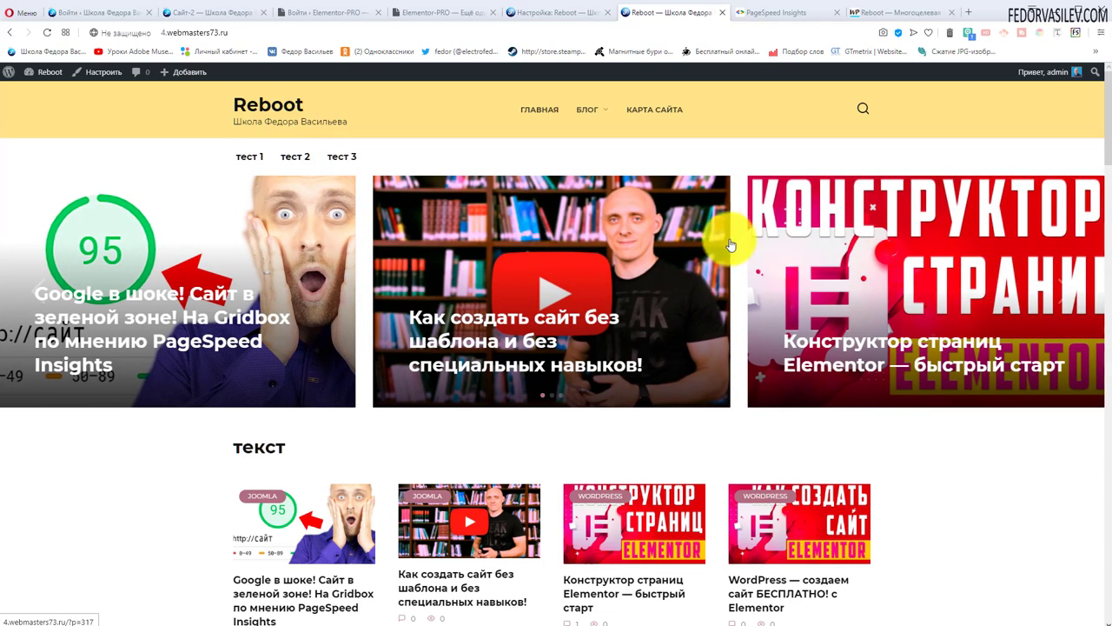
- Check the menus on the live home page and open the customizer's structure settings for the menu under the header (Меню под шапкой)
scroll(695, 256, down, 10)
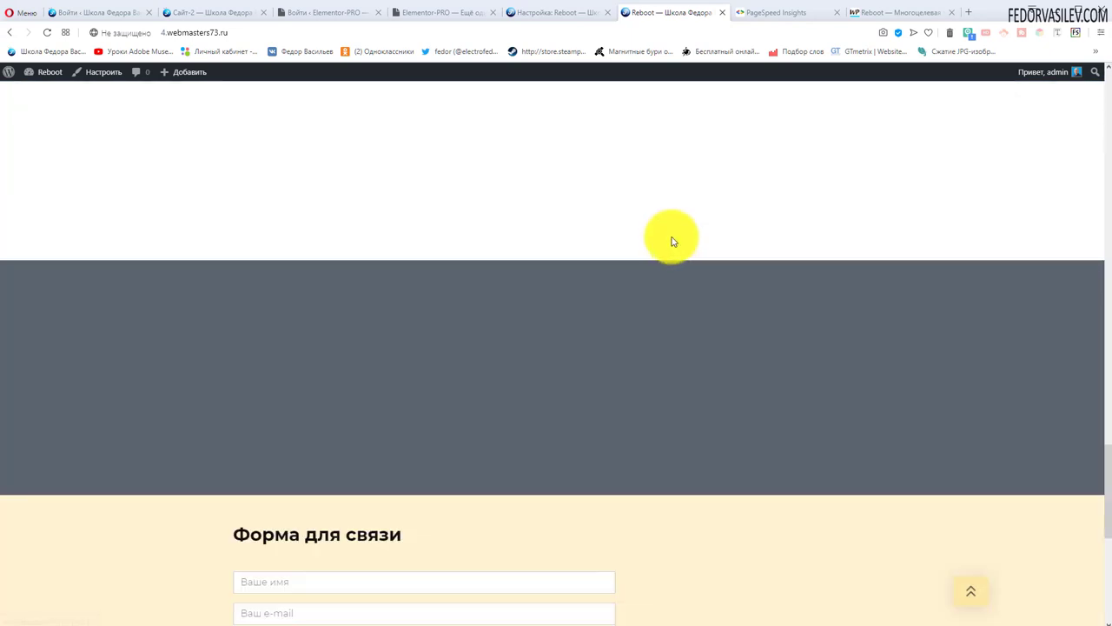
scroll(671, 239, down, 5)
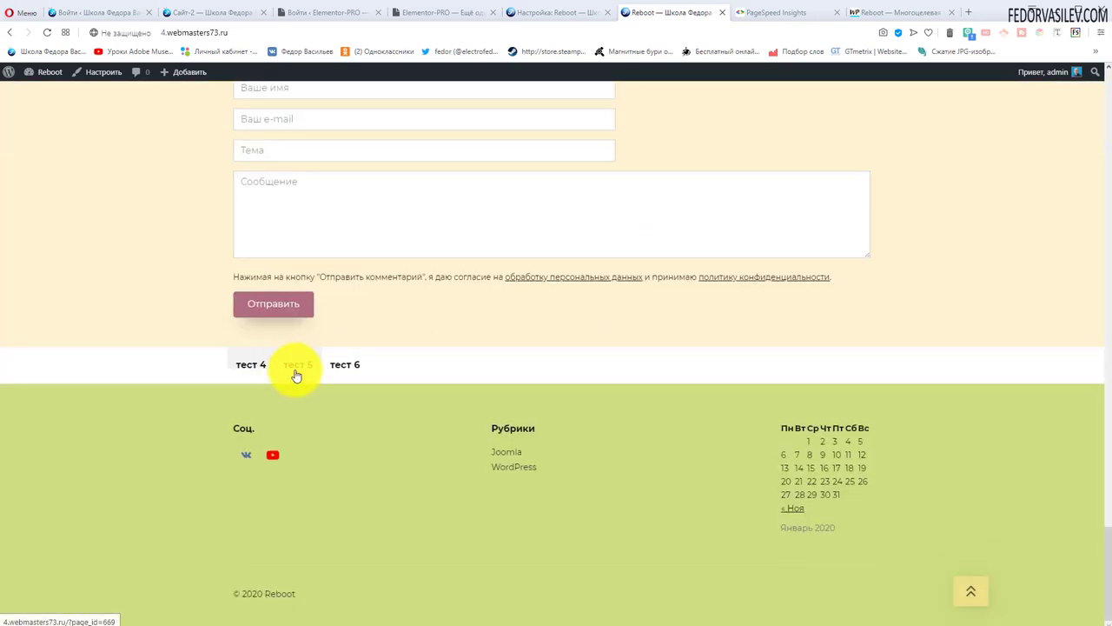
click(582, 15)
click(55, 179)
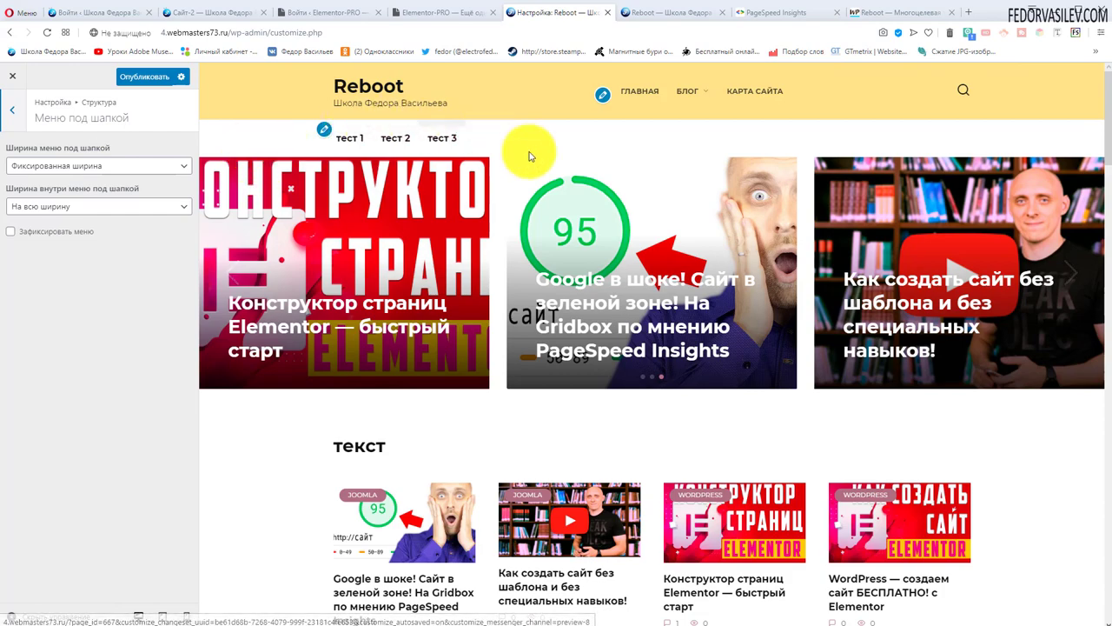
- Try "На всю ширину" as the width of the menu under the header and restore "Фиксированная ширина"
click(101, 167)
click(99, 181)
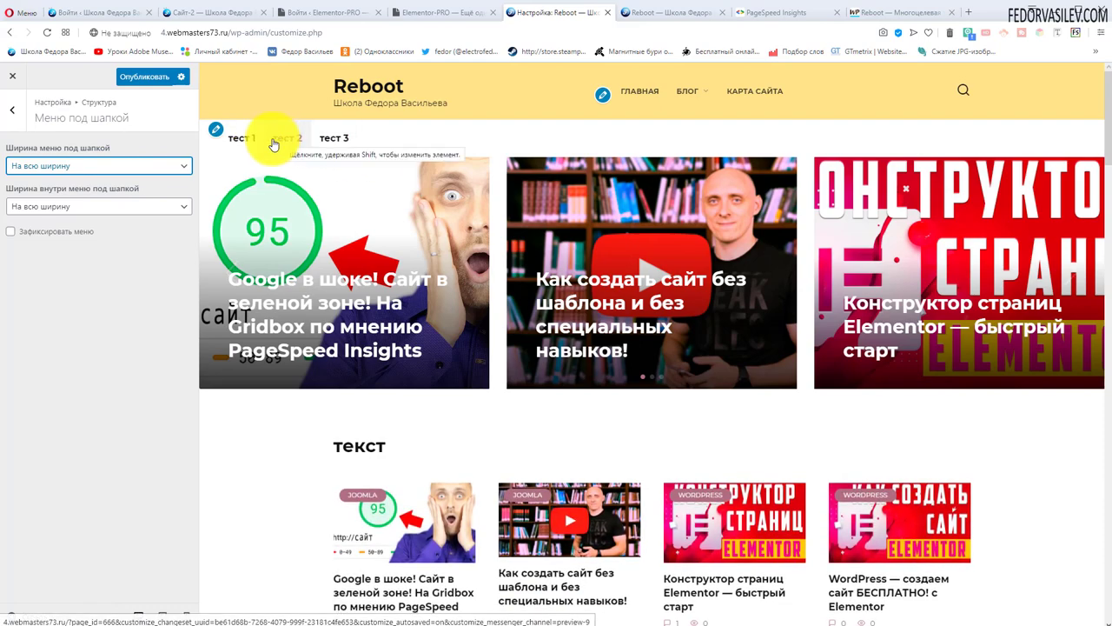
click(121, 163)
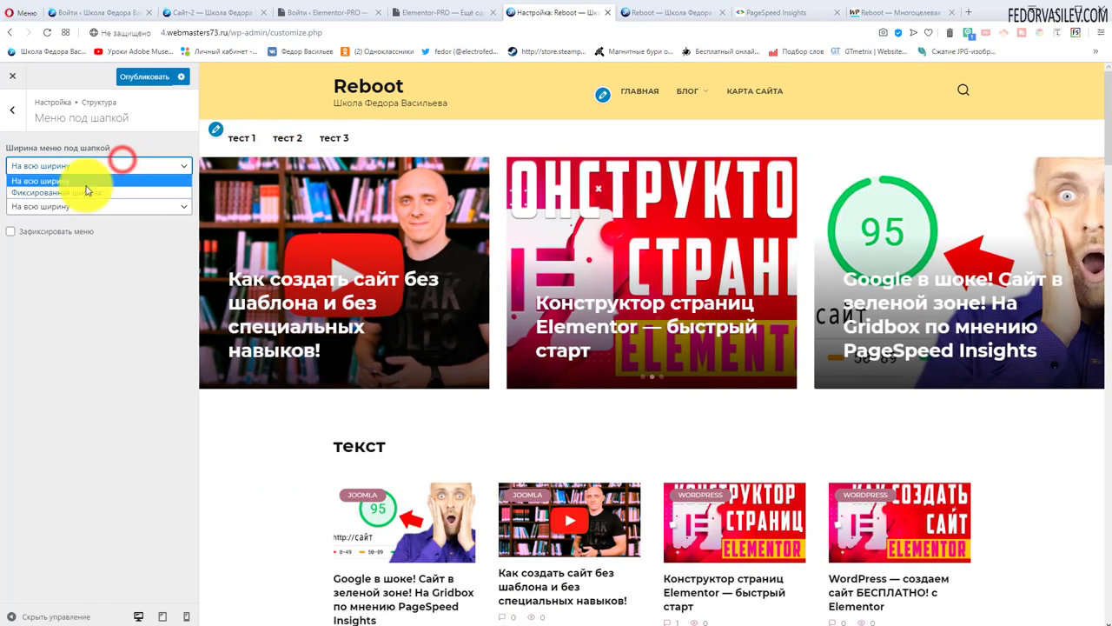
click(85, 192)
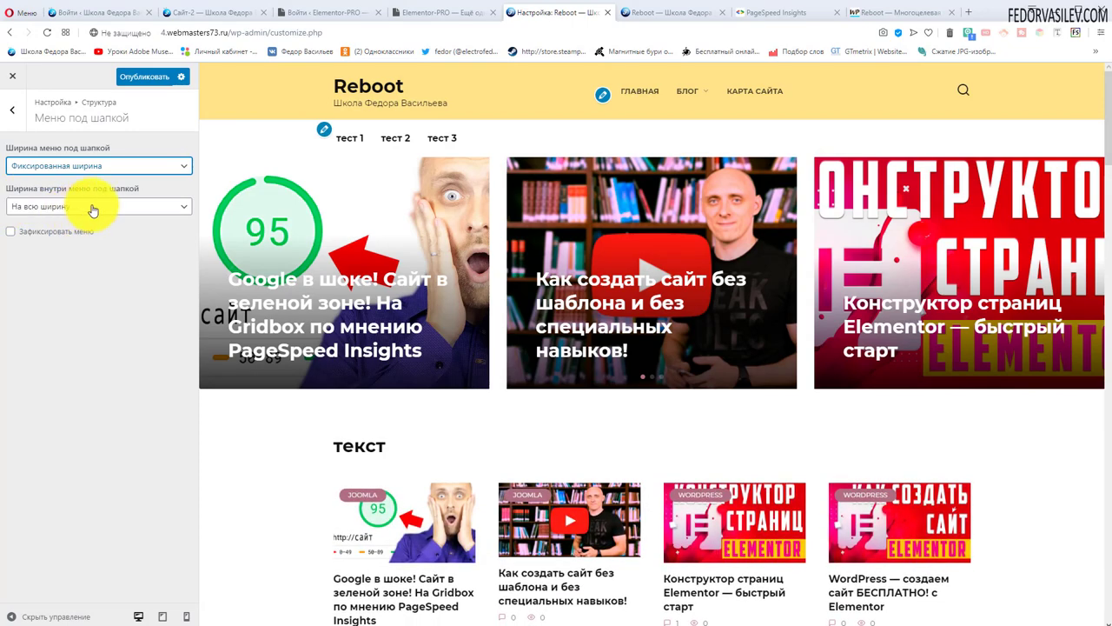
- Try "Фиксированная ширина" for the inner width of the menu under the header and restore "На всю ширину"
click(93, 208)
click(90, 223)
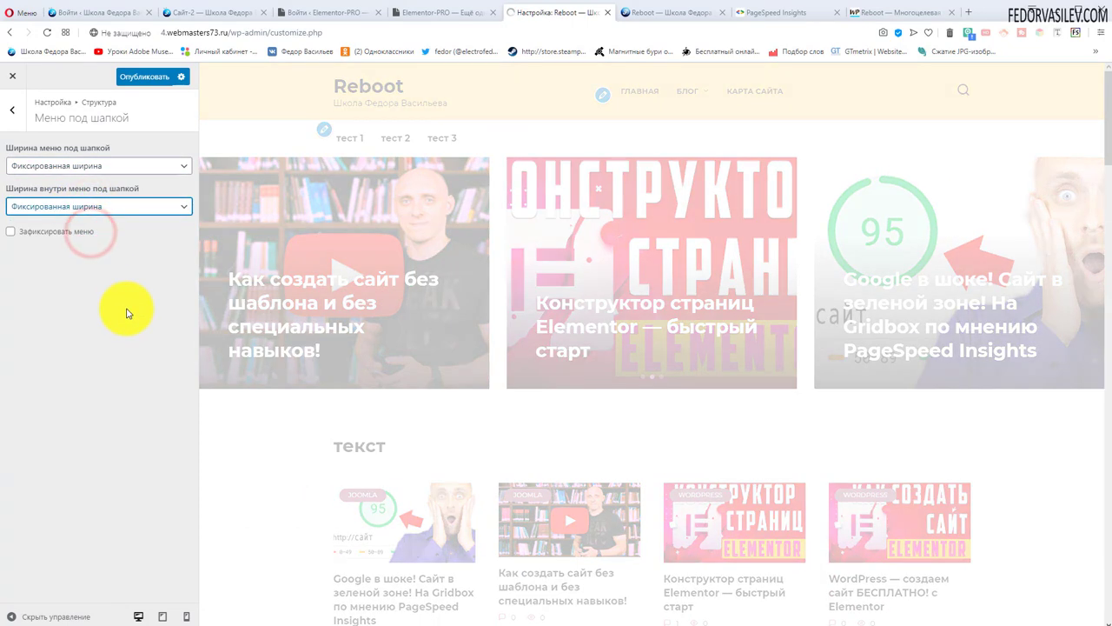
click(124, 209)
click(110, 224)
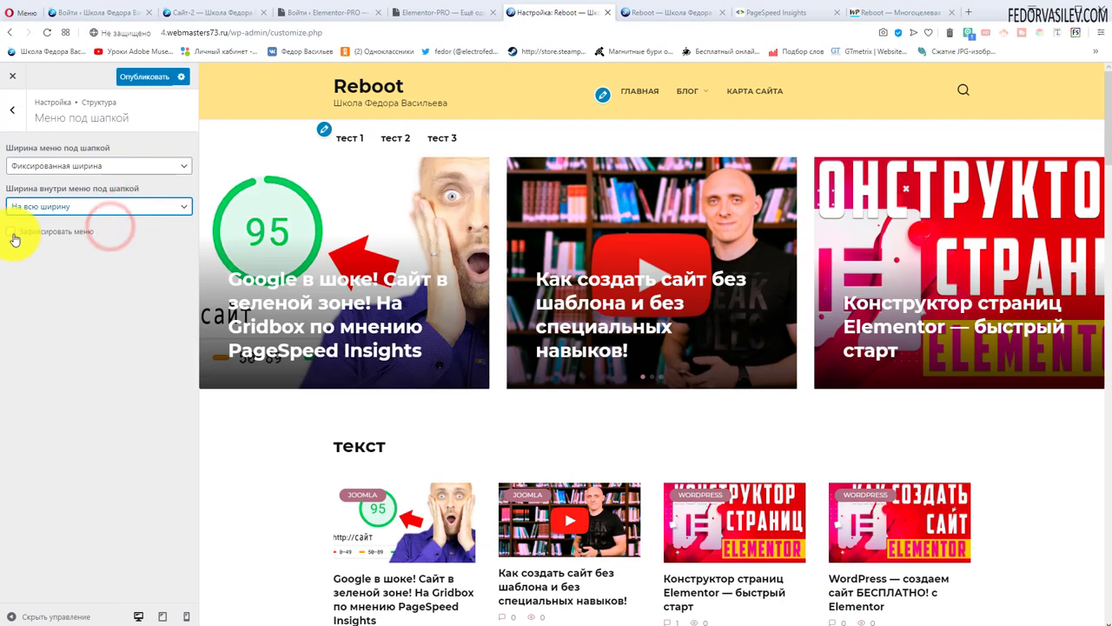
- Enable "Зафиксировать меню" for the menu under the header and check how the menu behaves while scrolling the live site
click(12, 231)
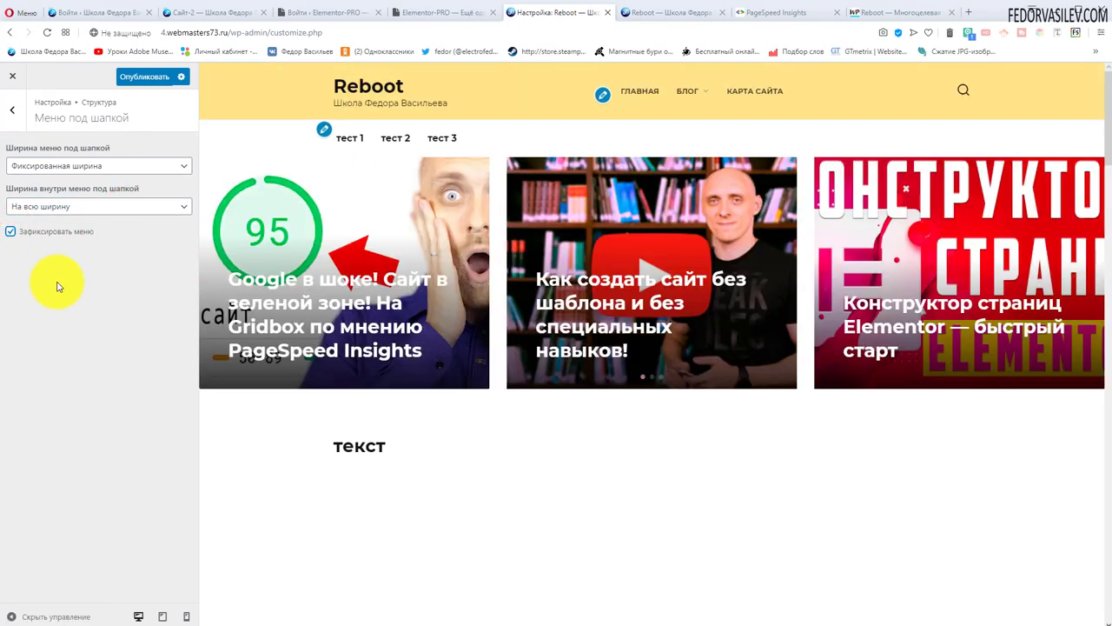
scroll(566, 330, down, 6)
key(ctrl+Tab)
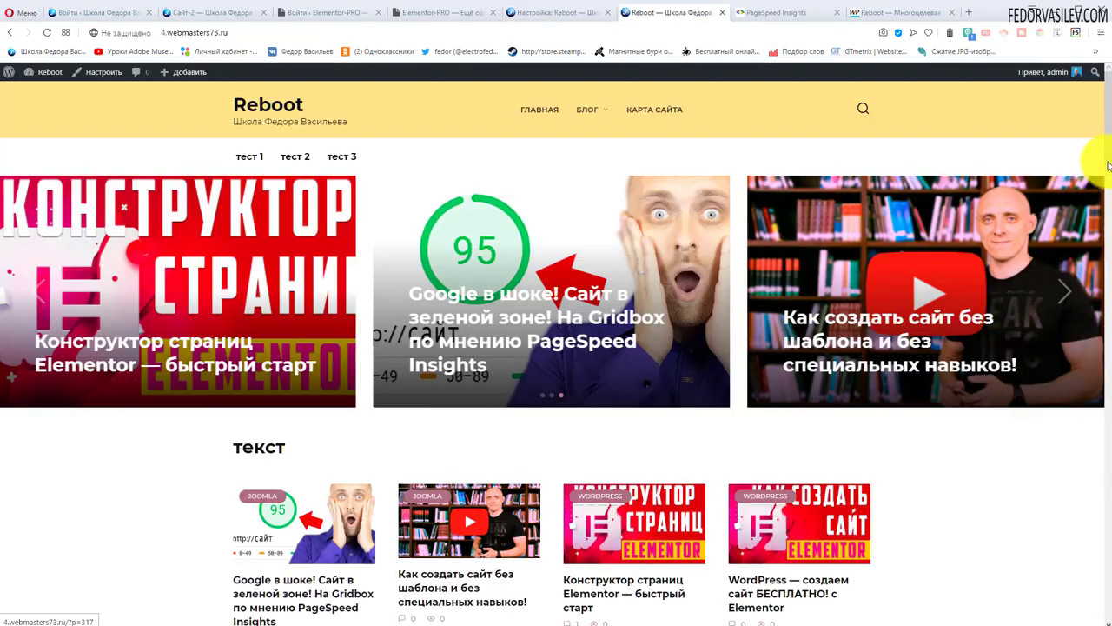
scroll(1099, 218, down, 8)
scroll(1100, 218, up, 5)
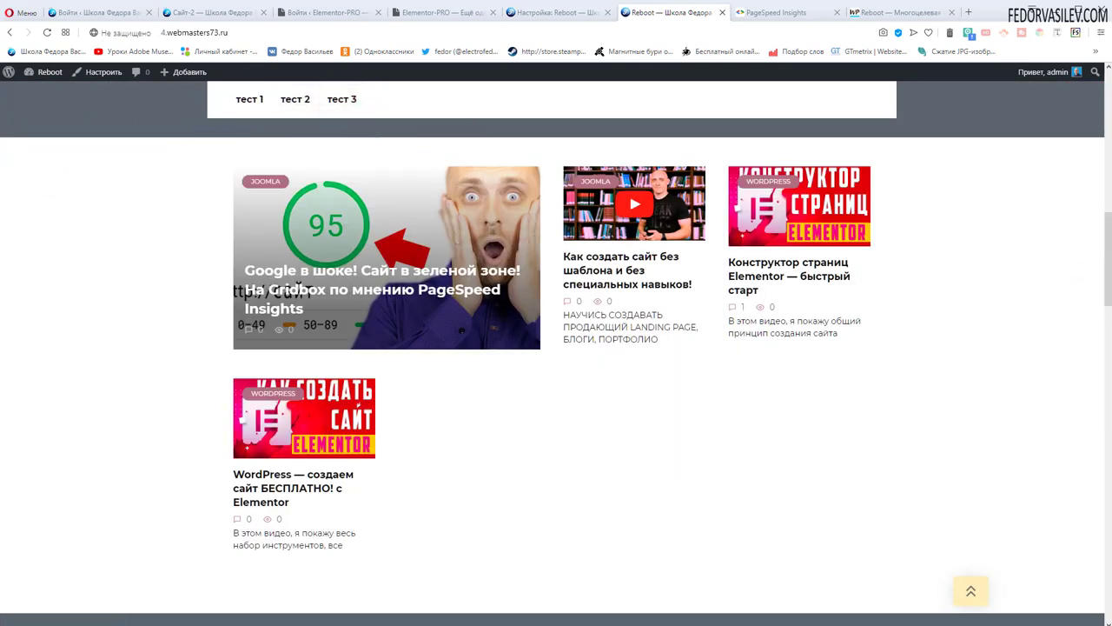
key(ctrl+shift+Tab)
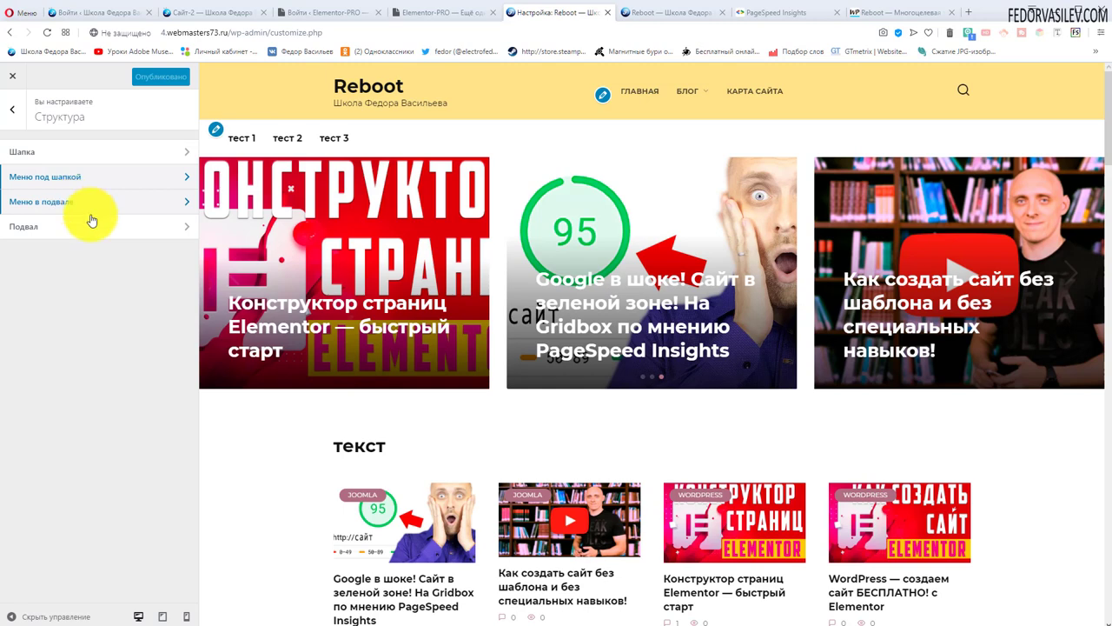
- Open the footer menu settings (Меню в подвале) and review the options for its outer and inner width
scroll(404, 273, down, 10)
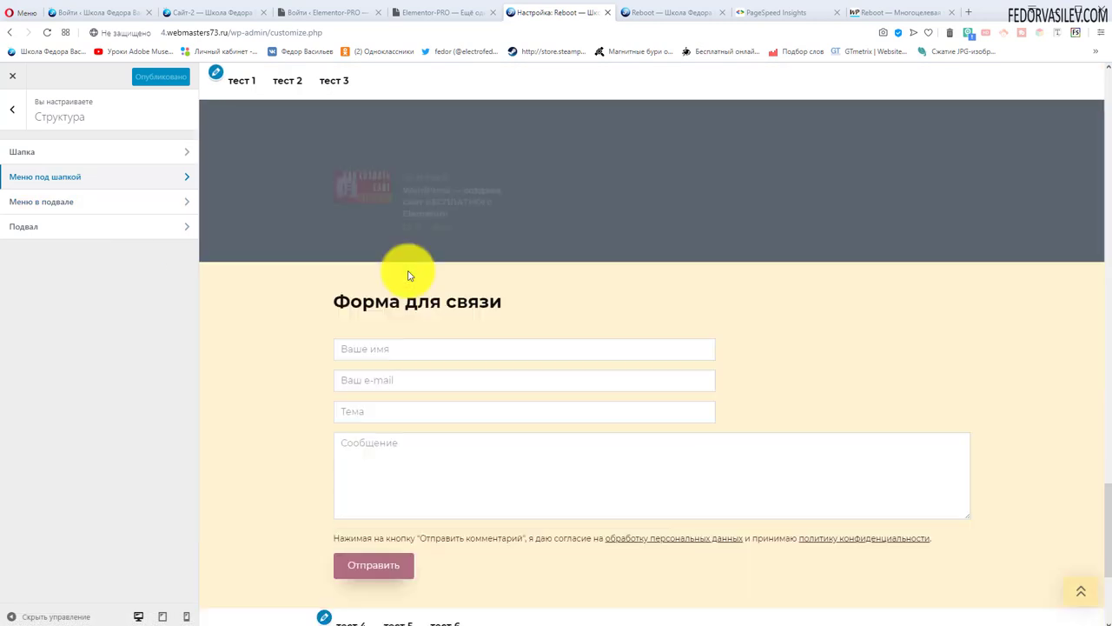
scroll(406, 273, down, 3)
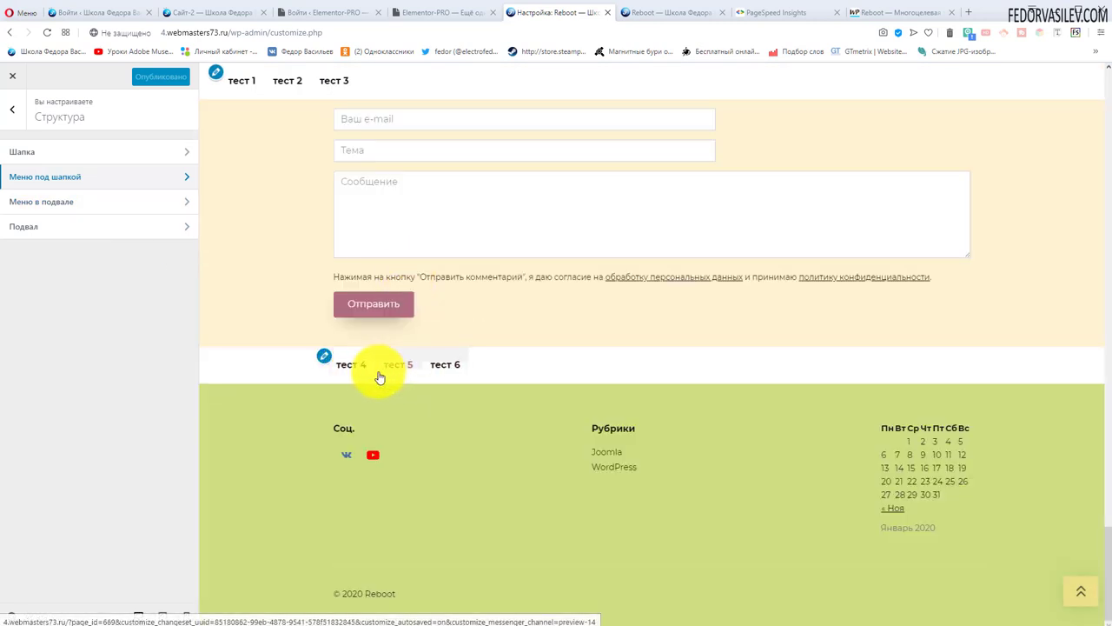
click(324, 356)
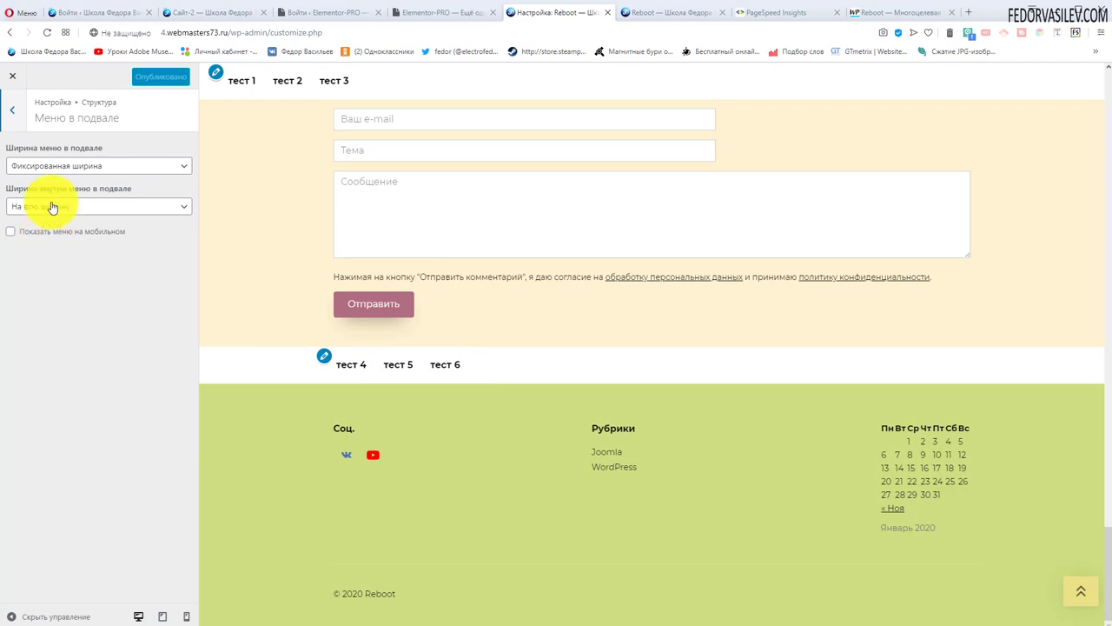
click(48, 167)
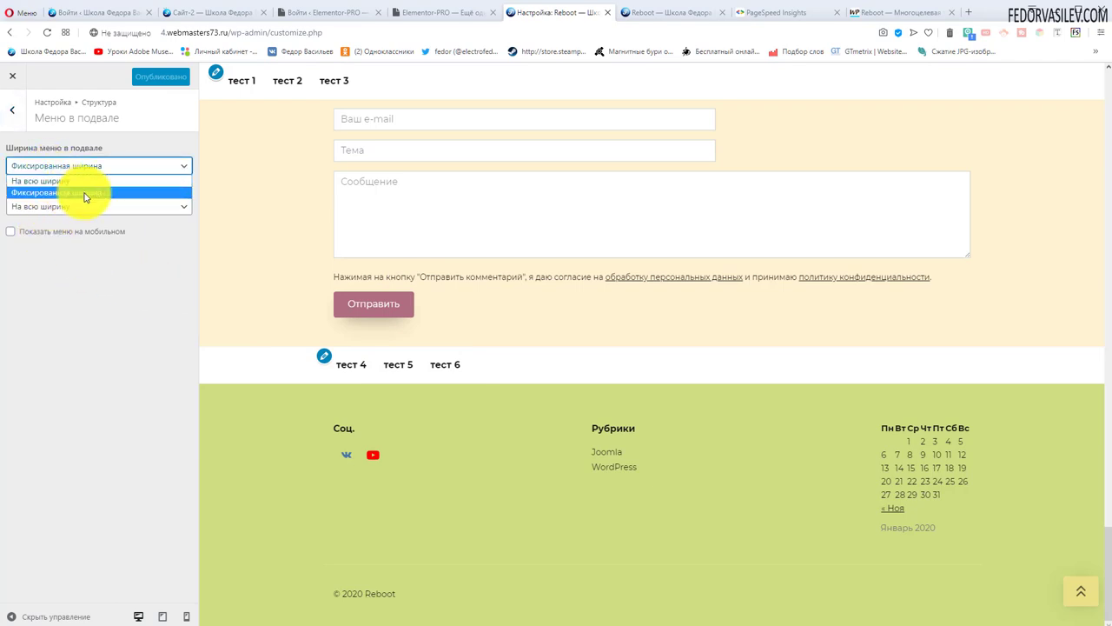
click(143, 311)
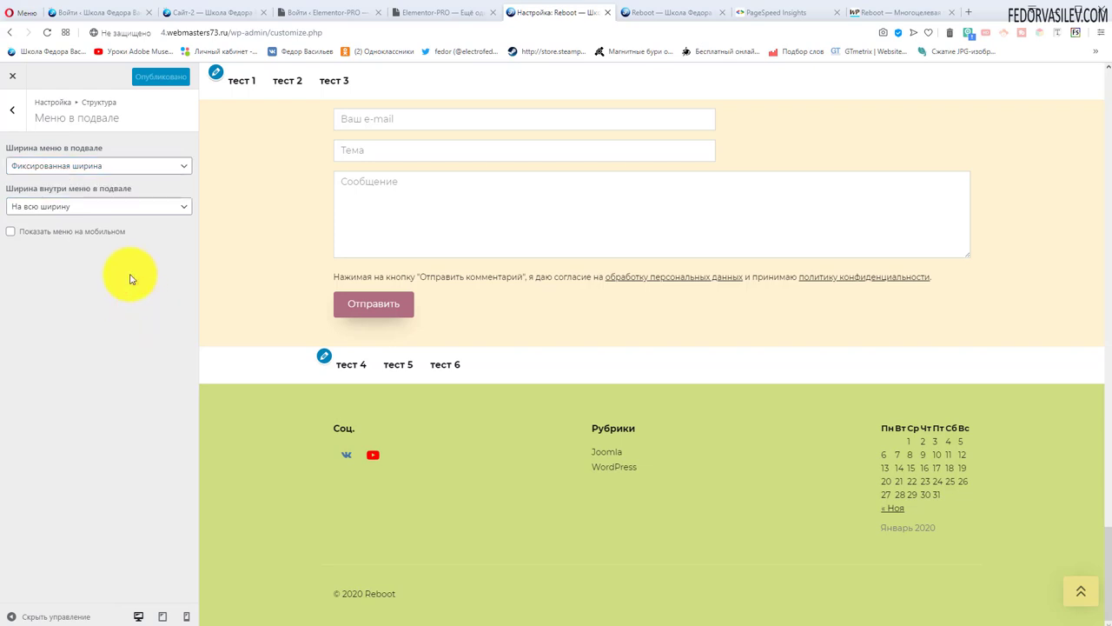
click(71, 209)
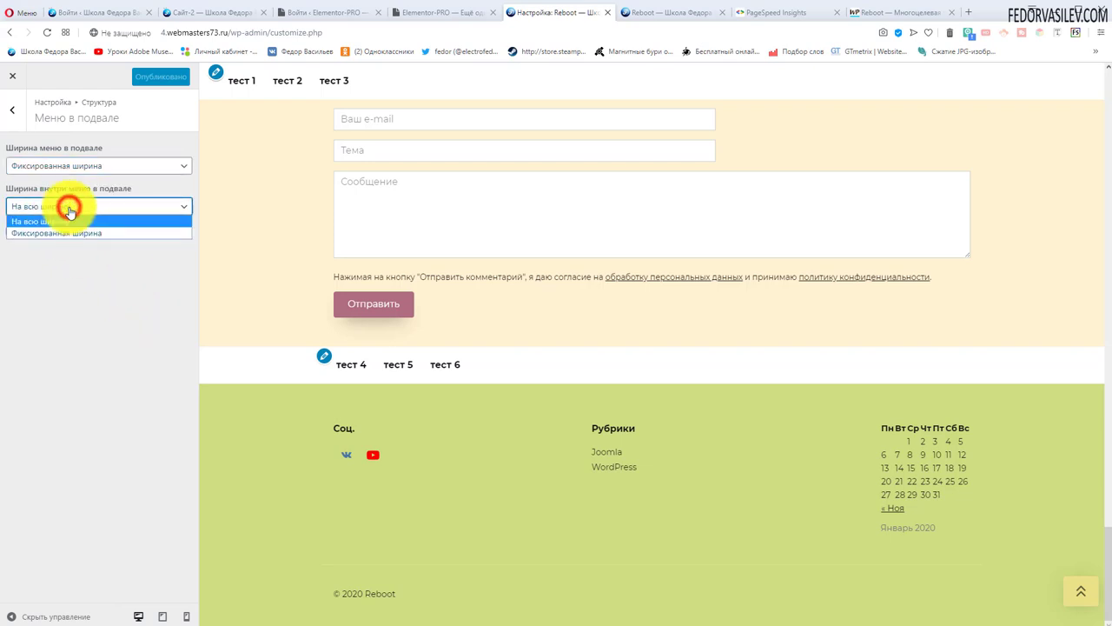
click(137, 347)
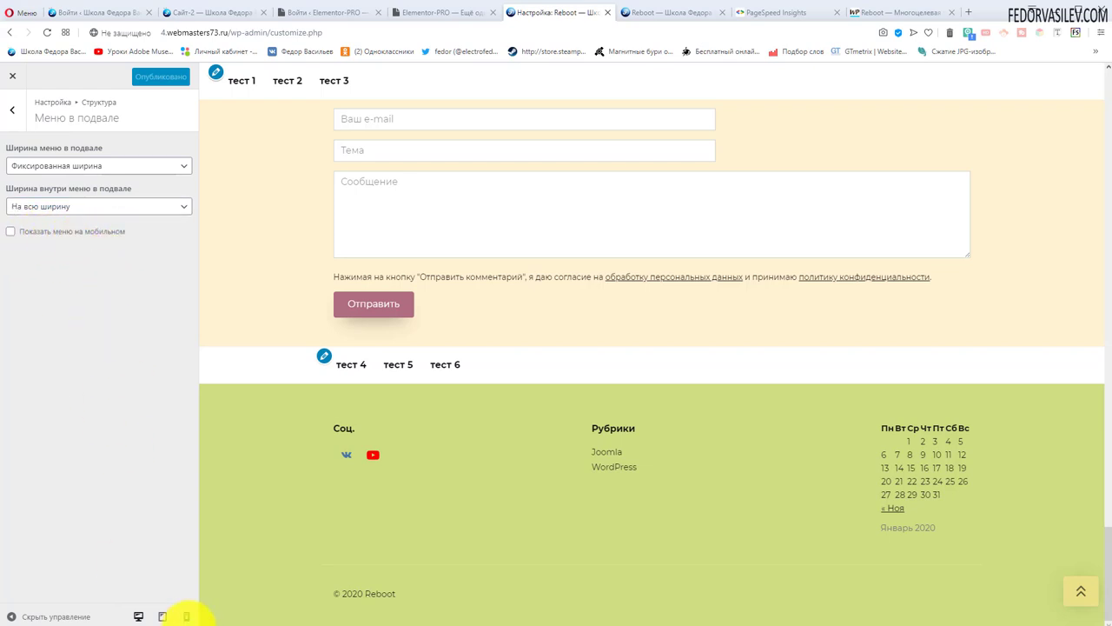
- Preview the site at mobile size and examine the area between the contact form and the footer for the footer menu
click(186, 616)
scroll(670, 385, down, 10)
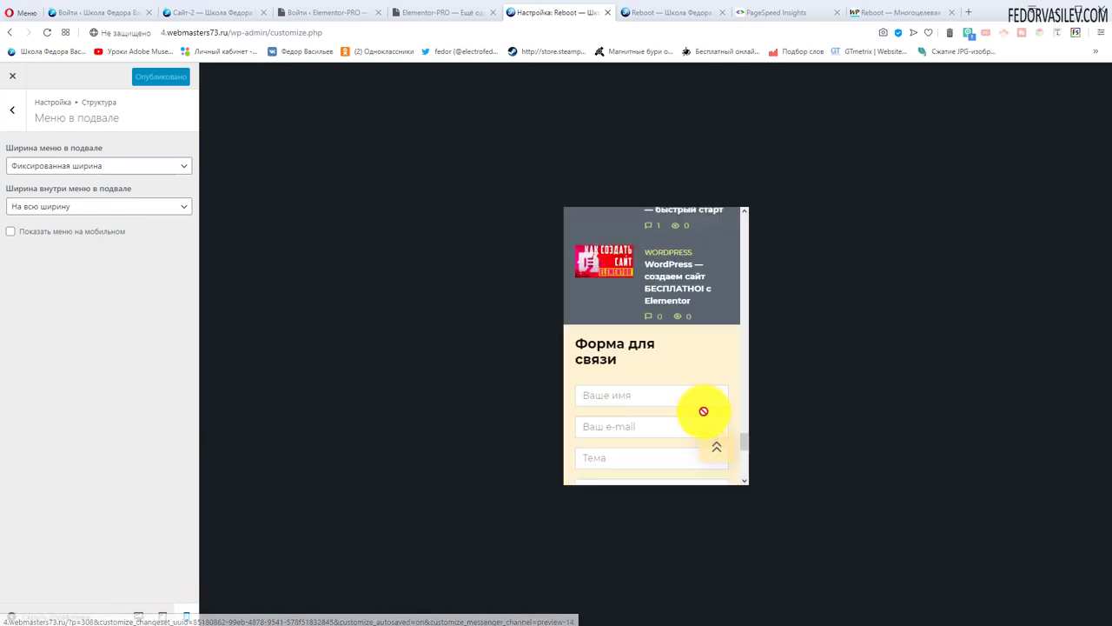
scroll(703, 411, down, 4)
scroll(703, 422, up, 2)
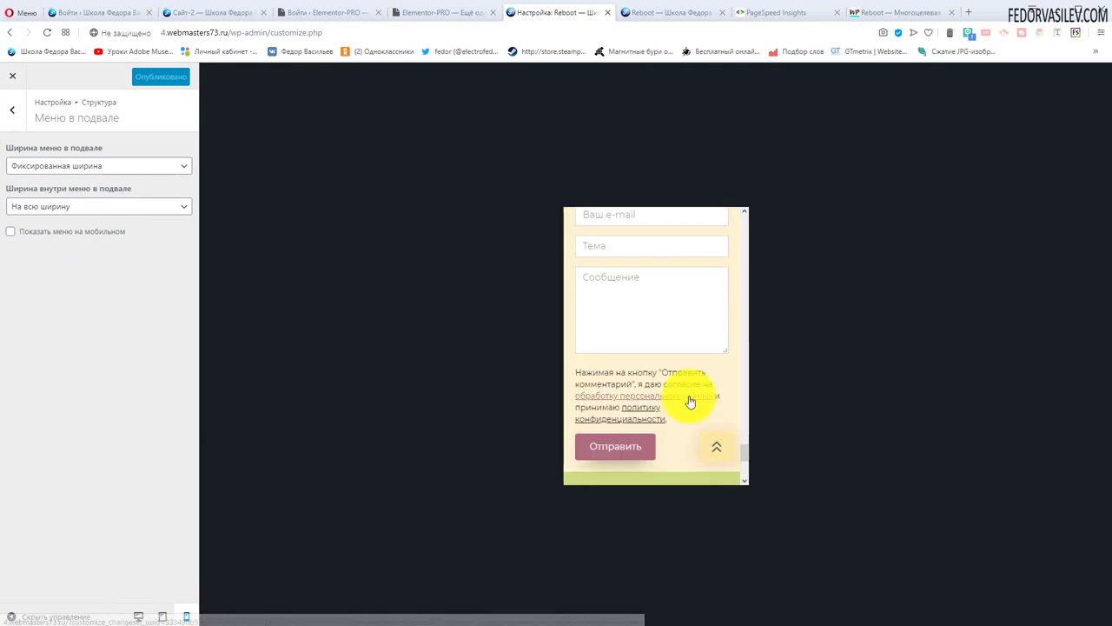
scroll(689, 400, down, 4)
scroll(685, 392, up, 2)
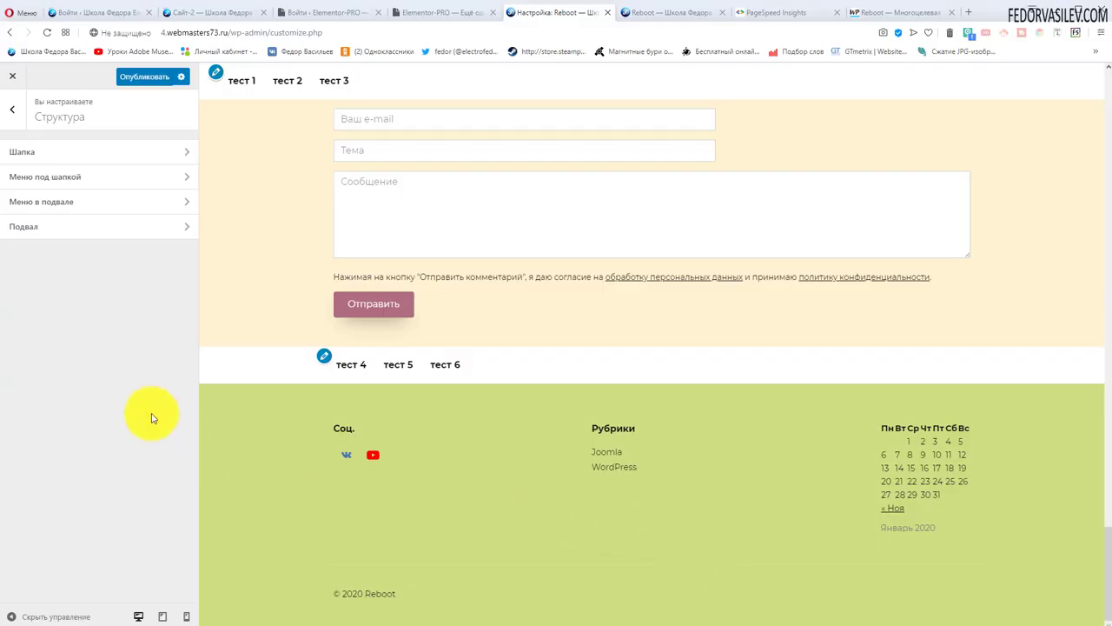
- In the footer's structure settings (Подвал), try "Фиксированная ширина" as the footer width and restore "На всю ширину"
click(49, 227)
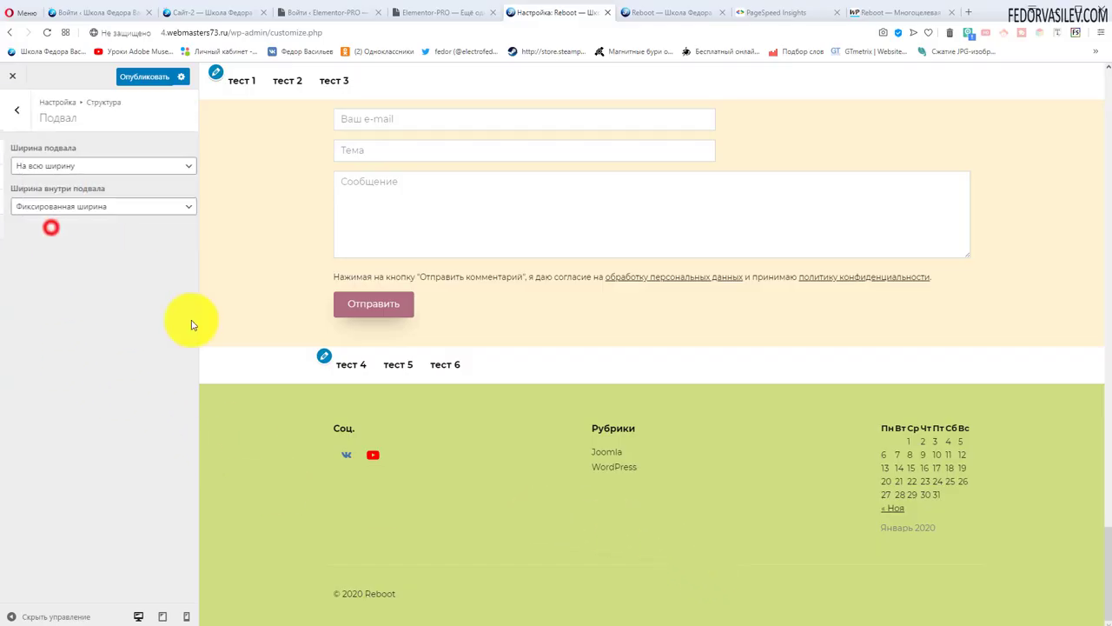
click(63, 170)
click(73, 188)
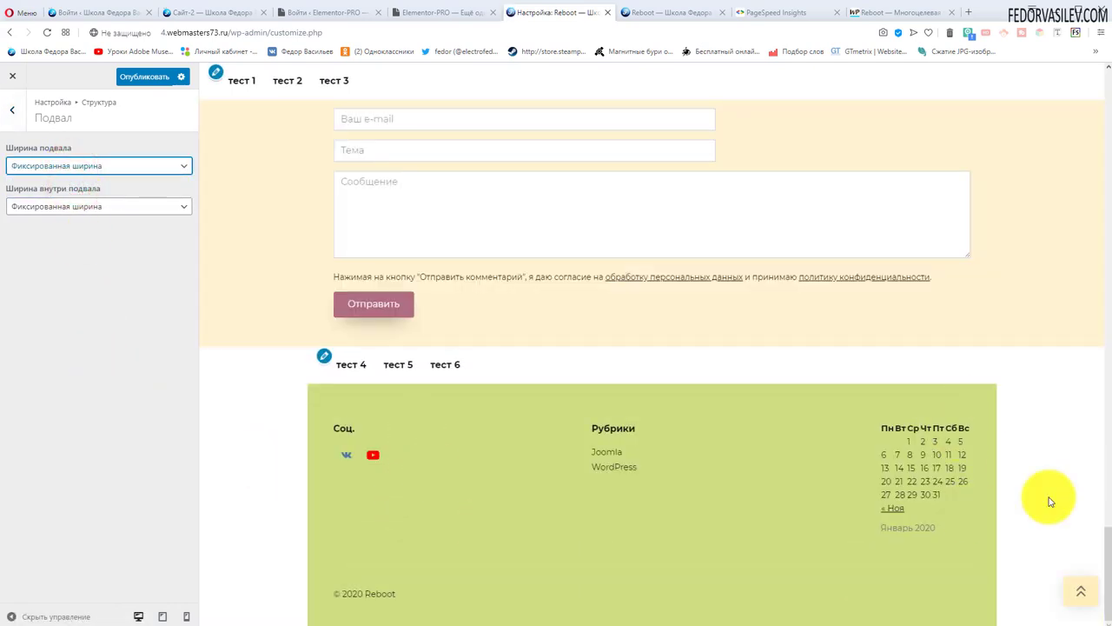
click(68, 169)
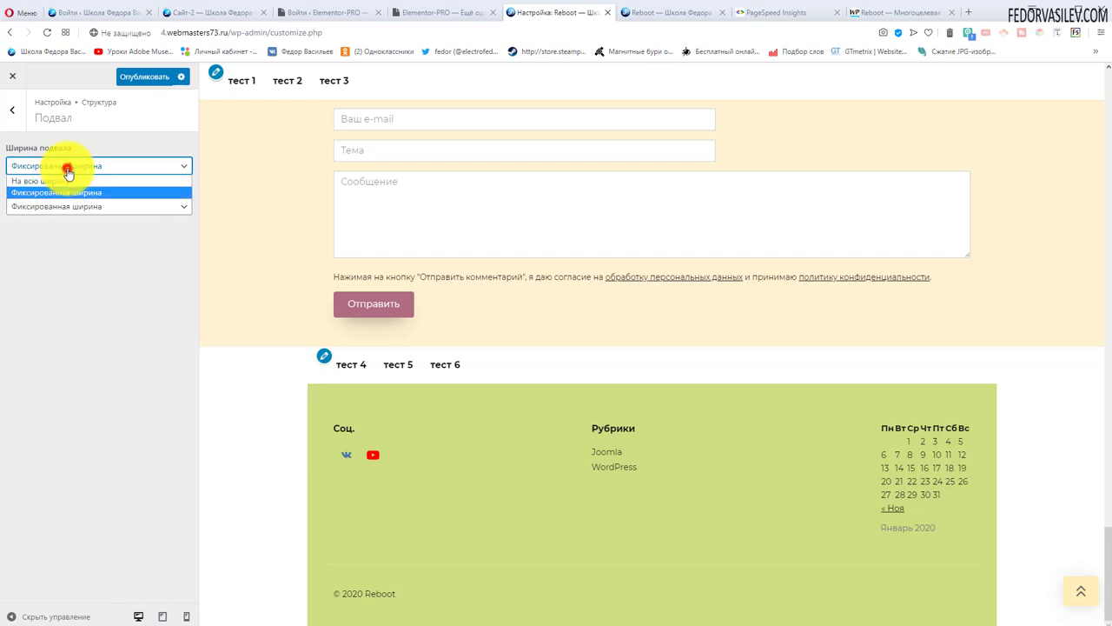
click(63, 181)
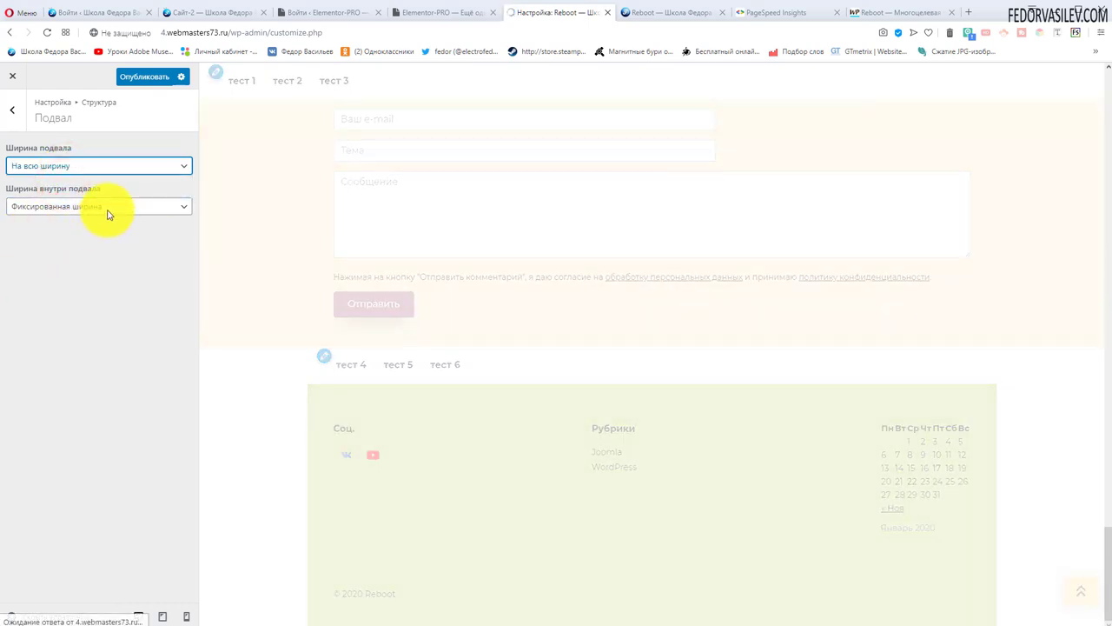
- Review the footer's inner width options without changing them and return to the structure section list
click(108, 210)
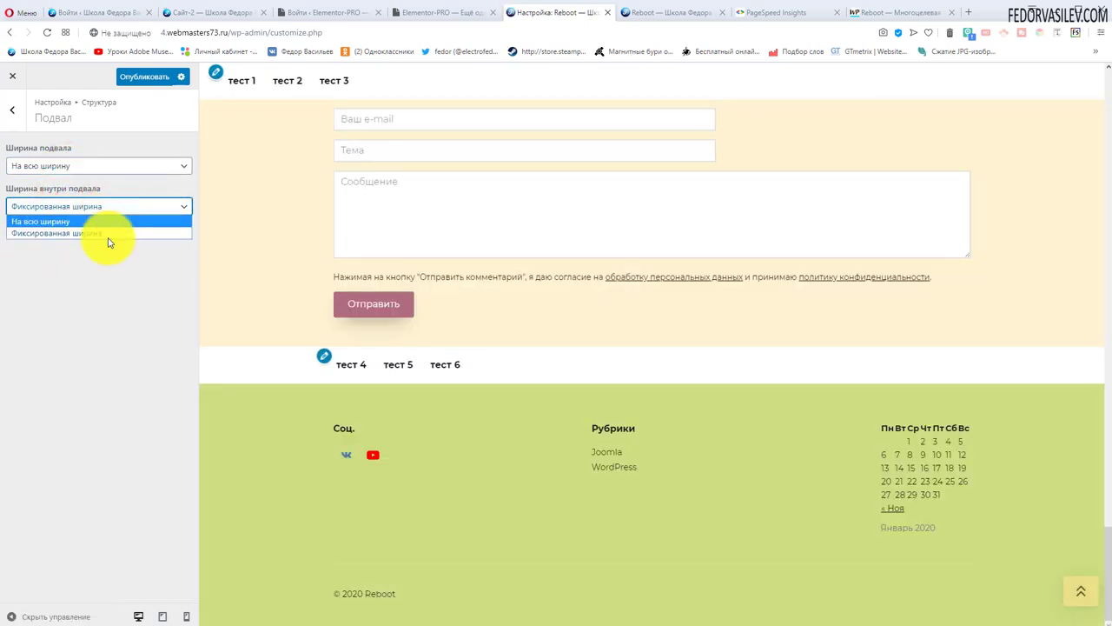
click(109, 280)
key(Escape)
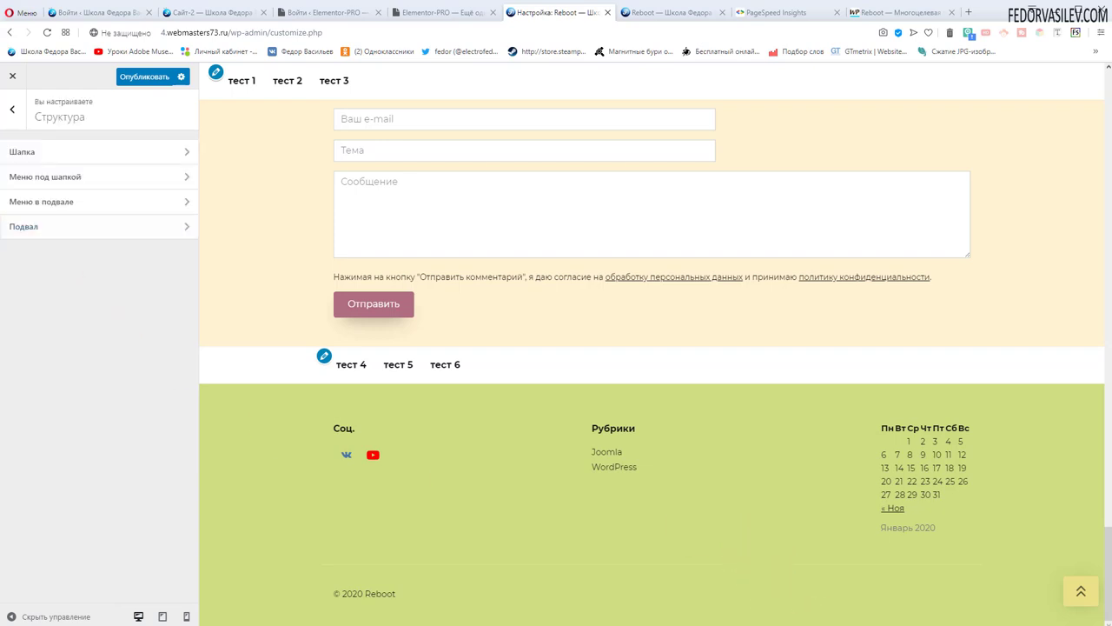
- Leave the structure settings and open the header settings (Шапка) in the Блоки section
click(8, 109)
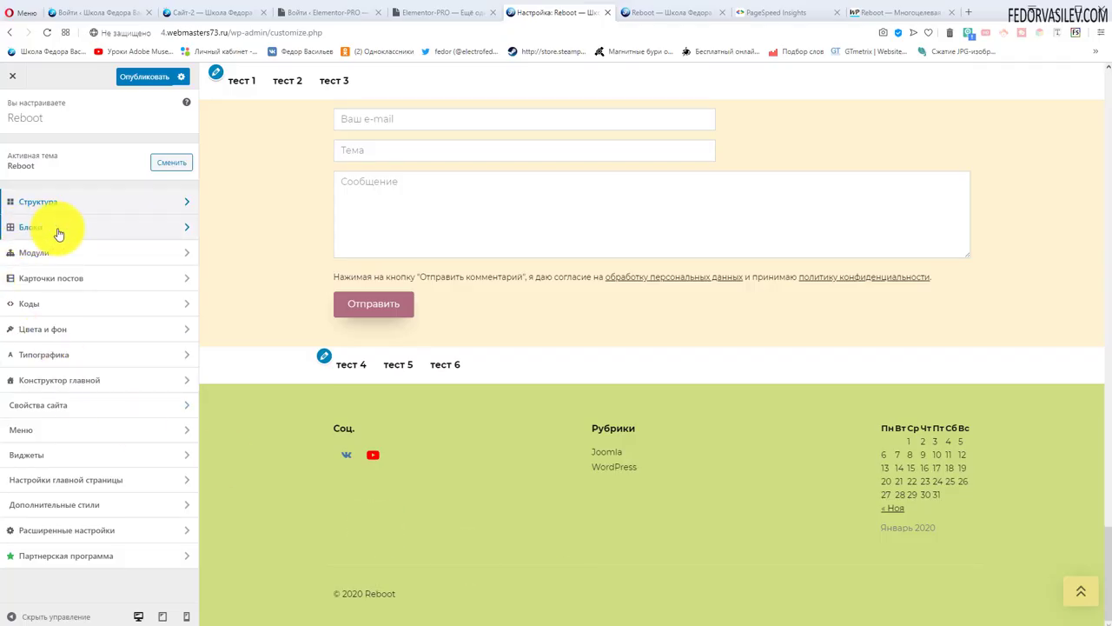
click(57, 232)
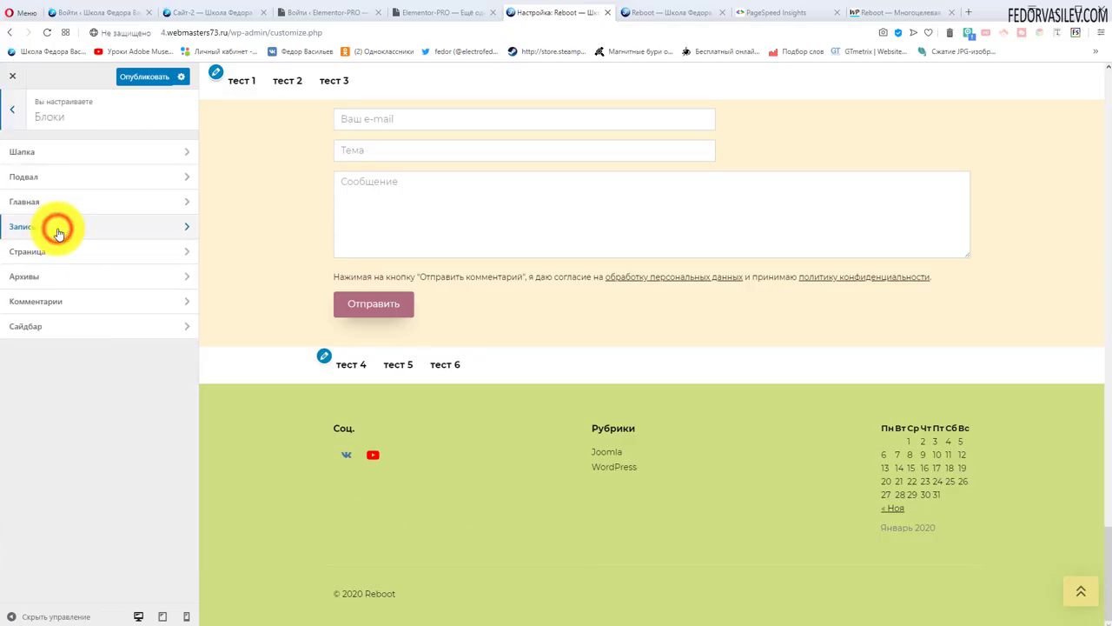
click(43, 160)
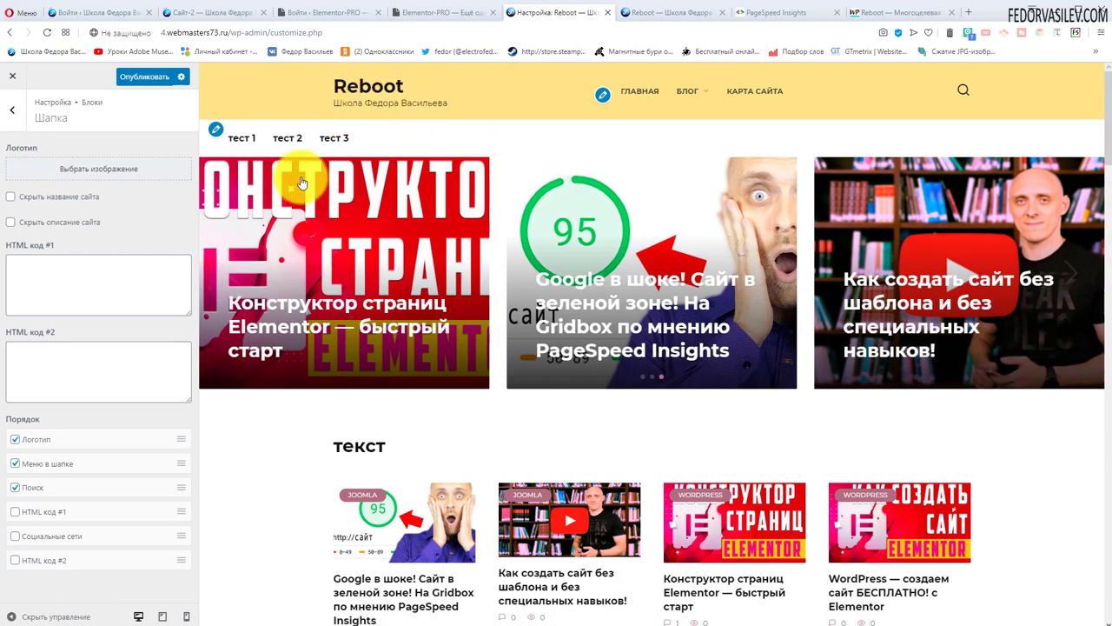
- Try the image logo-2015-2-1.png from the media library as the header logo and remove it again
click(89, 167)
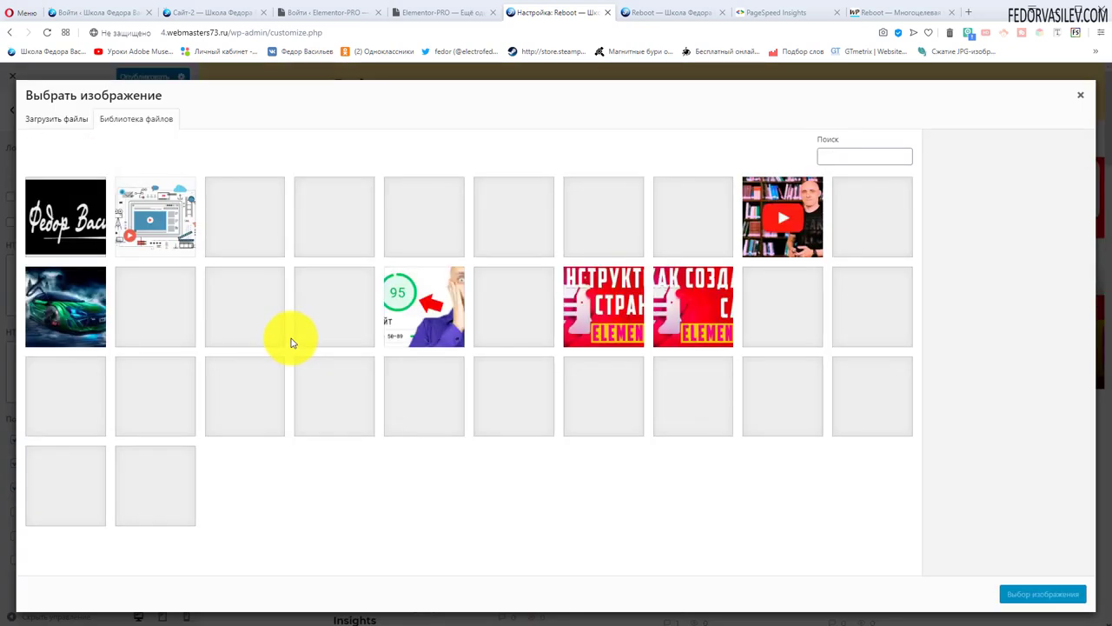
click(675, 217)
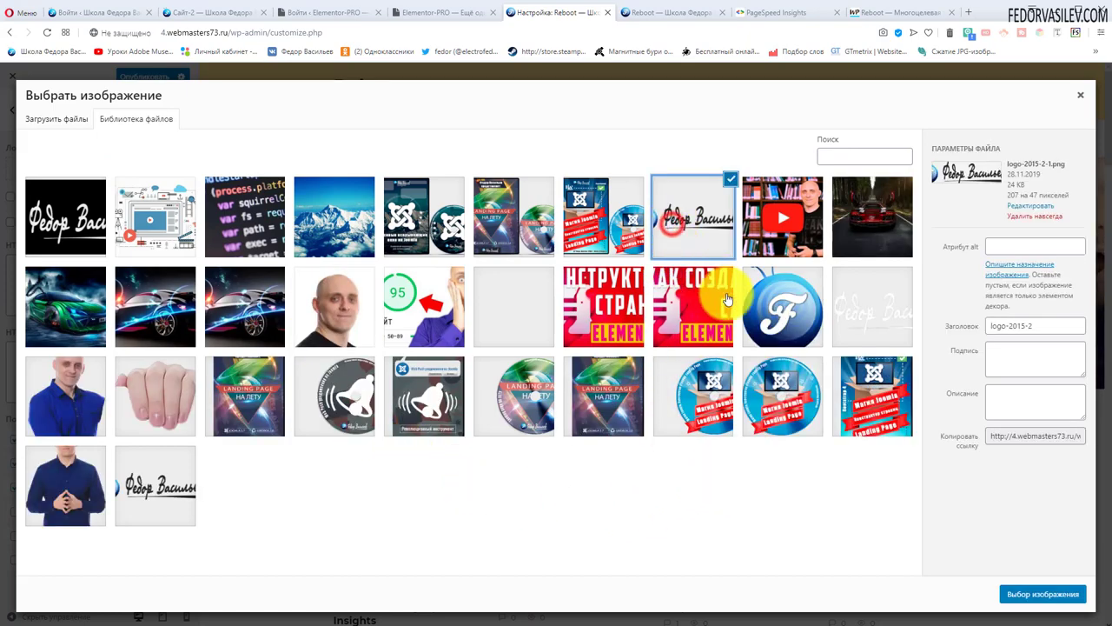
click(1018, 593)
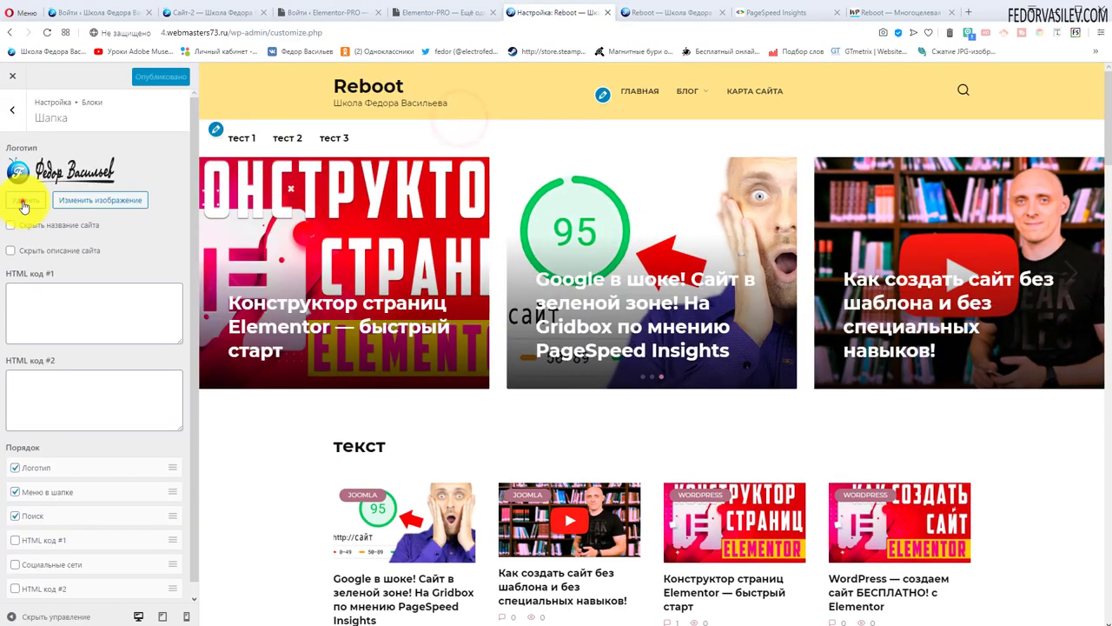
click(23, 202)
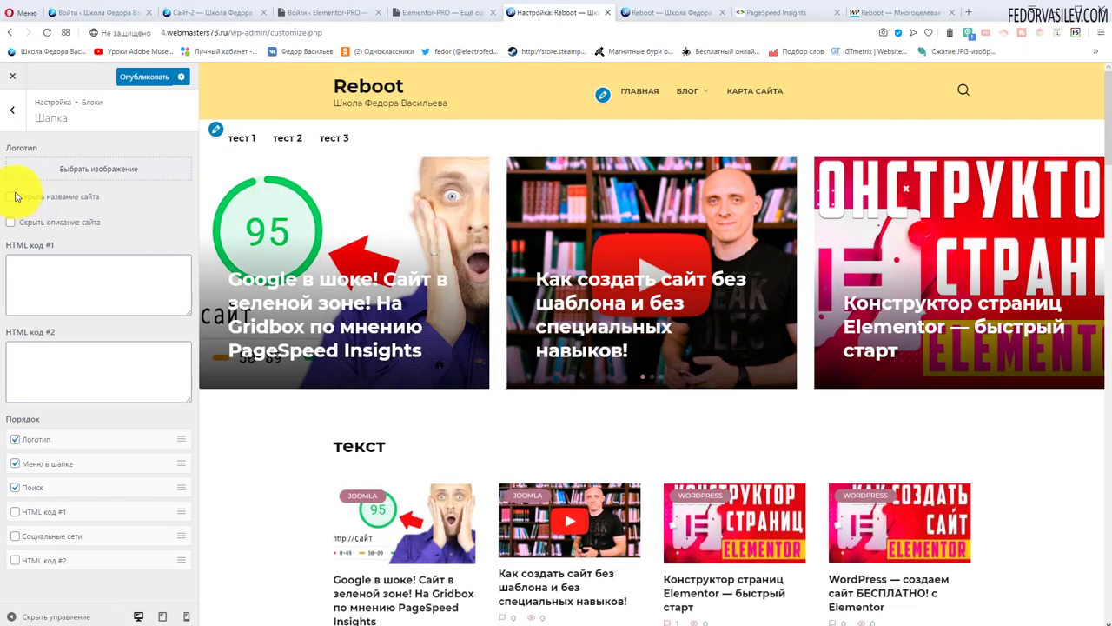
- Try hiding the site title and the site description in the header and show both again
click(12, 198)
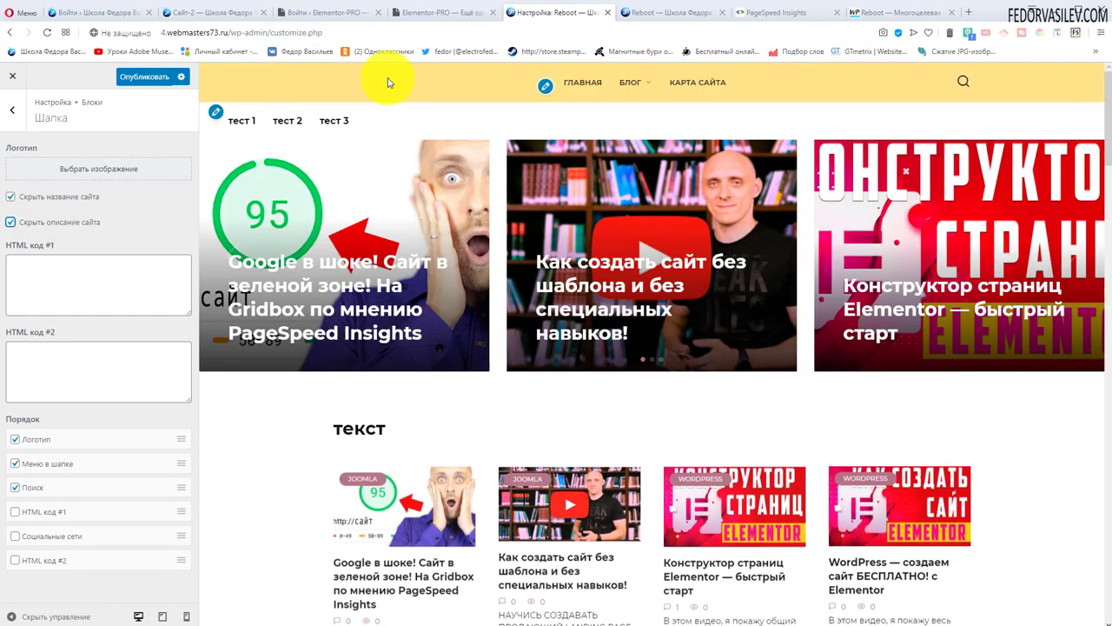
click(10, 222)
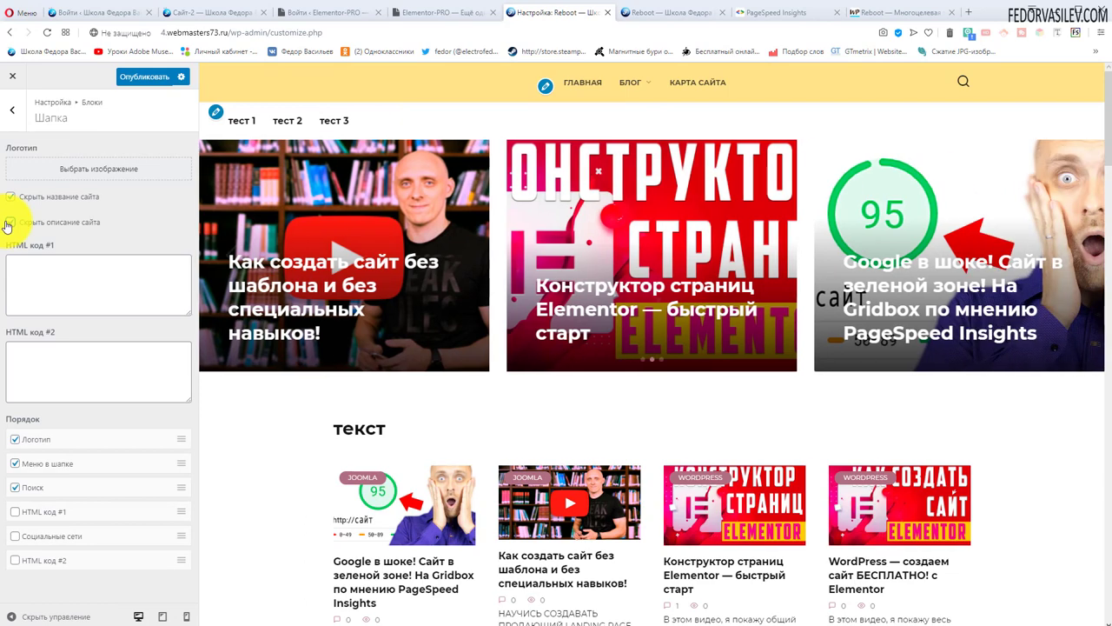
click(11, 196)
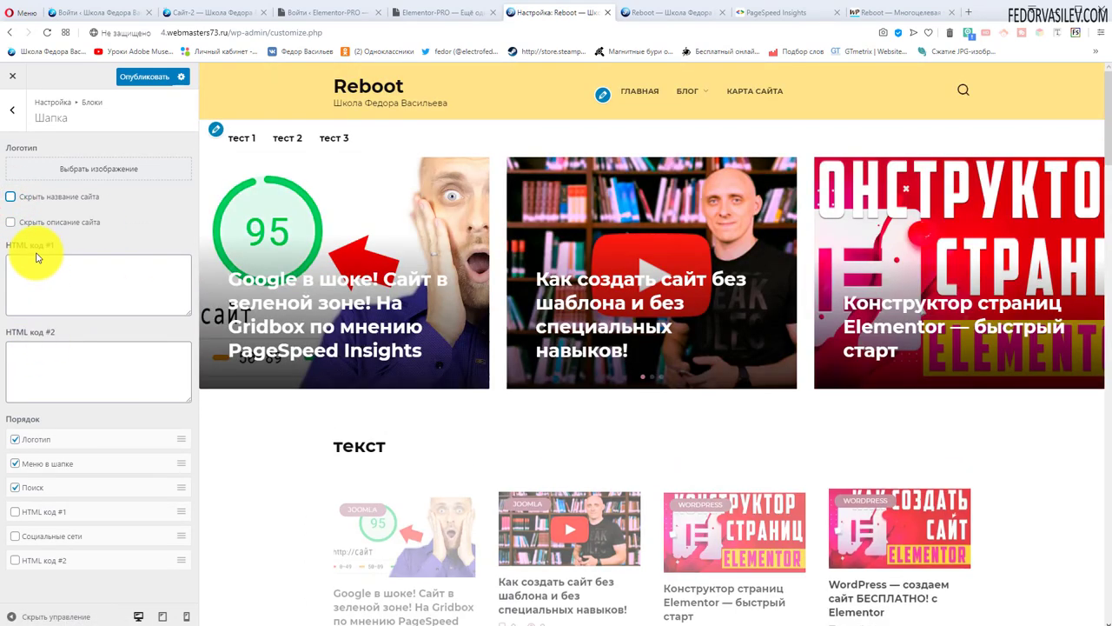
- Enter "aaaaa" as HTML код #1 of the header, publish the change and enable HTML код #1 in the element order
click(40, 263)
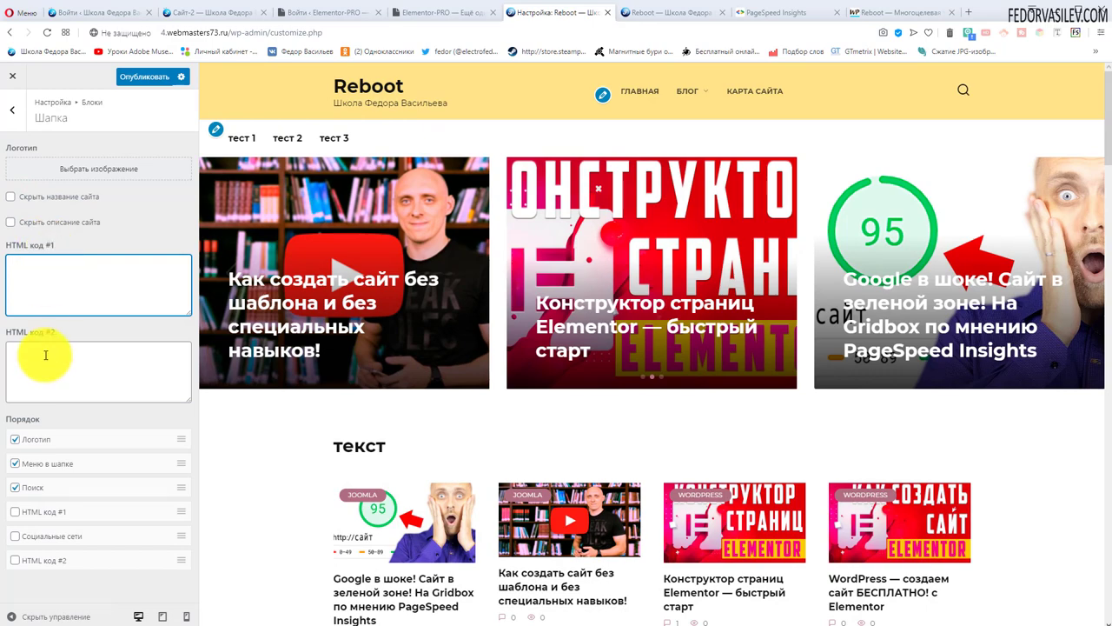
click(49, 278)
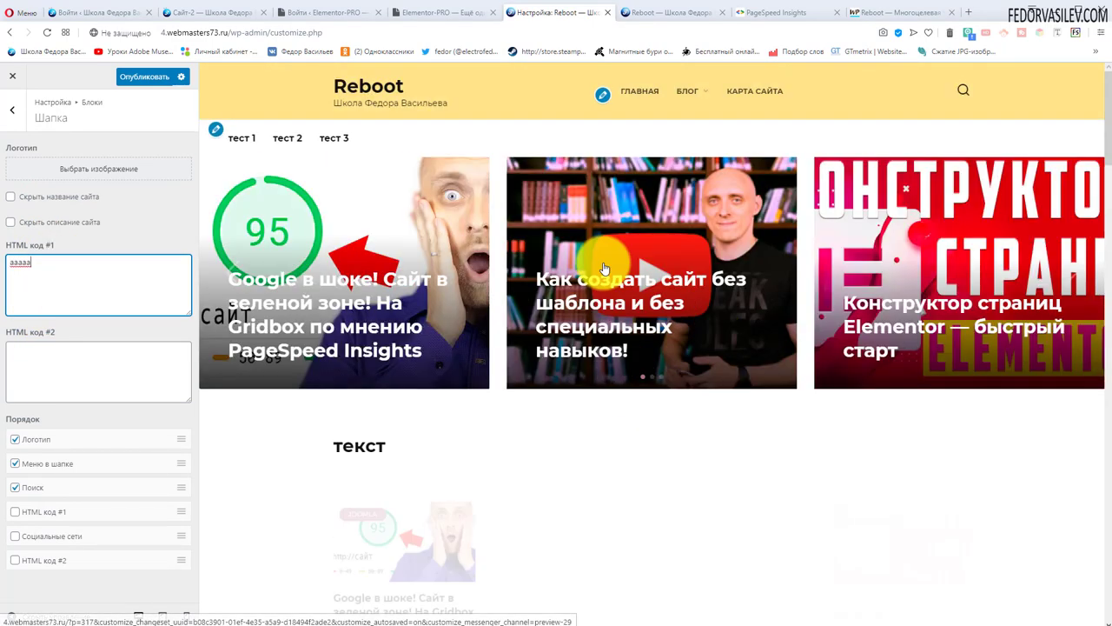
key(ctrl+s)
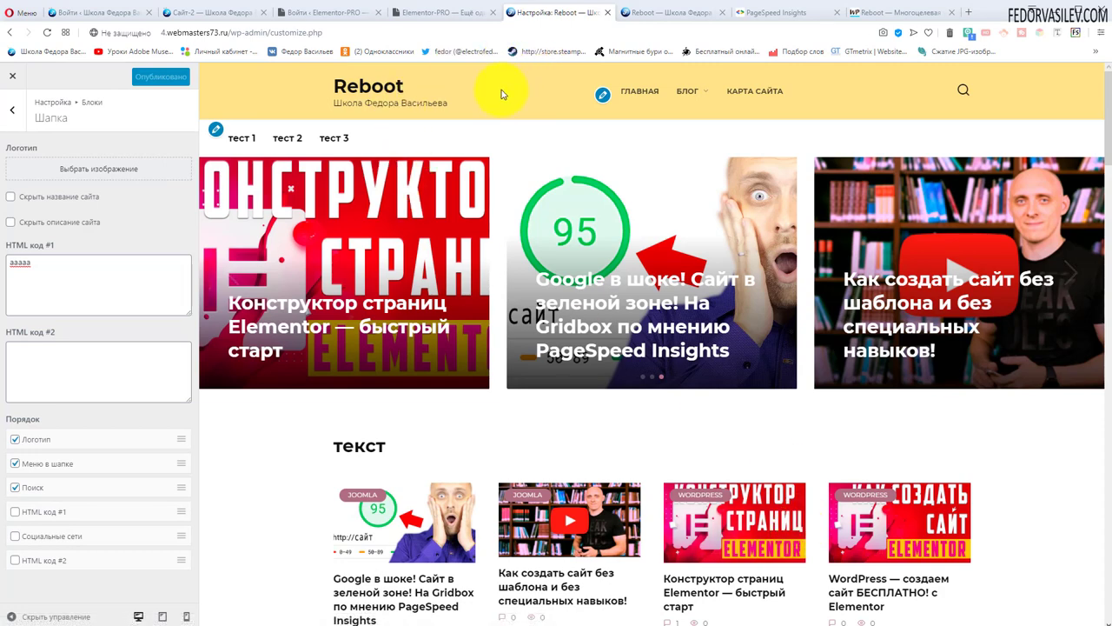
click(15, 512)
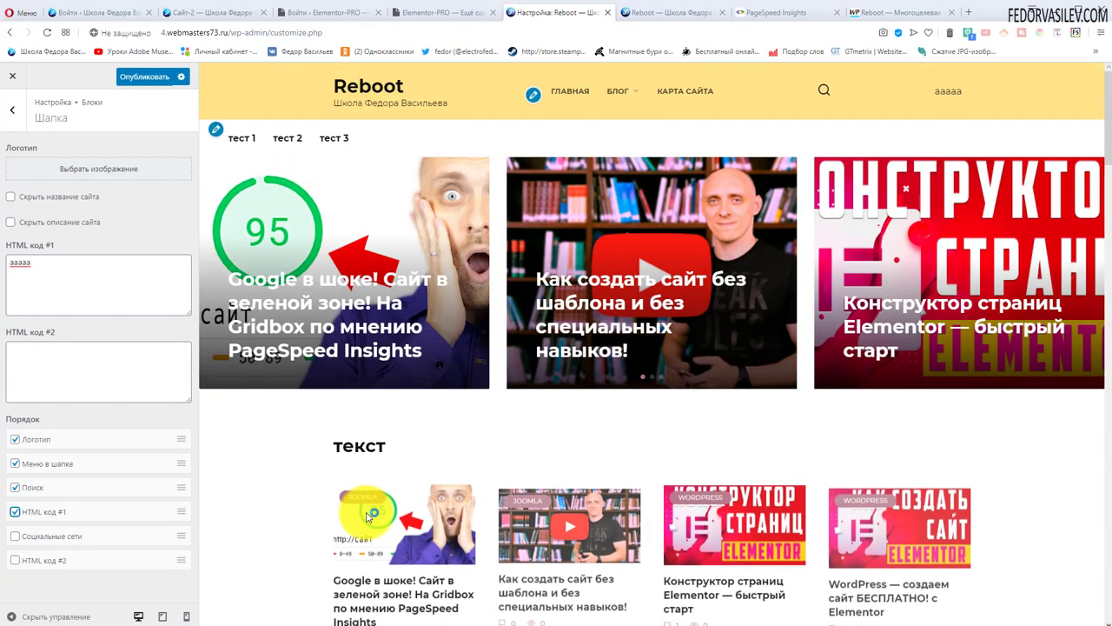
- Enter "aaa" as HTML код #2 of the header and enable HTML код #2 in the element order
click(32, 271)
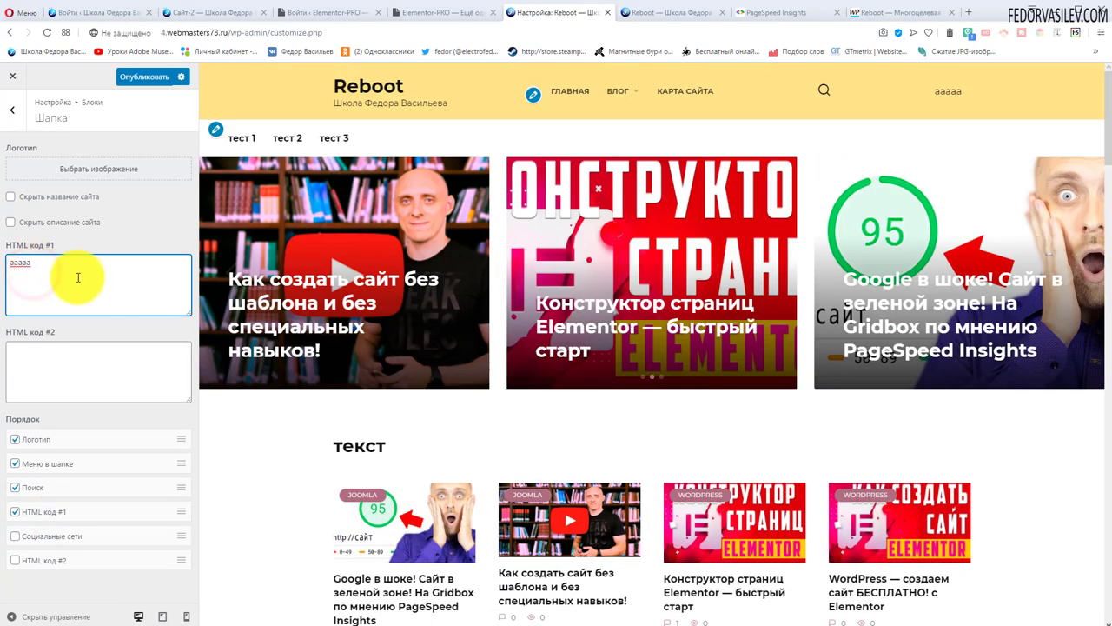
key(ctrl+a)
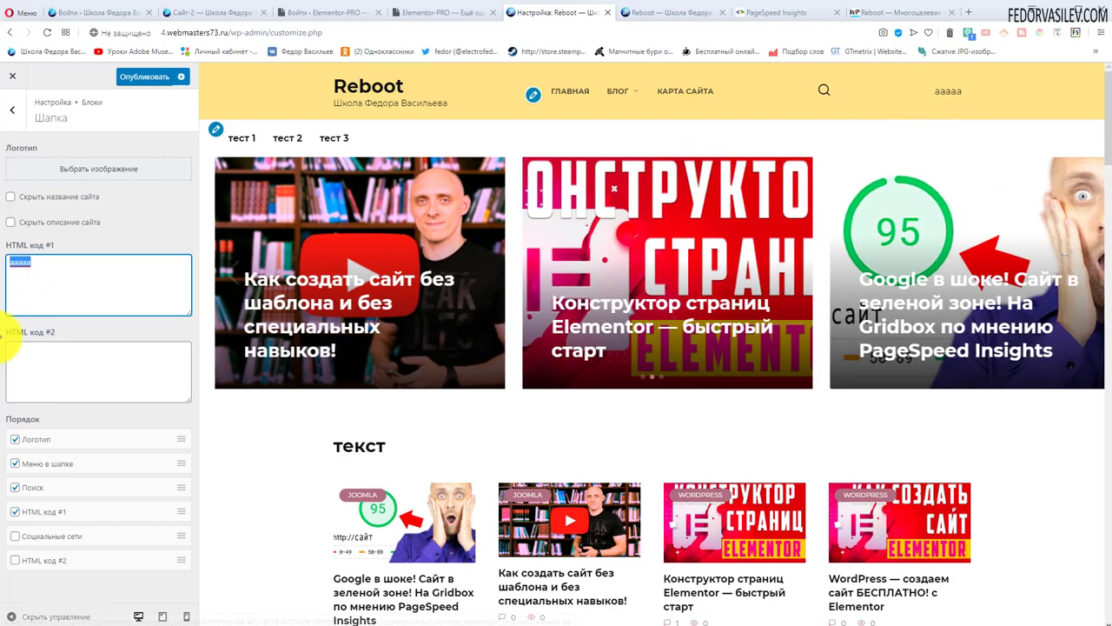
click(61, 362)
text(aaa)
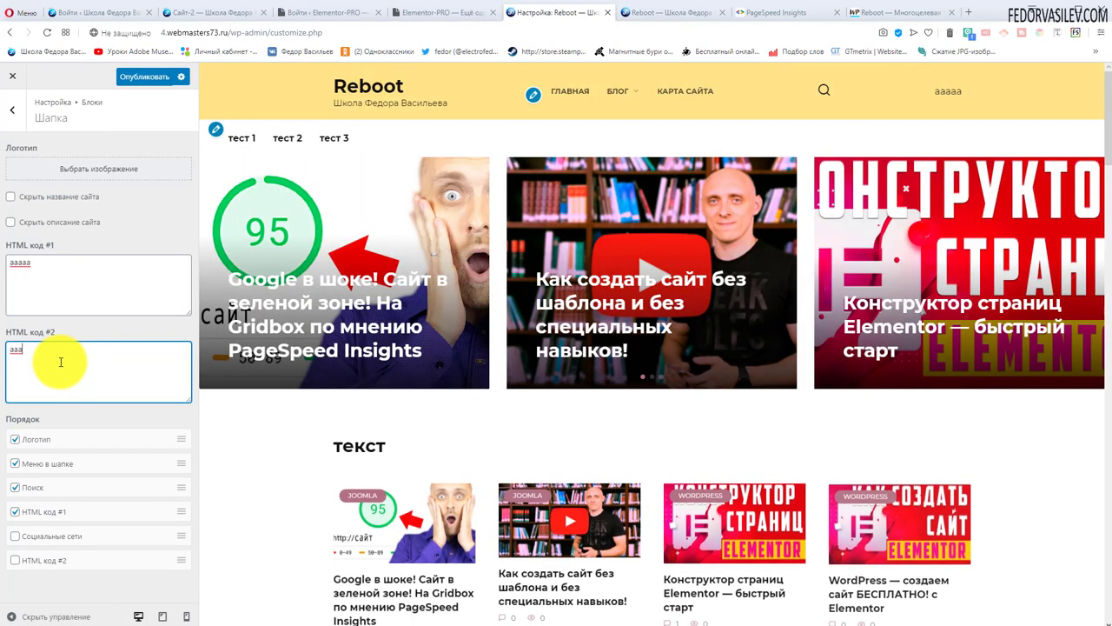
click(15, 561)
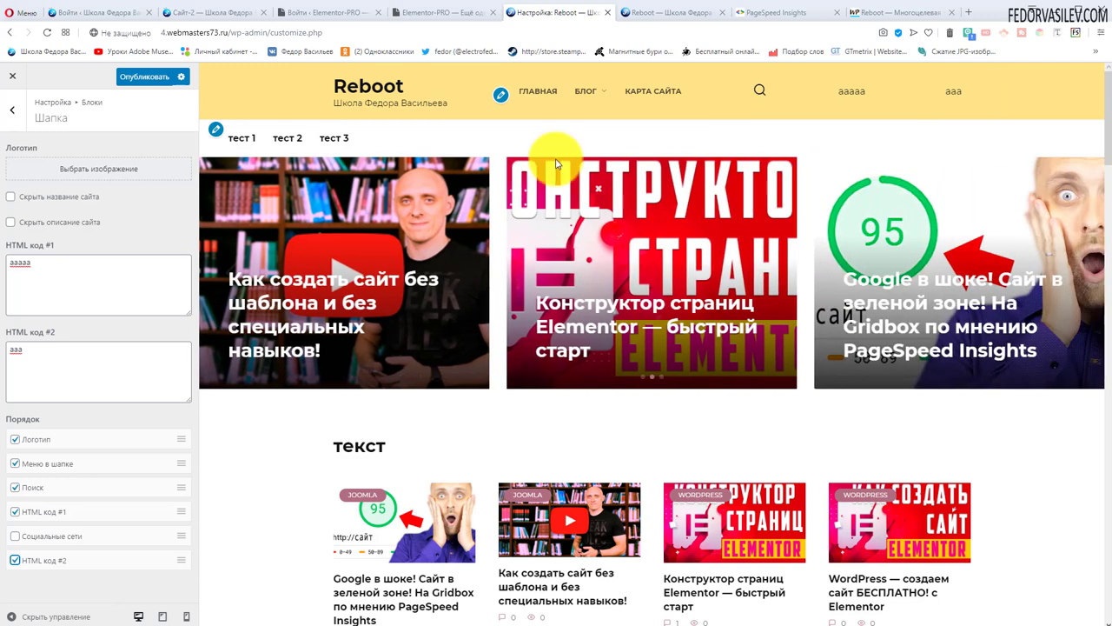
- Clear the contents of both header HTML code fields
click(23, 292)
key(ctrl+a)
key(BackSpace)
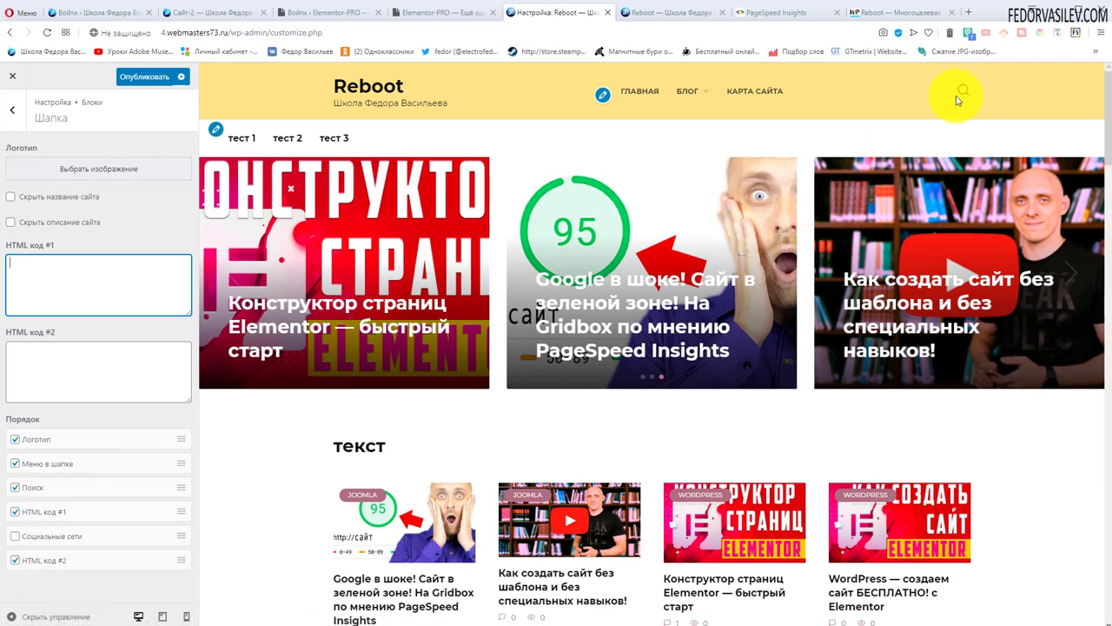
- Toggle the header's Поиск element, try it as the first item in the order and move it back behind the menu
click(14, 488)
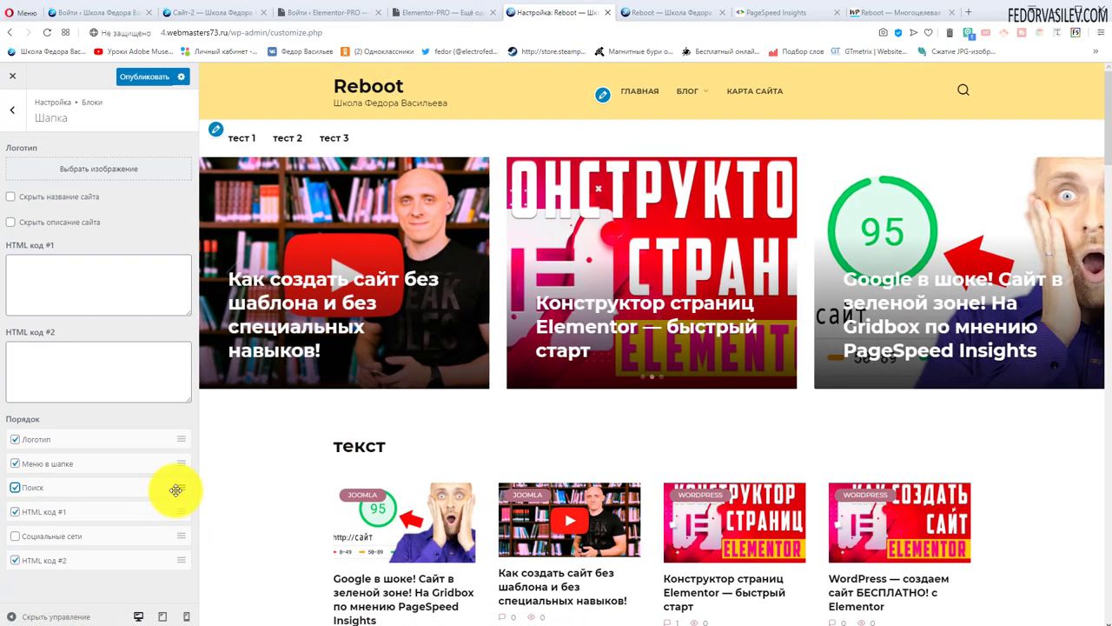
drag(180, 490, 173, 440)
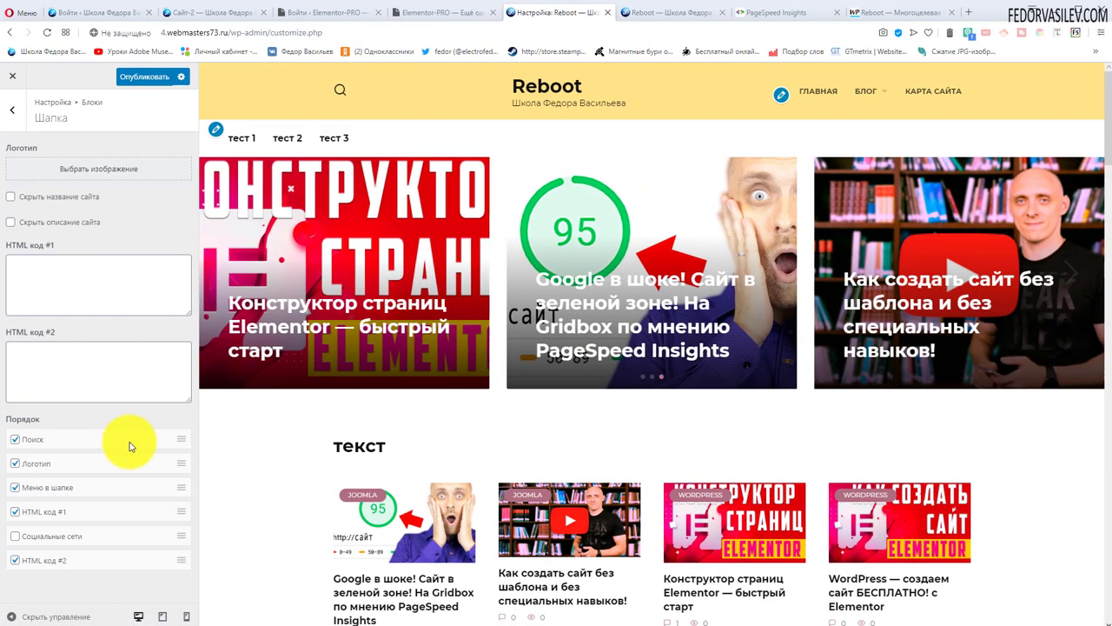
drag(174, 437, 164, 558)
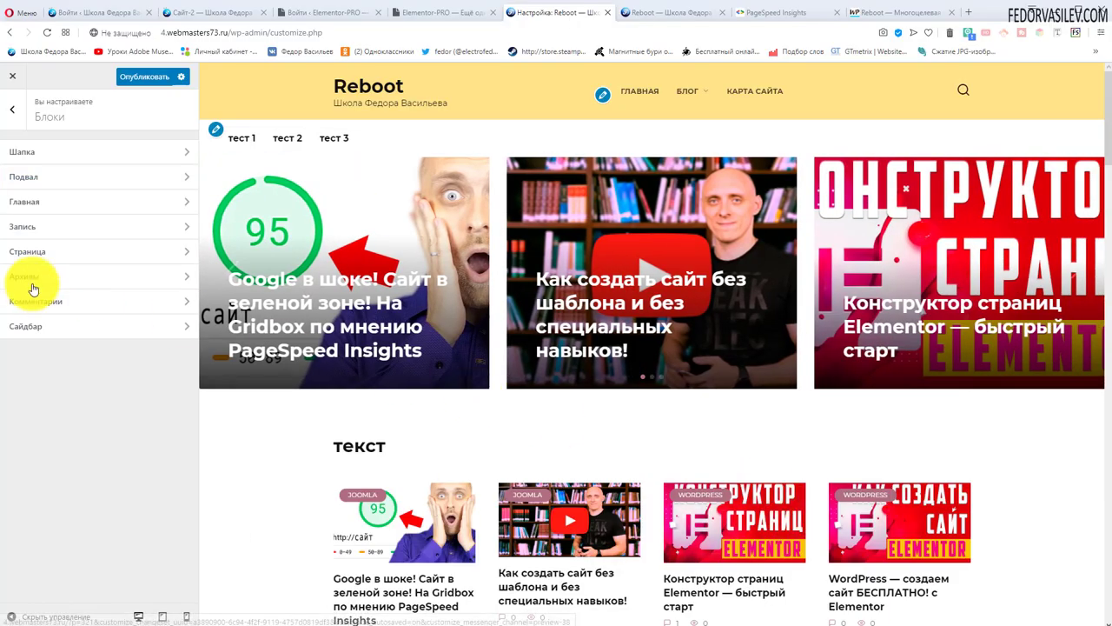
- Open the footer settings (Подвал) in Блоки and examine the widget block count, copyright and analytics fields against the footer preview
click(53, 178)
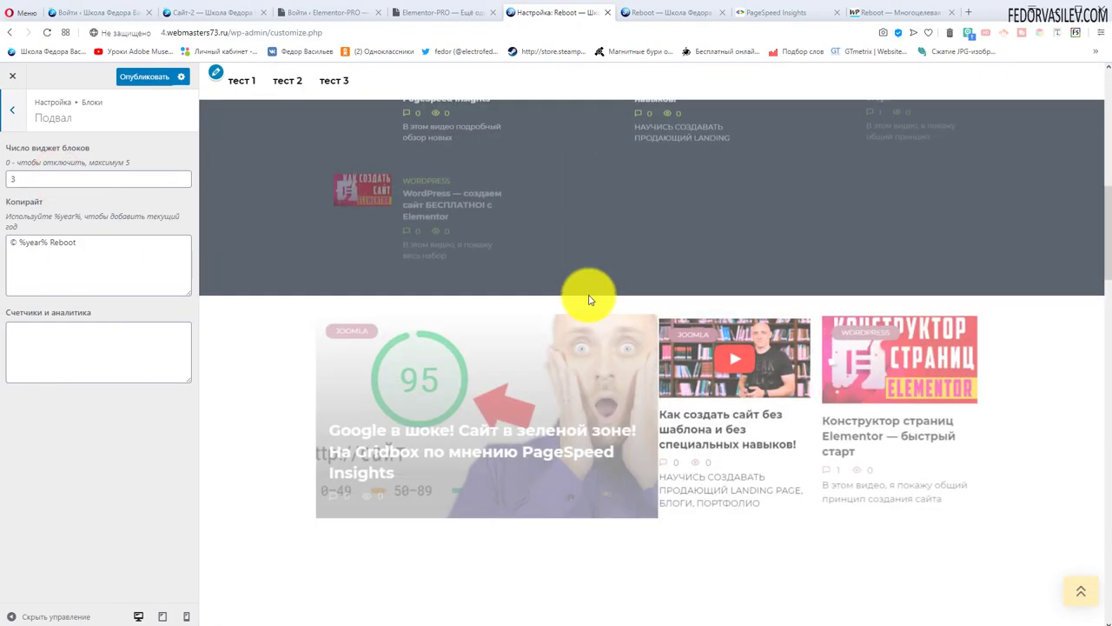
scroll(590, 290, down, 3)
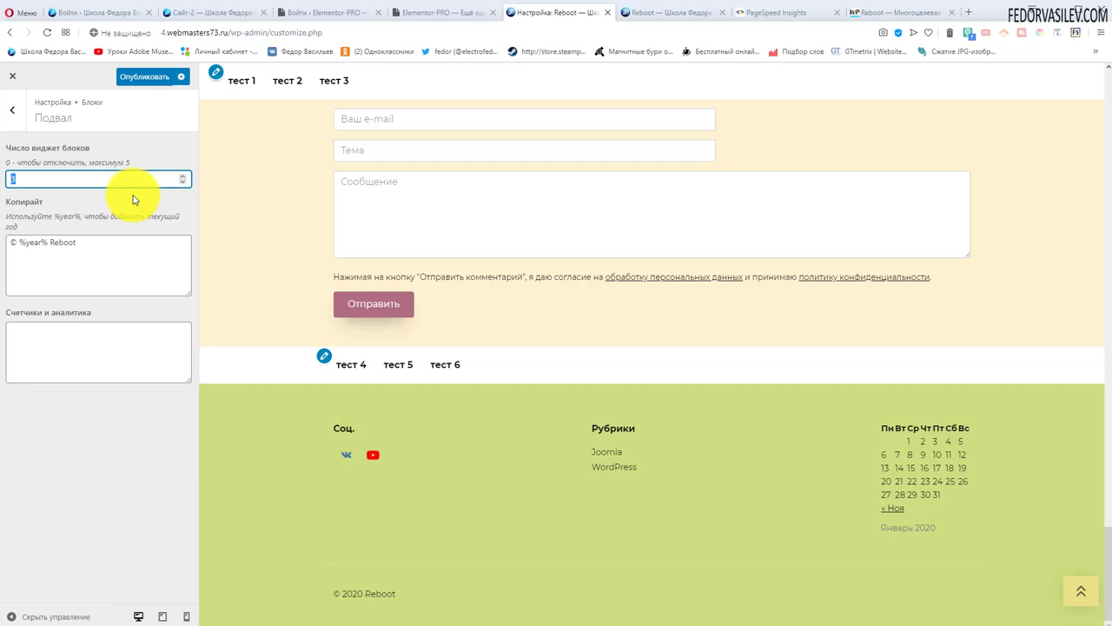
double_click(415, 596)
click(443, 611)
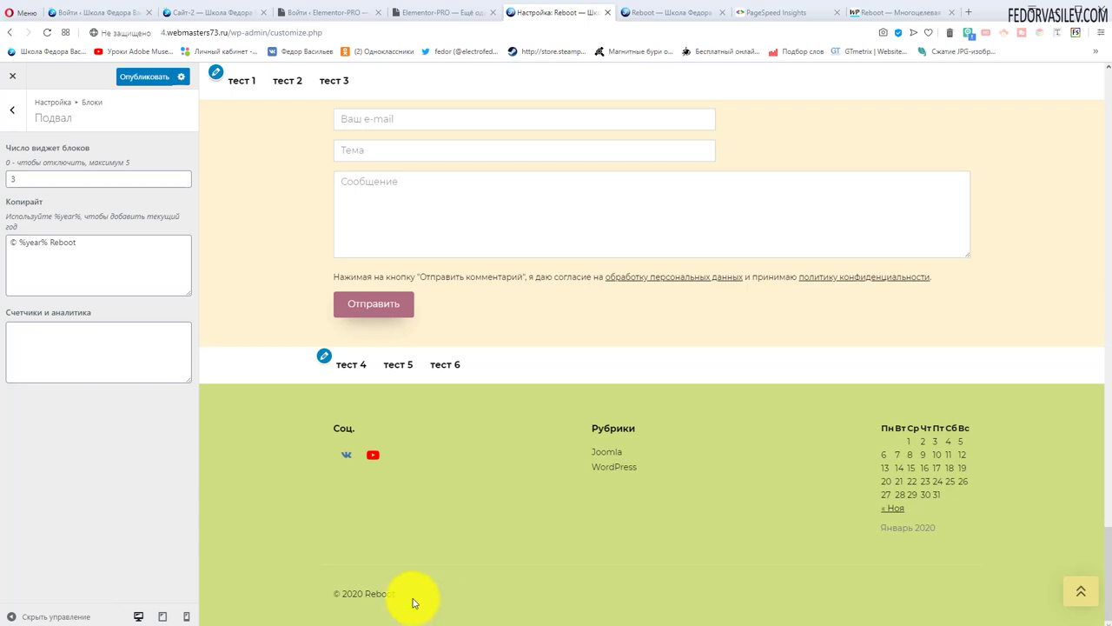
drag(96, 242, 7, 248)
drag(102, 242, 39, 242)
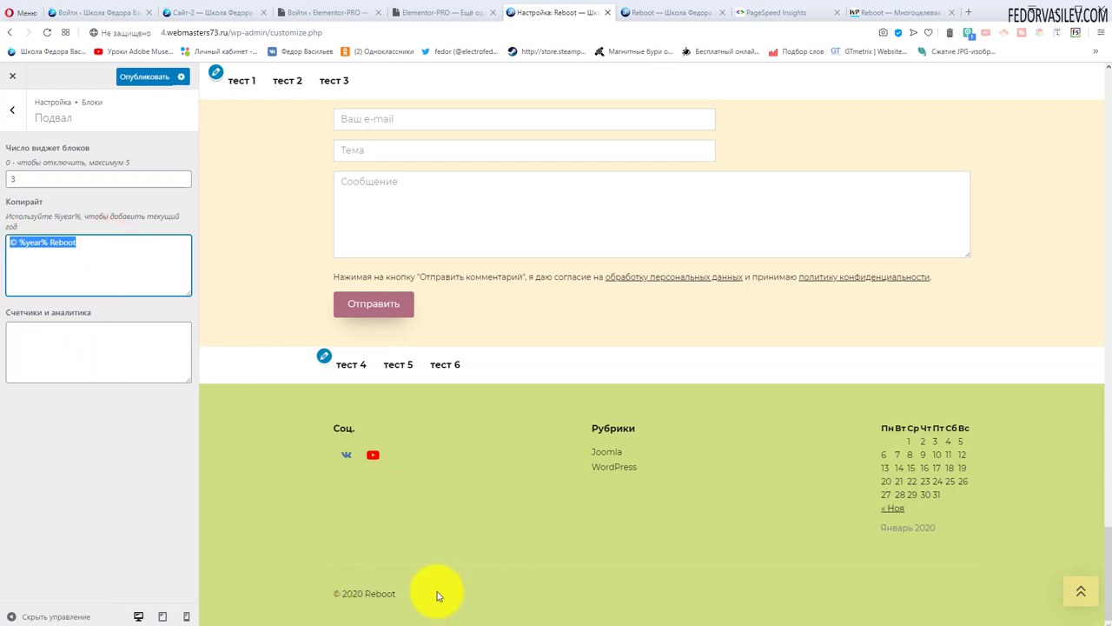
click(83, 345)
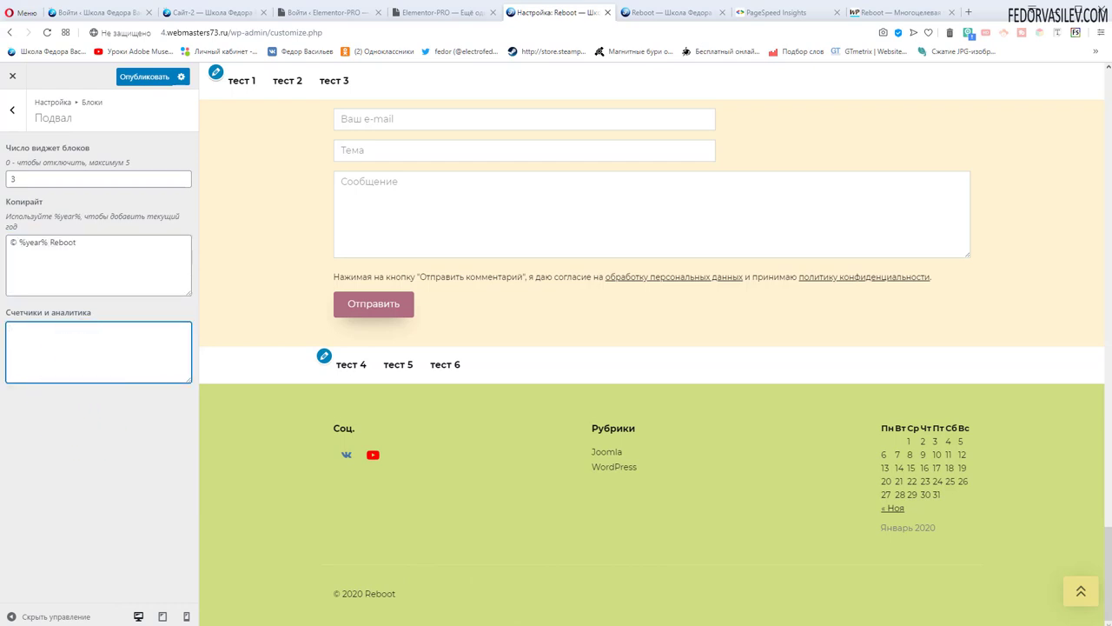
click(686, 560)
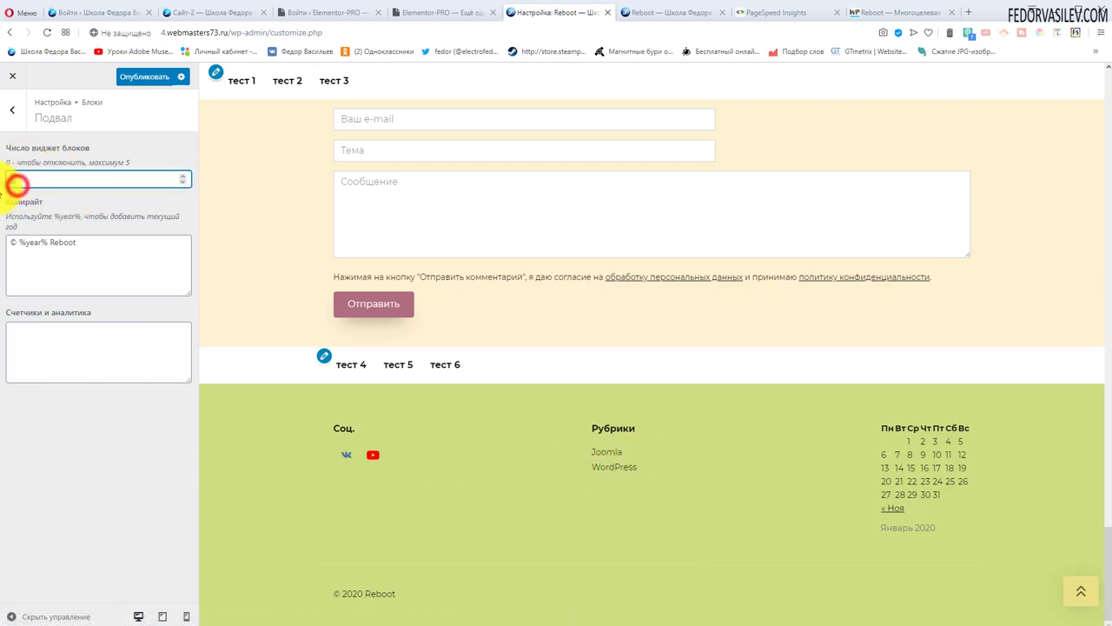
double_click(18, 180)
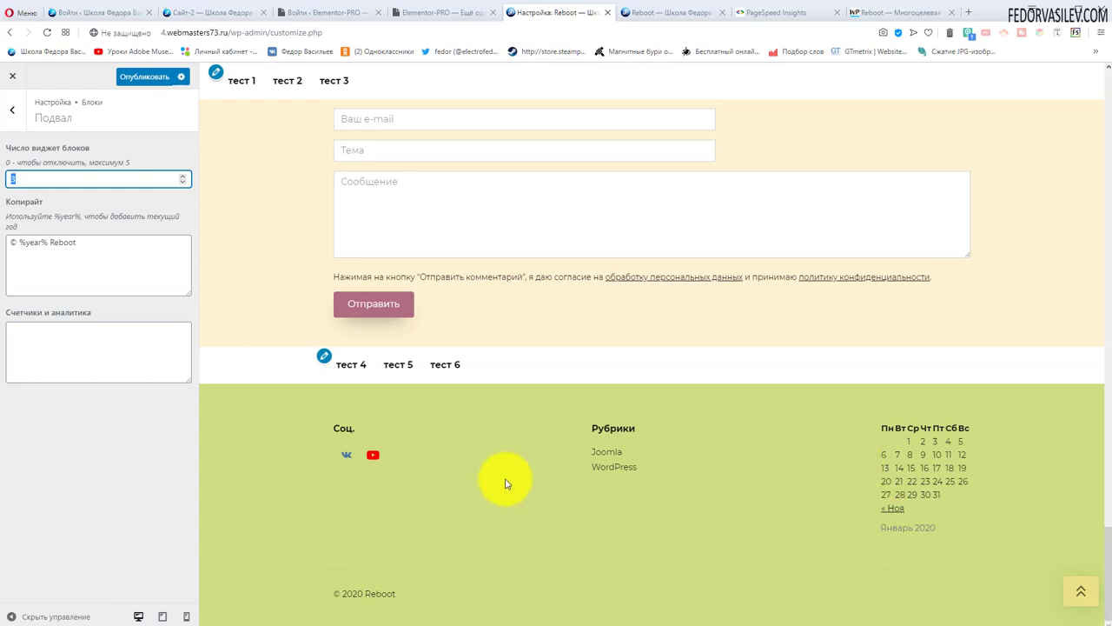
- Leave the customizer, discarding the unpublished changes, and open the Виджеты page
click(6, 82)
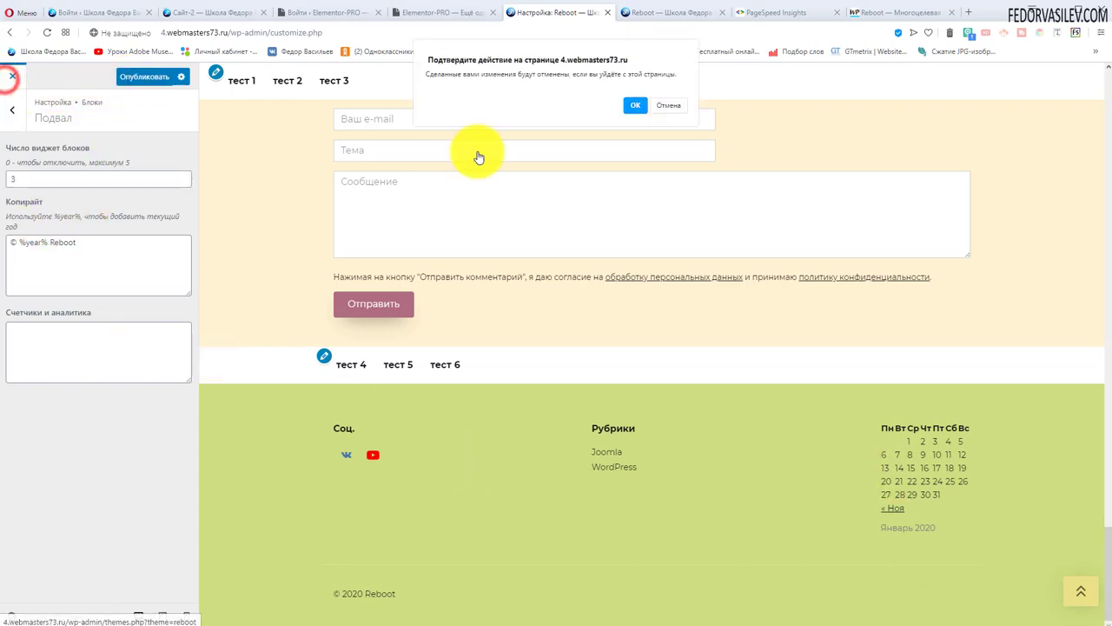
click(637, 106)
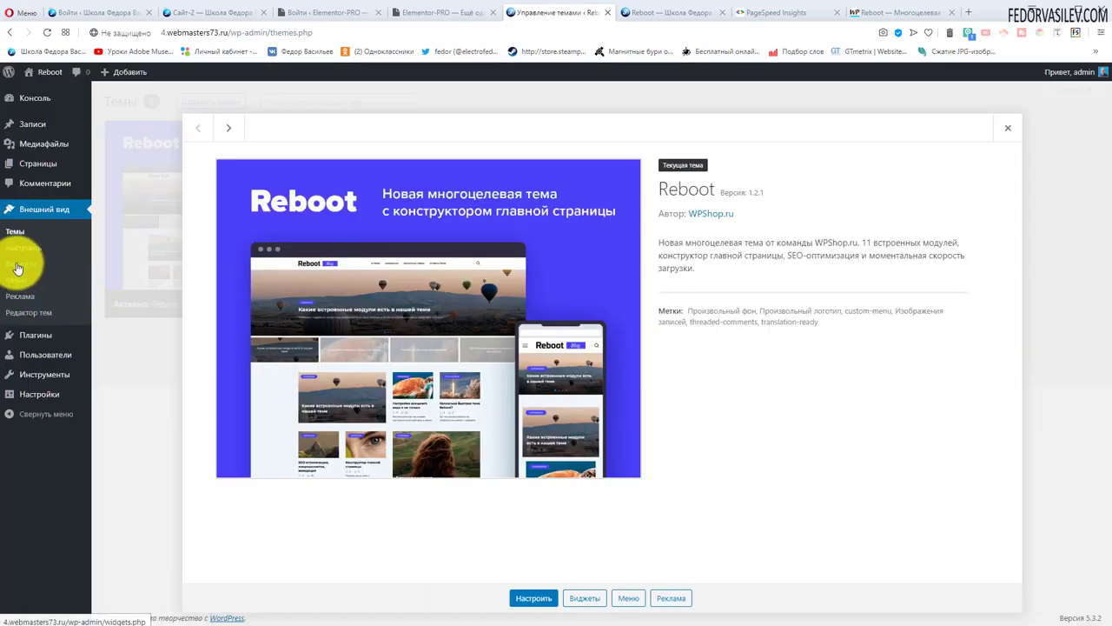
click(16, 264)
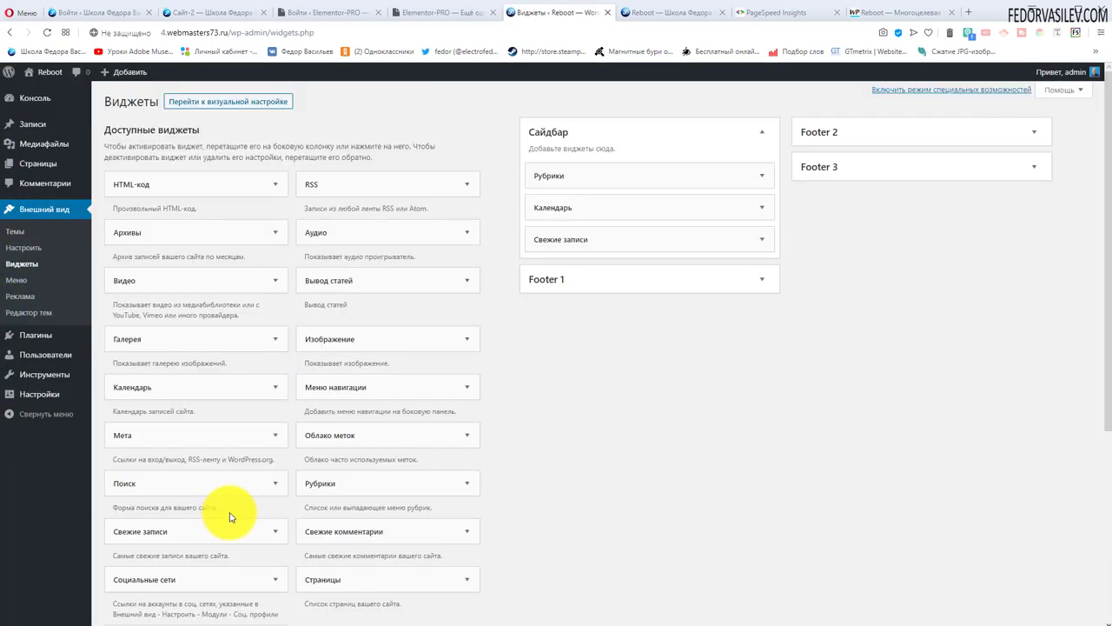
- Expand the Footer 1, Footer 2 and Footer 3 widget areas and look over the available widgets
click(580, 278)
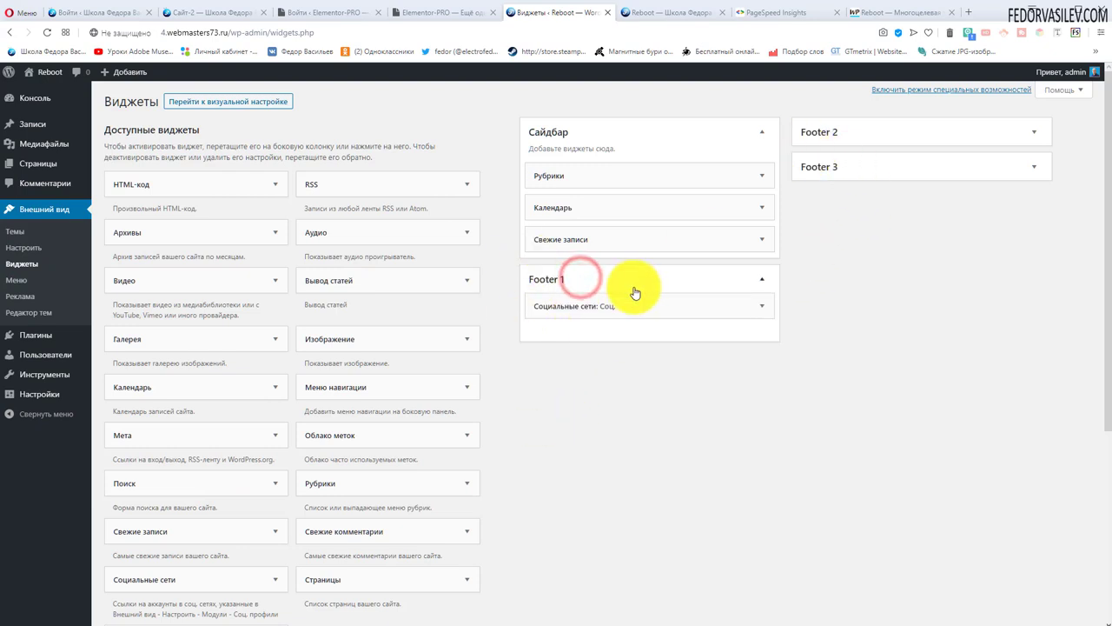
click(819, 131)
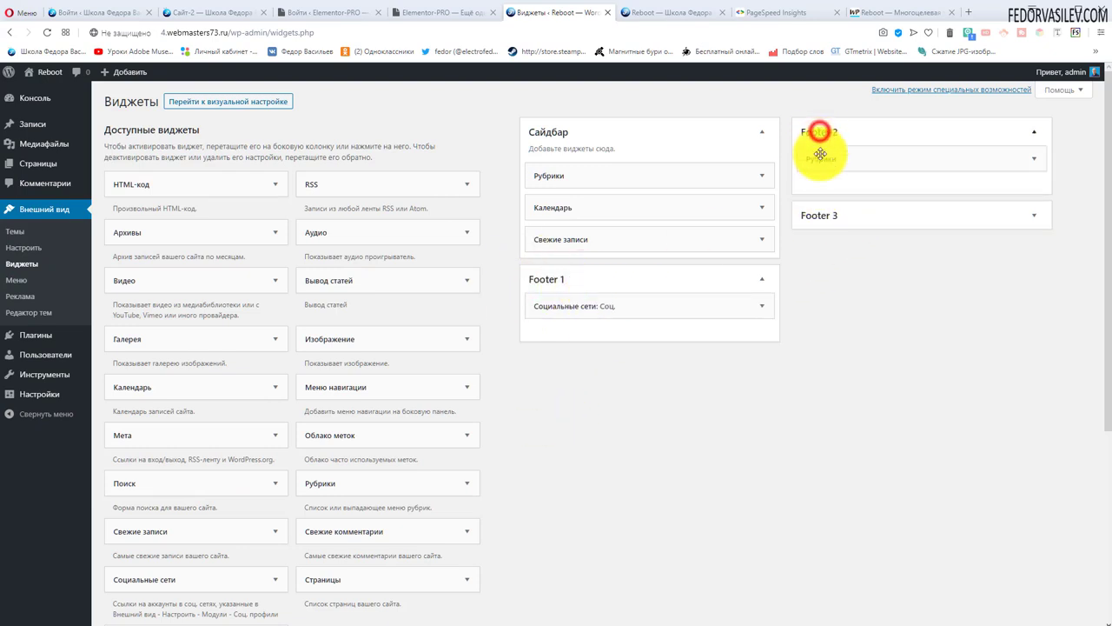
click(840, 216)
scroll(137, 355, down, 1)
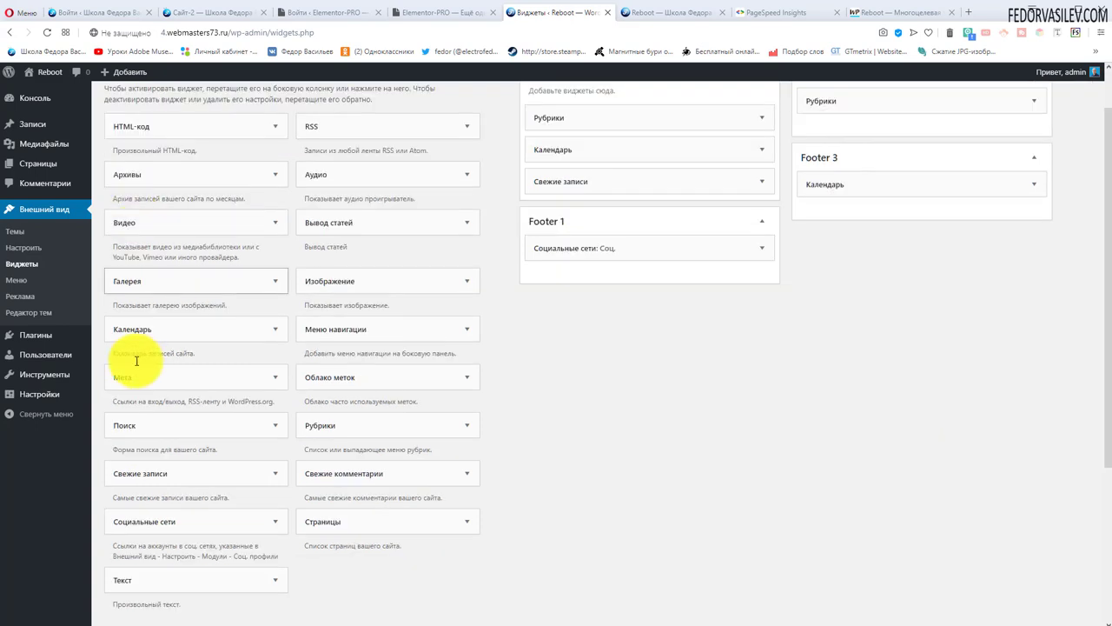
scroll(271, 226, up, 1)
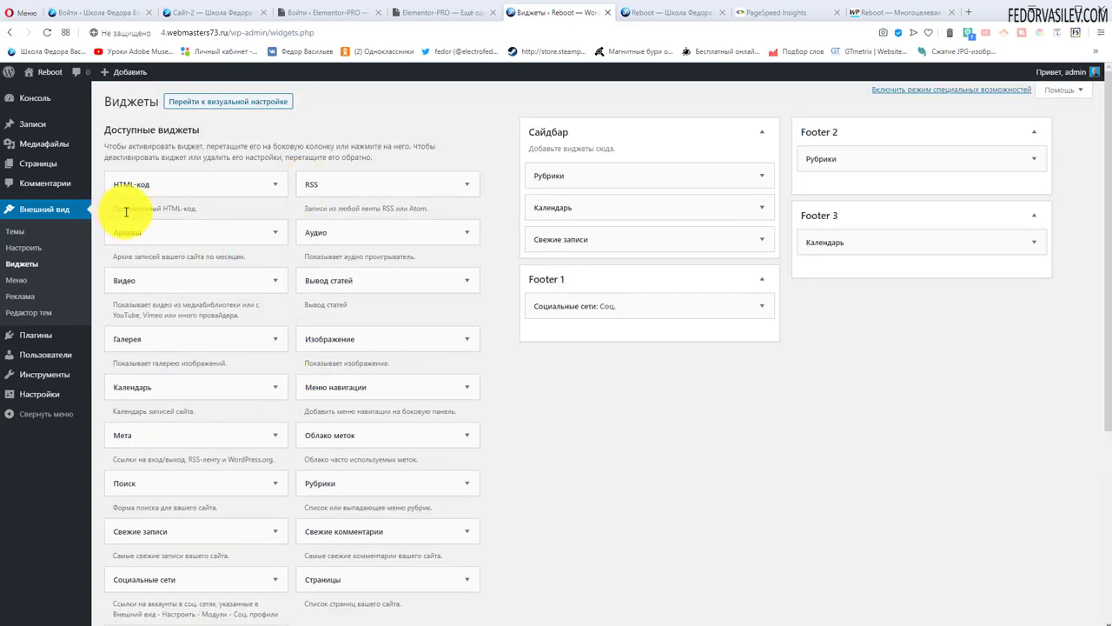
- Inspect the Социальные сети widget in Footer 1, Рубрики in Footer 2 and Календарь in Footer 3 without changing them
click(645, 303)
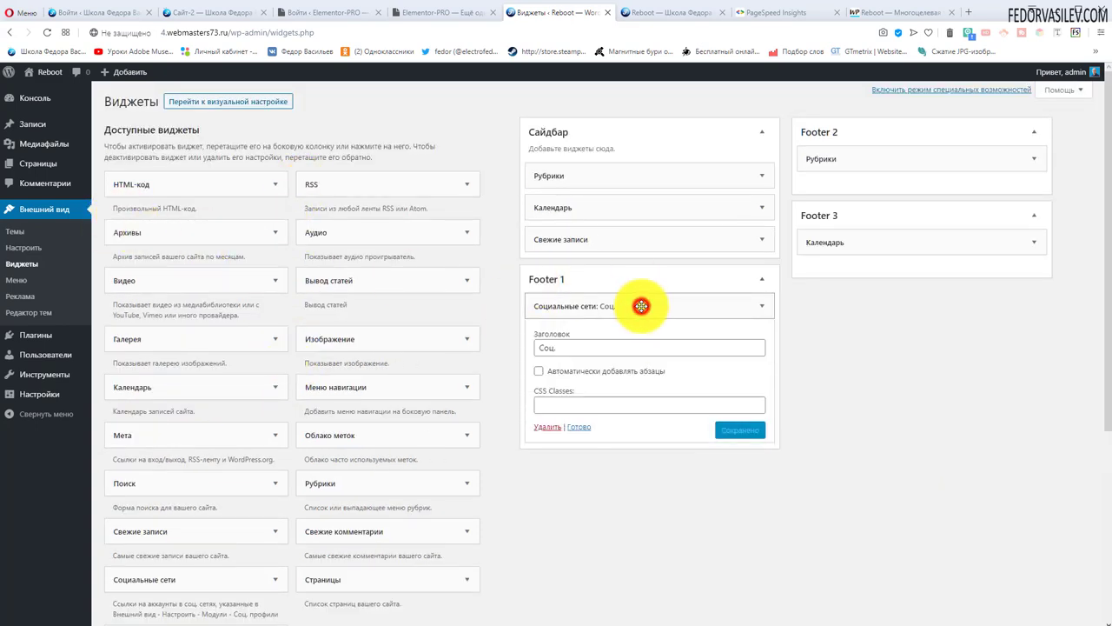
click(766, 309)
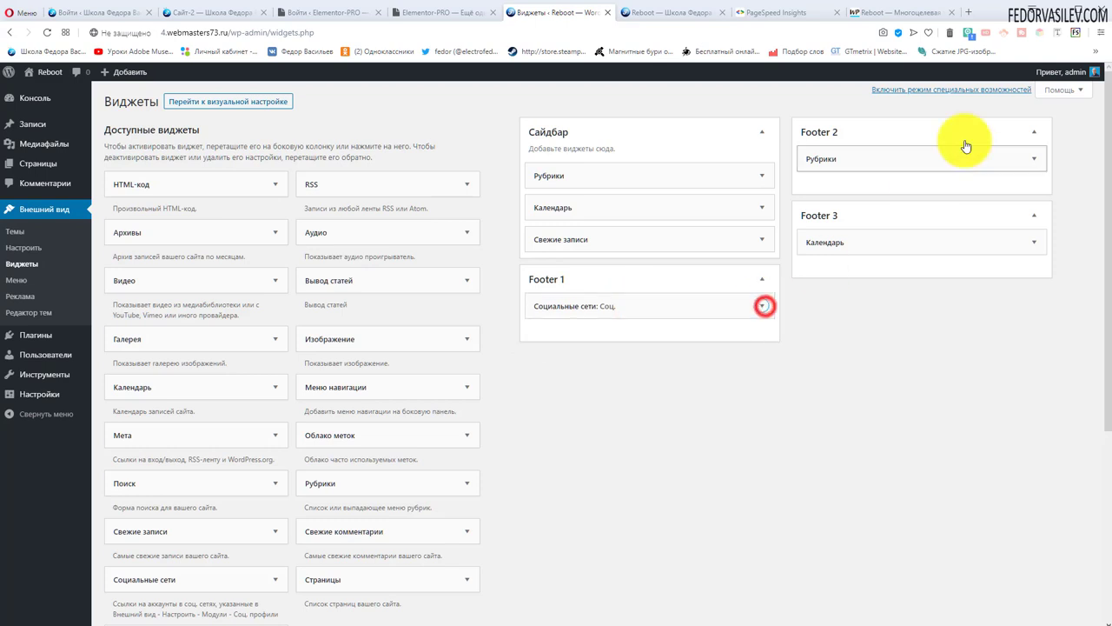
click(875, 160)
click(875, 160)
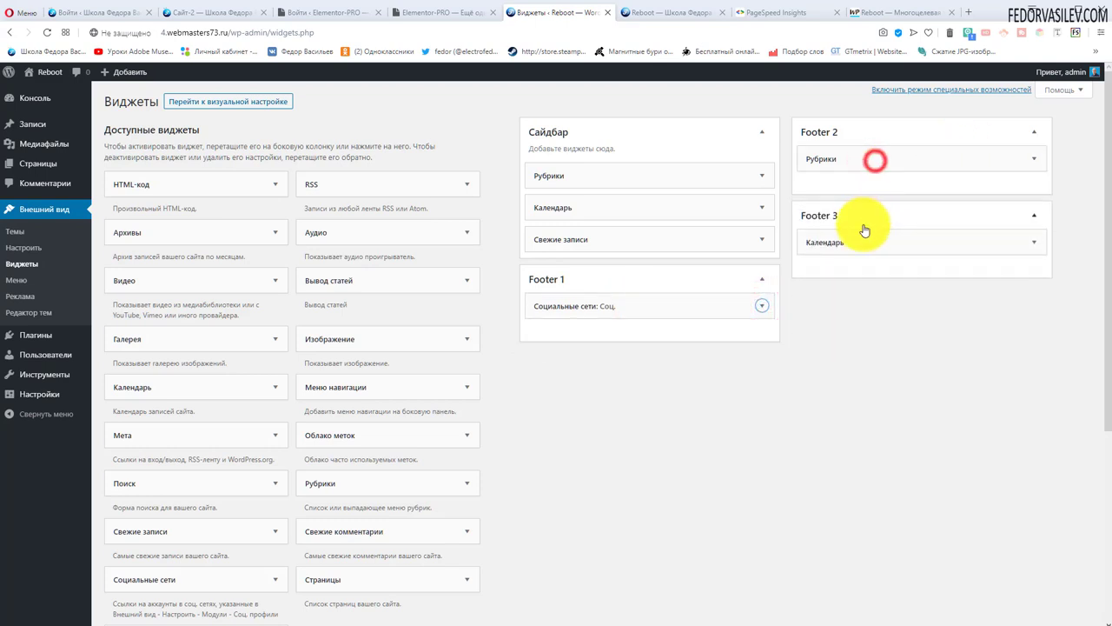
click(858, 238)
click(854, 240)
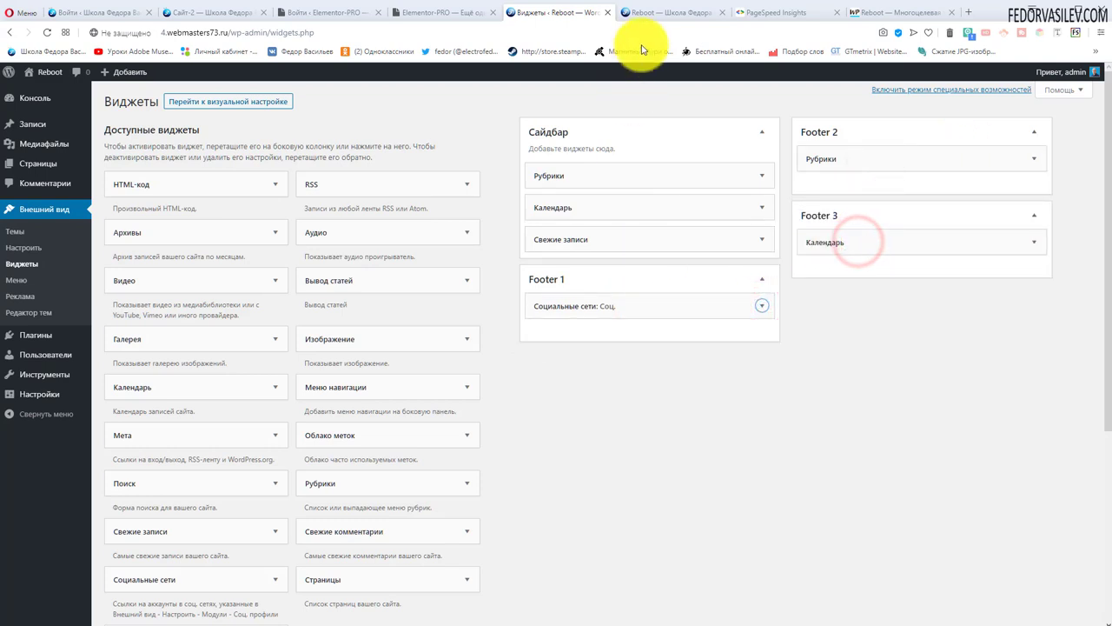
- Switch to the live Reboot site's page and look down it toward the footer
click(660, 14)
scroll(544, 287, down, 15)
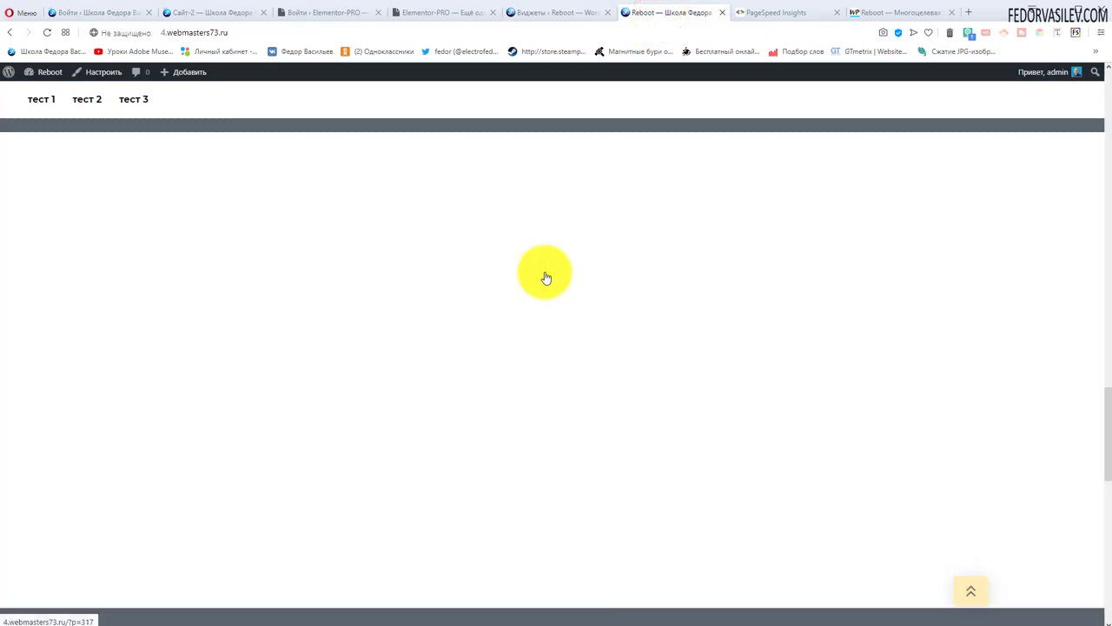
scroll(543, 274, down, 1)
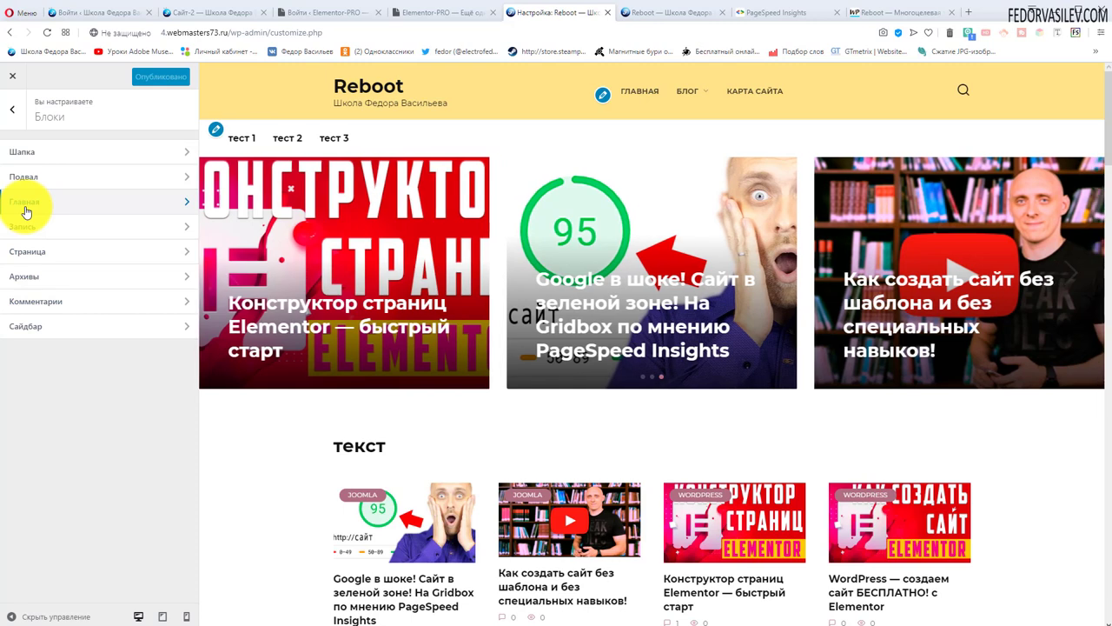
- Open the Главная block settings and examine the post card layouts down the homepage preview
click(26, 212)
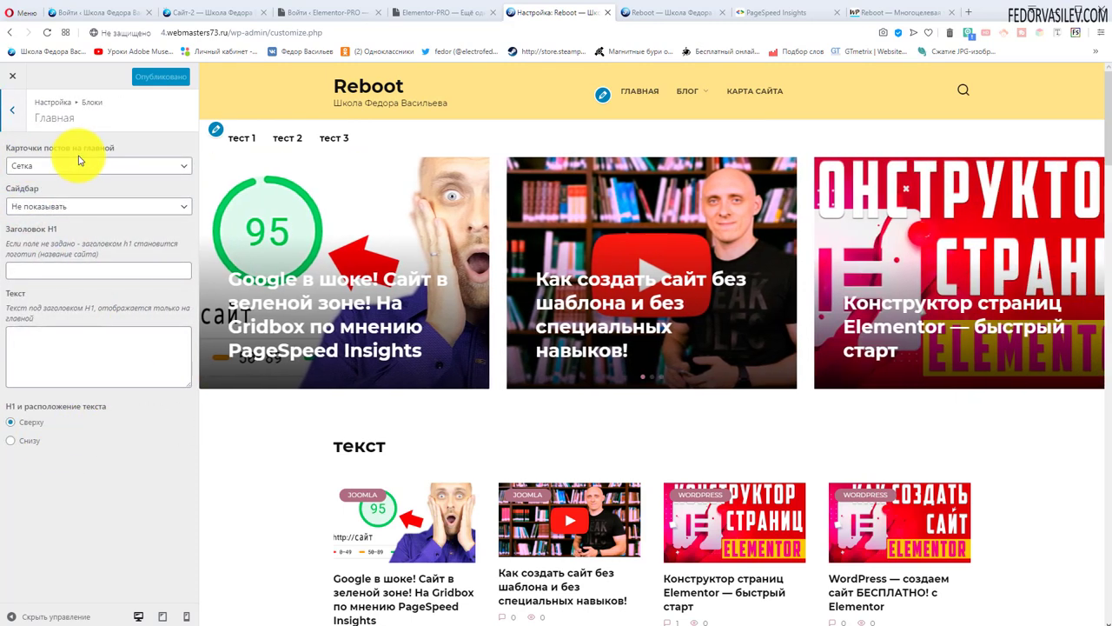
scroll(464, 273, down, 4)
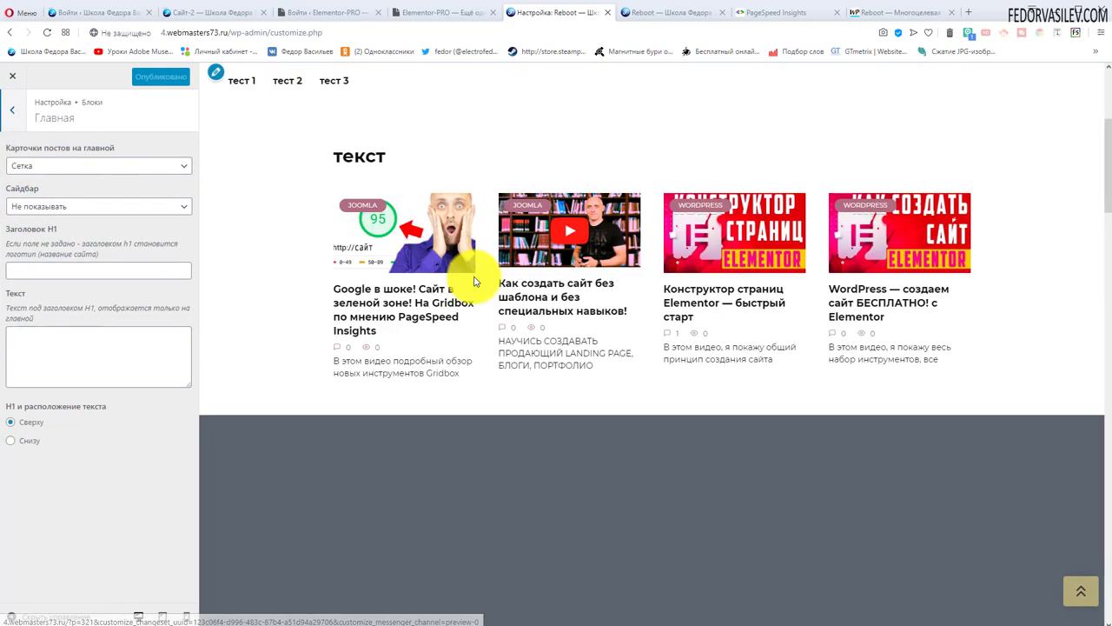
scroll(472, 283, up, 4)
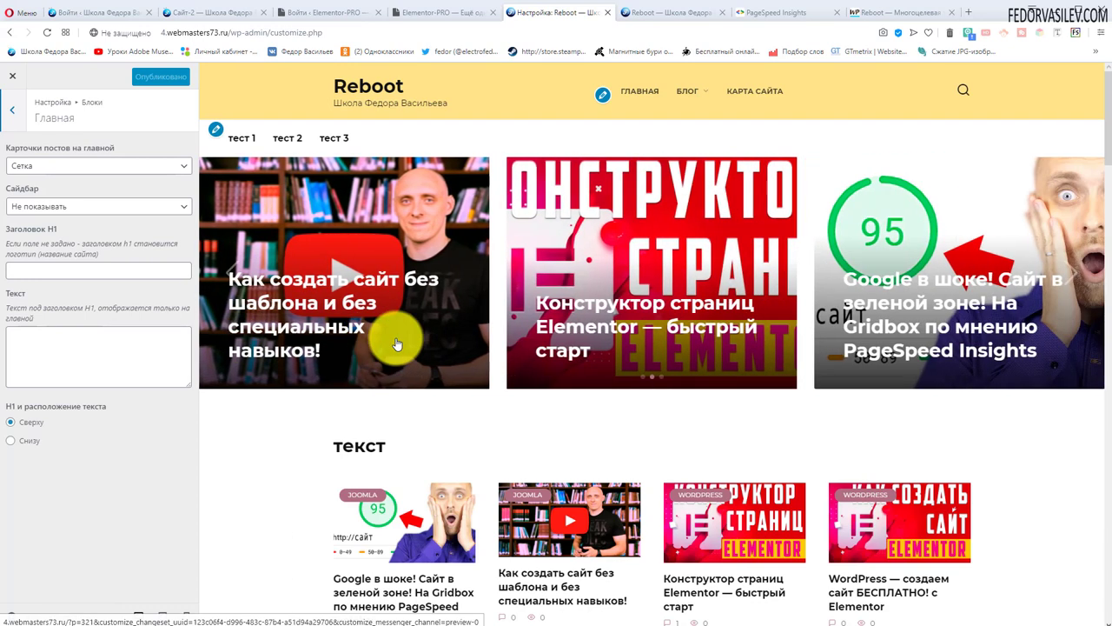
scroll(391, 341, down, 3)
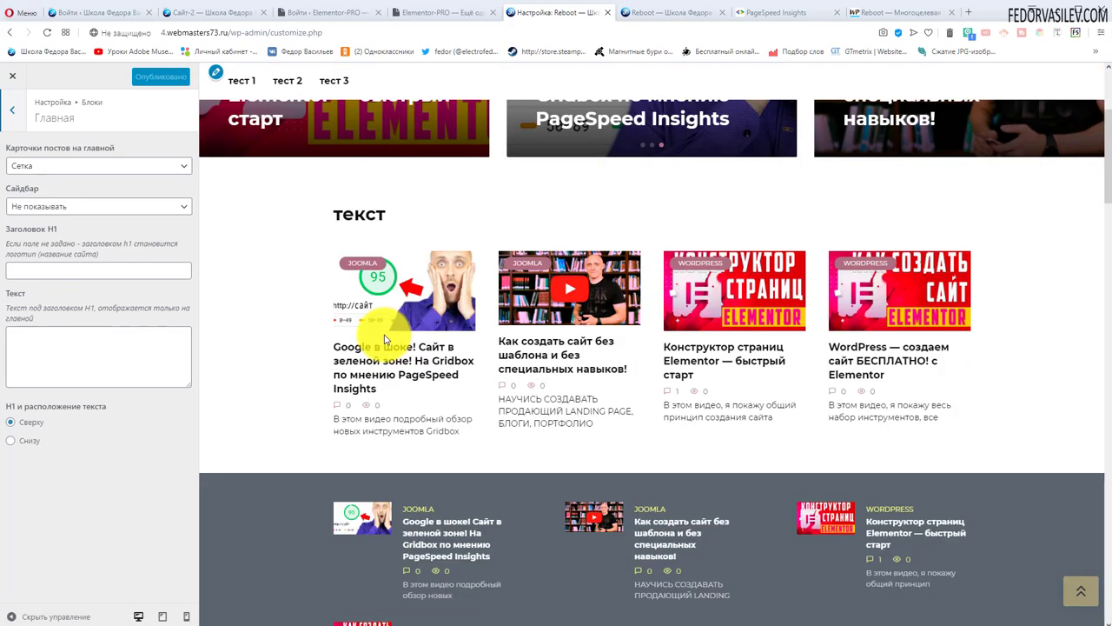
scroll(273, 315, down, 3)
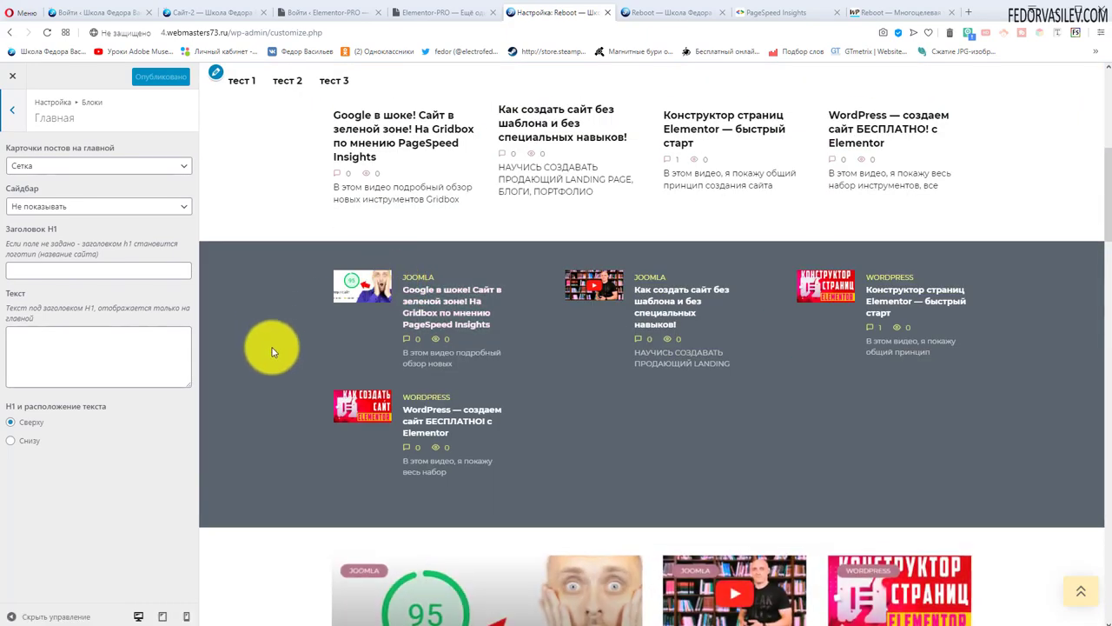
scroll(278, 344, down, 2)
scroll(281, 303, down, 4)
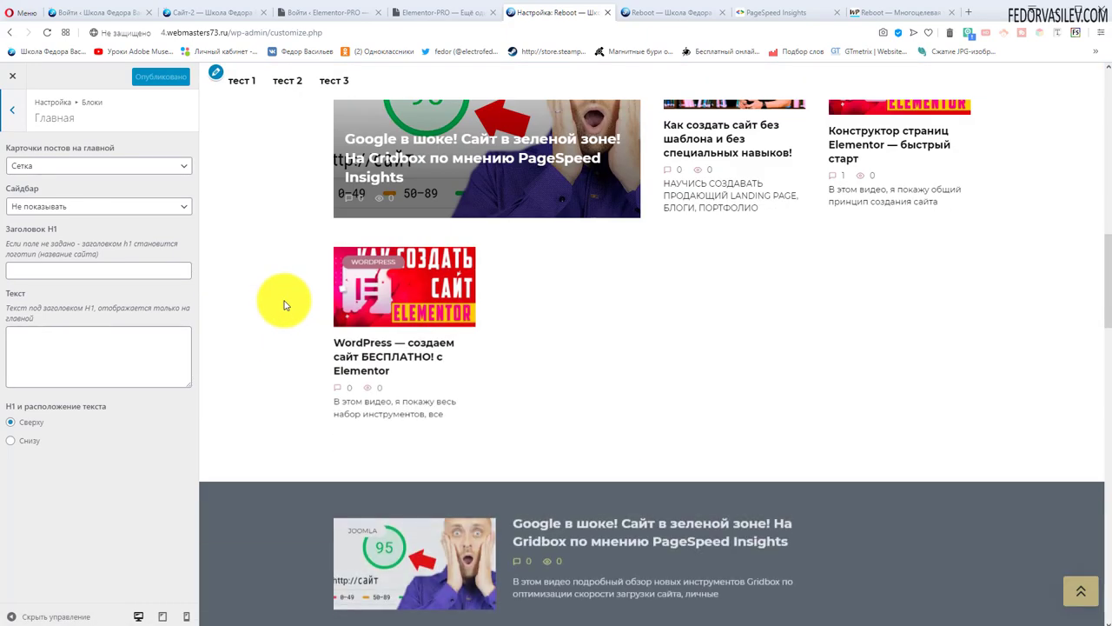
scroll(387, 374, down, 4)
scroll(608, 391, down, 4)
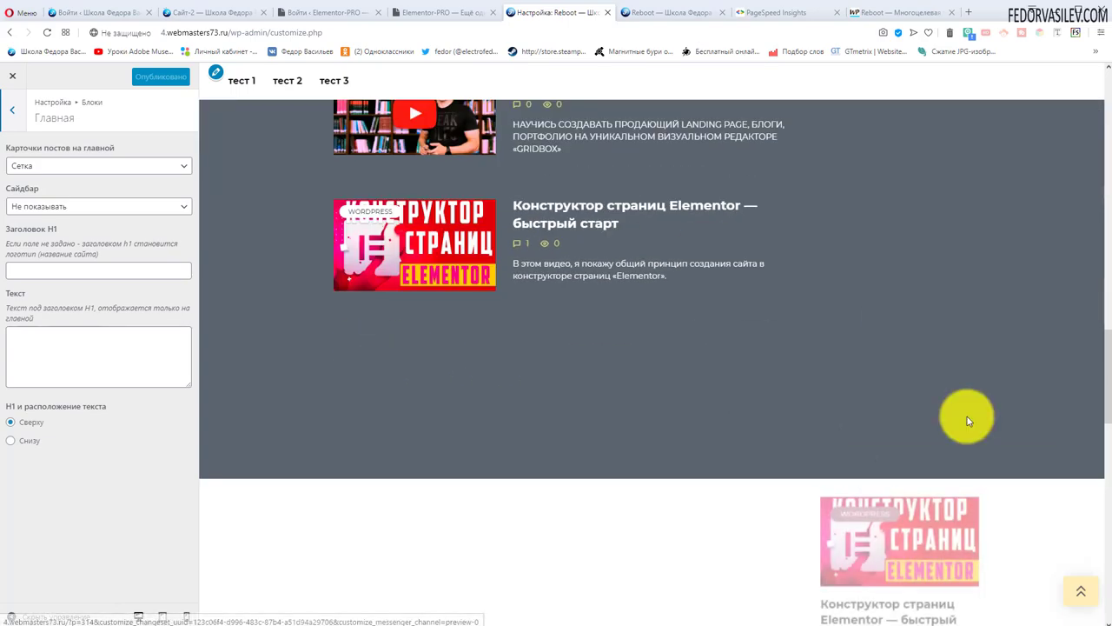
scroll(559, 317, down, 3)
scroll(408, 274, down, 6)
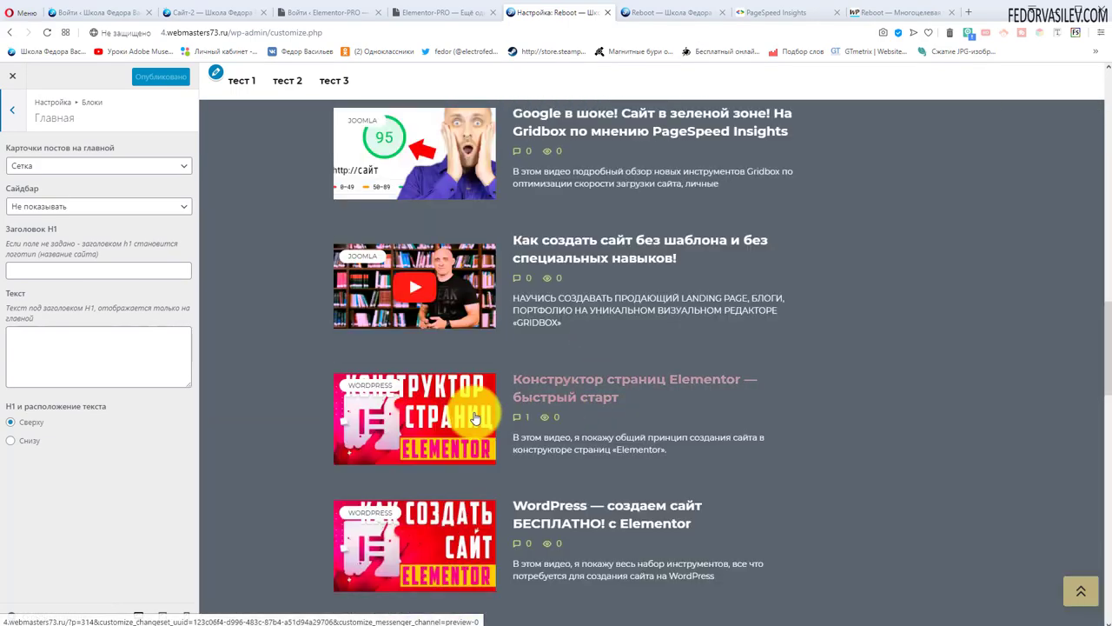
scroll(378, 325, up, 3)
scroll(521, 414, down, 8)
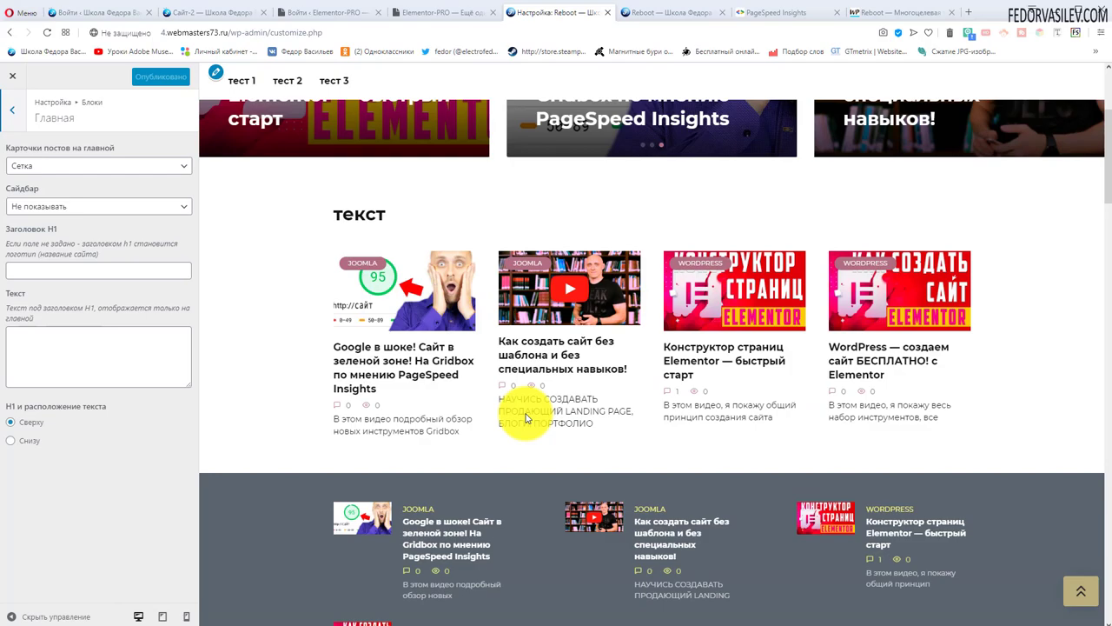
scroll(525, 419, up, 3)
- Try the Стандартная post card style for the homepage and return it to Сетка
click(98, 165)
click(53, 179)
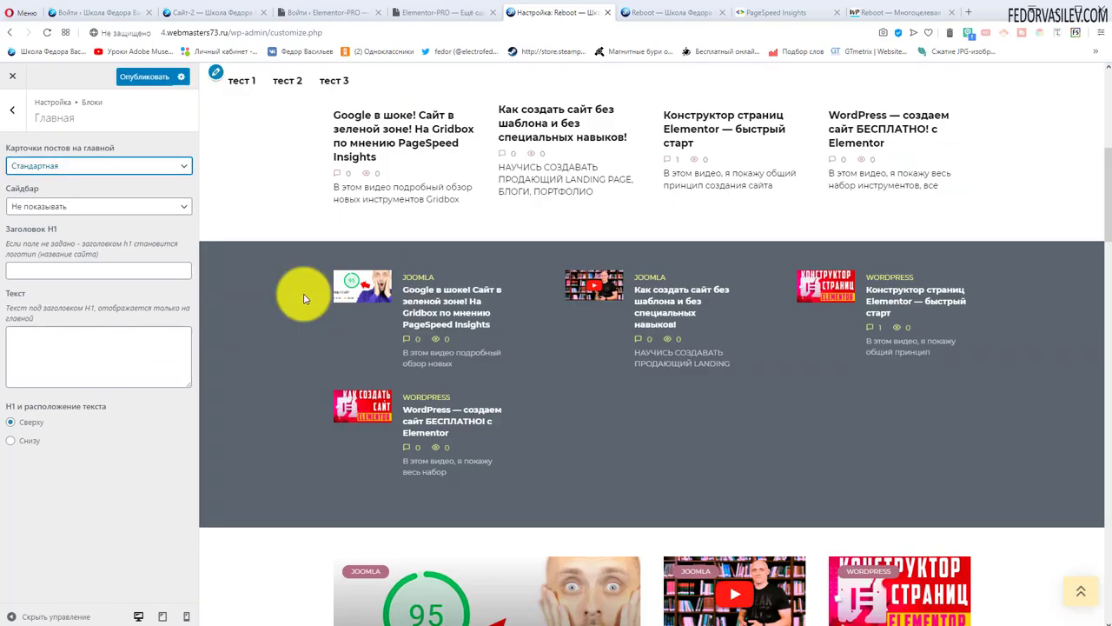
click(25, 165)
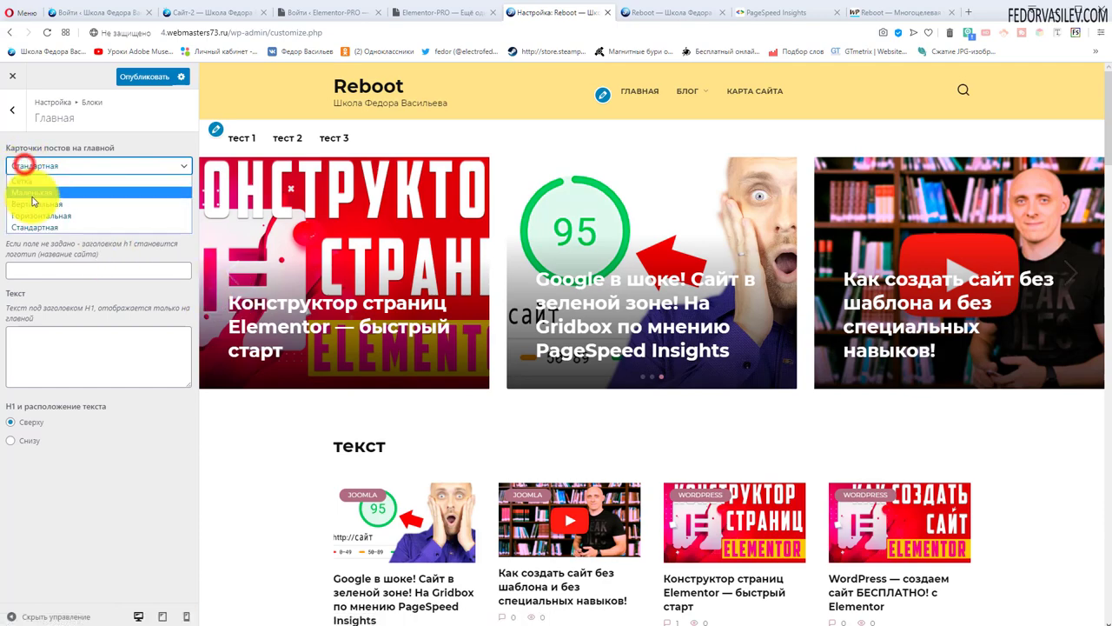
click(26, 180)
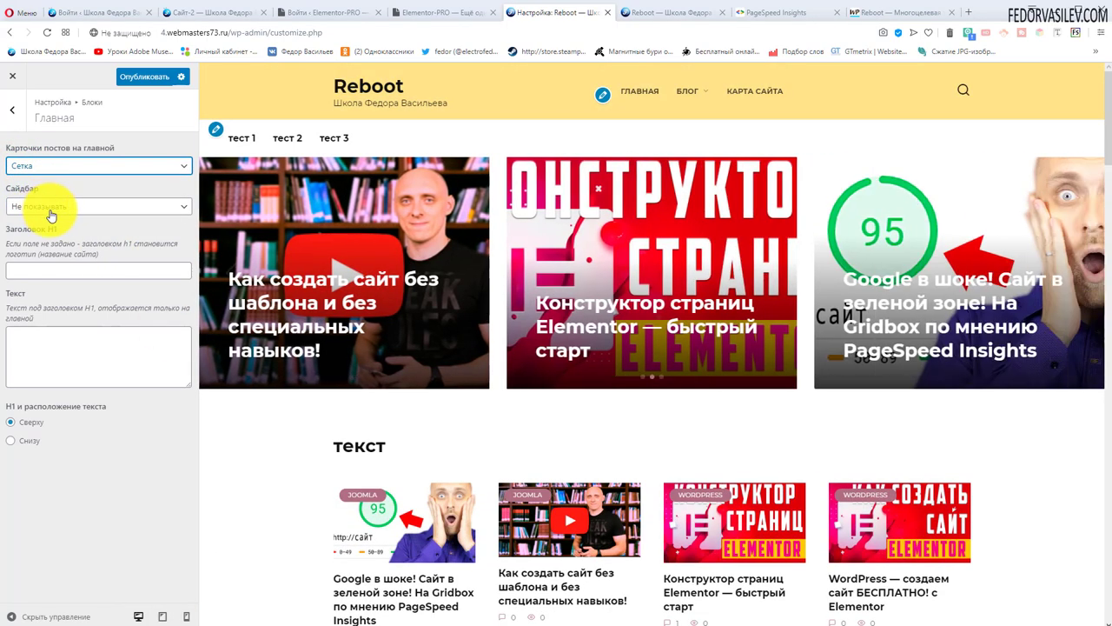
- Try showing the homepage sidebar with the Справа option and set it back to Не показывать
click(50, 208)
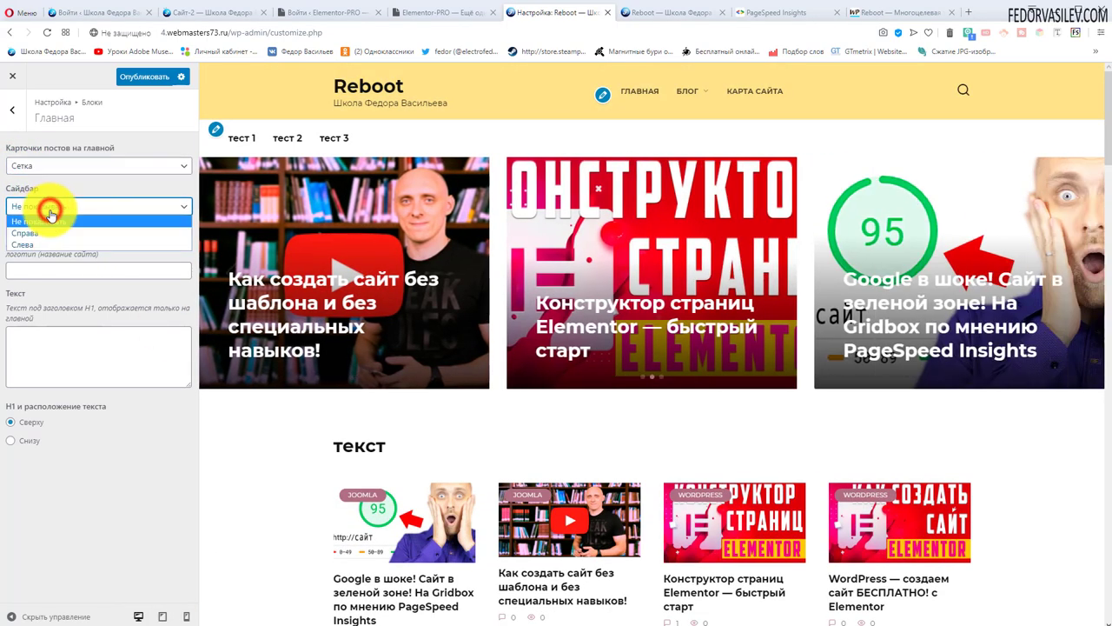
click(56, 235)
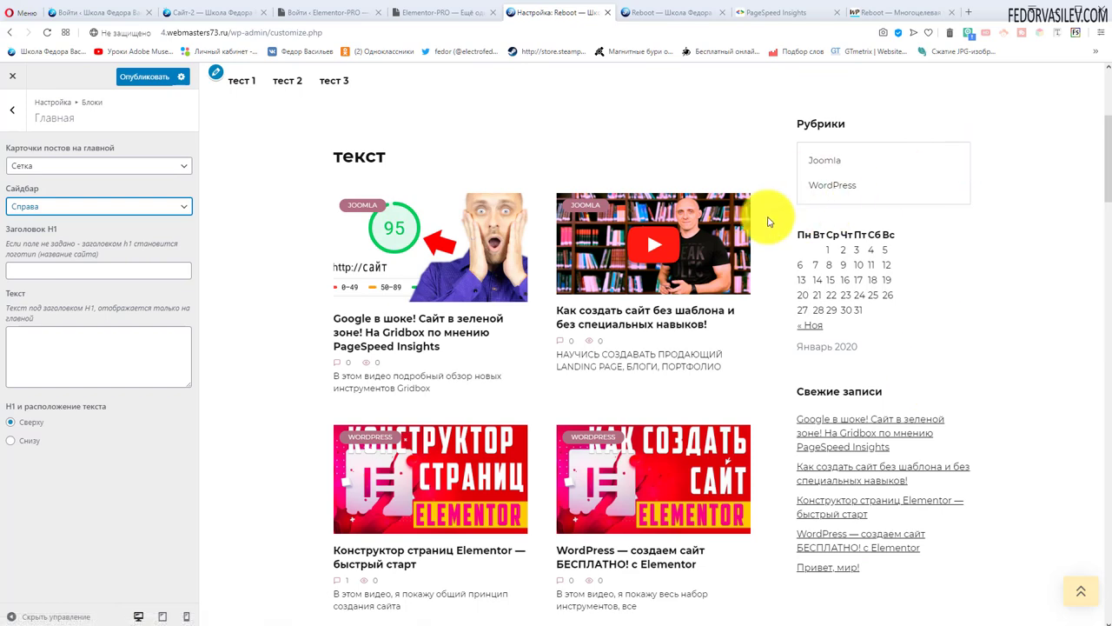
click(72, 208)
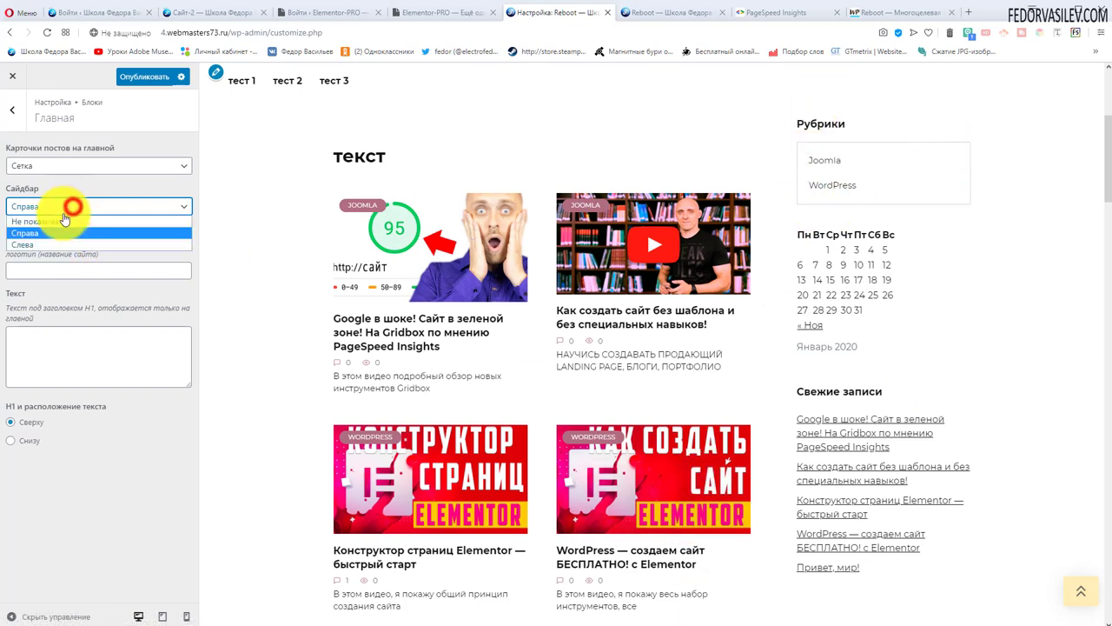
click(63, 222)
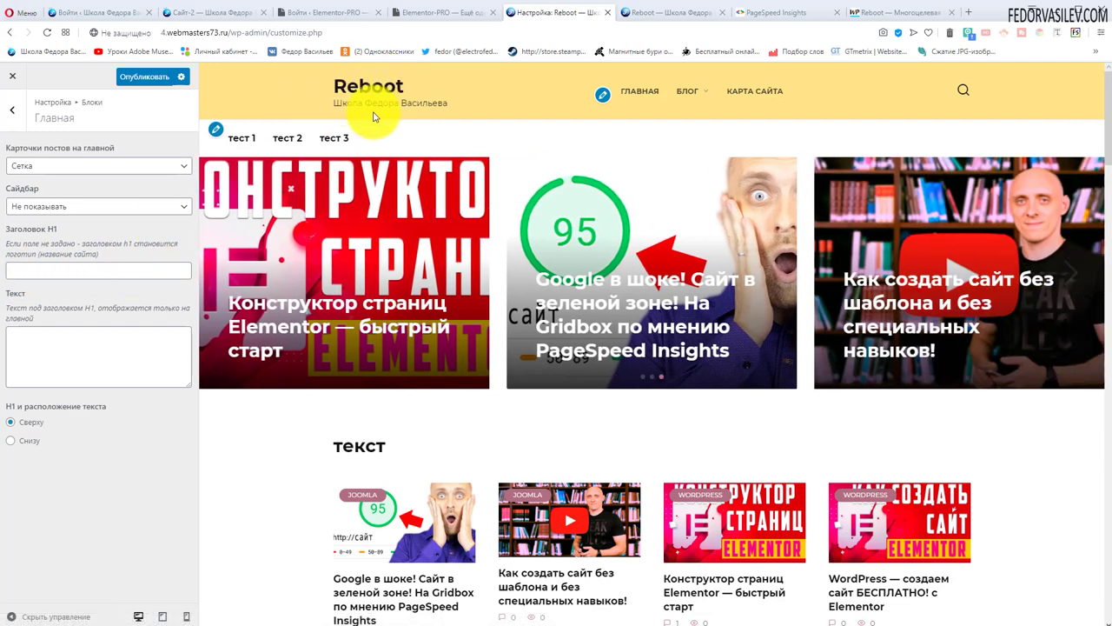
- Inspect the Reboot site title's heading tag on the live site, and return to the customizer to look at the title in the preview
key(ctrl+Tab)
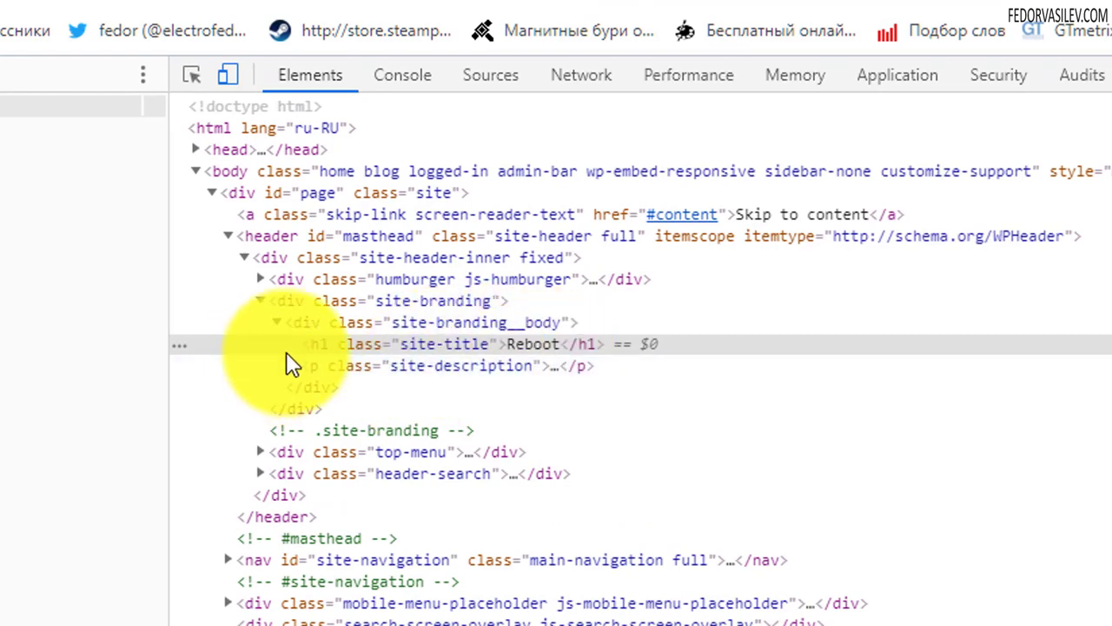
key(F12)
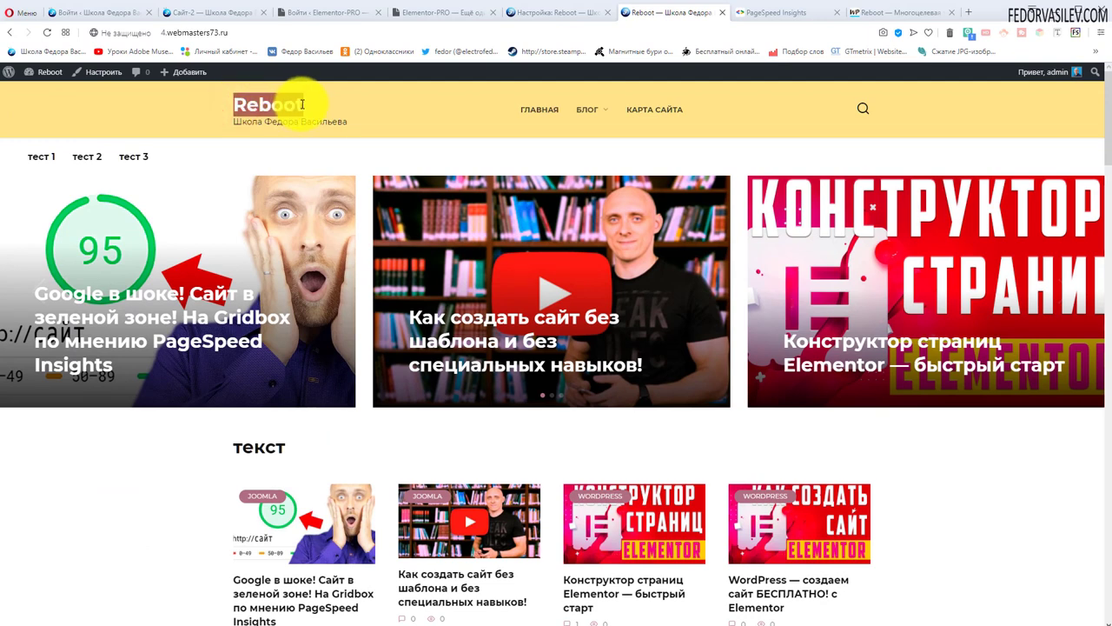
drag(303, 104, 327, 118)
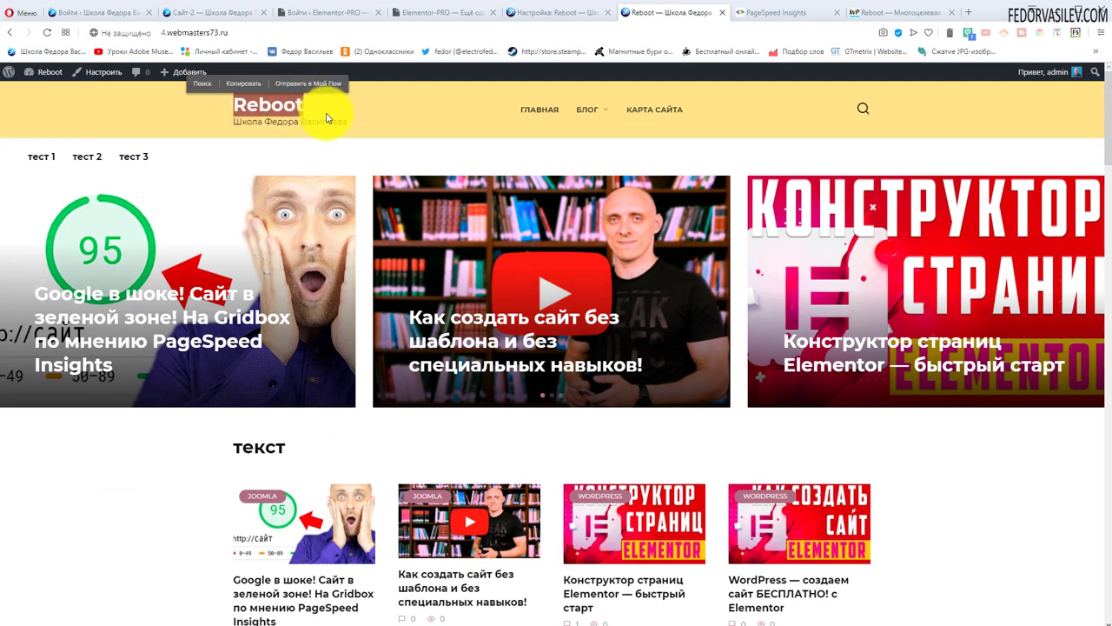
click(587, 13)
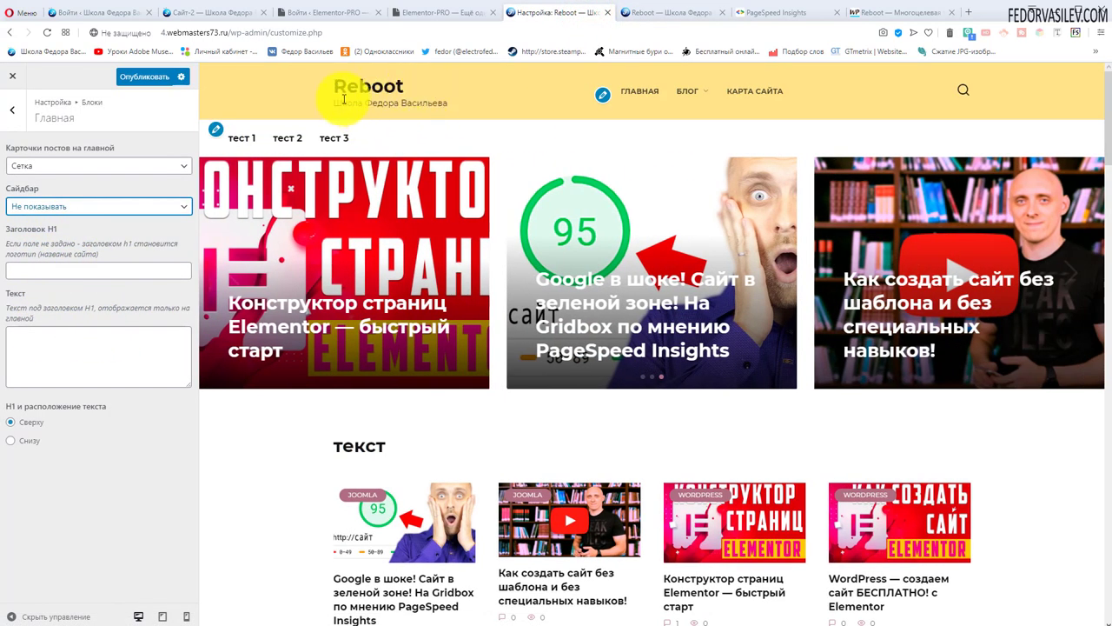
drag(341, 85, 405, 87)
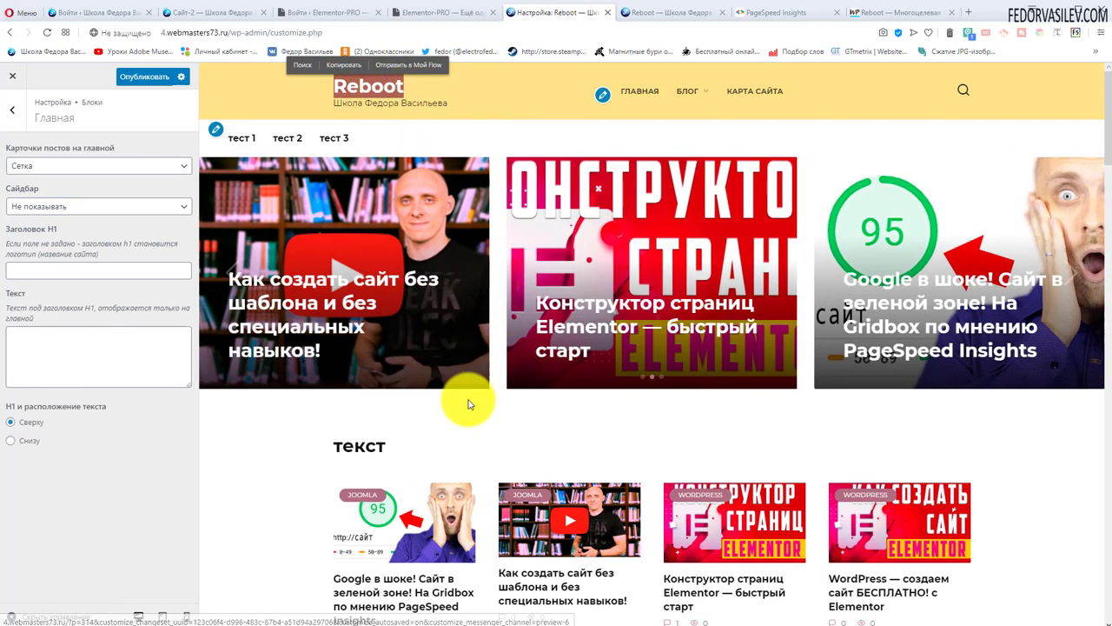
scroll(466, 405, down, 3)
scroll(385, 189, up, 3)
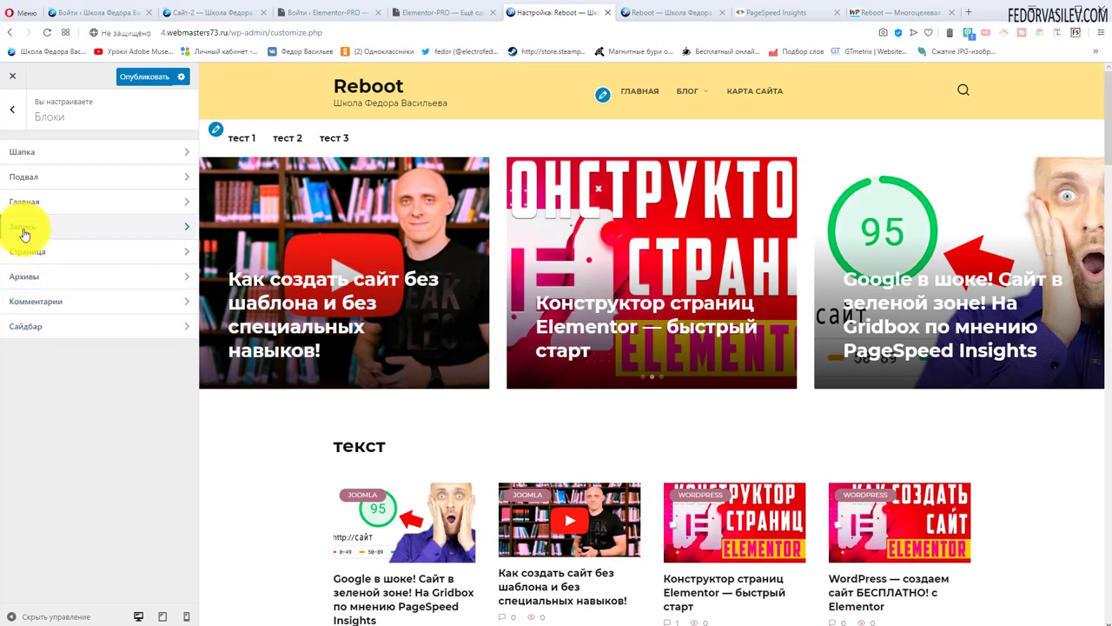
- Open the Запись block settings, load the «Google в шоке!» post from the homepage in the preview and look through it
click(24, 231)
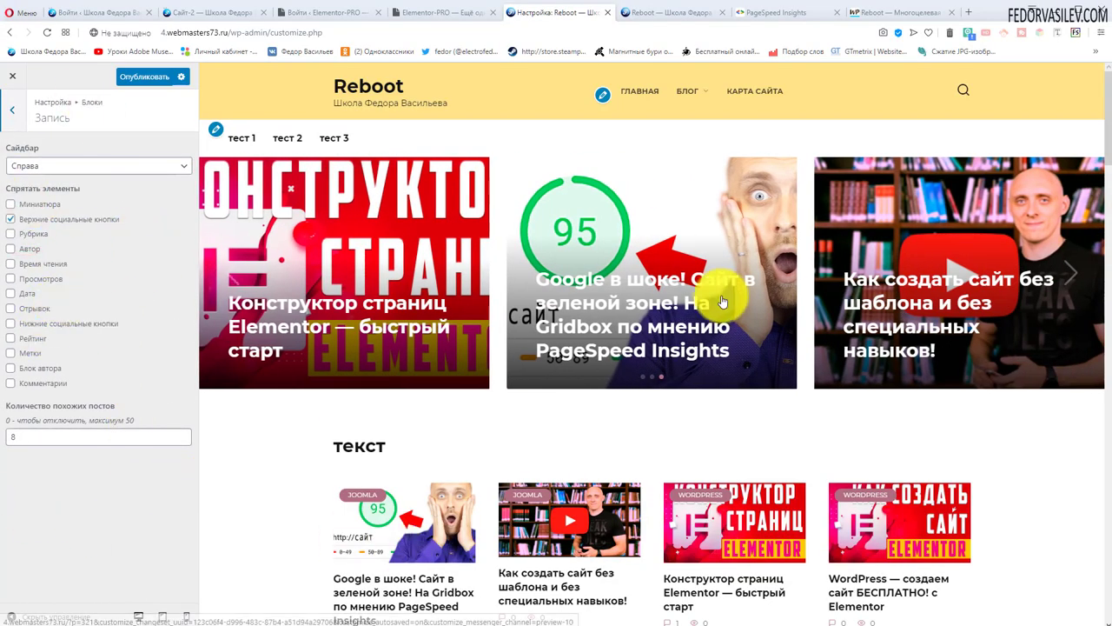
scroll(602, 405, down, 3)
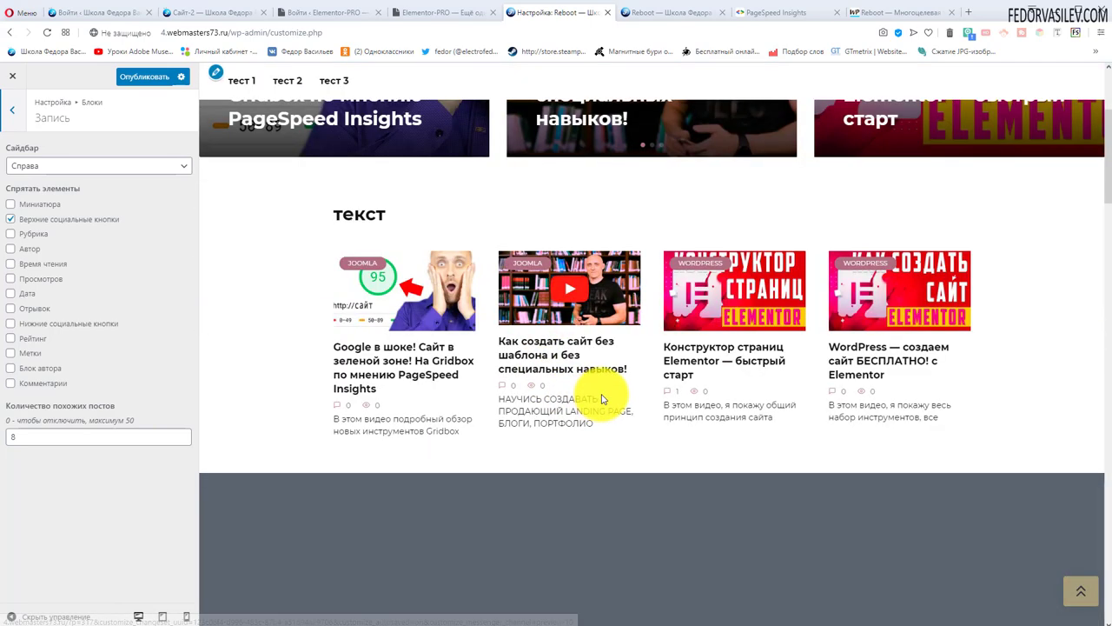
scroll(615, 388, up, 3)
scroll(522, 384, down, 2)
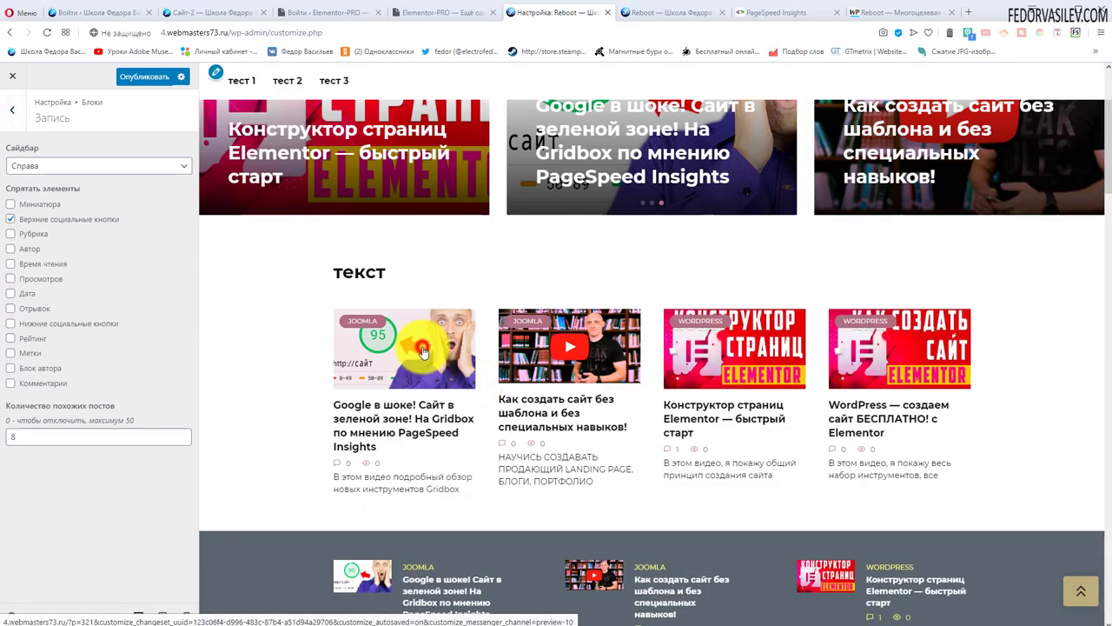
click(903, 304)
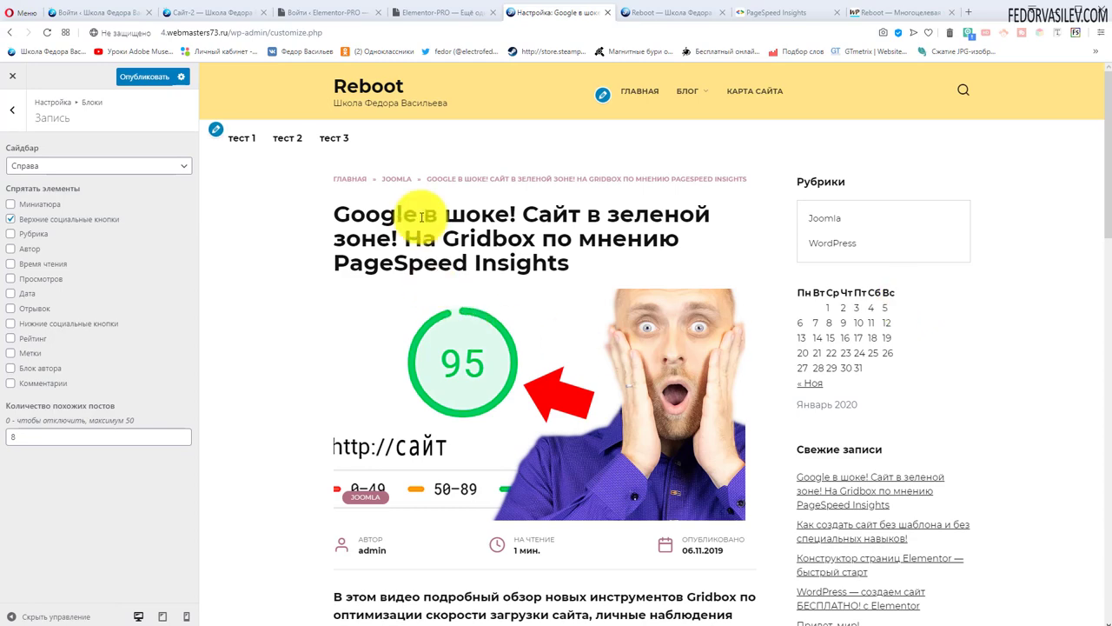
scroll(307, 290, down, 4)
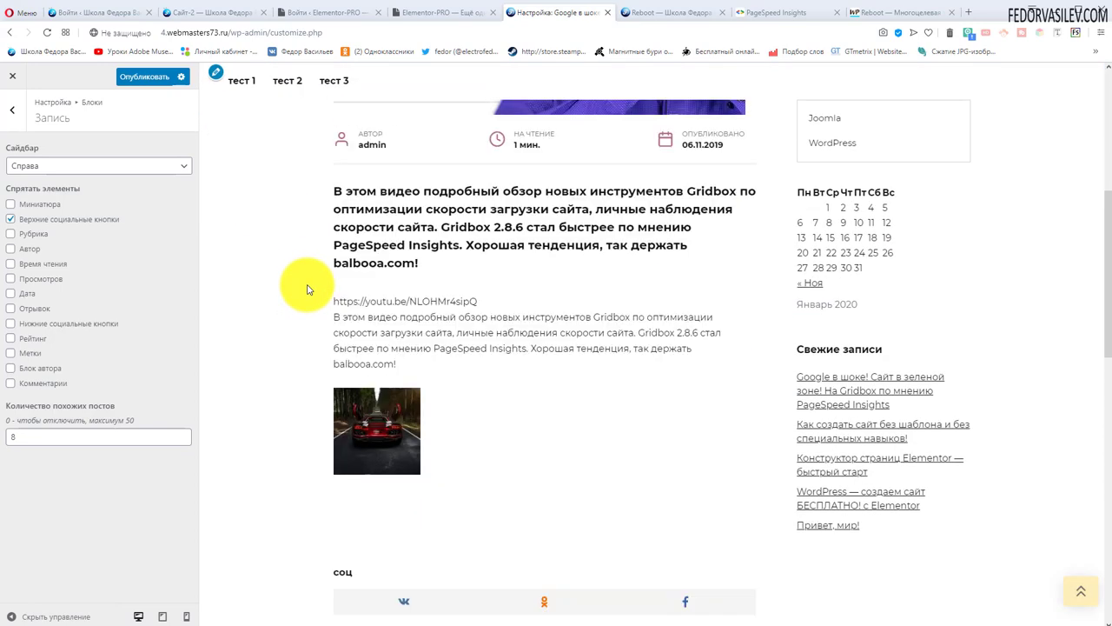
scroll(360, 280, up, 5)
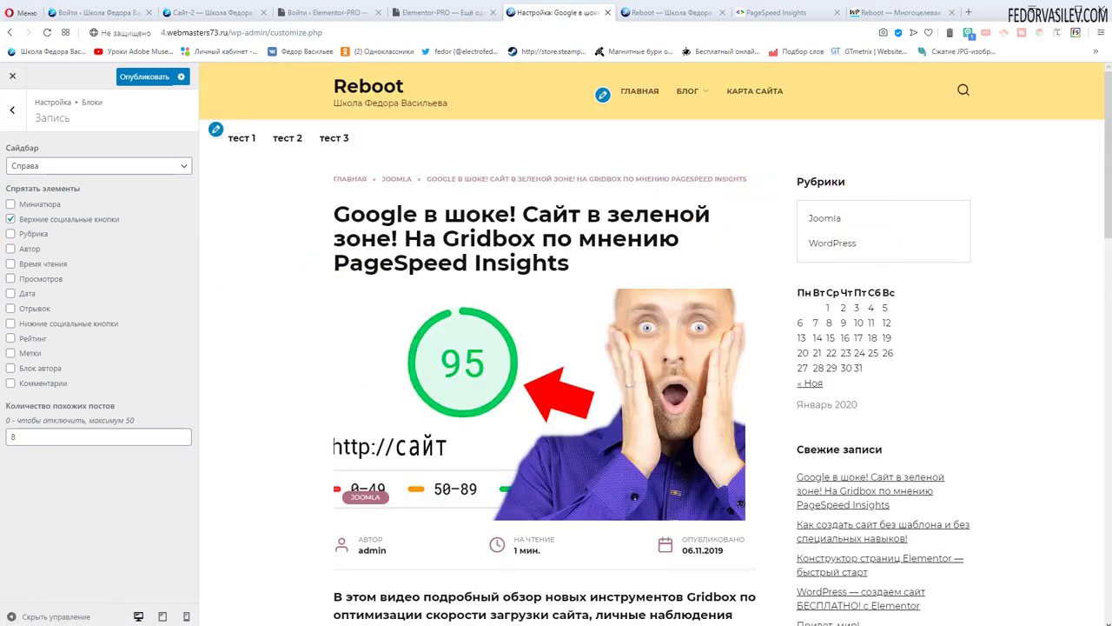
- Try the Слева sidebar position for posts and return it to Справа
click(32, 167)
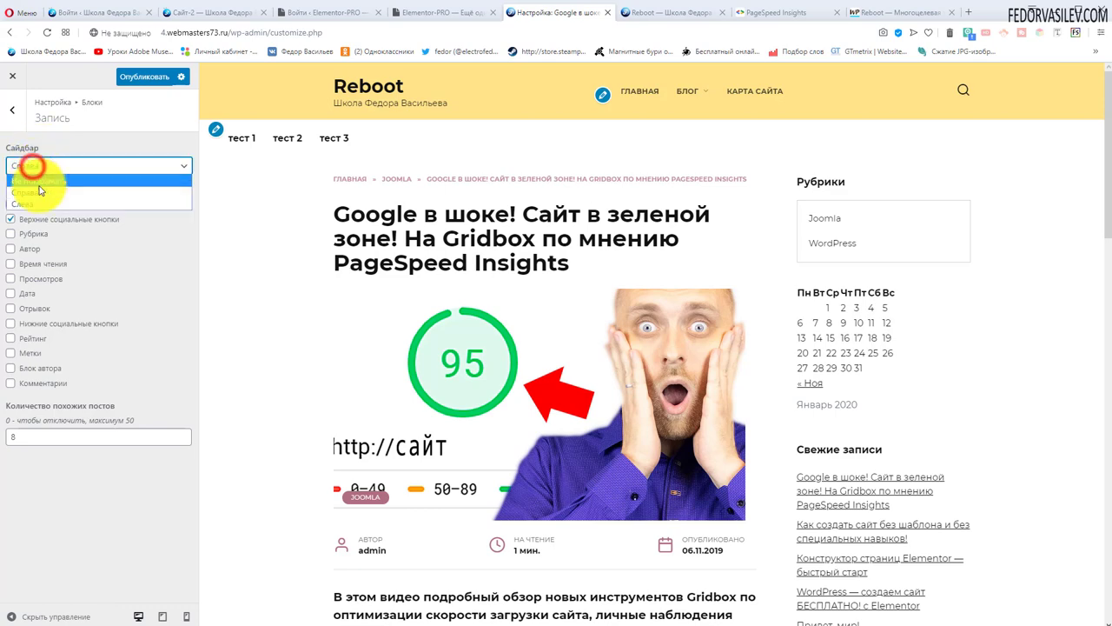
click(35, 199)
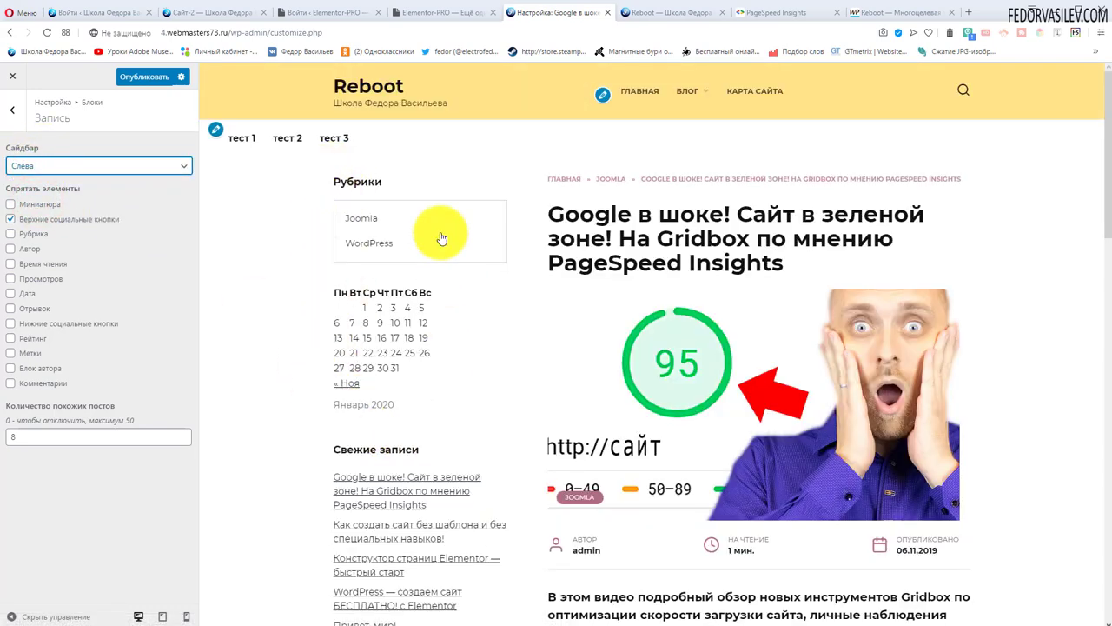
scroll(385, 365, down, 4)
scroll(295, 247, up, 4)
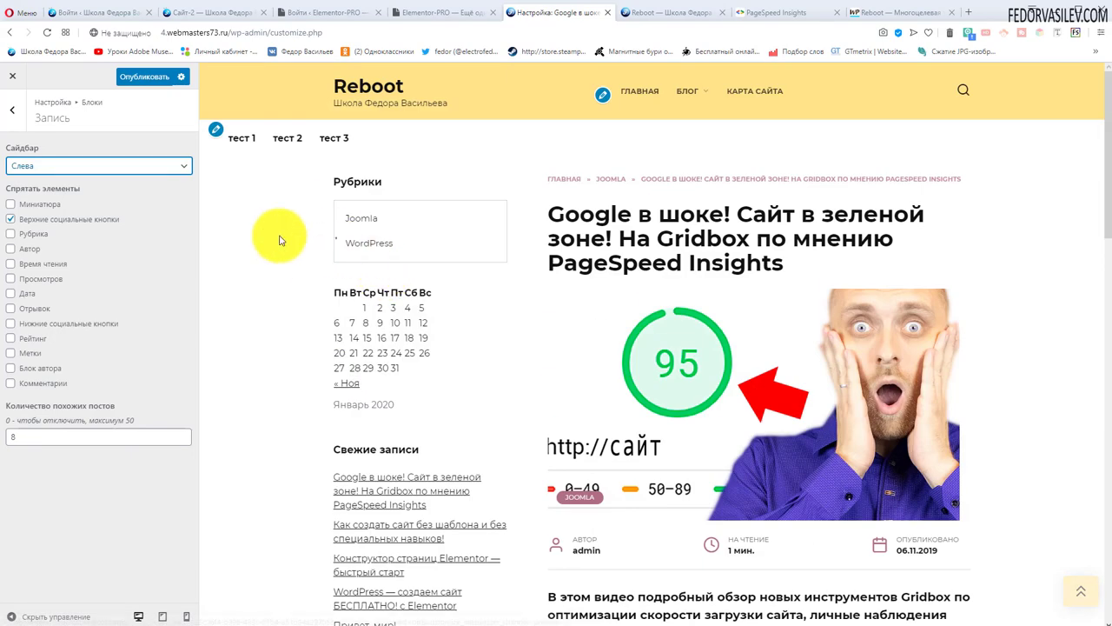
click(36, 167)
click(34, 191)
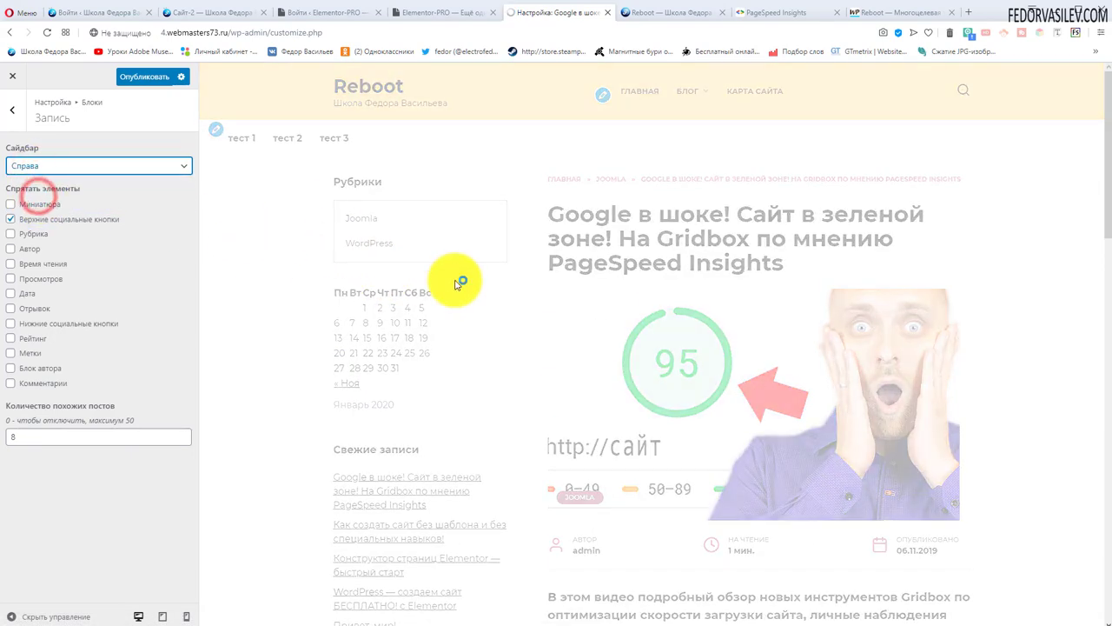
- Try hiding the Автор element in the post and turn it back on, checking the post details in the preview
scroll(340, 291, down, 2)
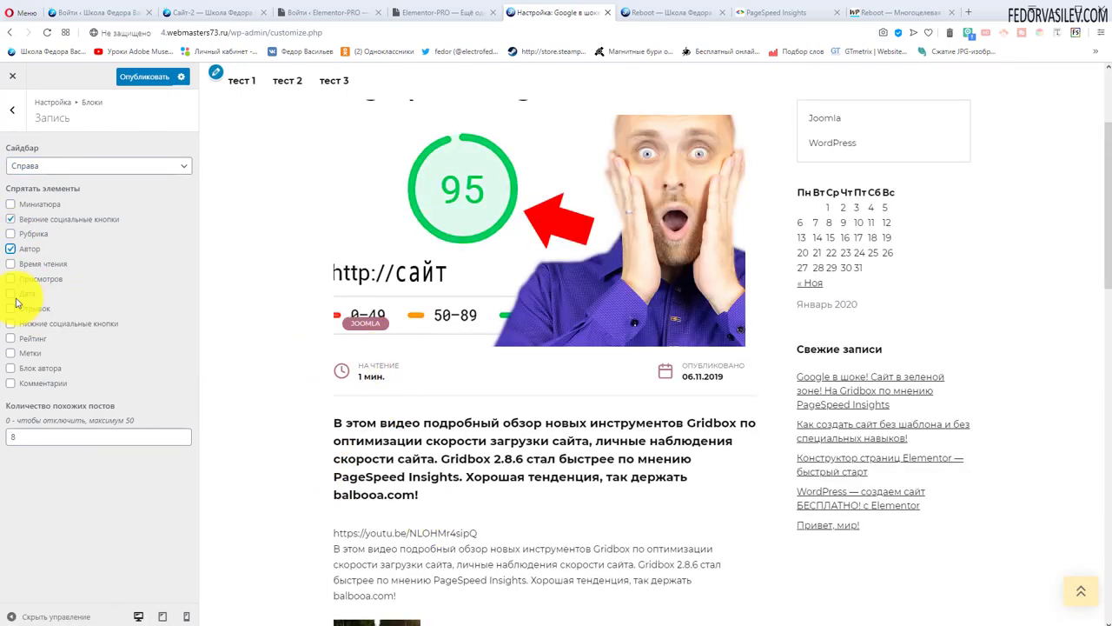
click(11, 251)
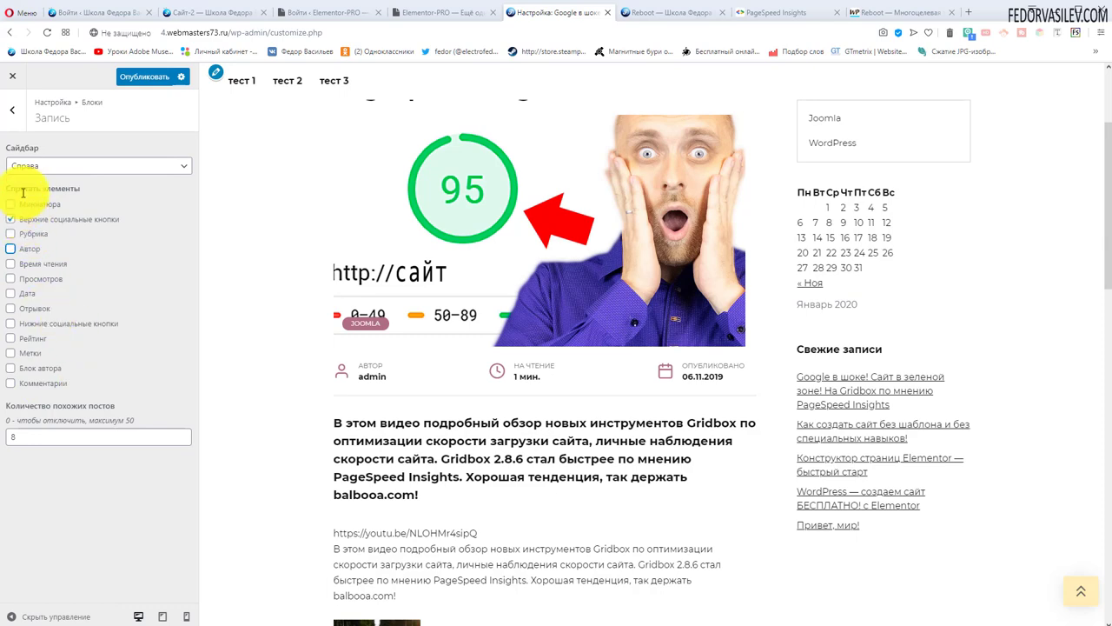
scroll(449, 269, down, 1)
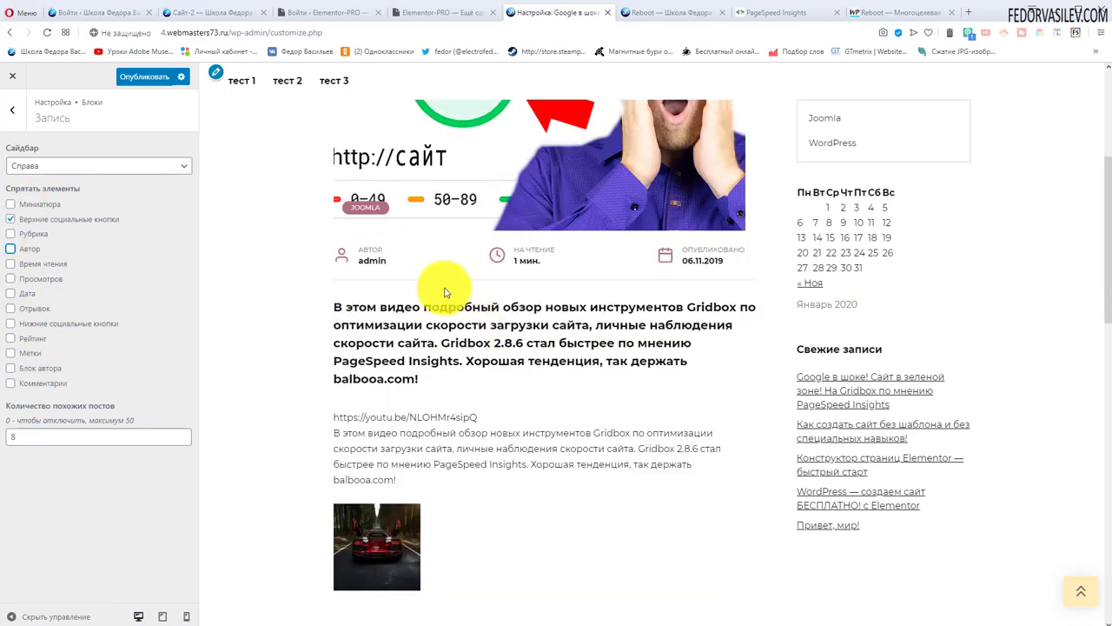
- Look through the «Google в шоке!» post in the preview down to its «Вам также может понравиться» section
scroll(444, 292, down, 2)
scroll(444, 288, down, 4)
scroll(496, 318, up, 7)
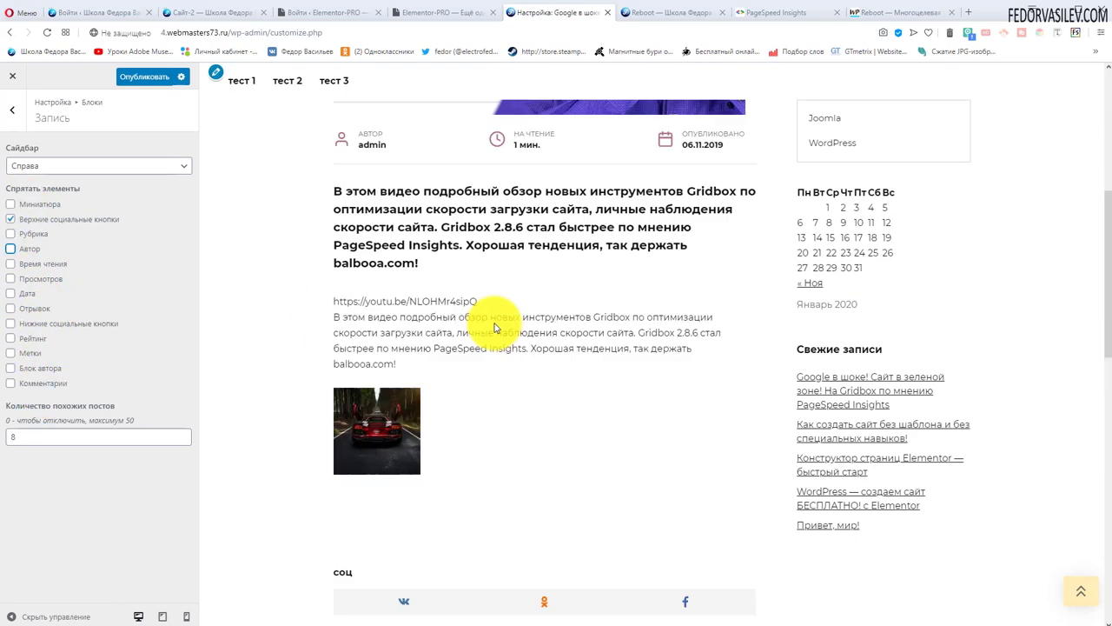
scroll(588, 397, down, 10)
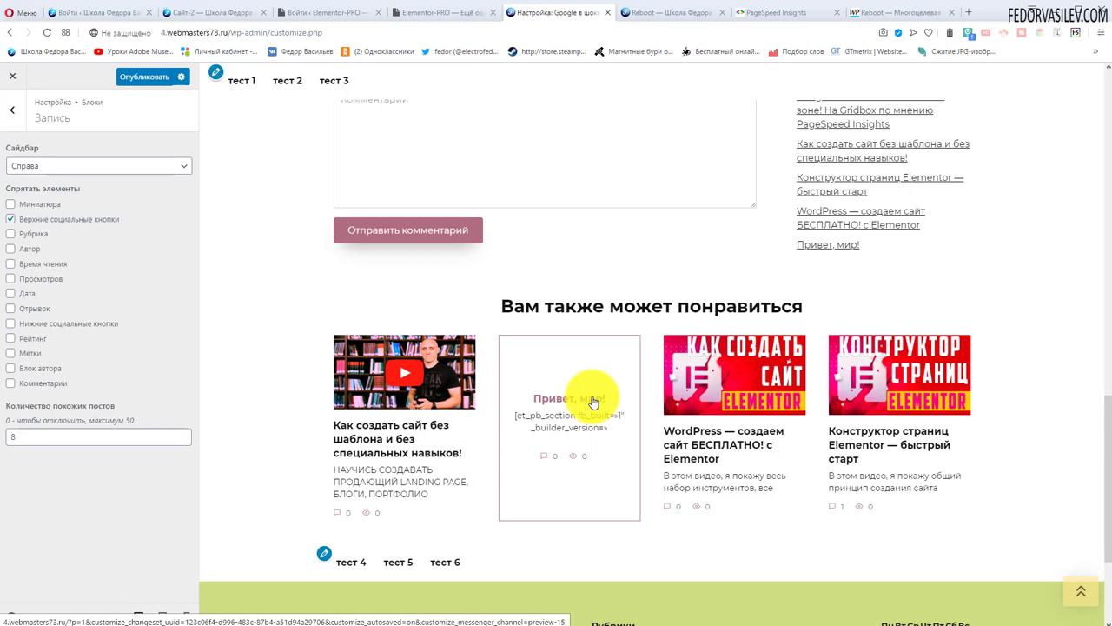
scroll(593, 402, up, 15)
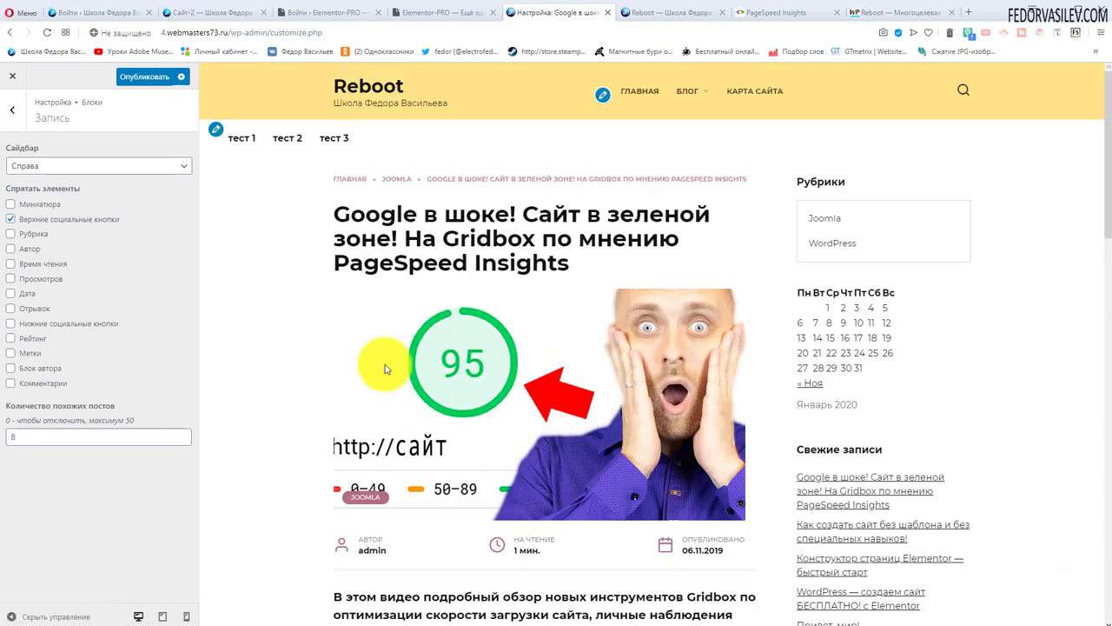
scroll(534, 267, down, 12)
scroll(523, 261, down, 5)
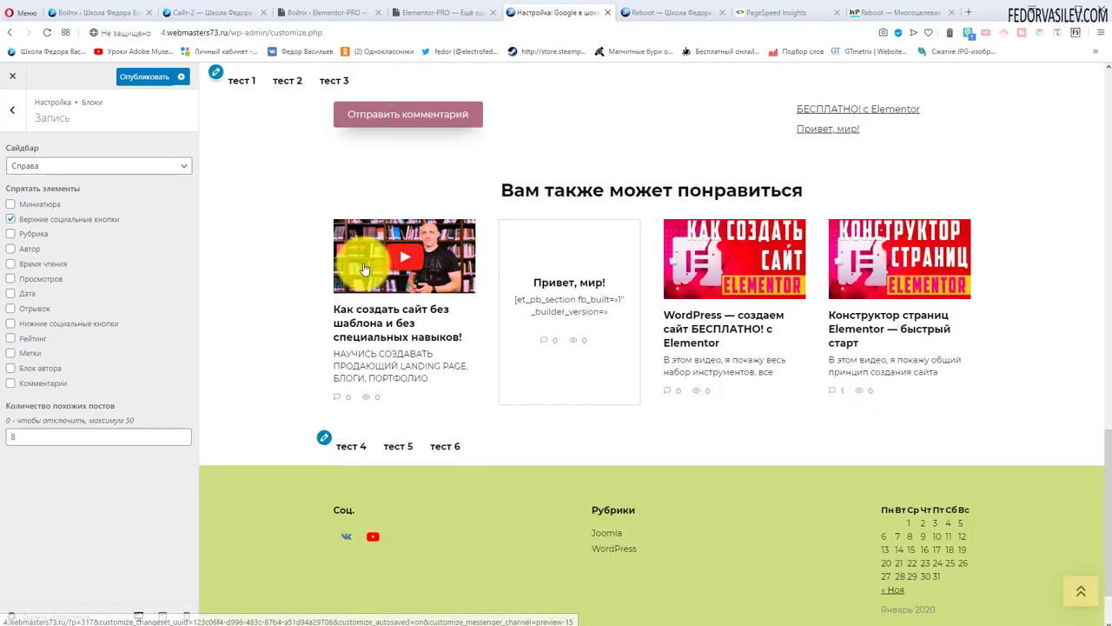
drag(811, 200, 489, 196)
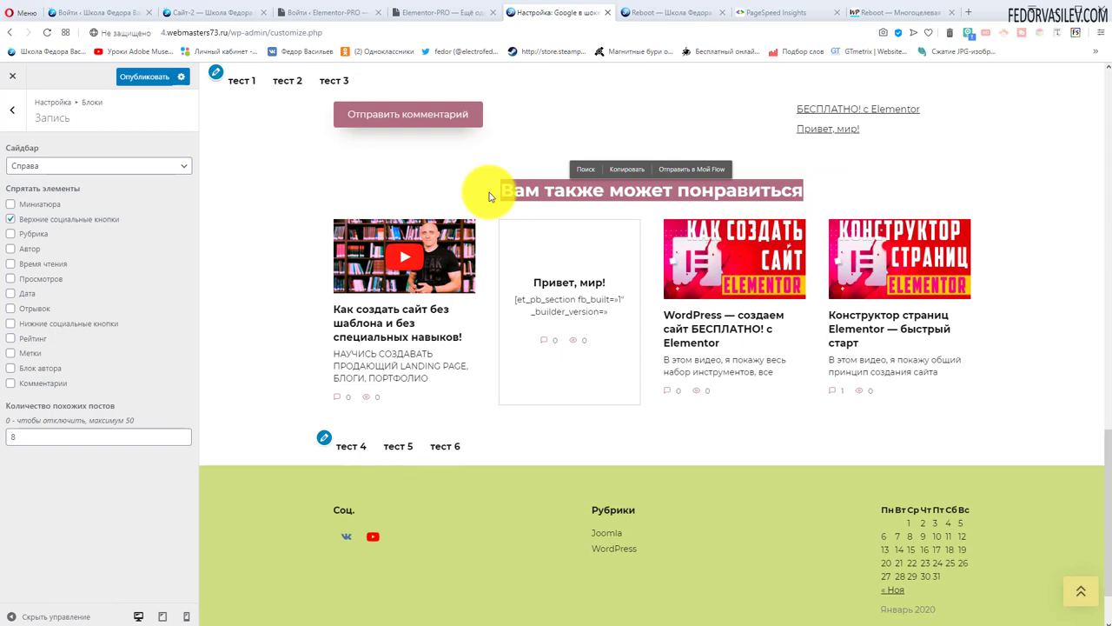
scroll(808, 343, up, 2)
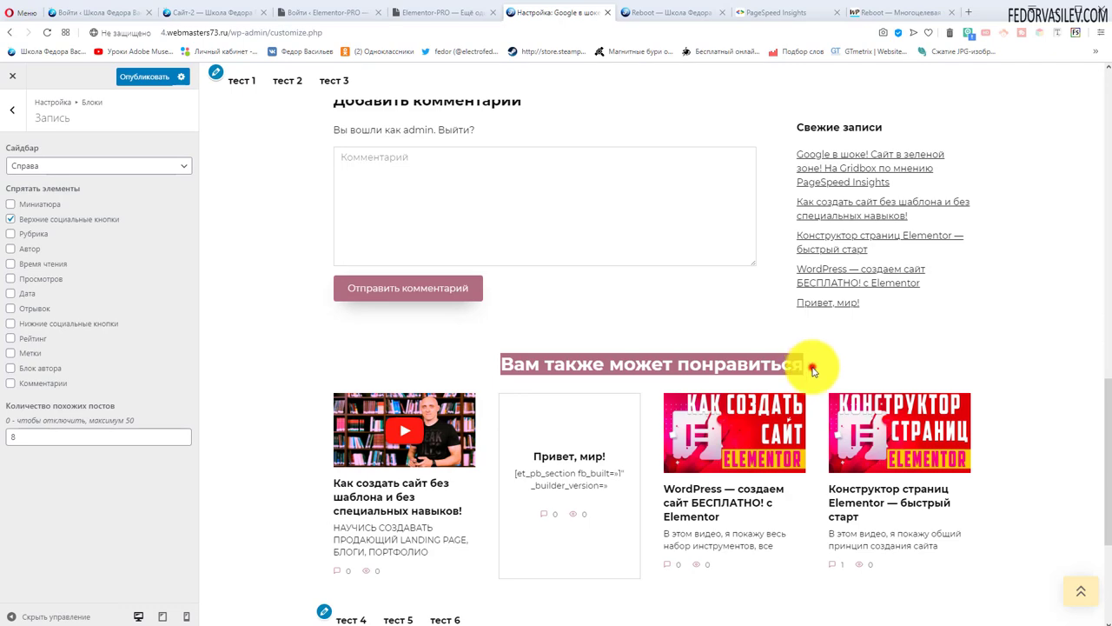
click(812, 371)
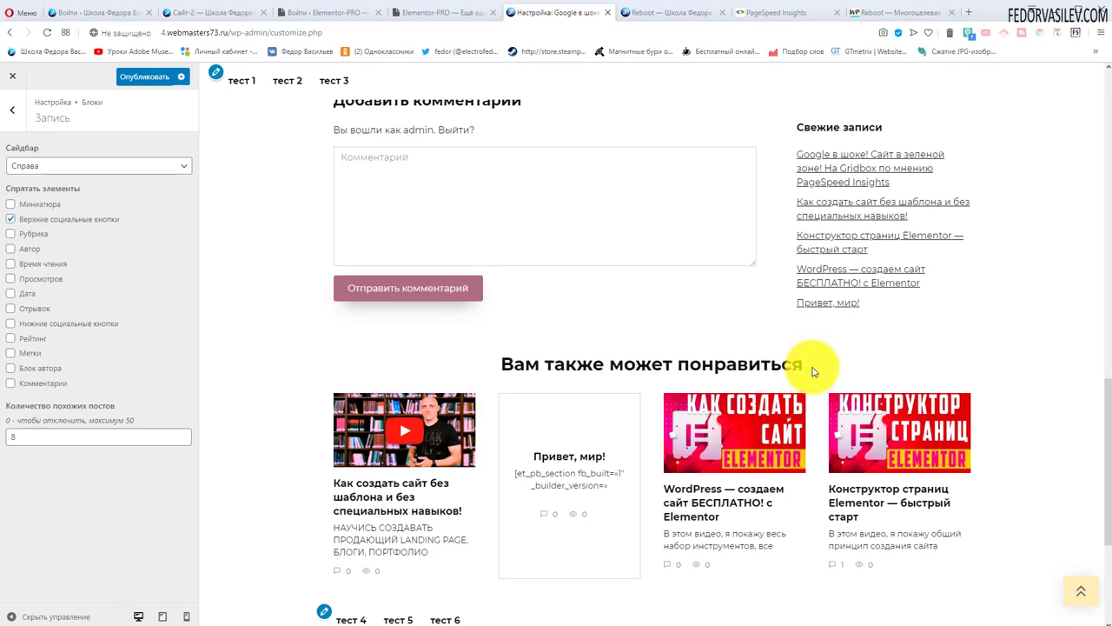
- Try 2 as the number of similar posts shown under the post, and set it to 4
scroll(512, 434, down, 1)
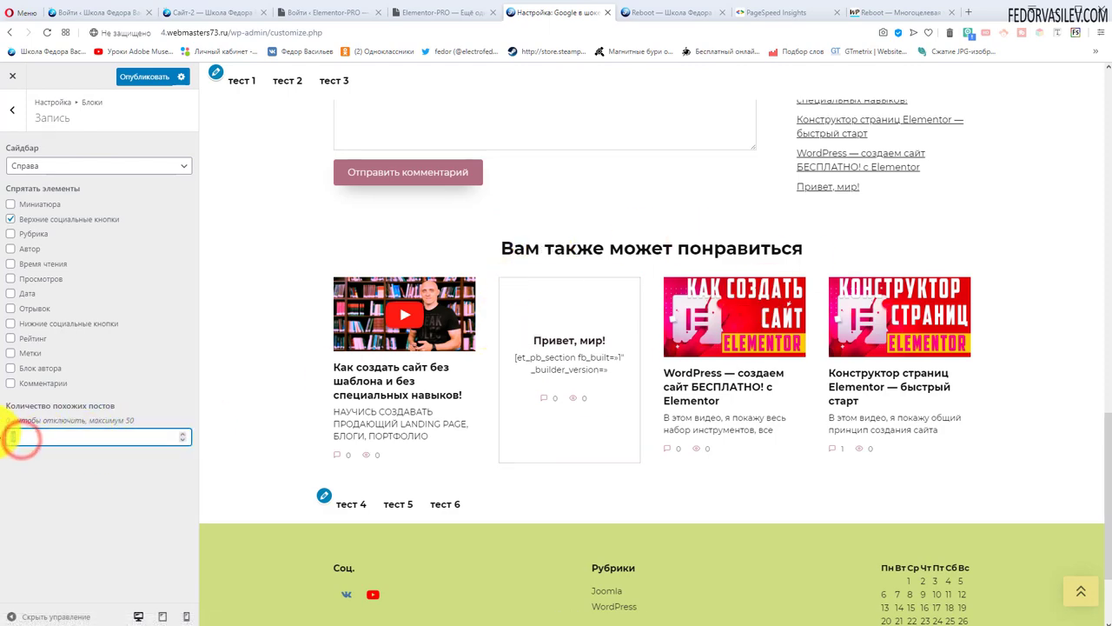
text(2)
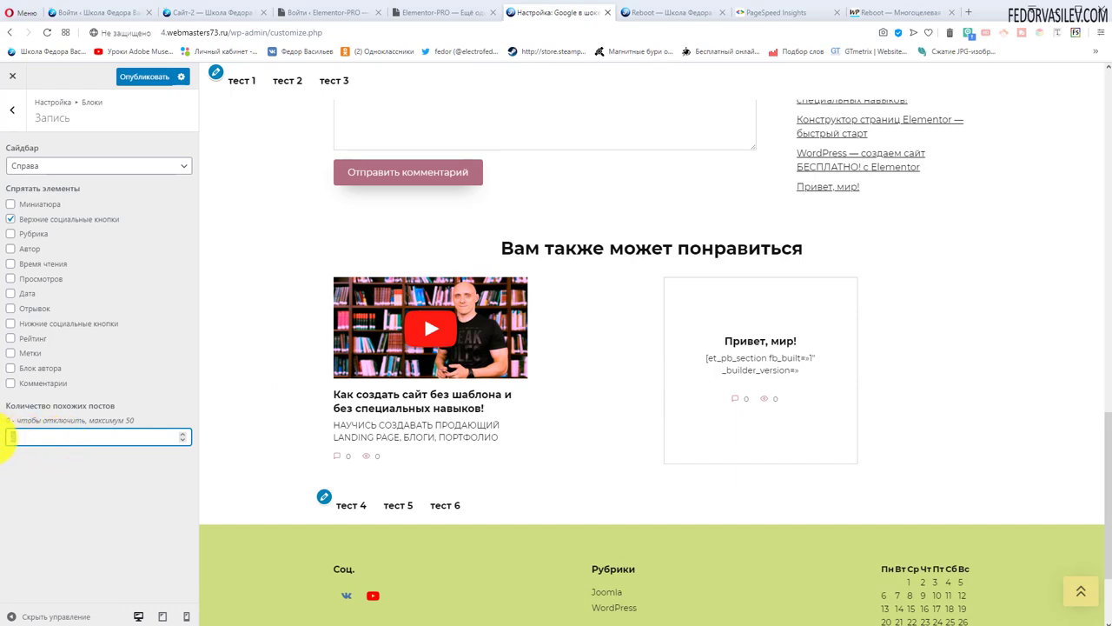
text(4)
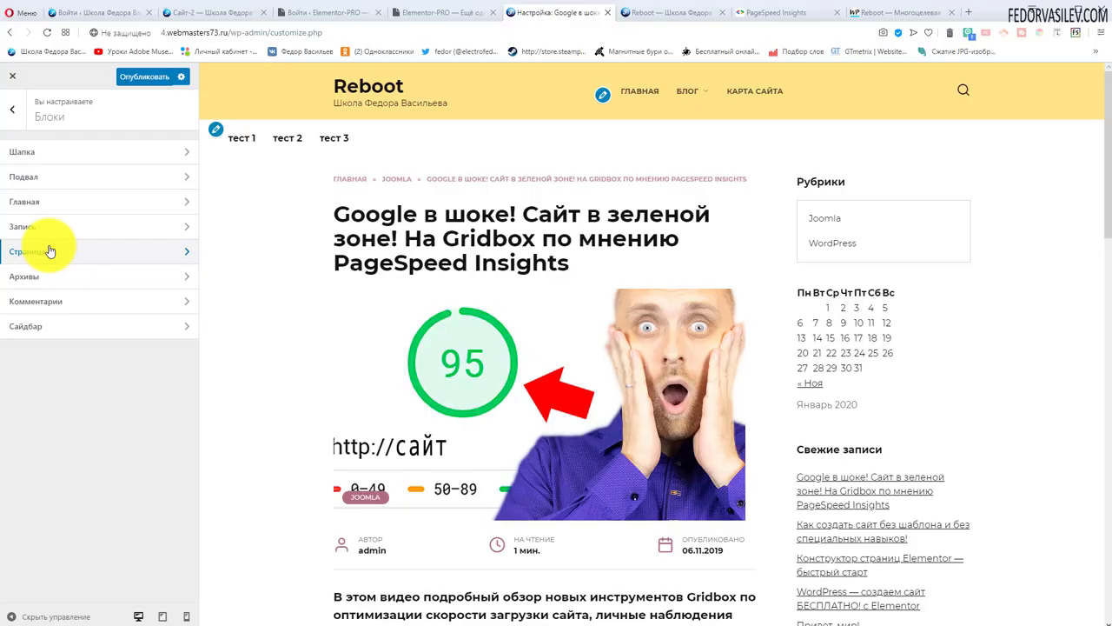
- Open the Страница block settings and load the Карта сайта page in the preview
click(48, 248)
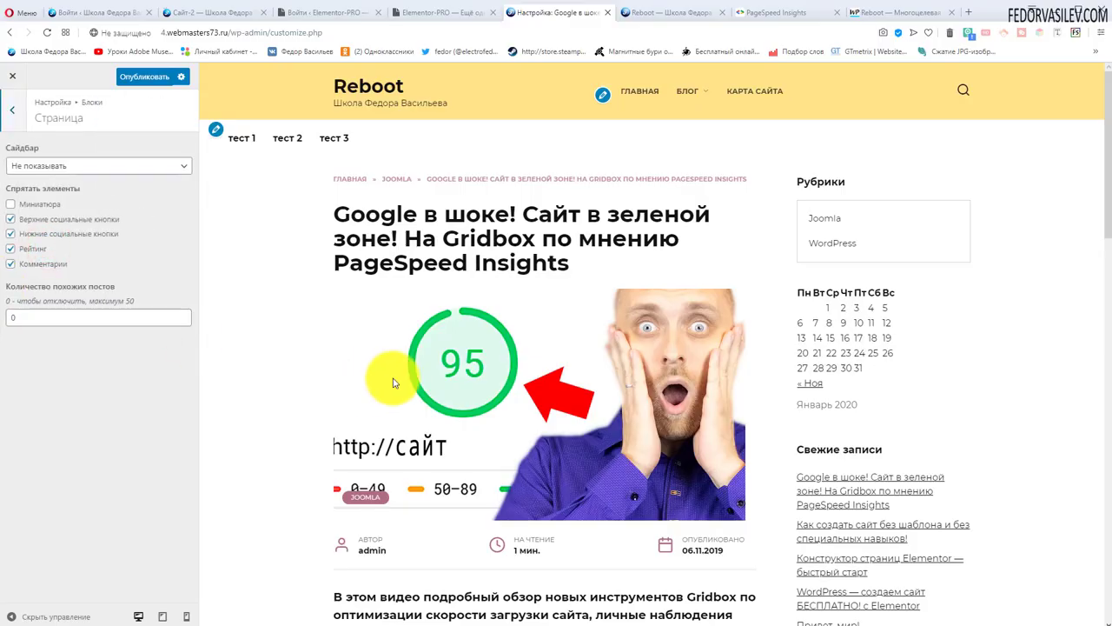
click(752, 91)
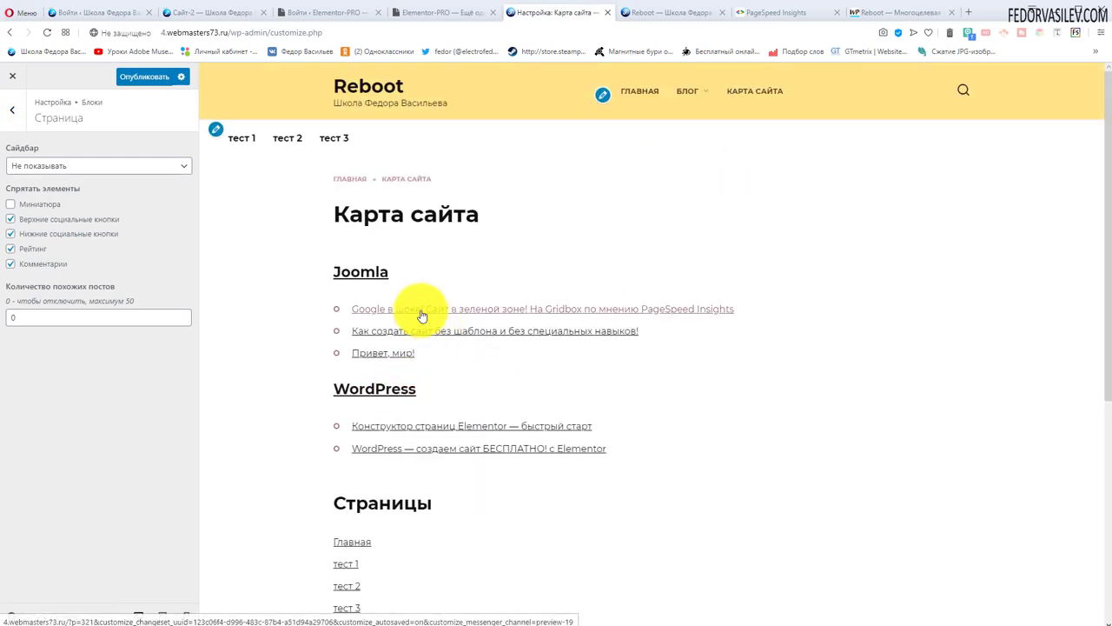
- Try the Справа sidebar position for pages, return it to Не показывать and check the page in the preview
click(52, 165)
click(57, 189)
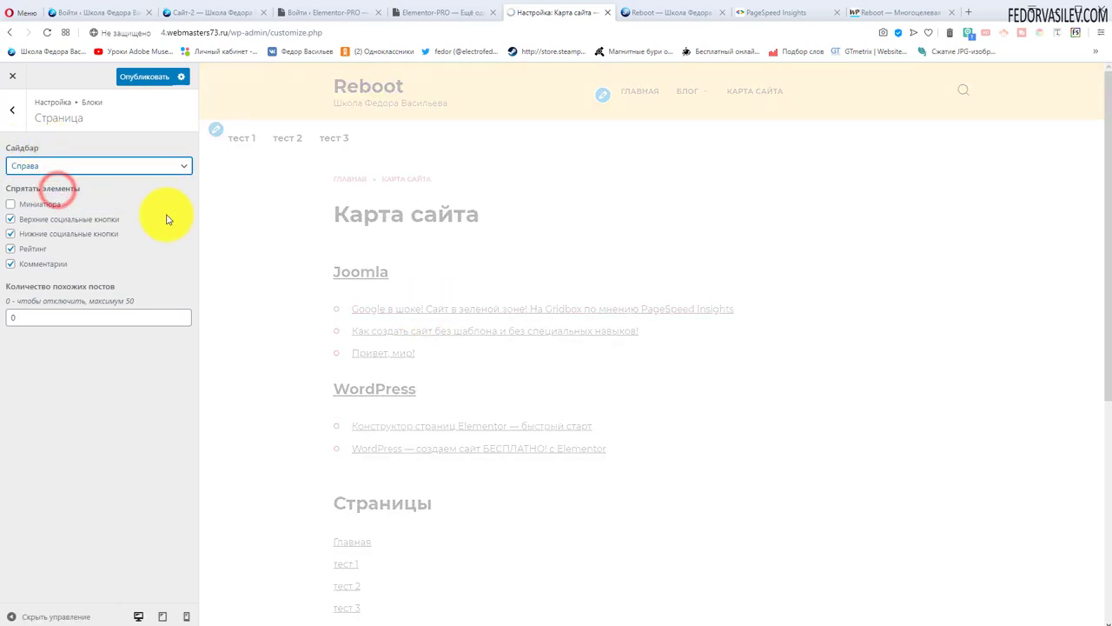
scroll(849, 269, down, 4)
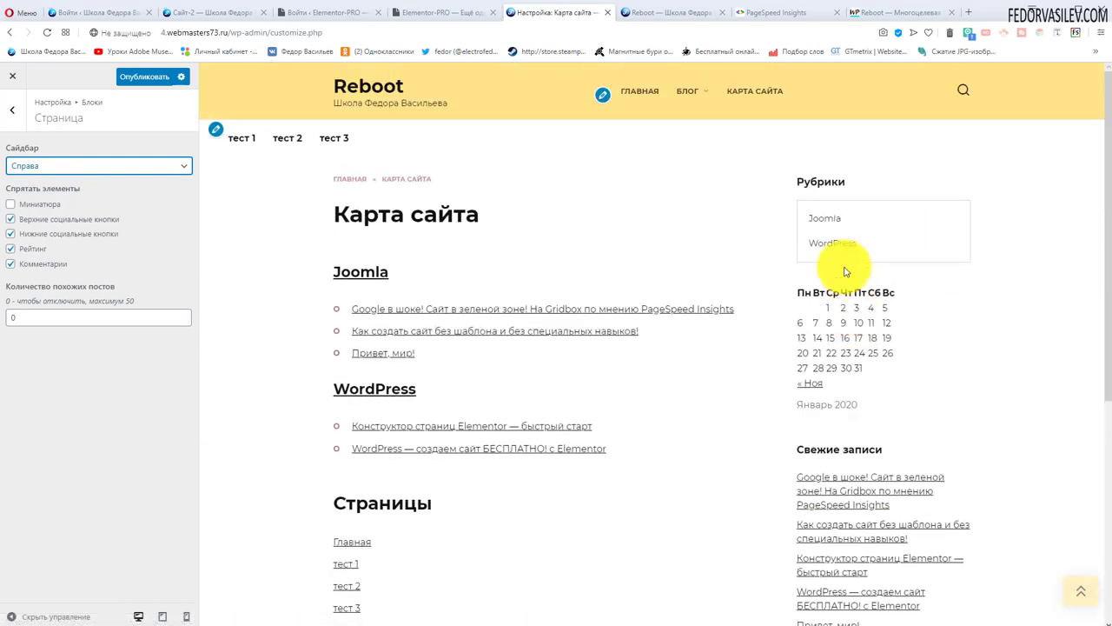
click(40, 165)
click(40, 181)
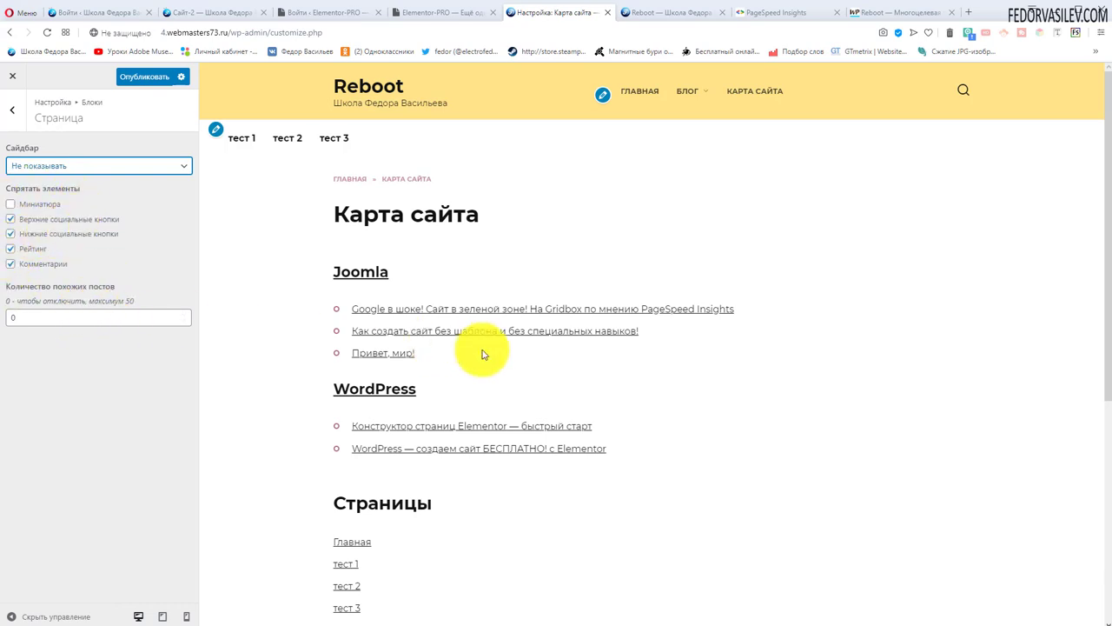
scroll(484, 353, down, 5)
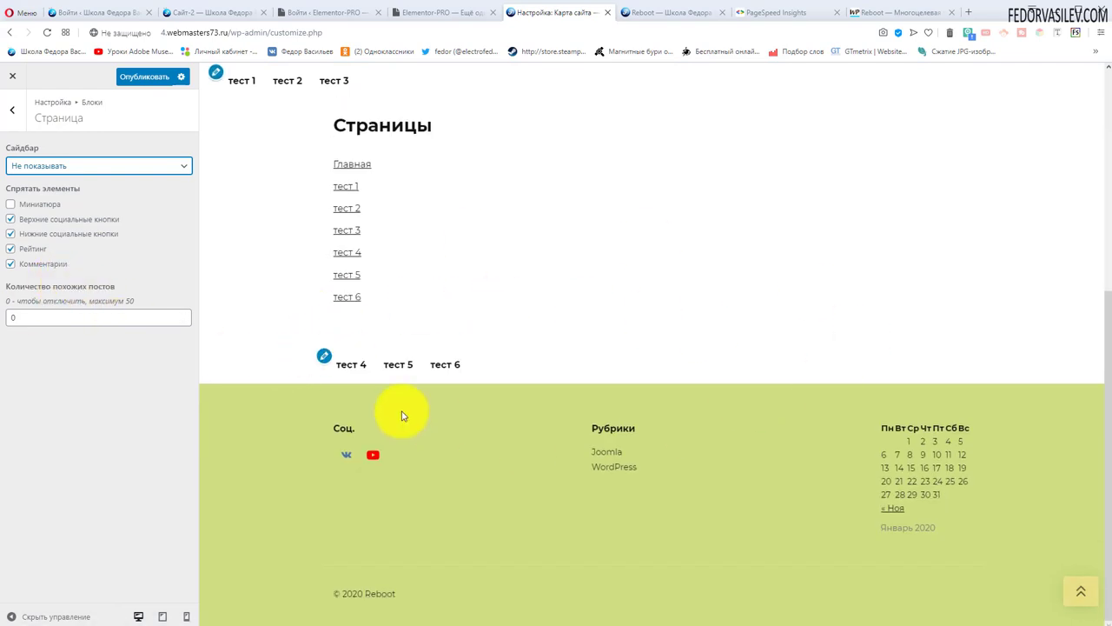
scroll(402, 411, up, 5)
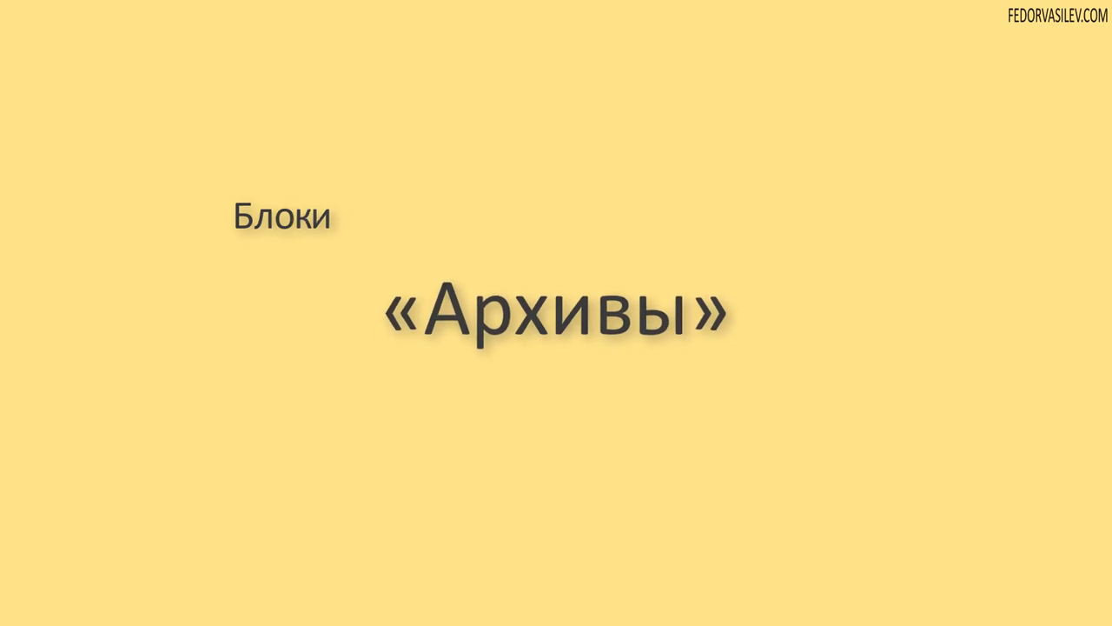
- Open the Архивы block settings, load the blog's WordPress category in the preview and look through its posts
click(30, 278)
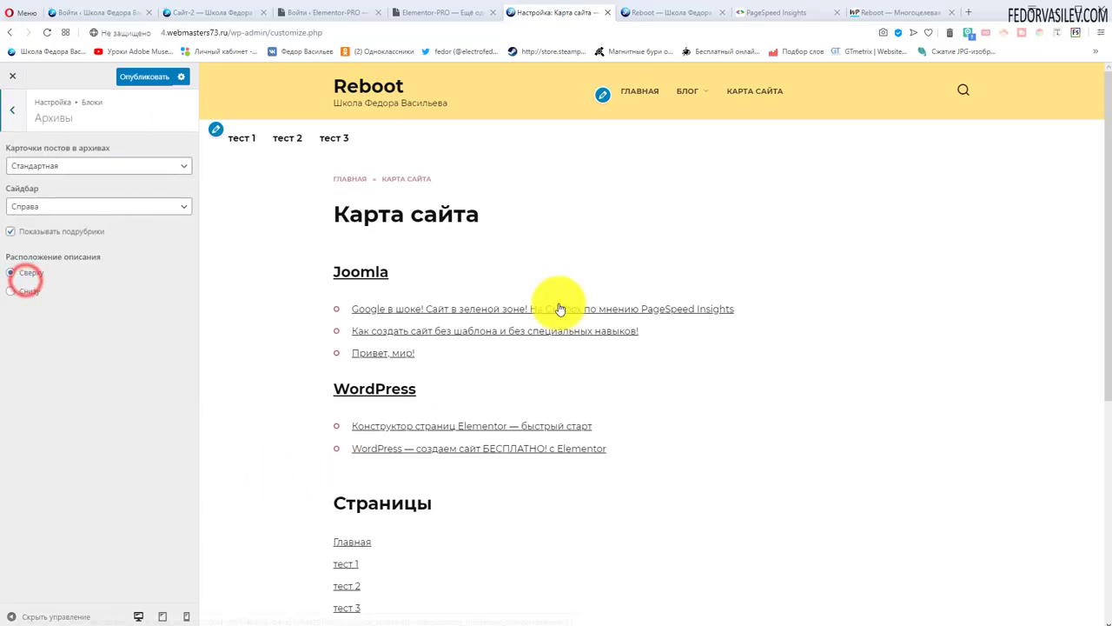
click(683, 97)
click(703, 115)
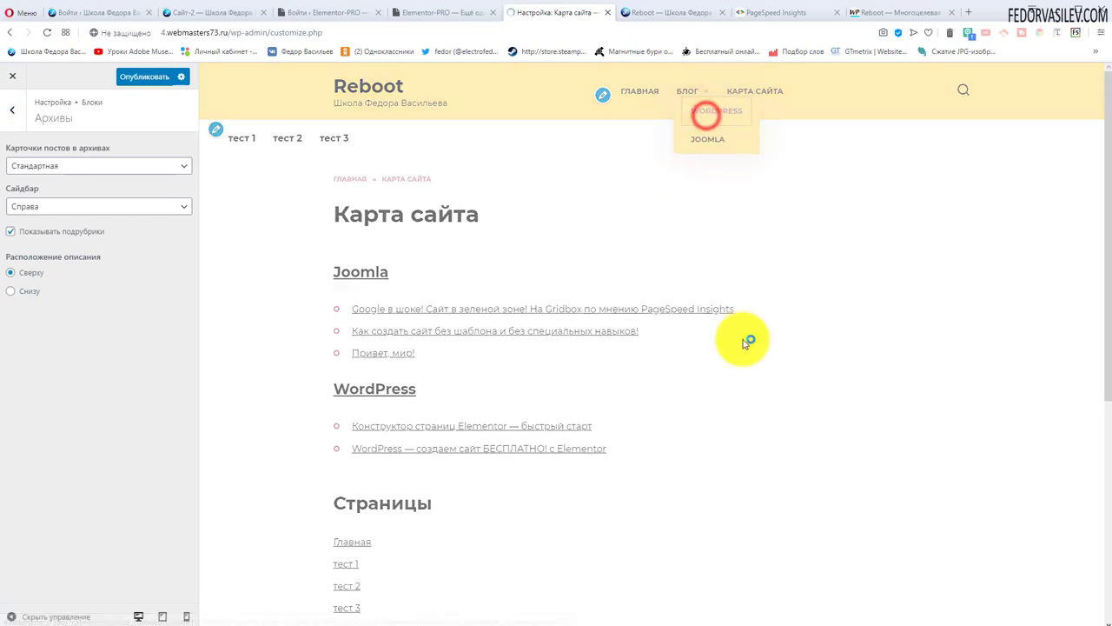
scroll(516, 273, down, 8)
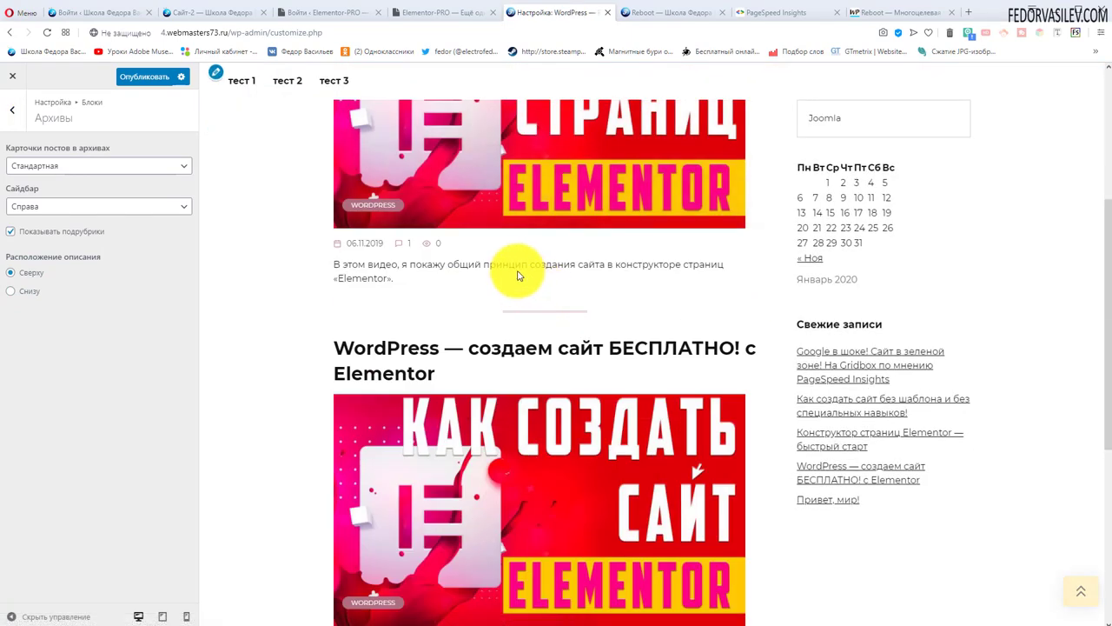
scroll(500, 263, up, 10)
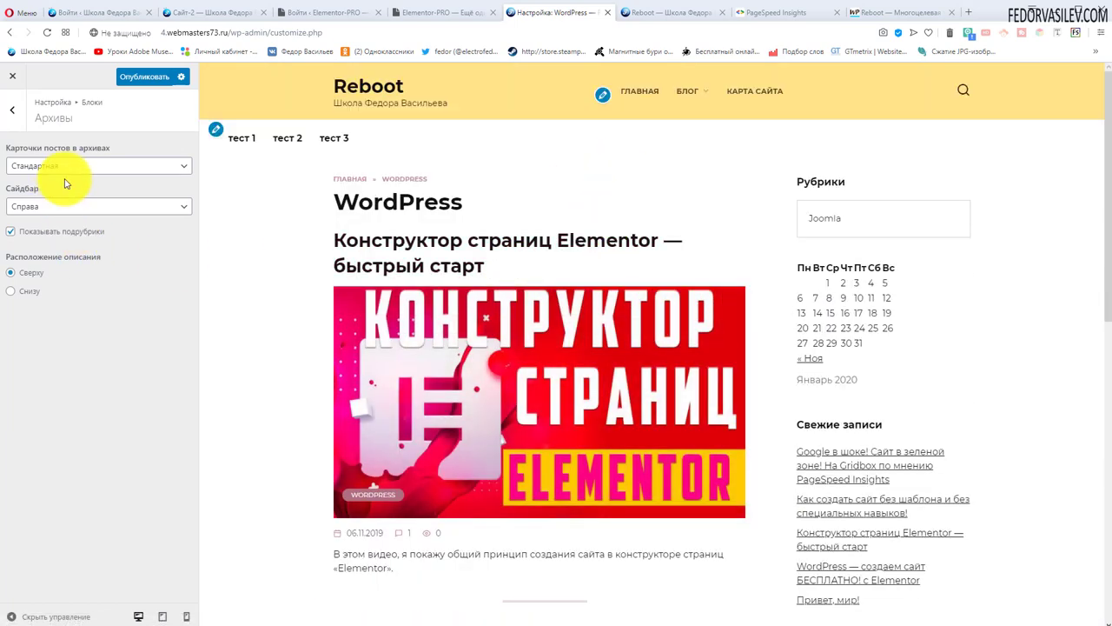
- Try the Сетка, Маленькая, Вертикальная and Горизонтальная post cards for archives, and return the card style to Стандартная
click(39, 167)
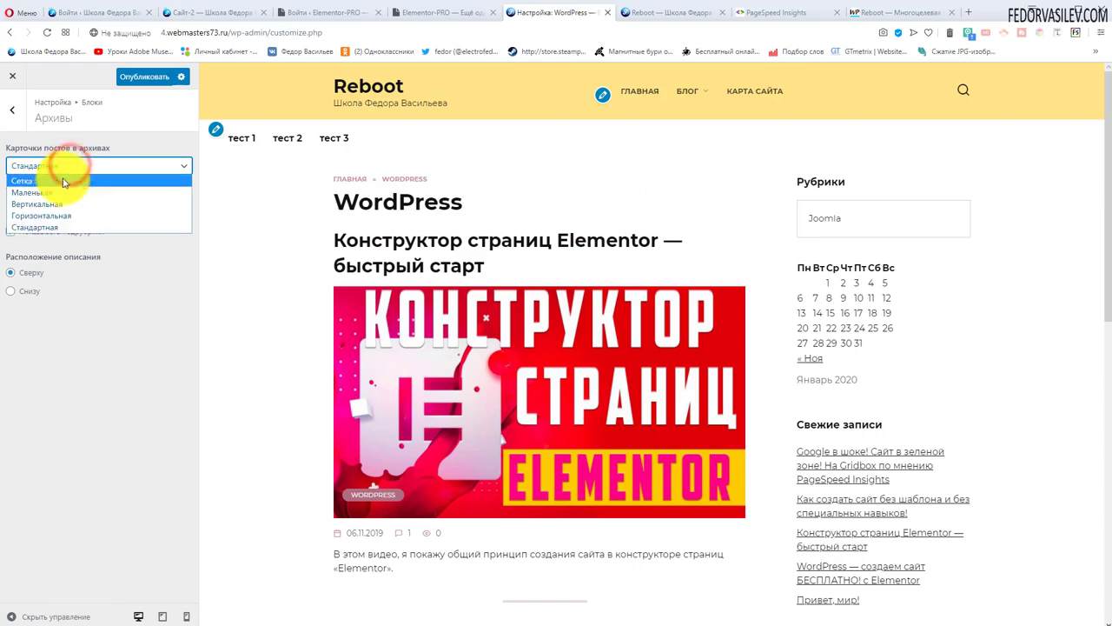
click(55, 179)
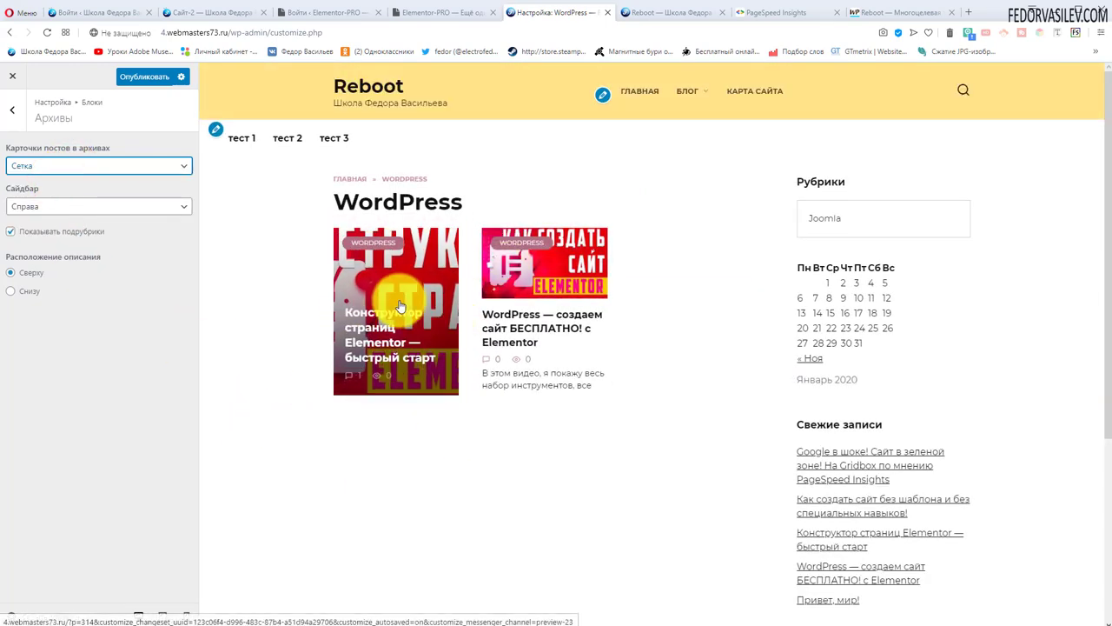
click(17, 165)
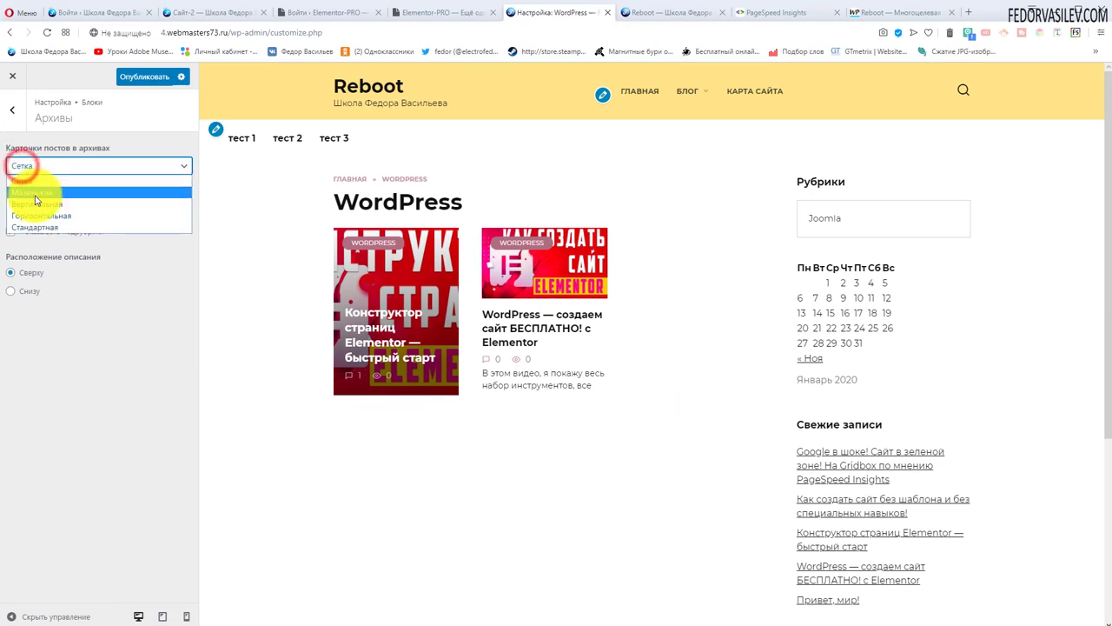
click(34, 198)
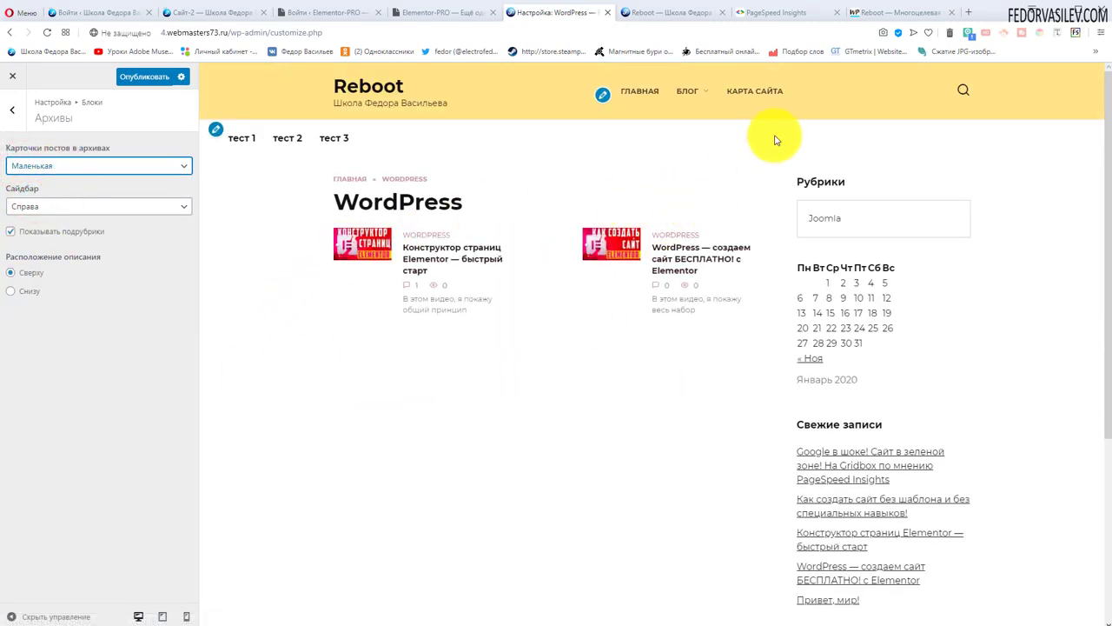
key(Down)
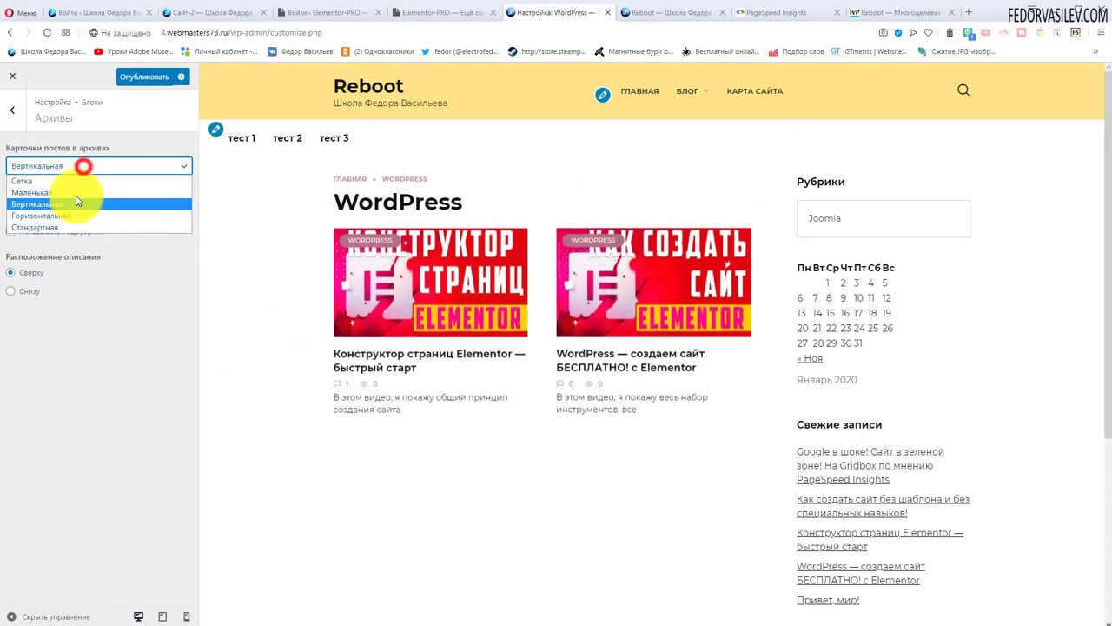
click(83, 165)
click(64, 215)
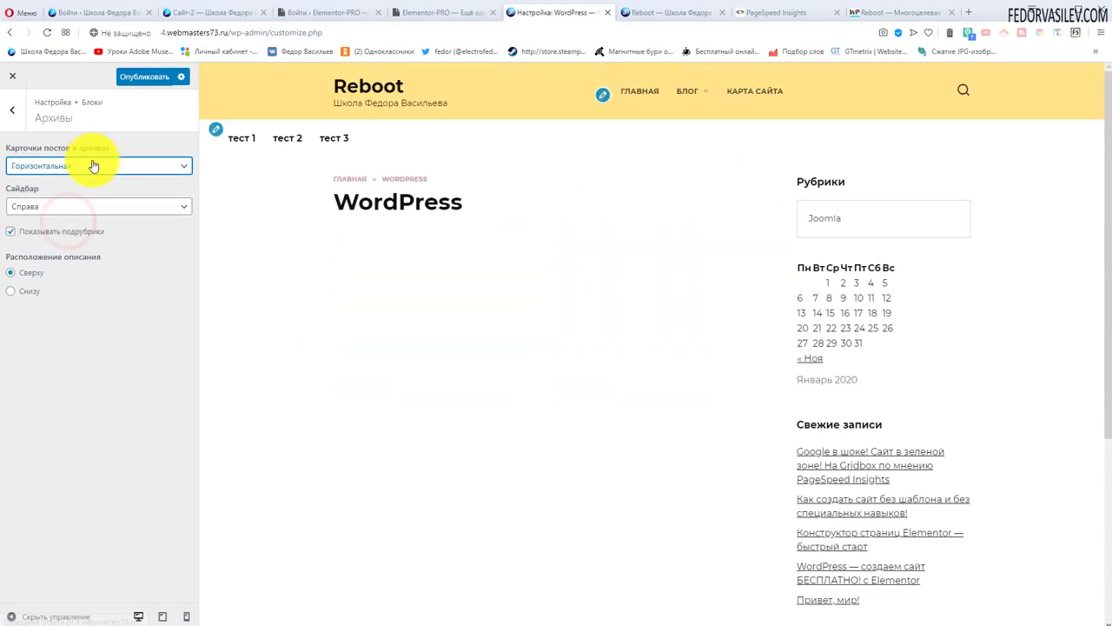
click(93, 165)
click(55, 227)
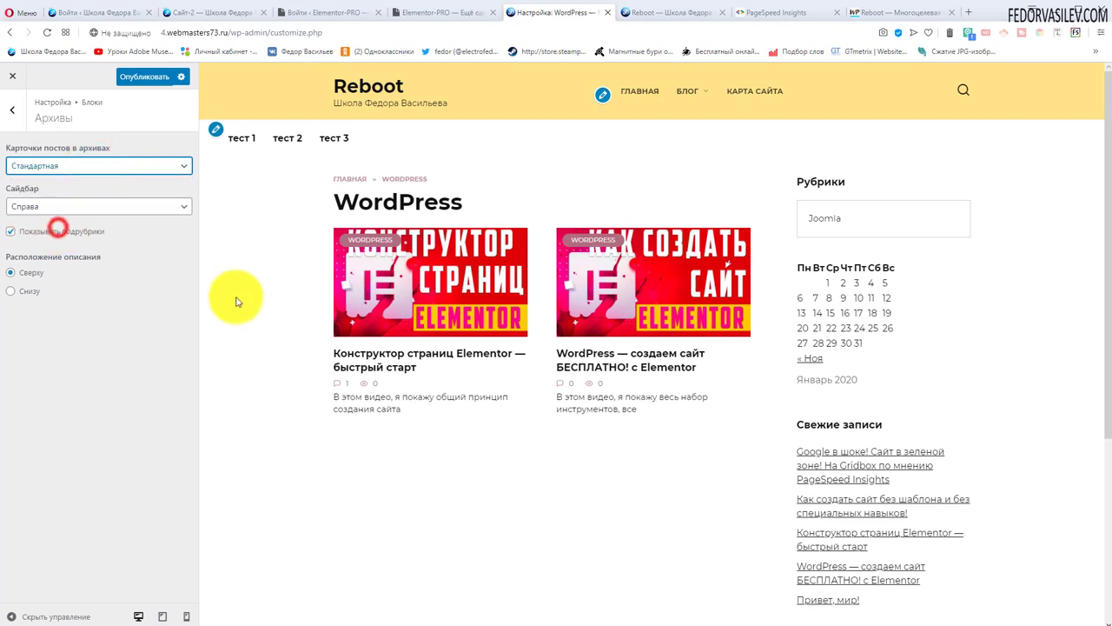
- View the sidebar position options for archives and look through the WordPress category page in the preview
click(51, 206)
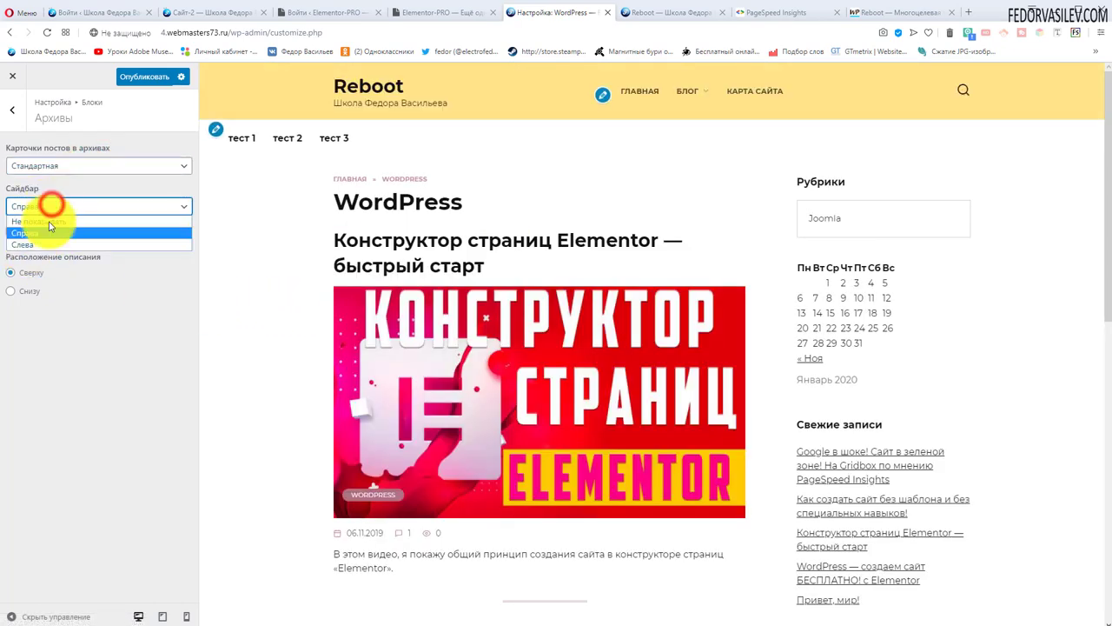
click(267, 258)
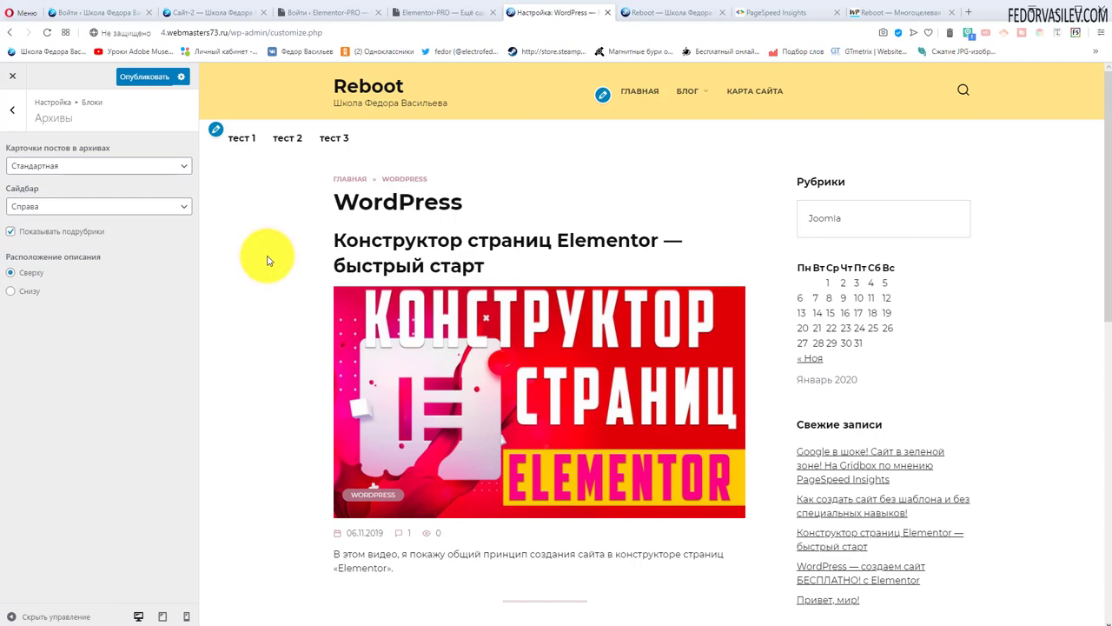
scroll(621, 291, down, 5)
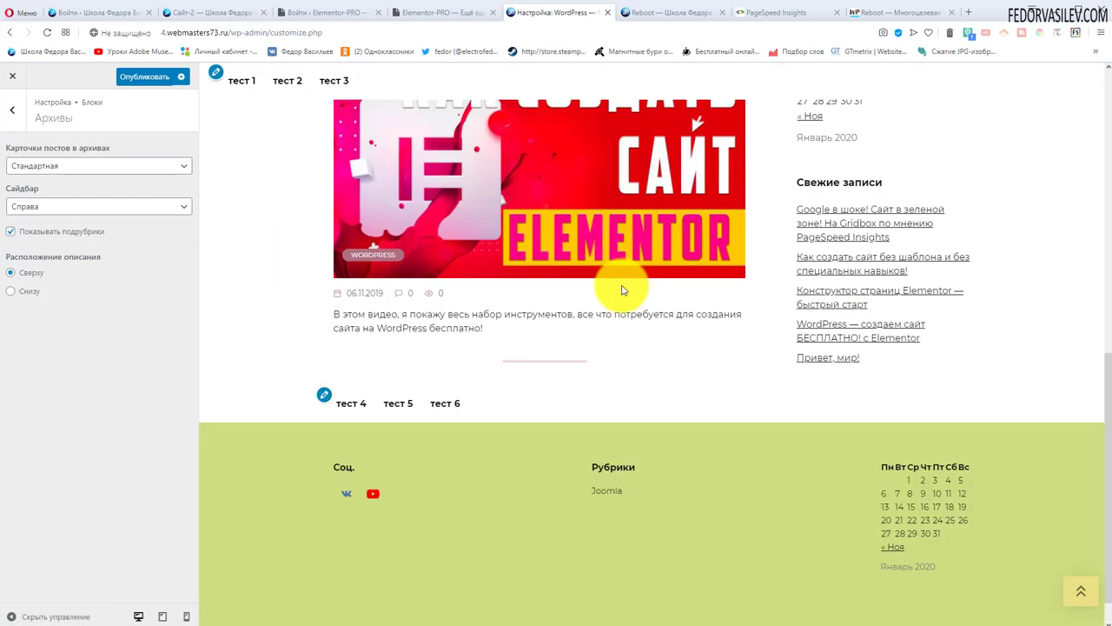
scroll(404, 306, up, 5)
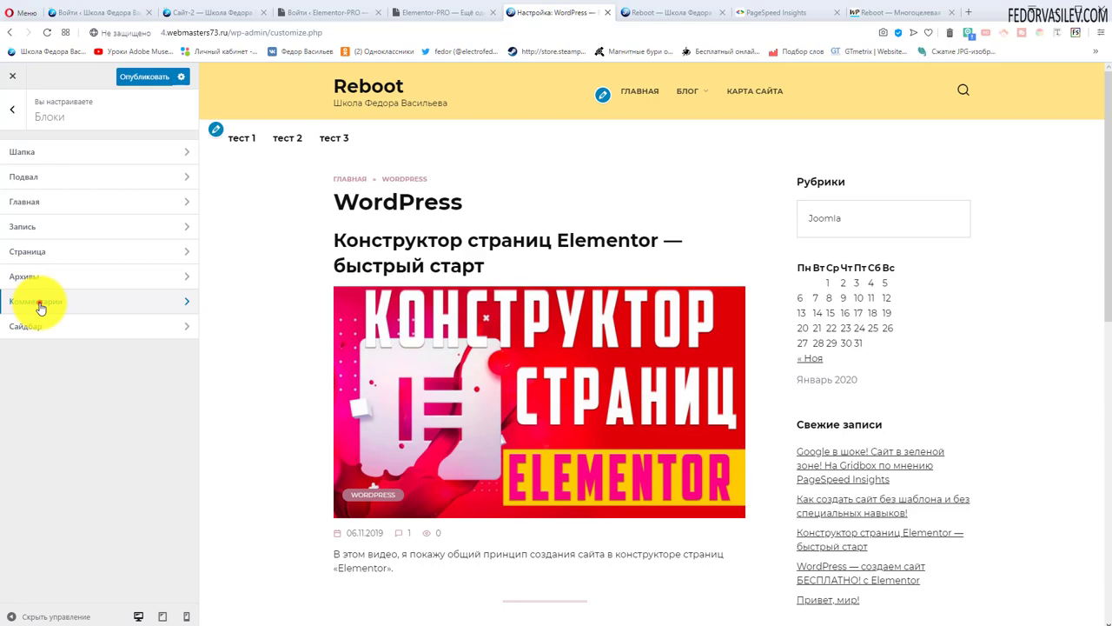
- Open the Комментарии block settings and load the «Конструктор страниц Elementor — быстрый старт» post in the preview to view its comments
click(39, 303)
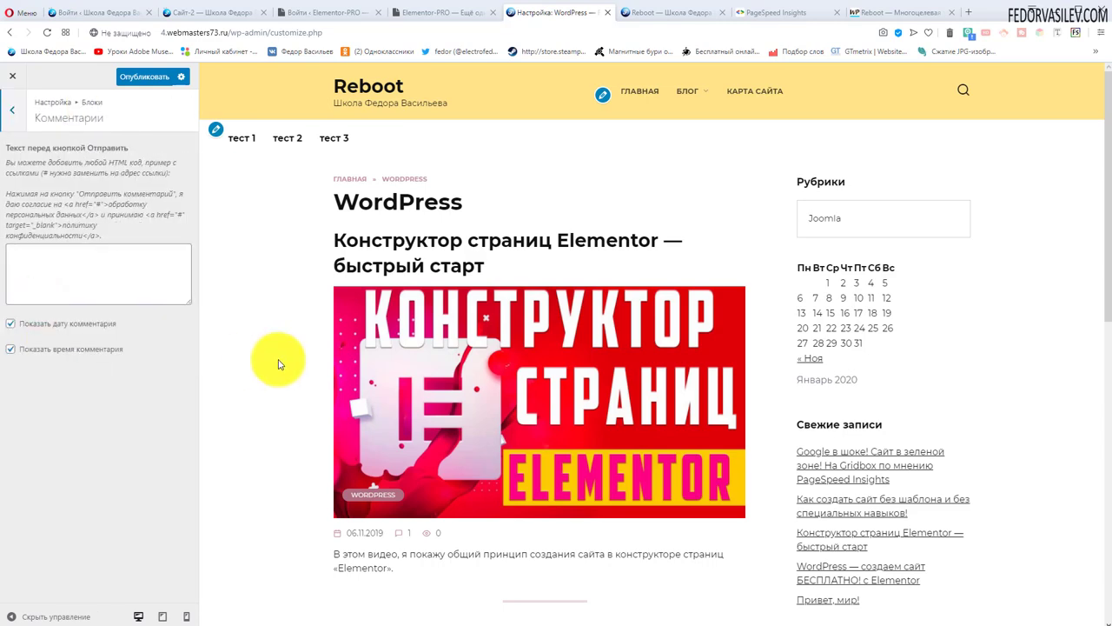
click(393, 344)
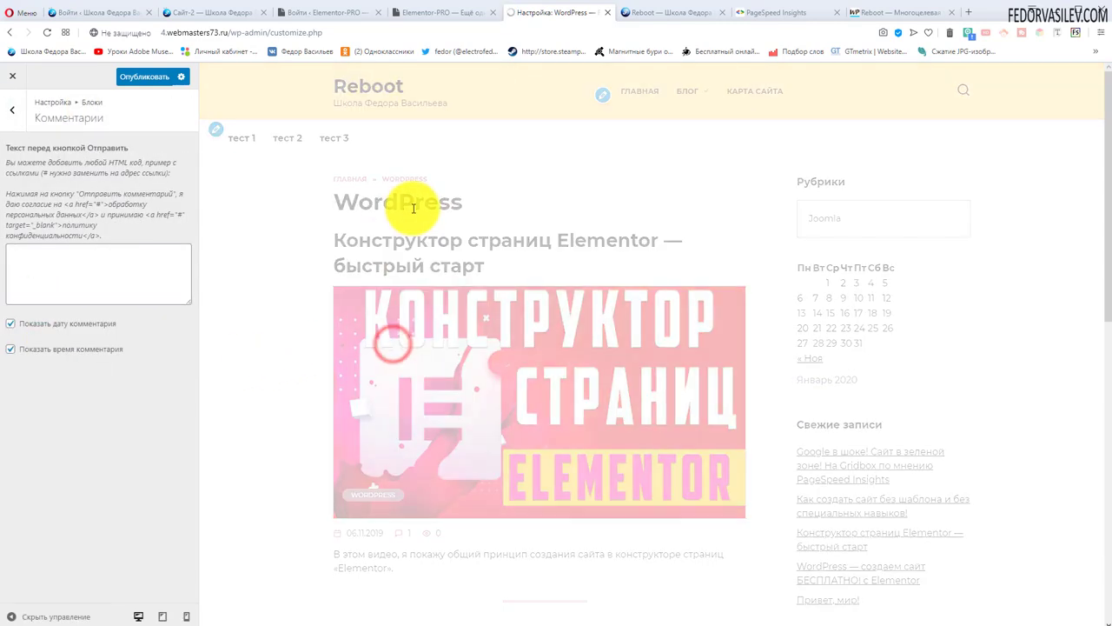
scroll(414, 209, down, 8)
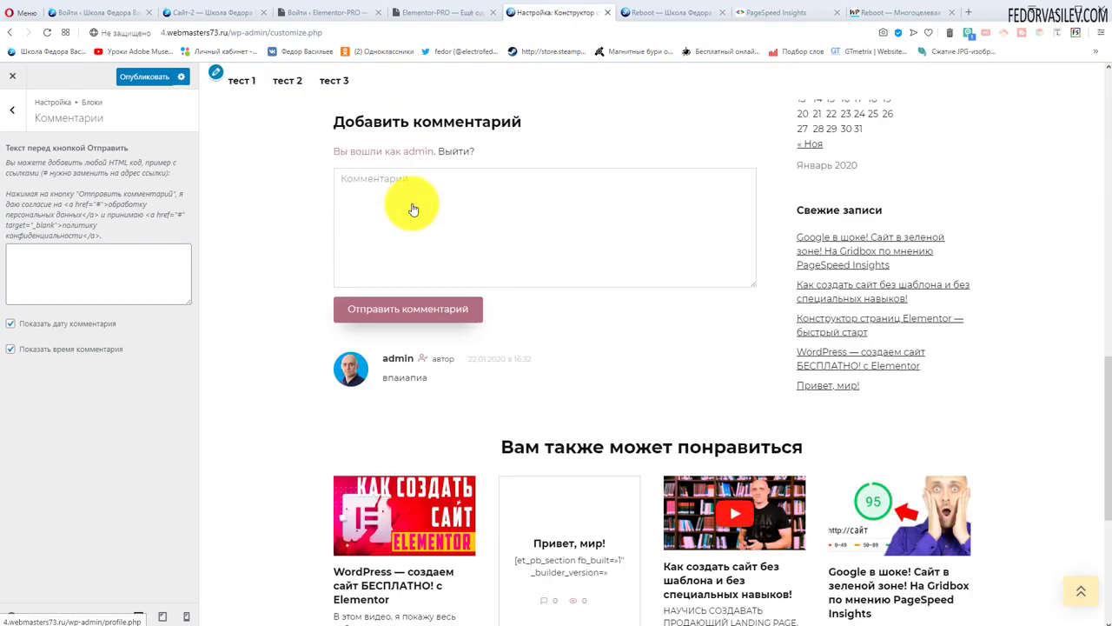
- Try hiding the comment date and the comment time while checking the post's comment, and turn both options back on
scroll(415, 339, up, 2)
click(415, 340)
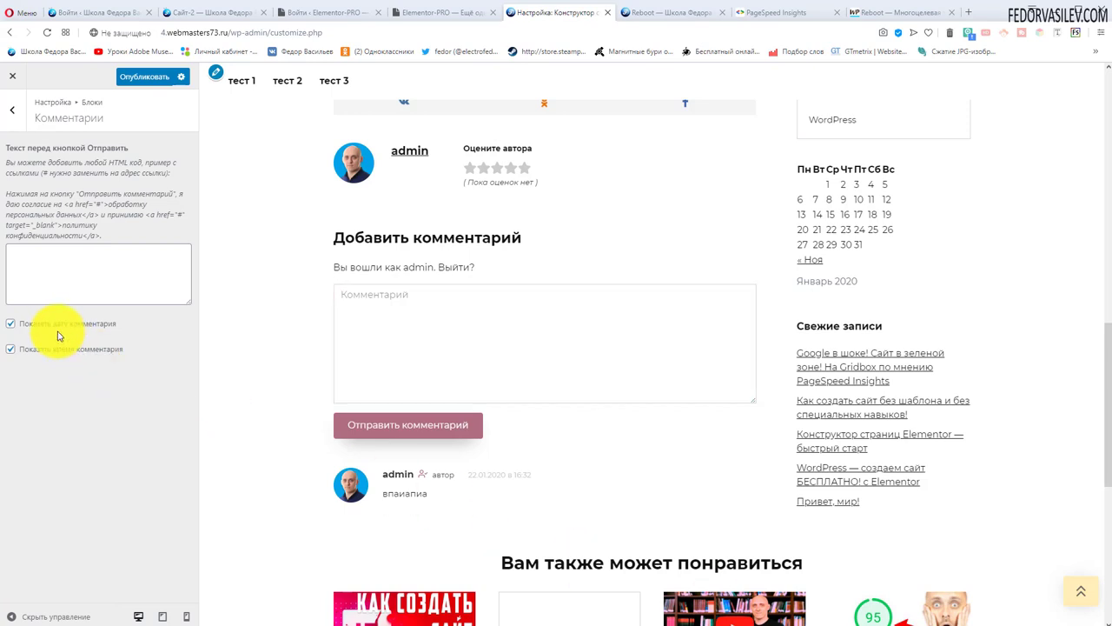
scroll(241, 385, down, 2)
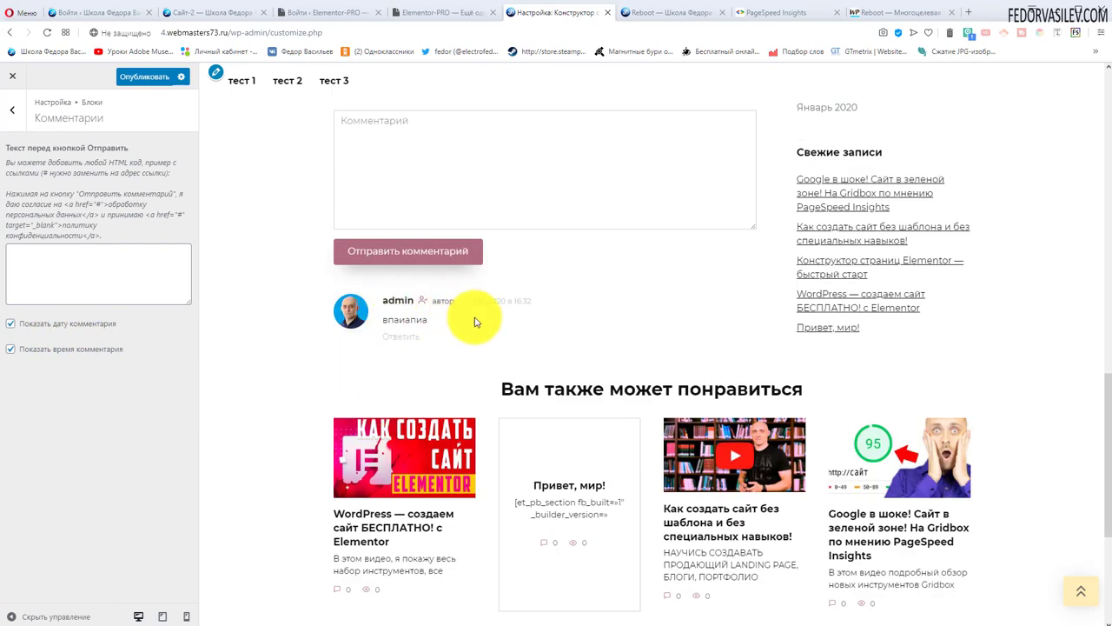
drag(463, 302, 528, 303)
click(11, 324)
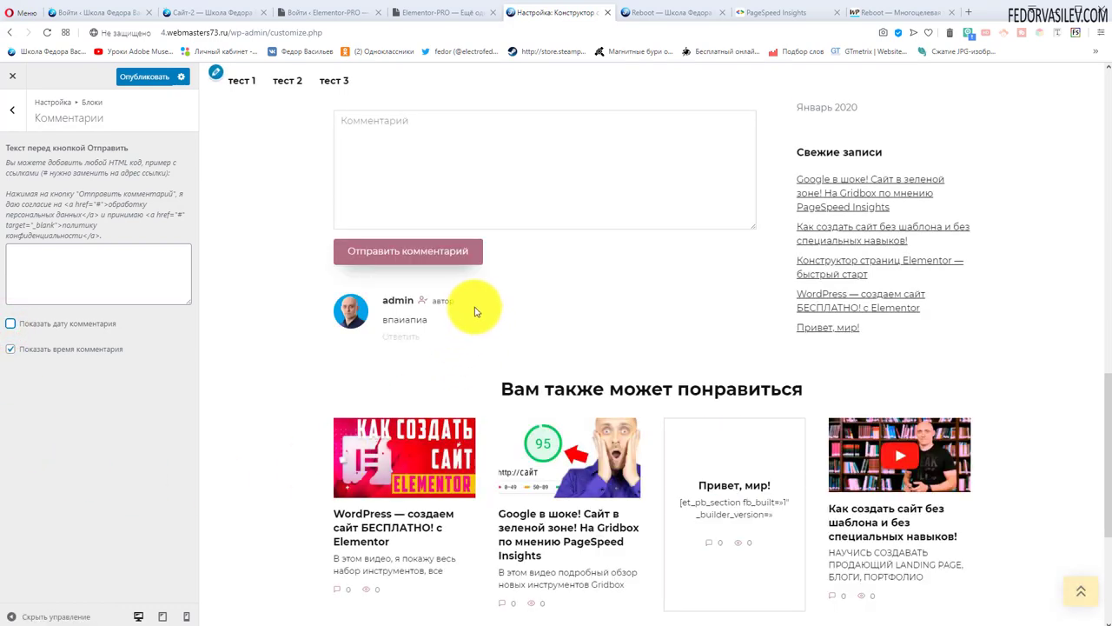
click(10, 323)
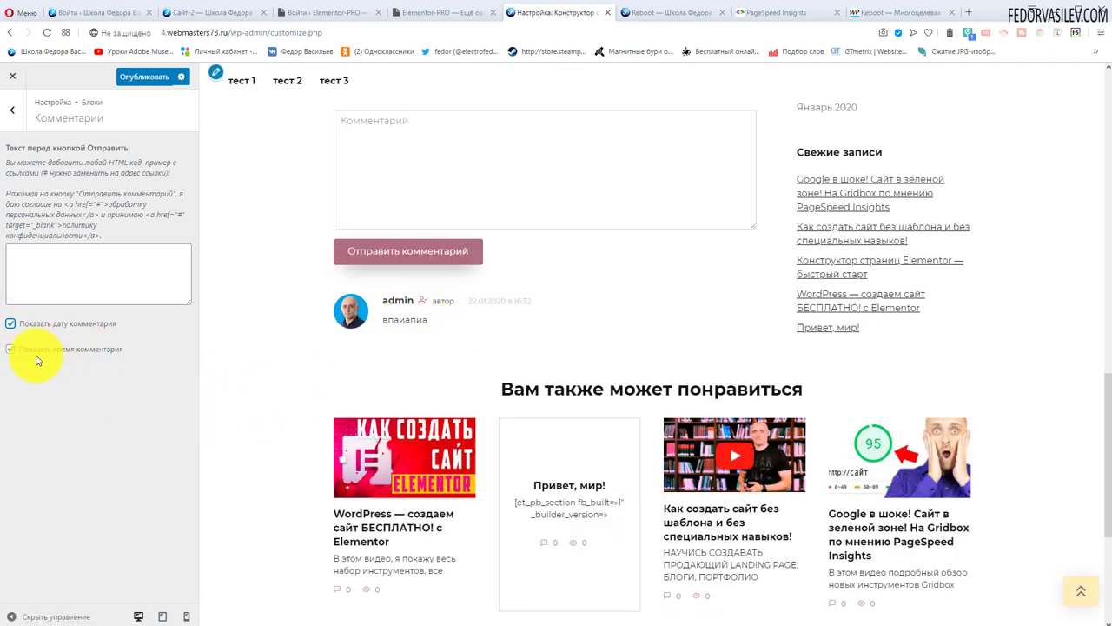
click(9, 349)
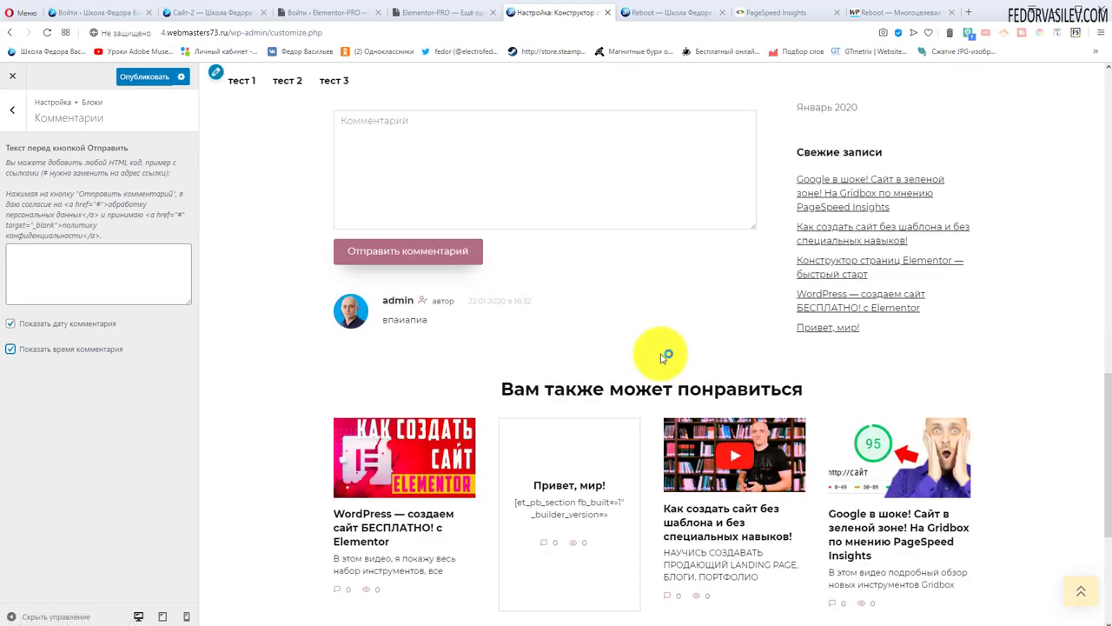
- Copy the sample consent text with its policy links into the text shown before the comment submit button, and publish the changes
scroll(738, 452, up, 1)
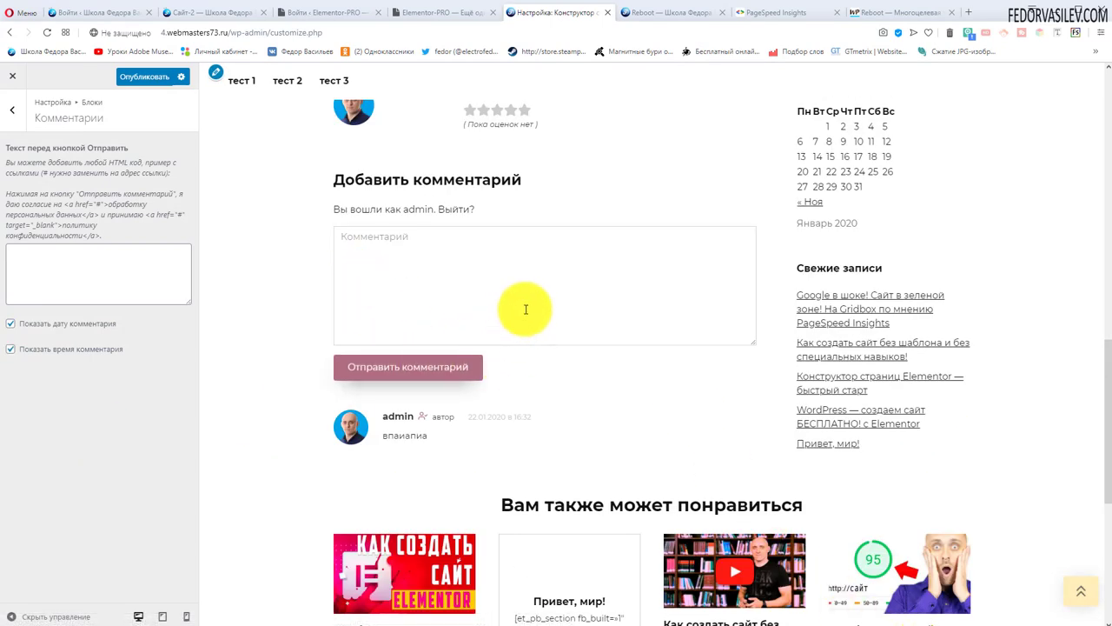
scroll(525, 304, up, 1)
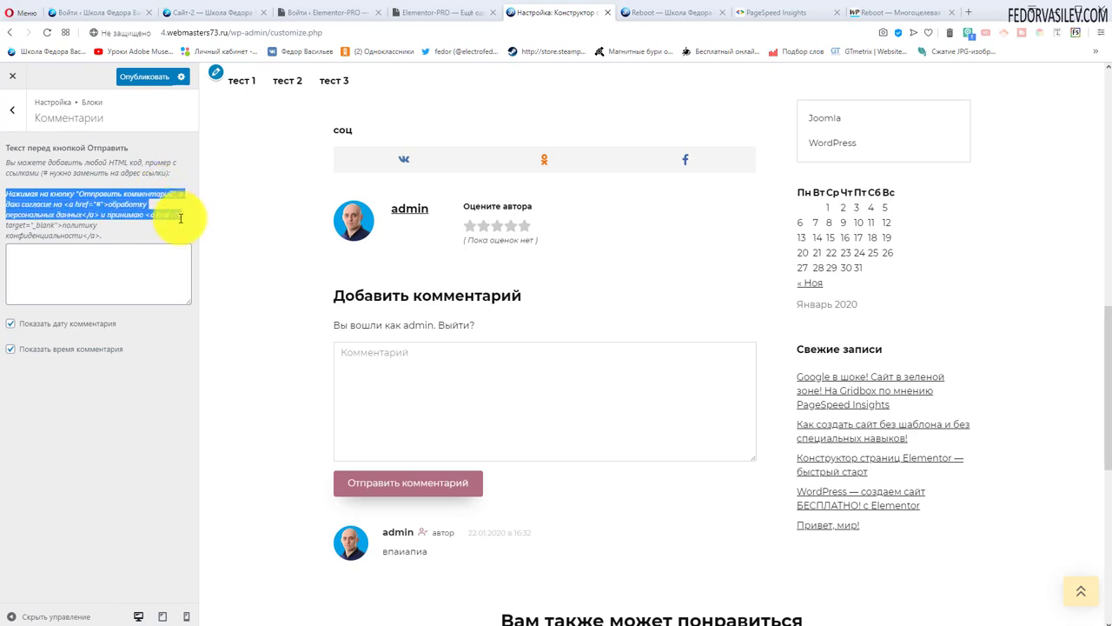
click(28, 176)
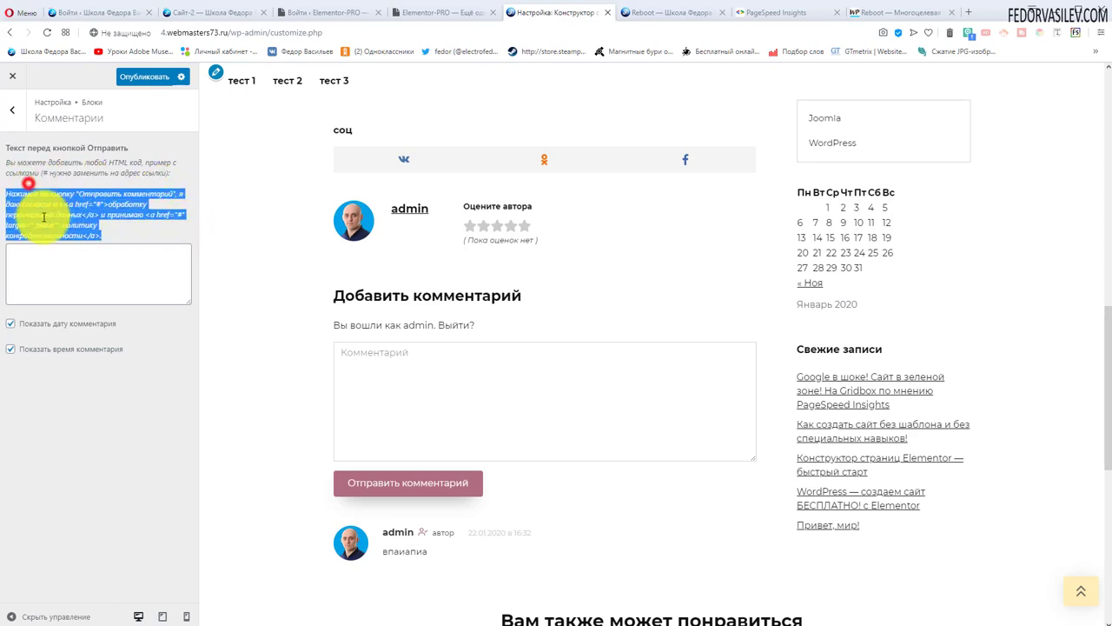
click(74, 265)
right_click(74, 265)
click(103, 352)
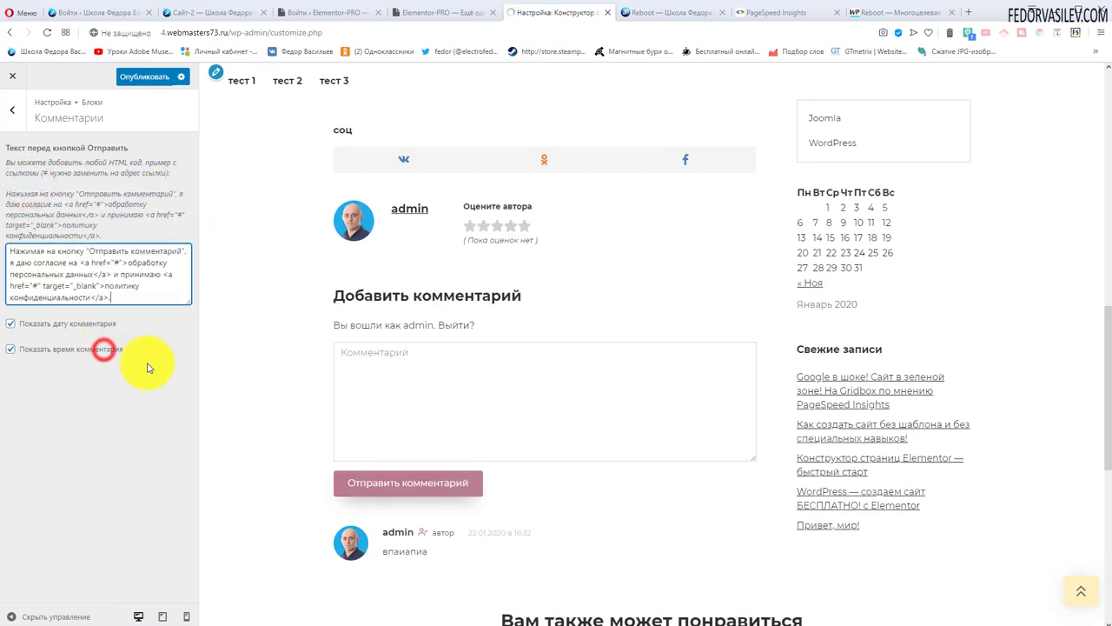
scroll(246, 402, down, 1)
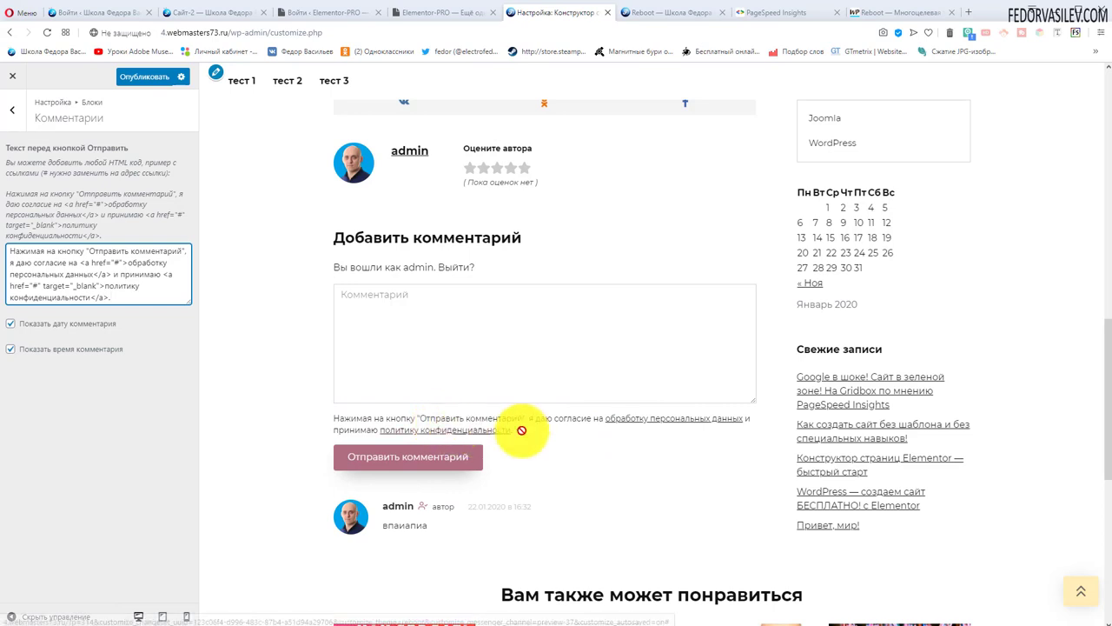
click(141, 80)
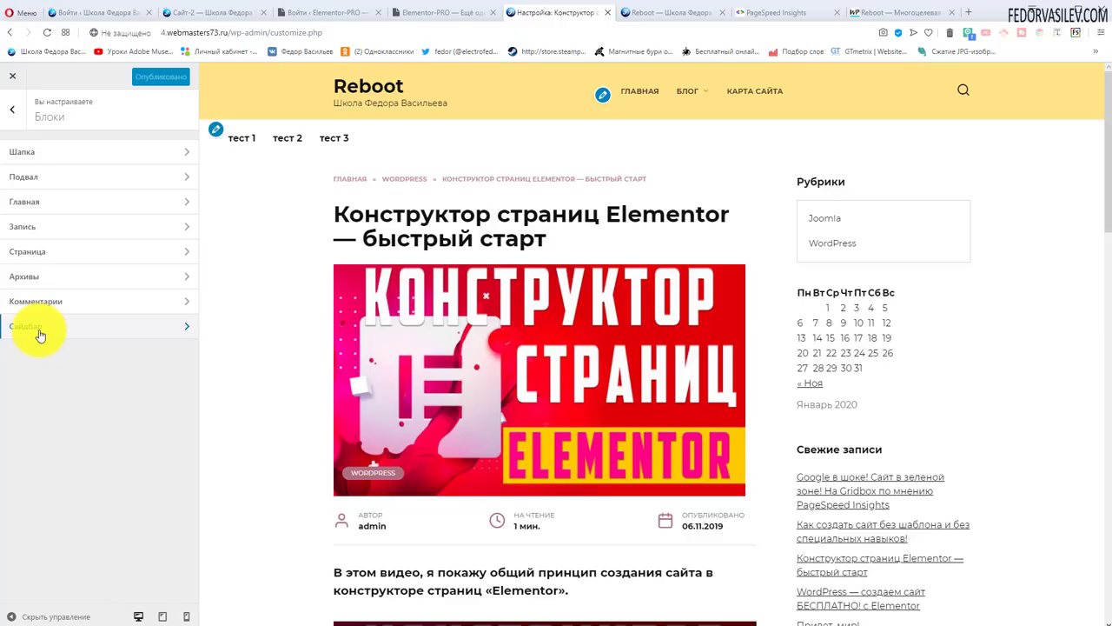
- Open the Сайдбар block settings and examine how the sidebar behaves along the length of the previewed post
click(39, 329)
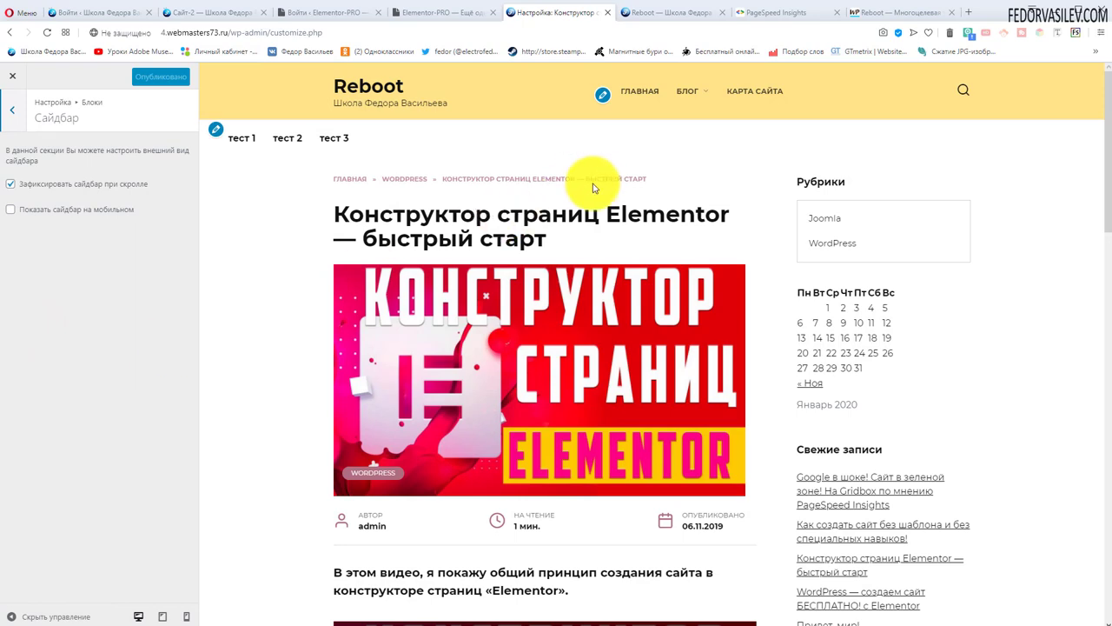
drag(1108, 134, 1109, 406)
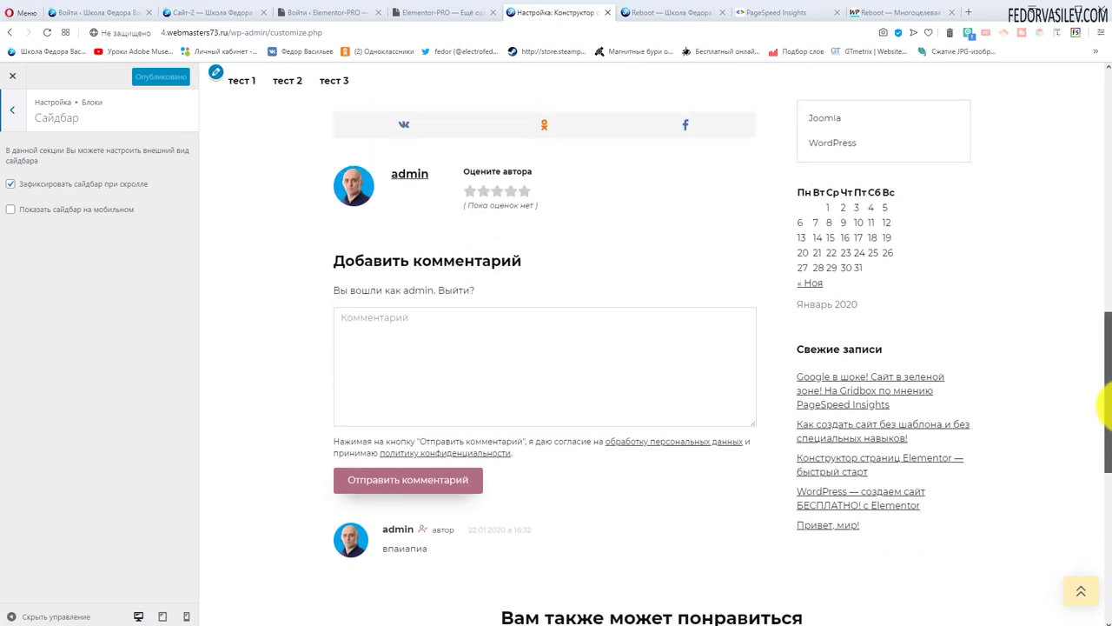
drag(1108, 339, 1035, 372)
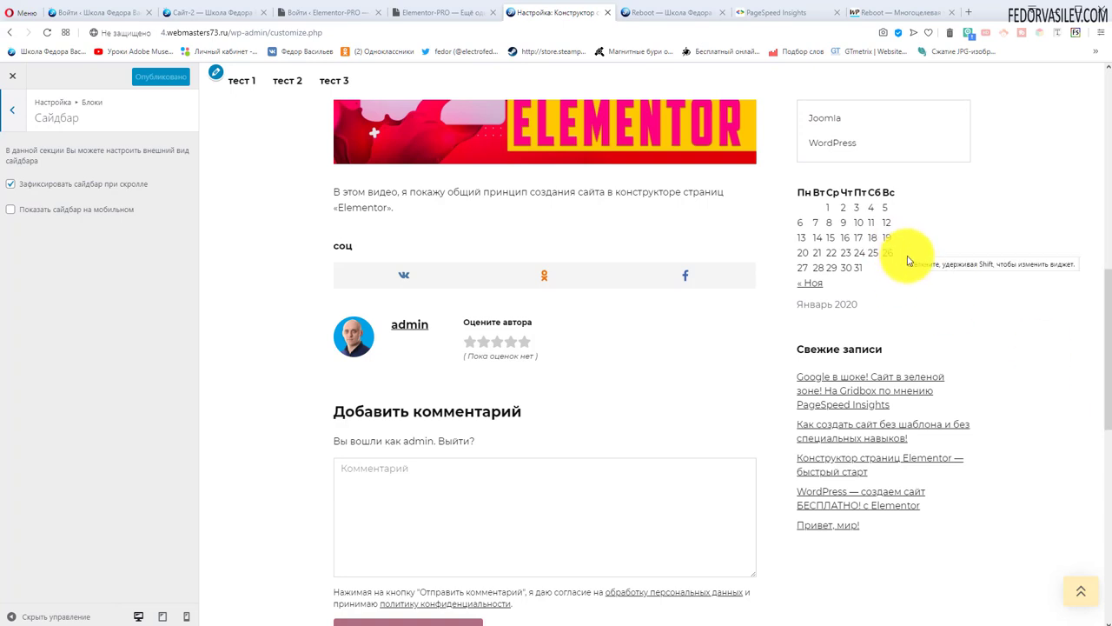
drag(1097, 368, 1072, 61)
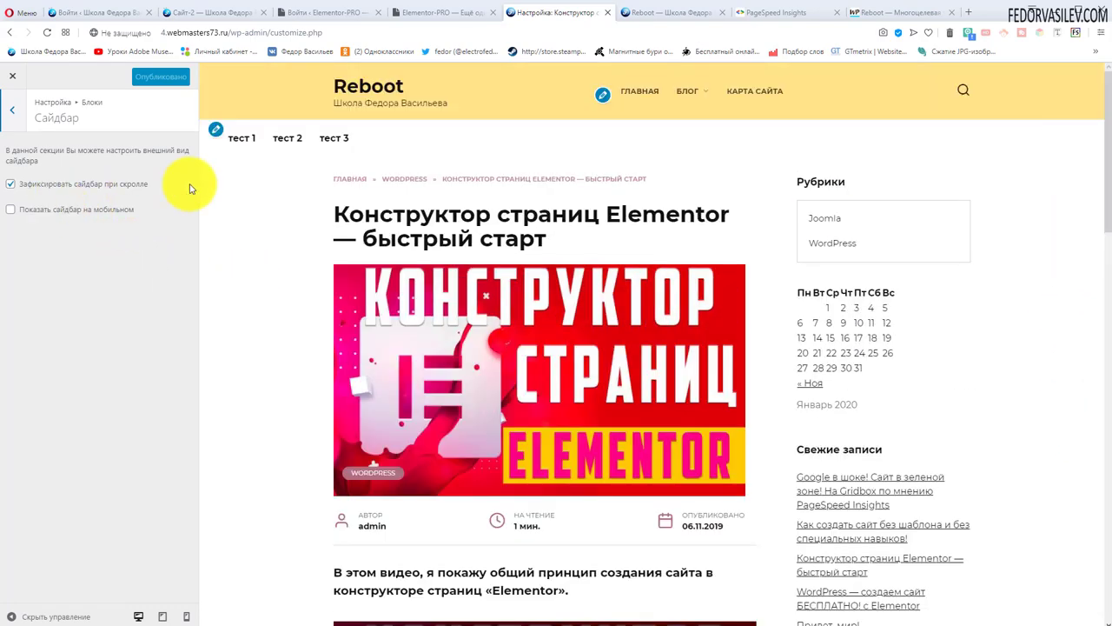
- Try the post preview with «Зафиксировать сайдбар при скролле» turned off, and turn the option back on
click(11, 186)
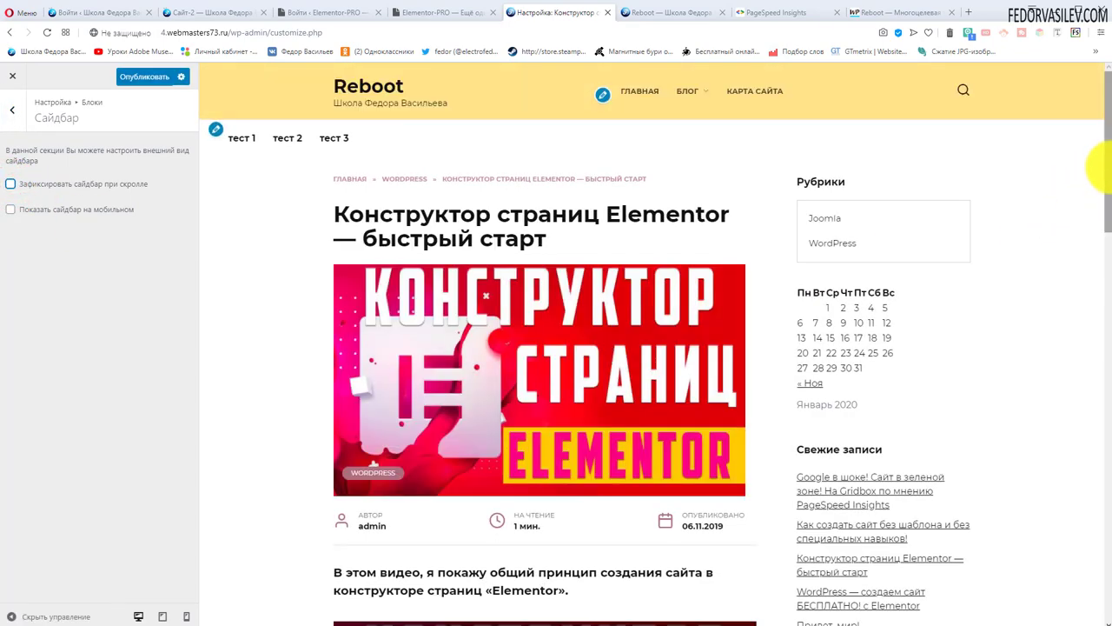
drag(1100, 169, 1101, 144)
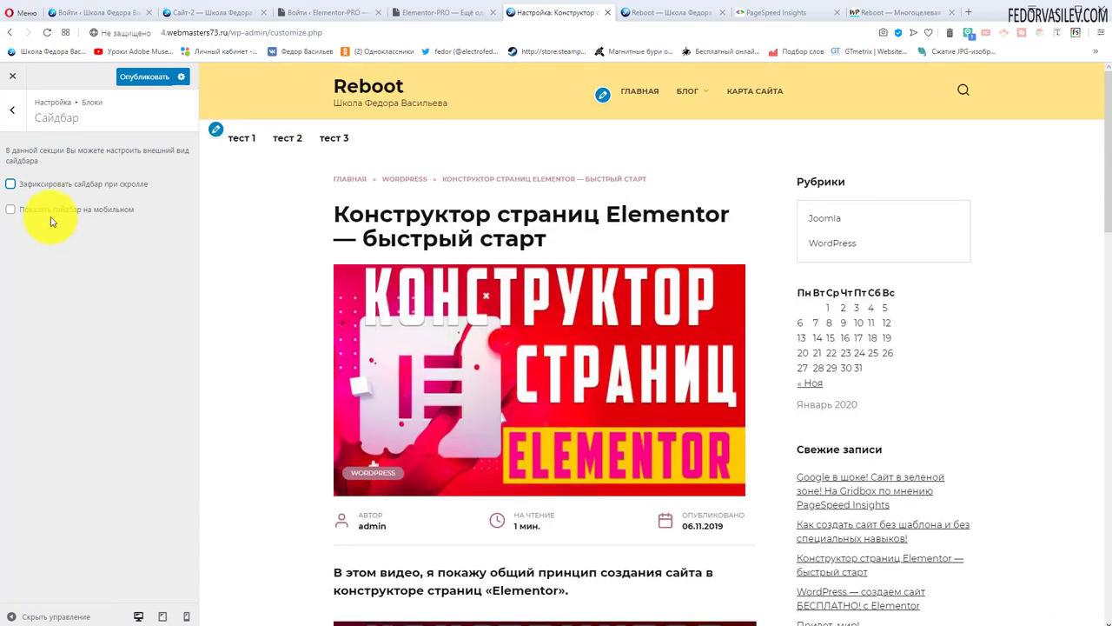
click(10, 184)
- Switch the preview to mobile size and look through the post down to the footer for the sidebar
click(185, 615)
scroll(655, 278, down, 10)
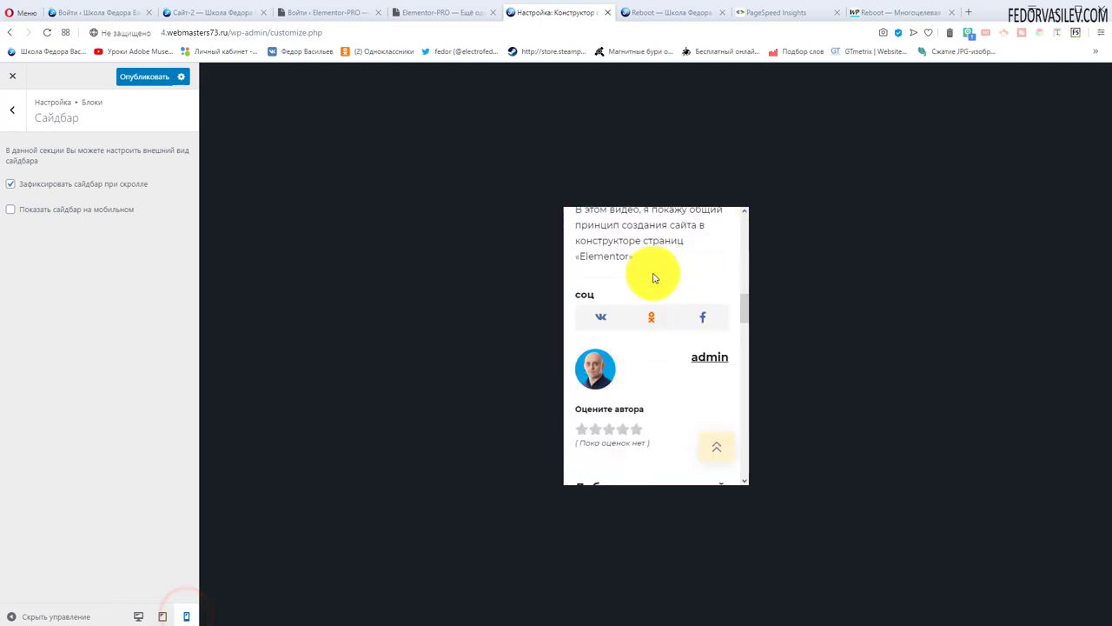
scroll(655, 278, down, 5)
scroll(655, 278, up, 3)
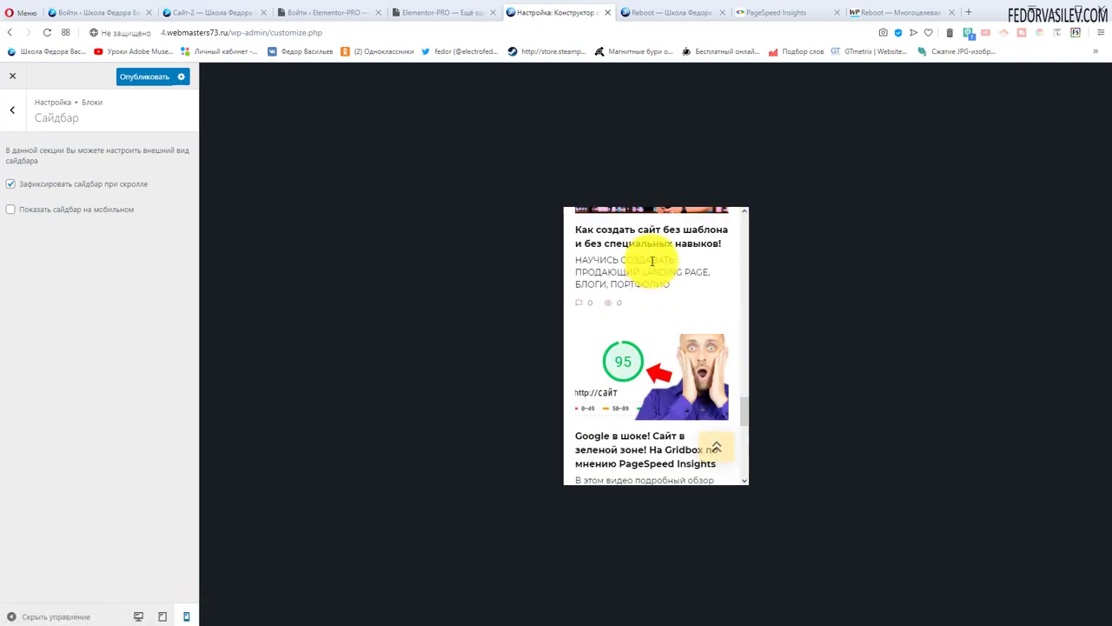
scroll(654, 255, down, 5)
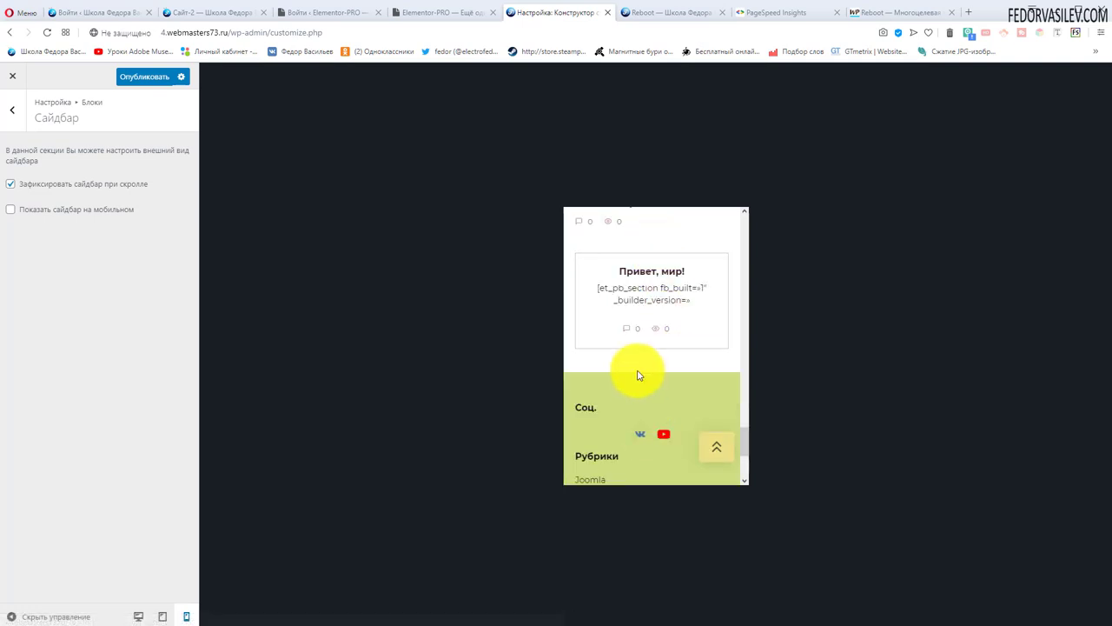
scroll(637, 373, down, 1)
- Try showing the sidebar on mobile, turn the option back off, and return the preview to desktop size
scroll(629, 376, up, 1)
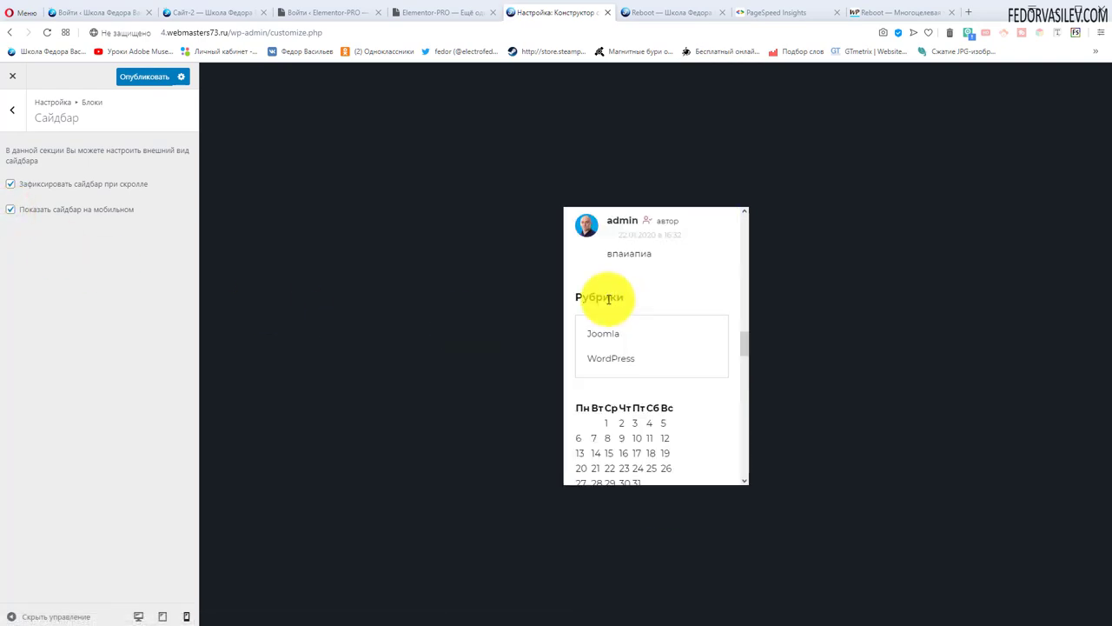
scroll(656, 364, down, 2)
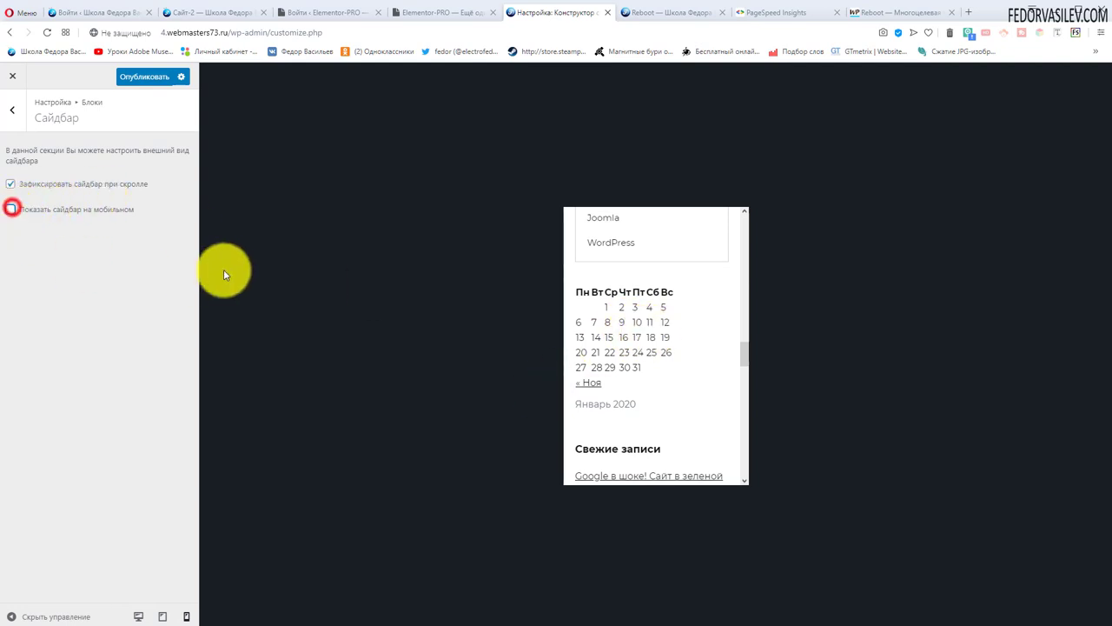
scroll(681, 351, down, 10)
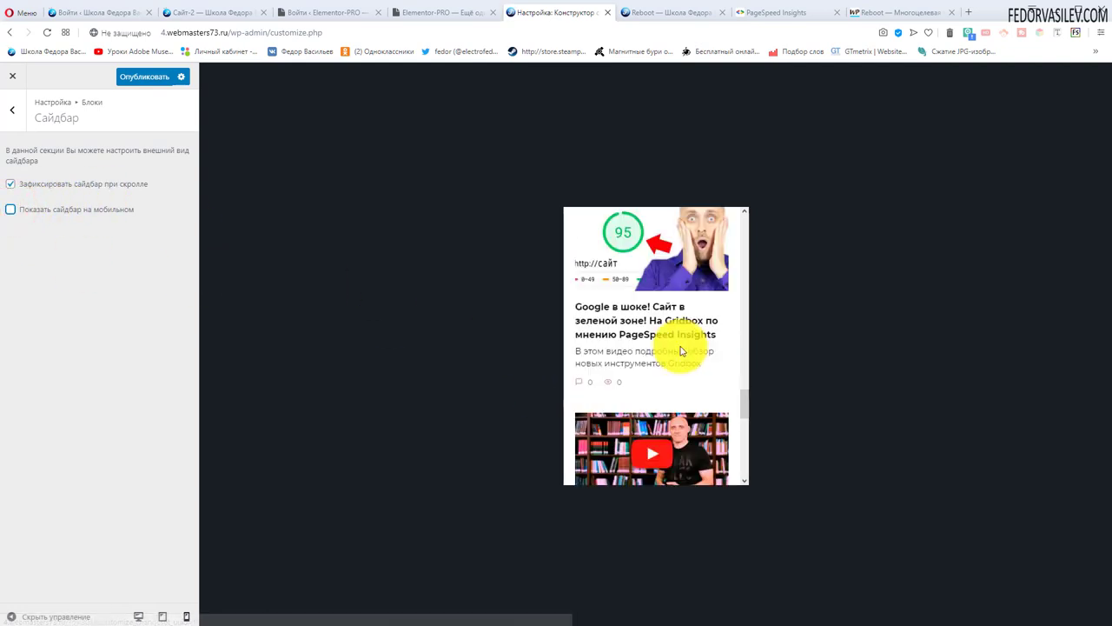
scroll(681, 351, up, 5)
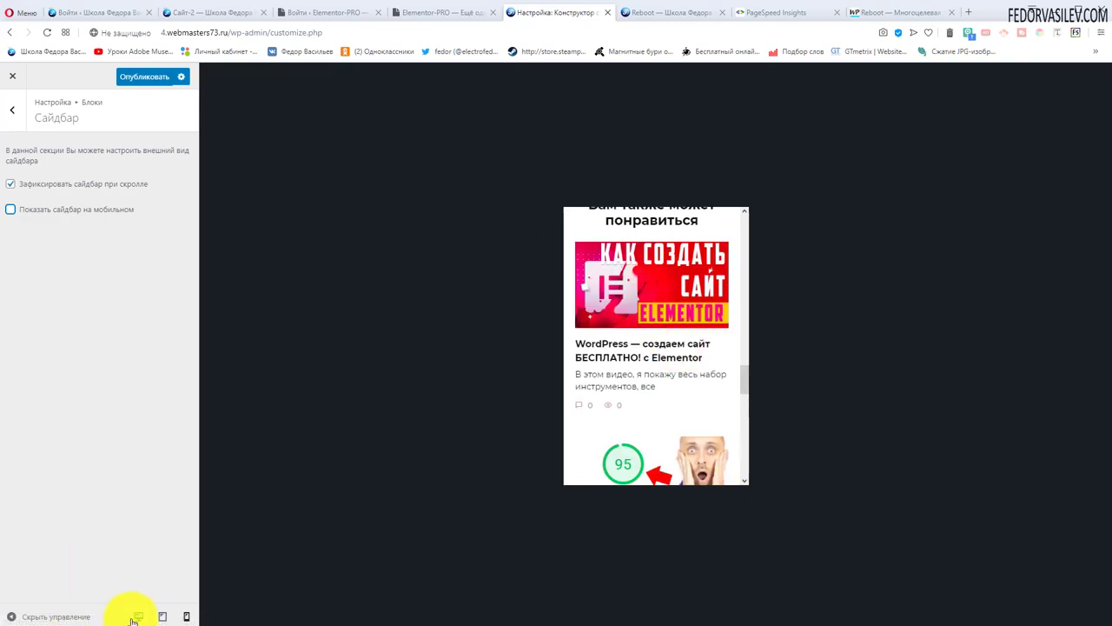
click(137, 616)
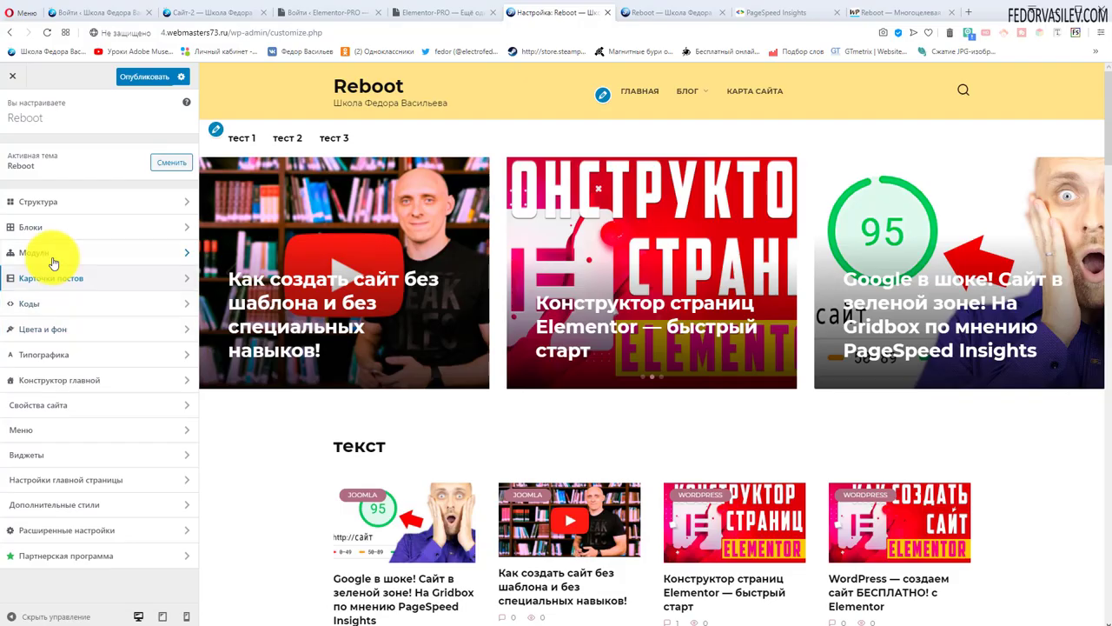
- Open the Слайдер settings under Модули, try Фиксированная ширина for the slider width, and return it to На всю ширину
click(45, 250)
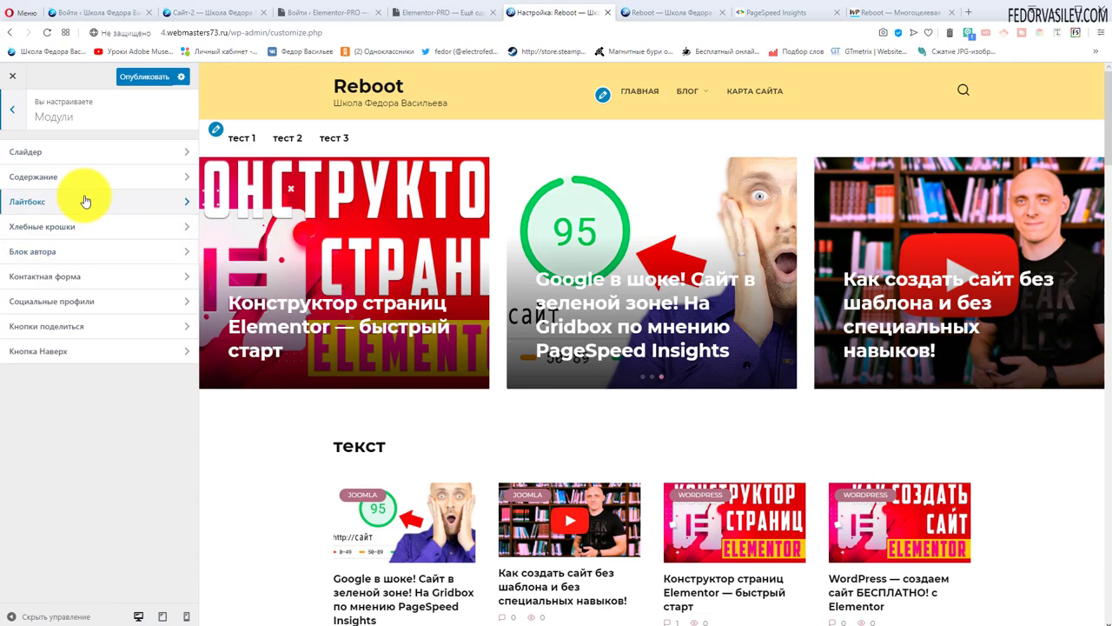
click(50, 154)
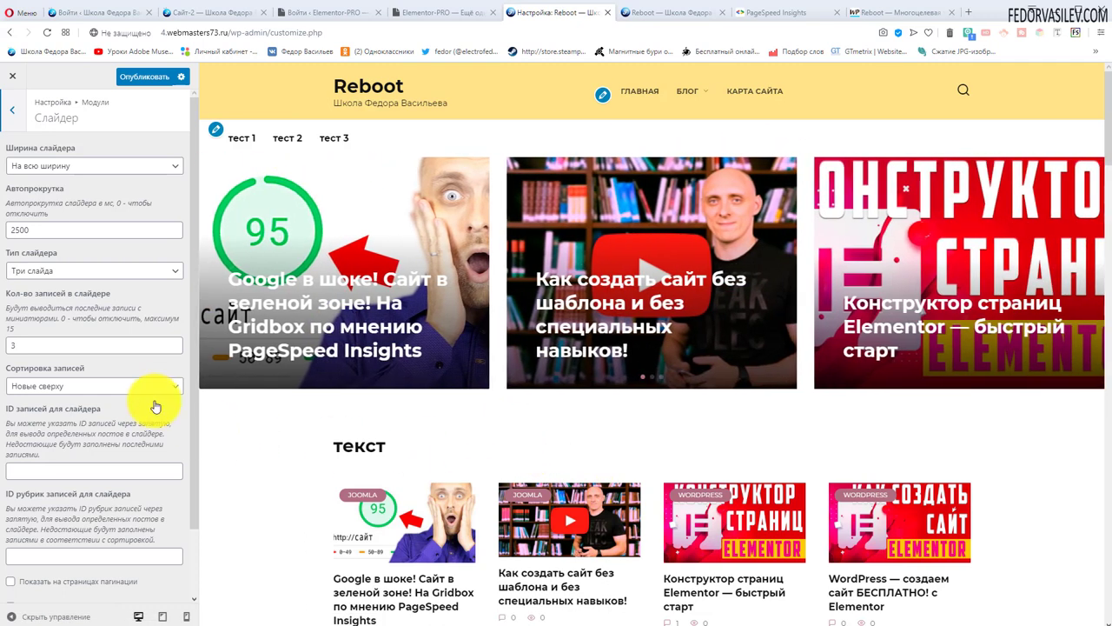
click(40, 170)
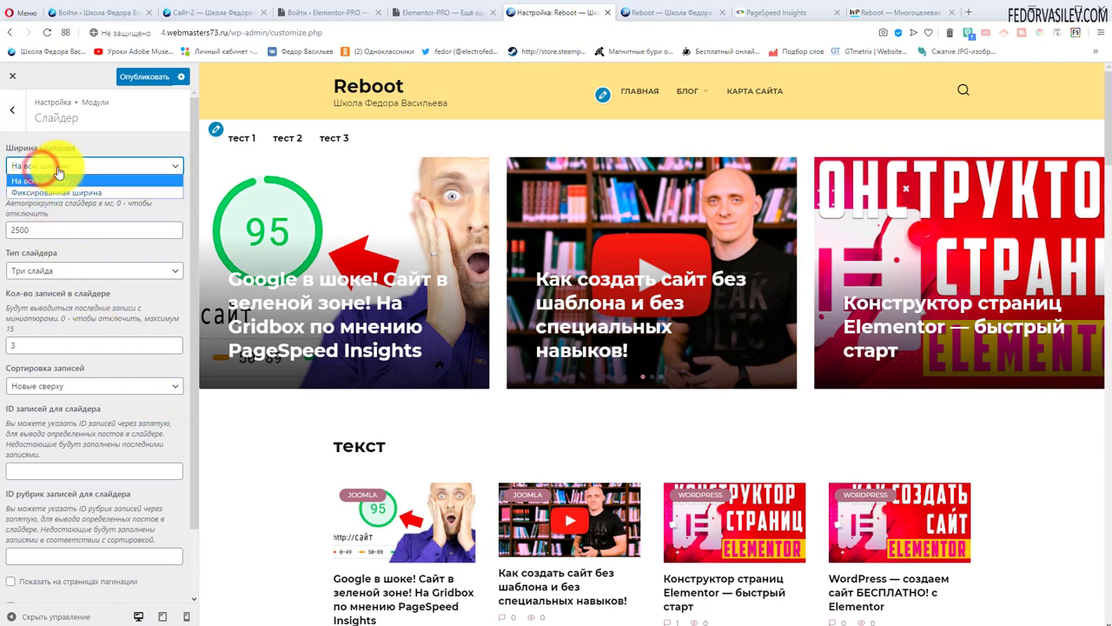
click(57, 173)
click(107, 169)
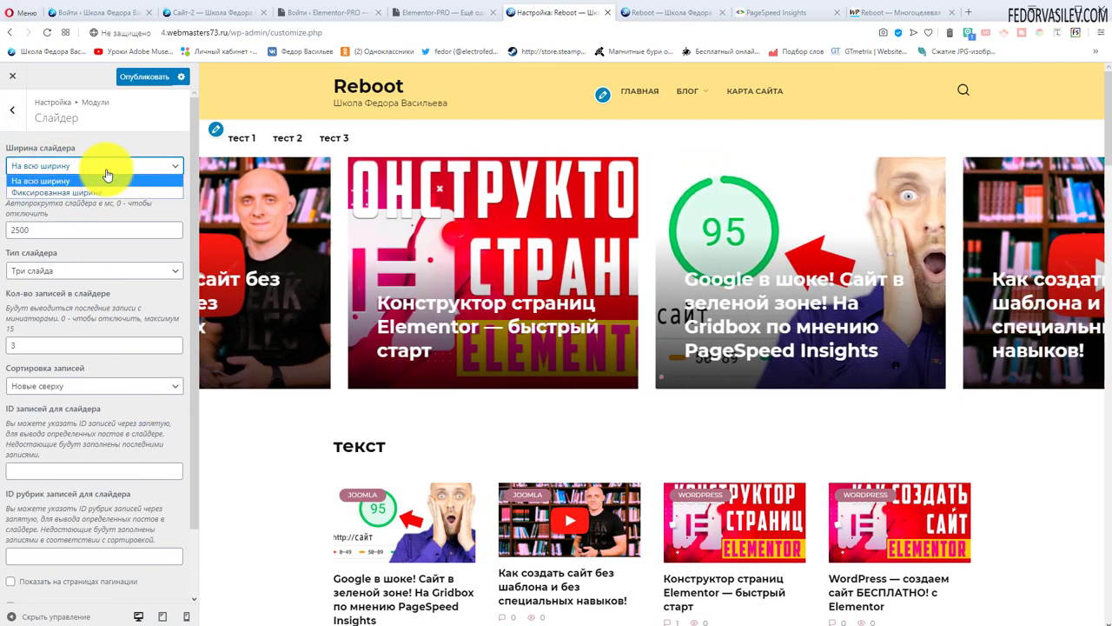
click(98, 189)
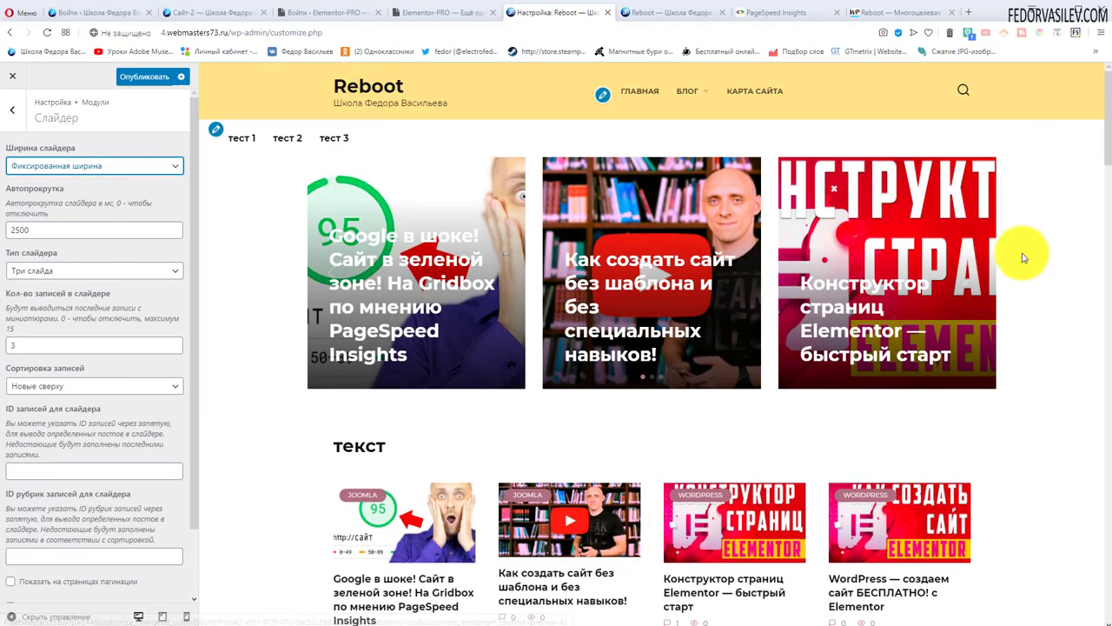
click(36, 164)
click(39, 180)
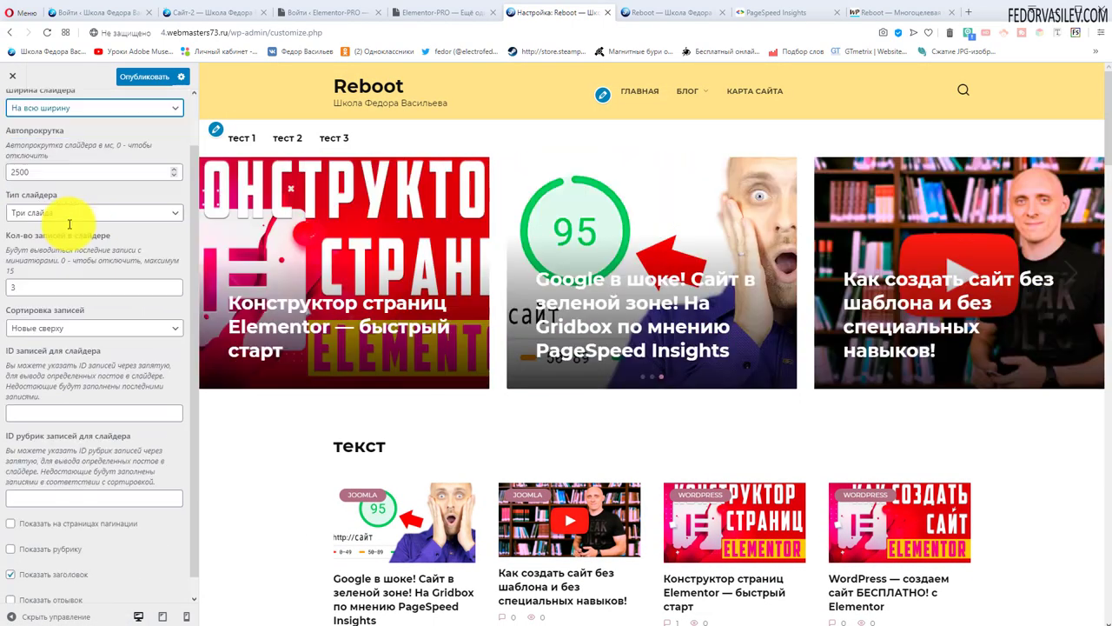
- Try the Один слайд slider type by paging through its slides, and set the slider type to С миниатюрами
scroll(57, 235, down, 1)
click(39, 192)
click(59, 208)
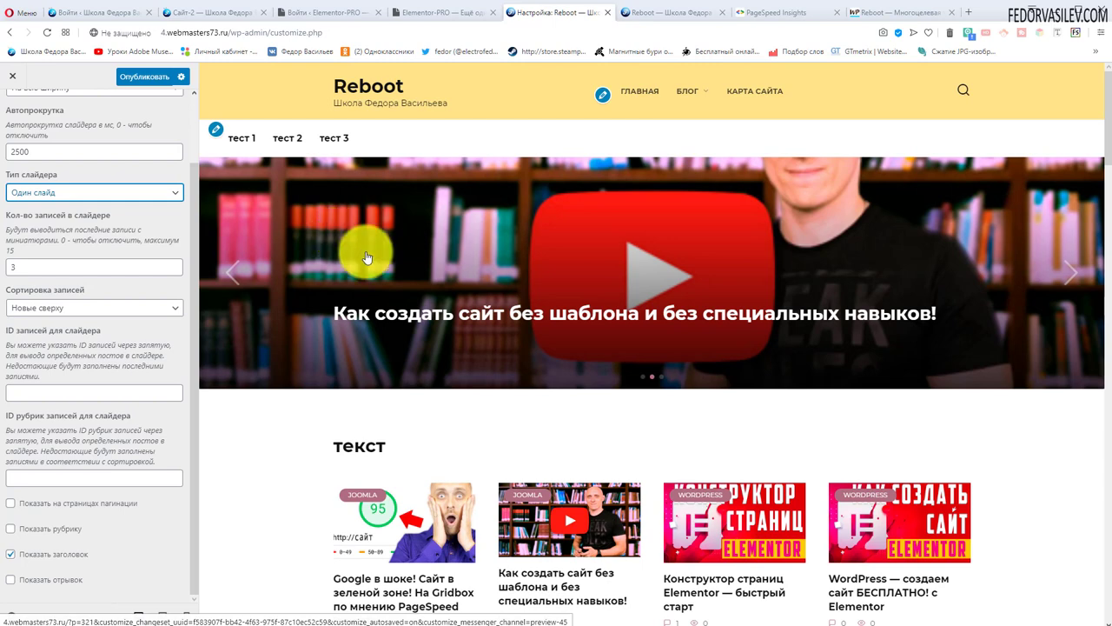
click(1069, 271)
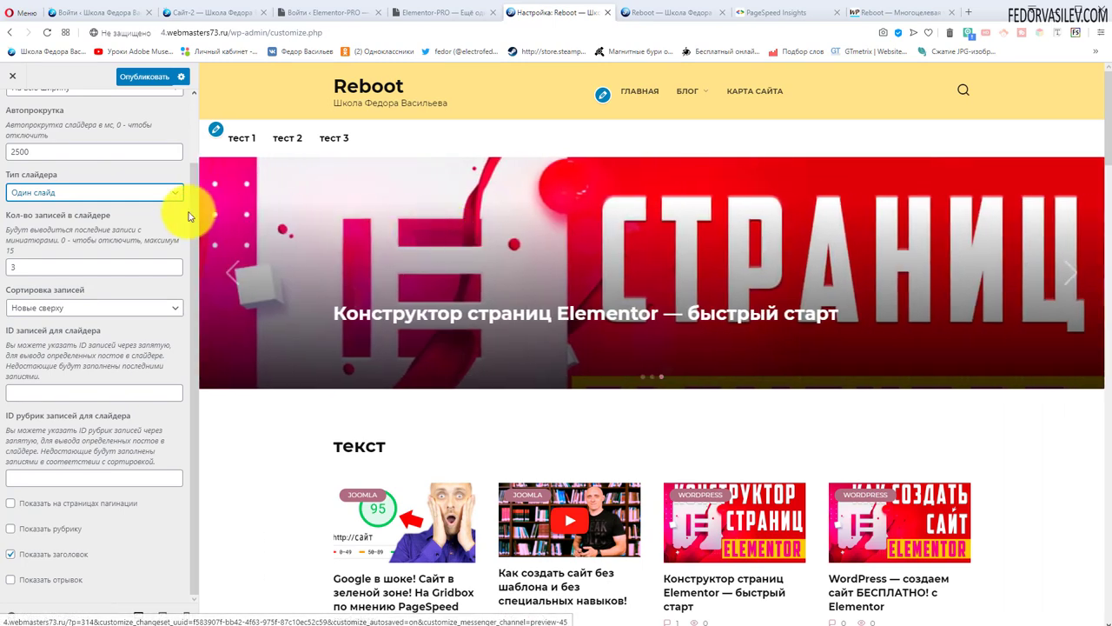
click(89, 192)
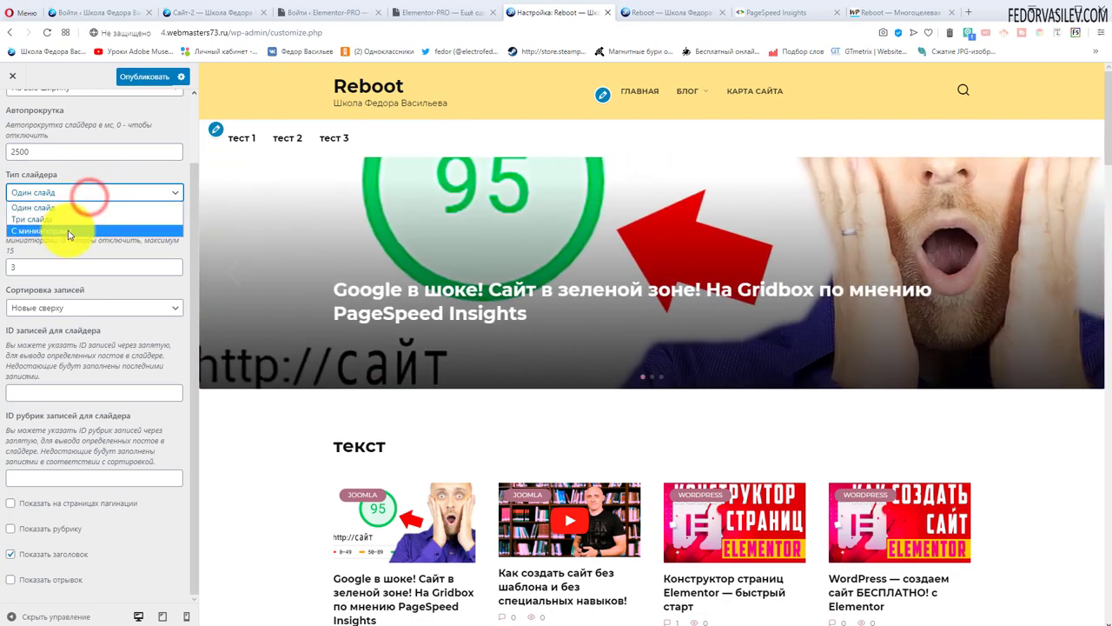
click(68, 232)
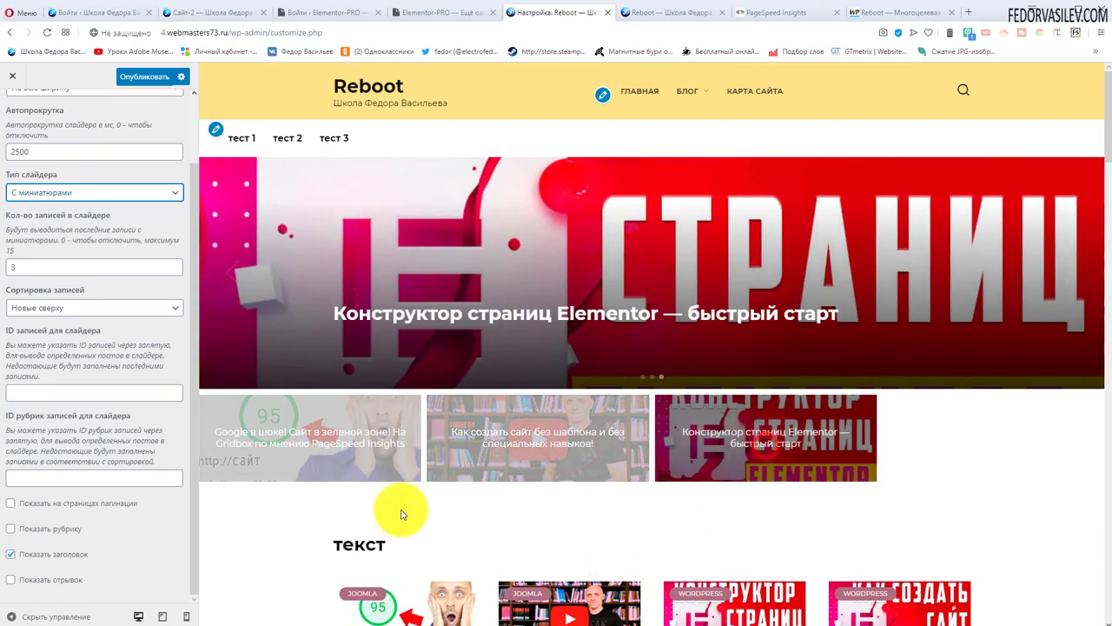
- Switch between slides using the thumbnails, try the Один слайд slider type, and set the type to Три слайда
click(371, 454)
click(528, 442)
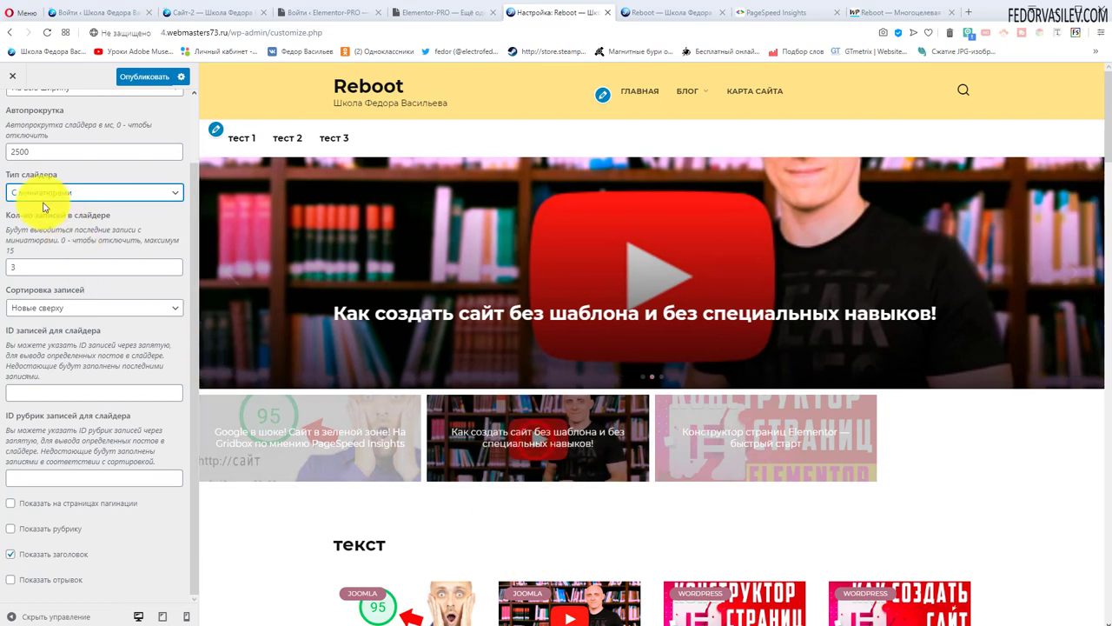
click(30, 192)
click(39, 206)
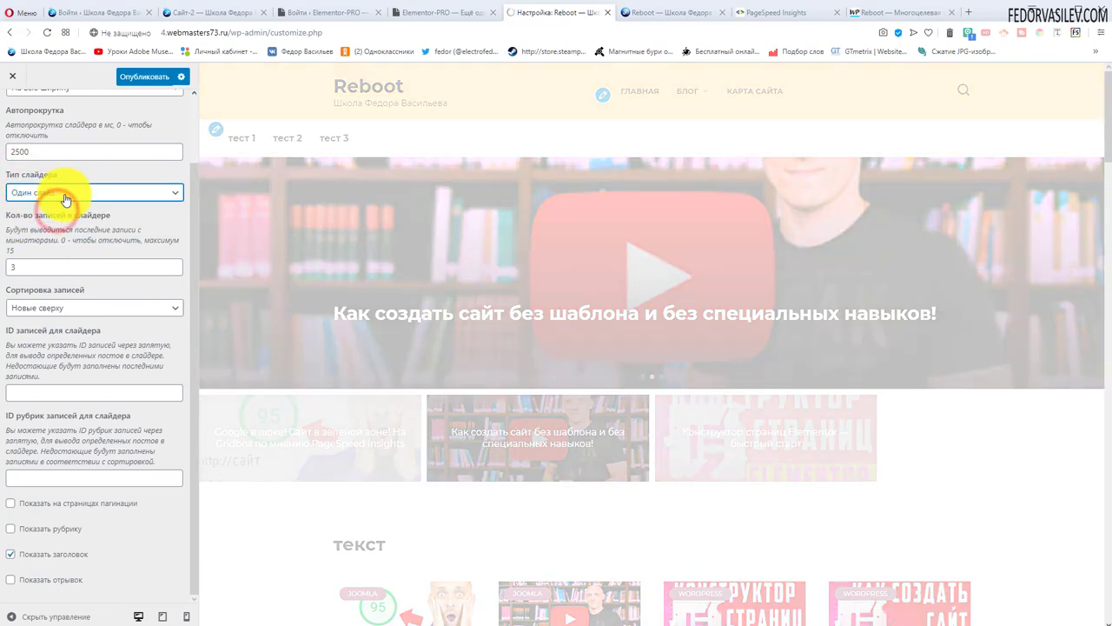
click(65, 193)
click(61, 219)
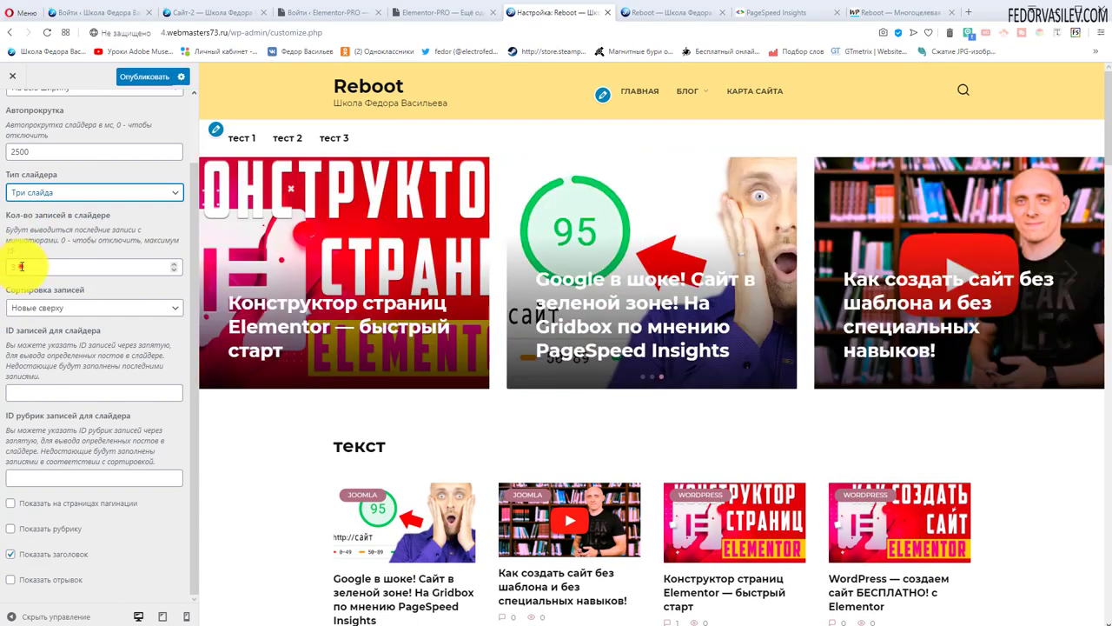
- Check the slider's post count and sorting choices, then try Показать рубрику on the slides and turn it back off
click(21, 266)
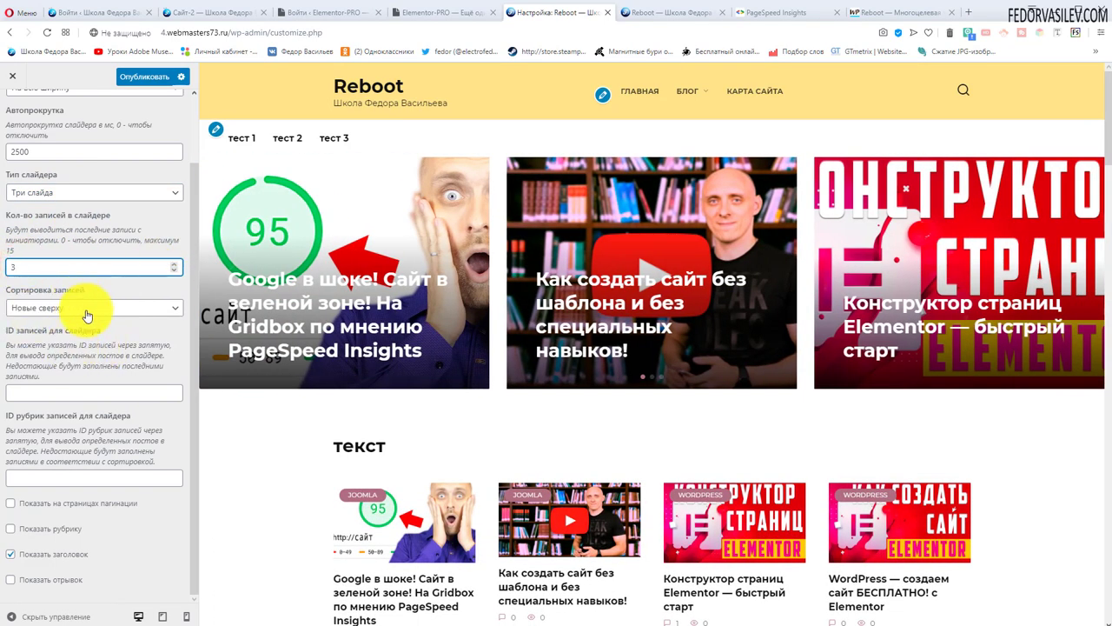
click(87, 307)
click(86, 311)
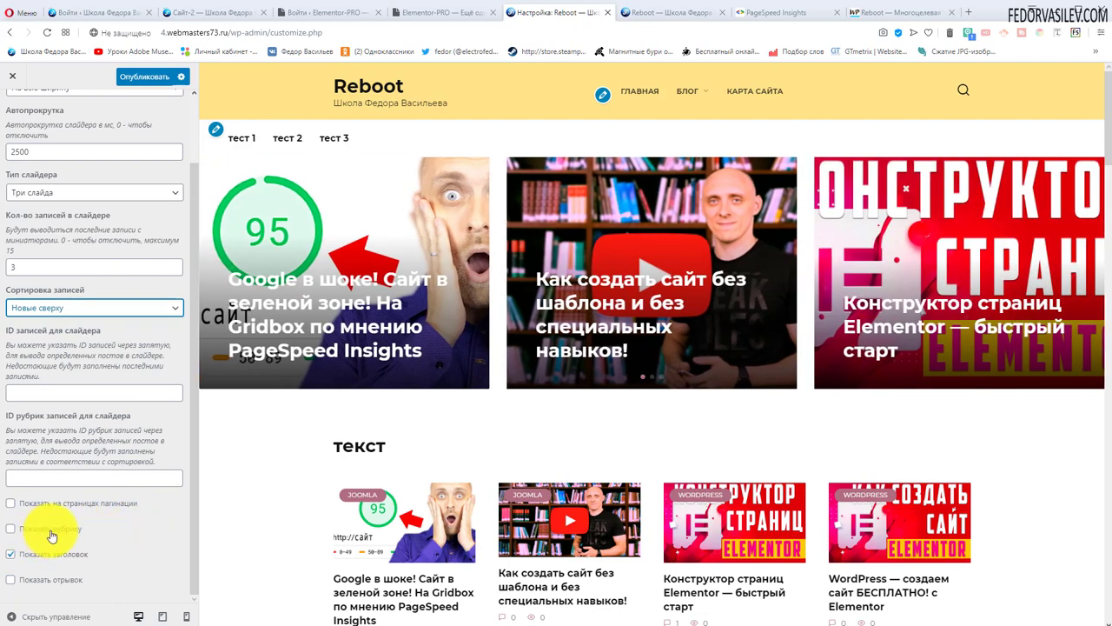
click(9, 529)
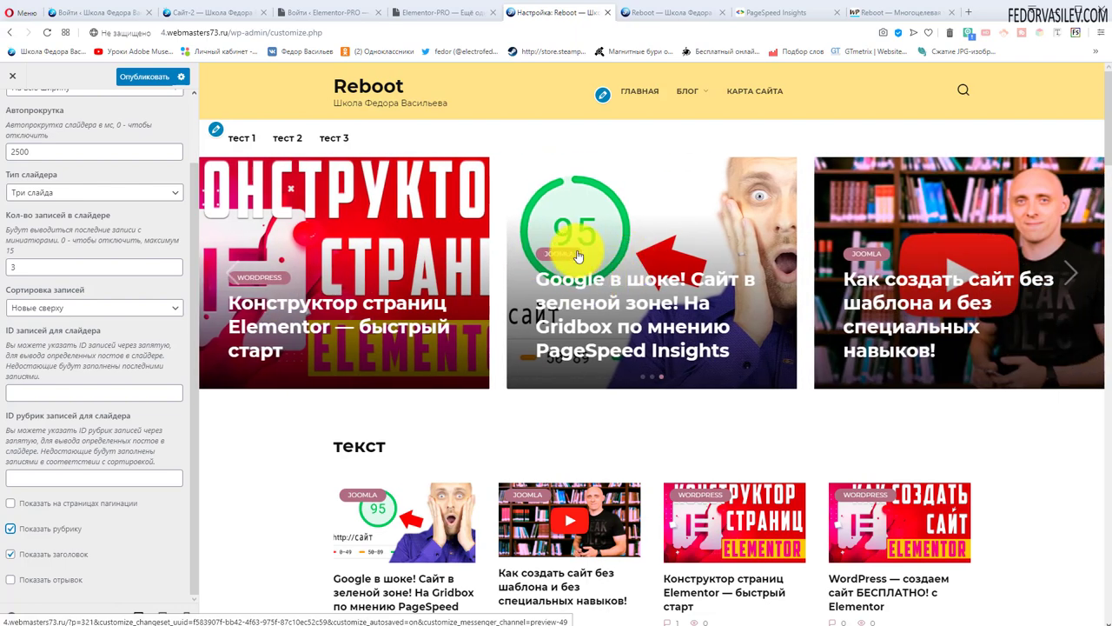
click(13, 528)
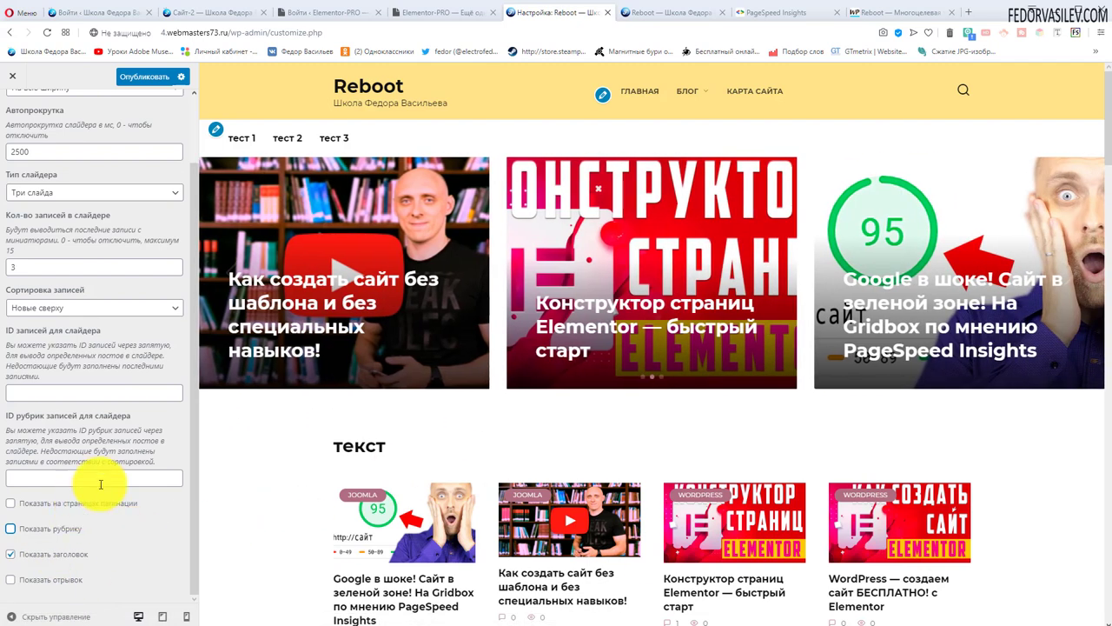
- Leave the slider settings, review the Лайтбокс module settings, and return to the module list
scroll(95, 478, up, 1)
click(12, 110)
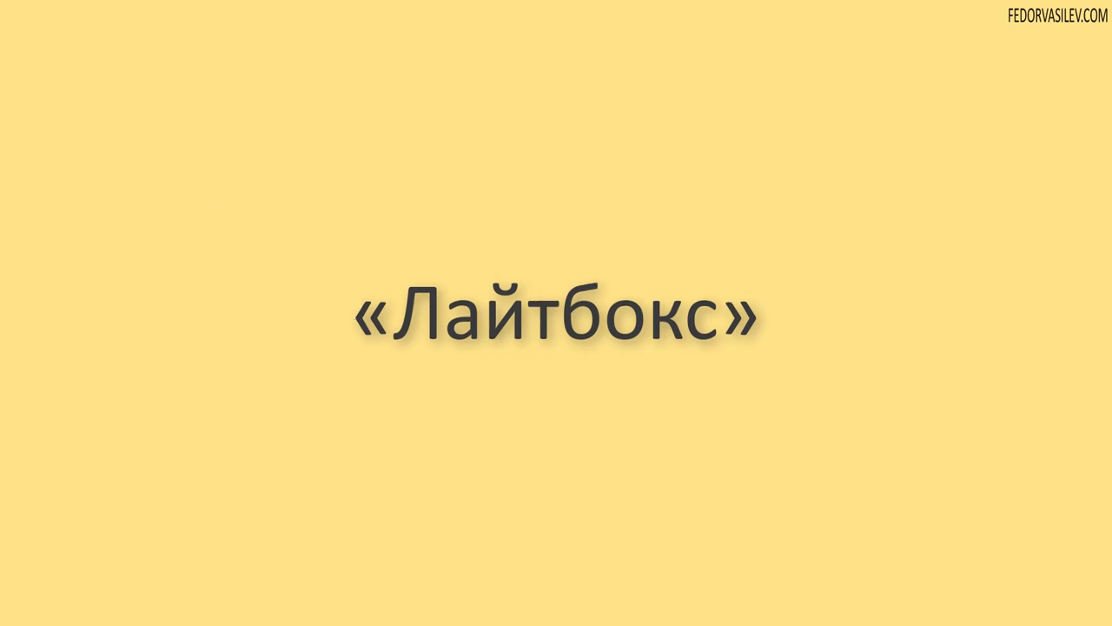
click(30, 208)
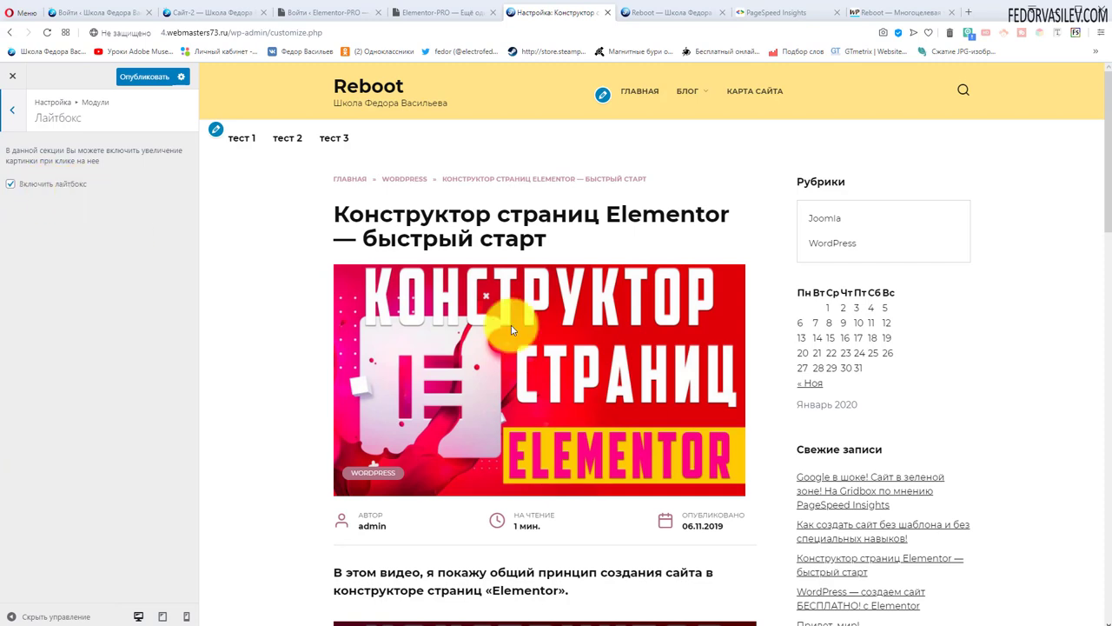
click(13, 120)
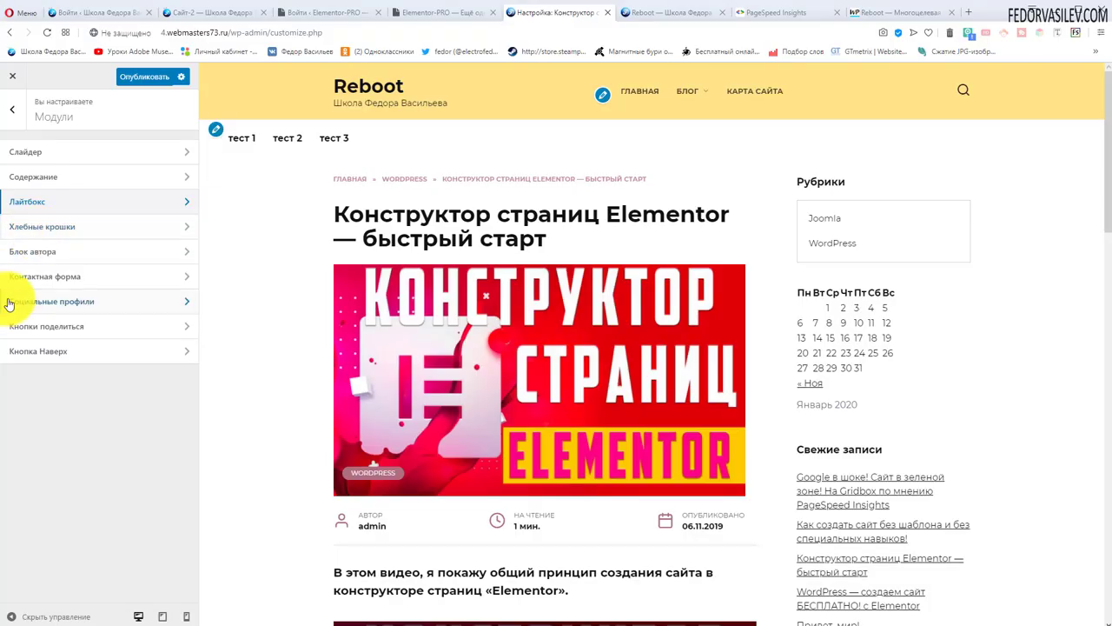
- Open the Хлебные крошки module settings and examine the breadcrumb trail above the post title in the preview
click(40, 230)
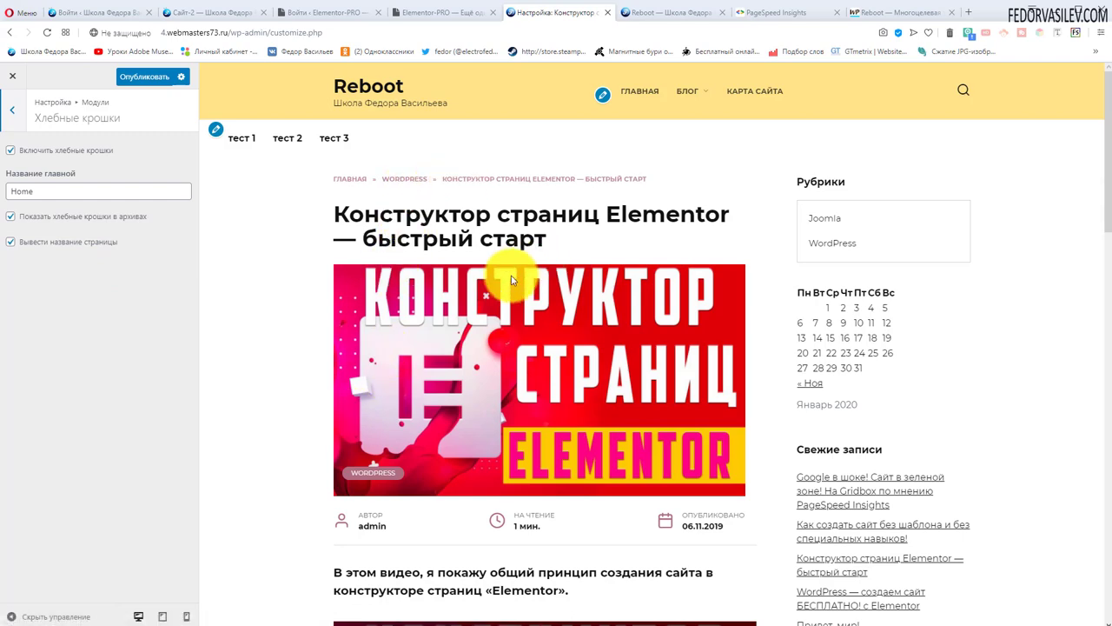
scroll(509, 278, down, 3)
scroll(509, 278, up, 3)
scroll(509, 278, down, 4)
scroll(533, 397, up, 4)
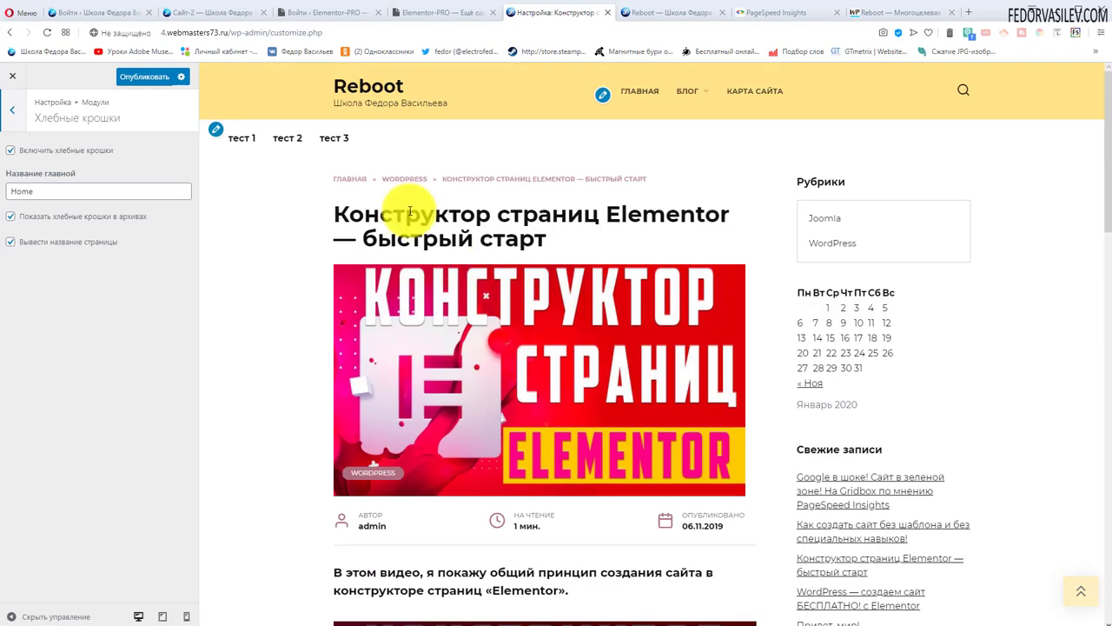
drag(666, 213, 330, 183)
click(290, 181)
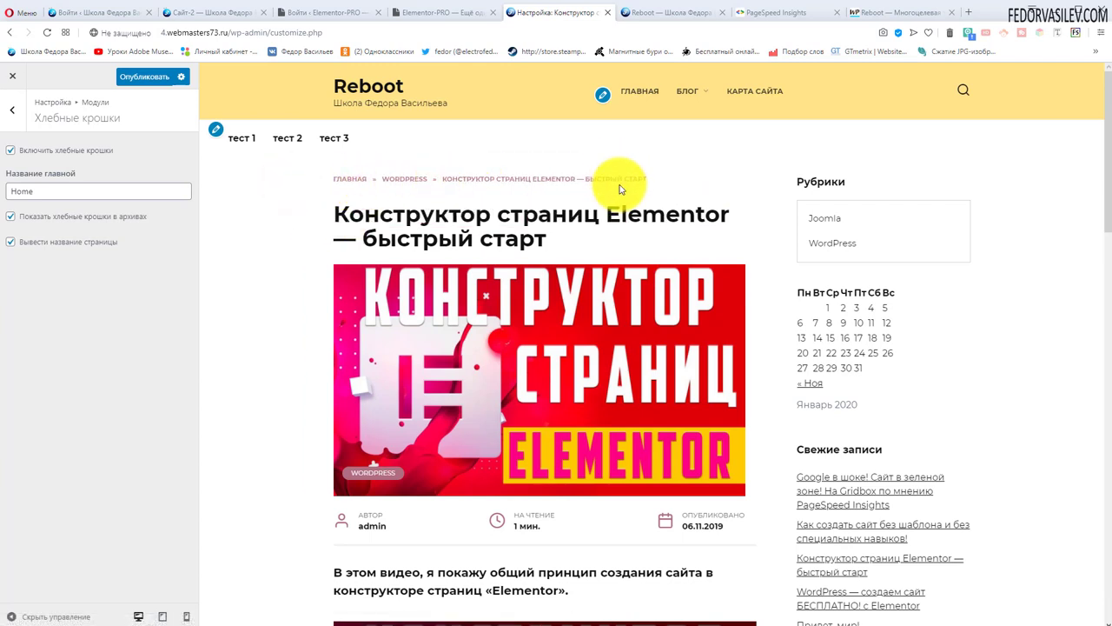
drag(656, 180, 339, 179)
click(288, 197)
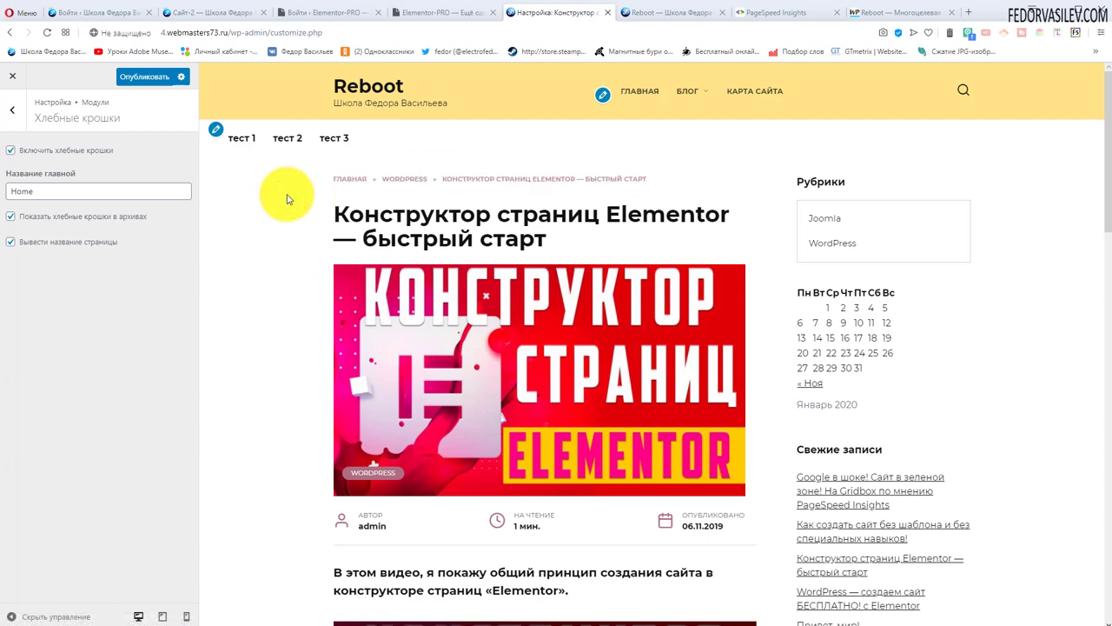
- Go to the WordPress category through the post's breadcrumbs and examine the breadcrumb trail on the category page
click(405, 179)
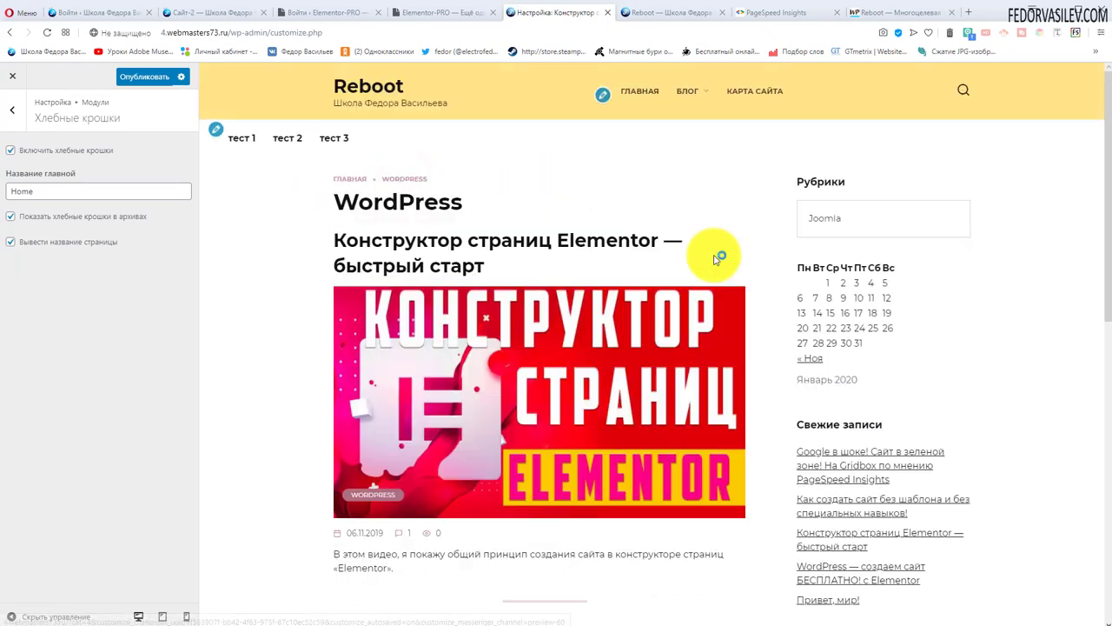
scroll(393, 187, down, 8)
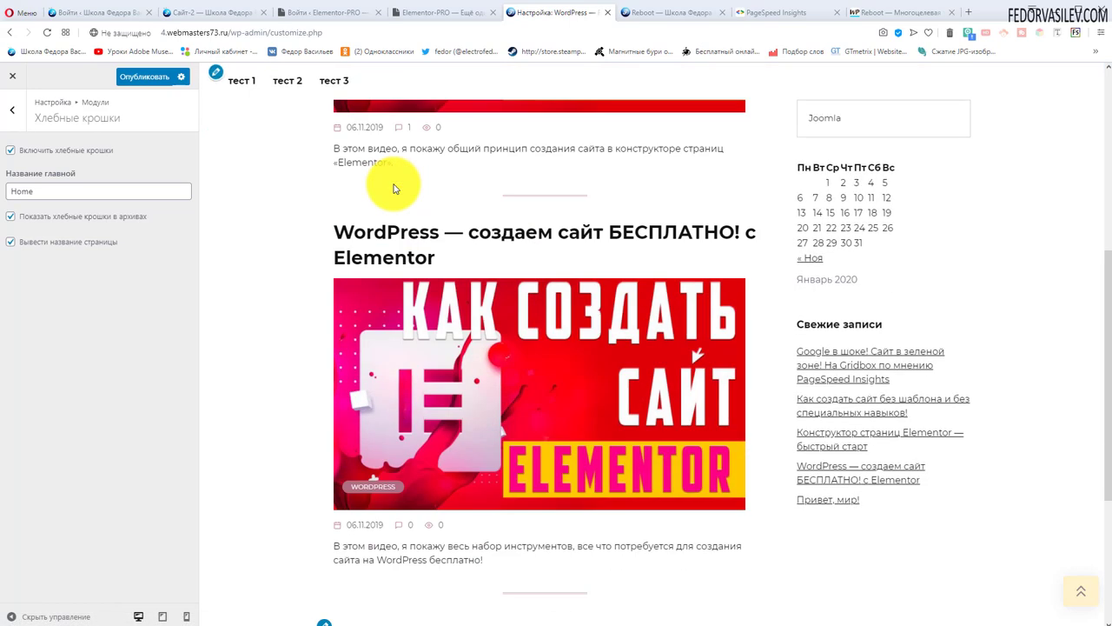
scroll(417, 226, up, 8)
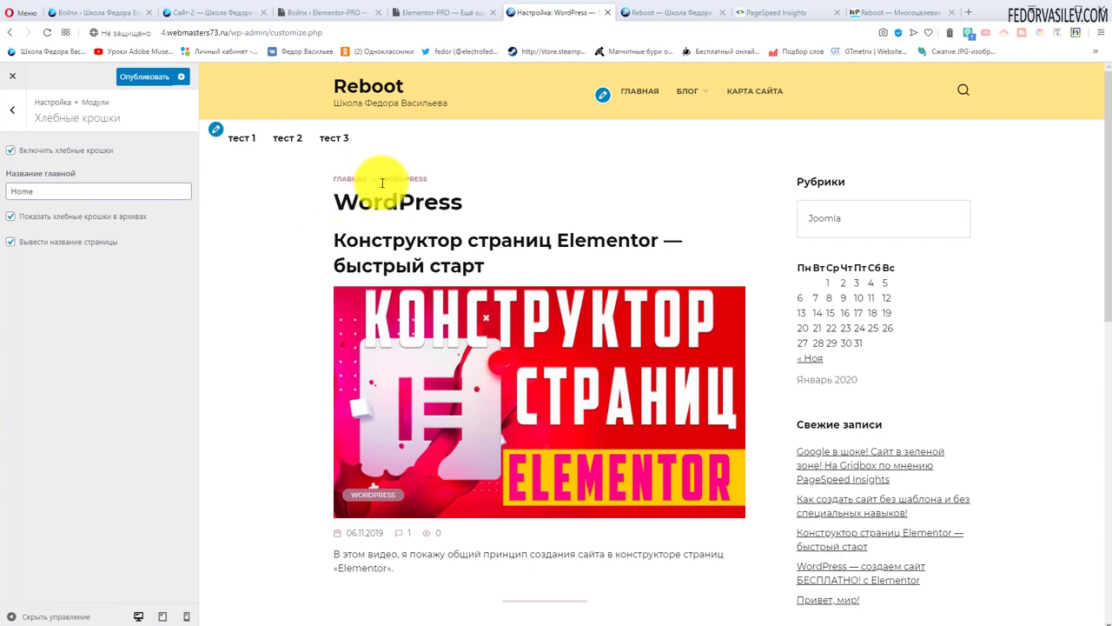
triple_click(329, 181)
click(287, 198)
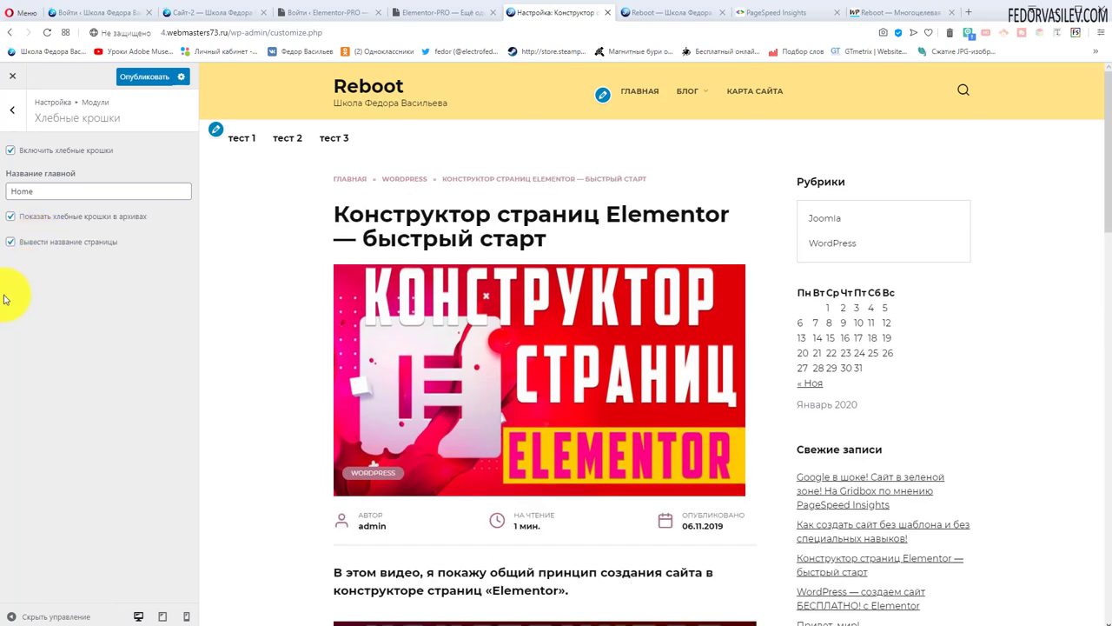
- View the sitemap and WordPress category pages in the preview, and turn off Показать хлебные крошки в архивах
click(756, 97)
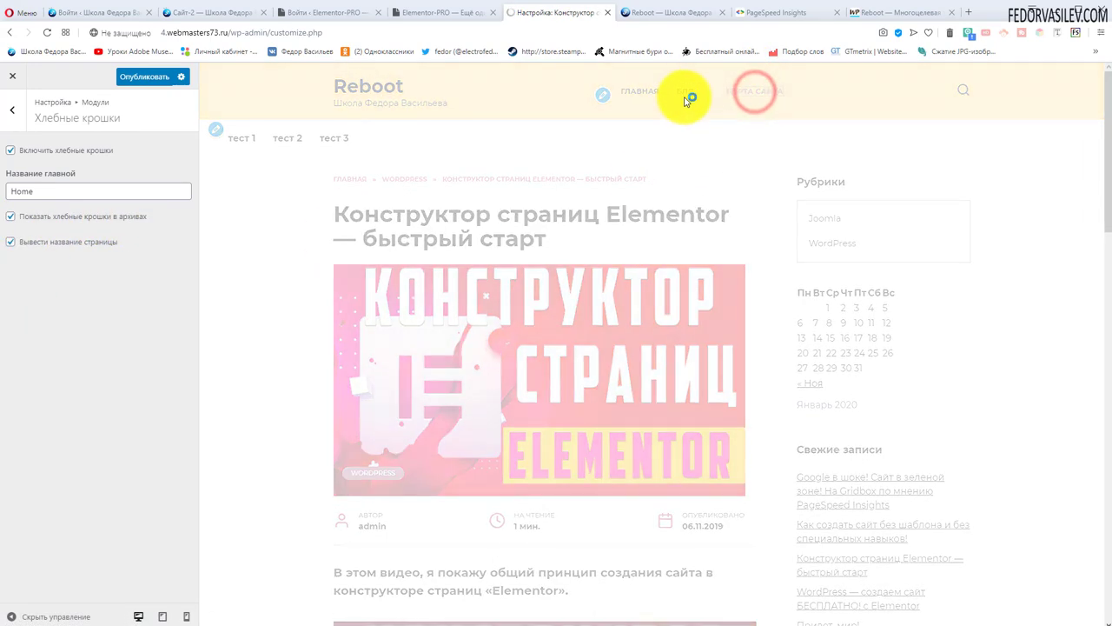
click(698, 106)
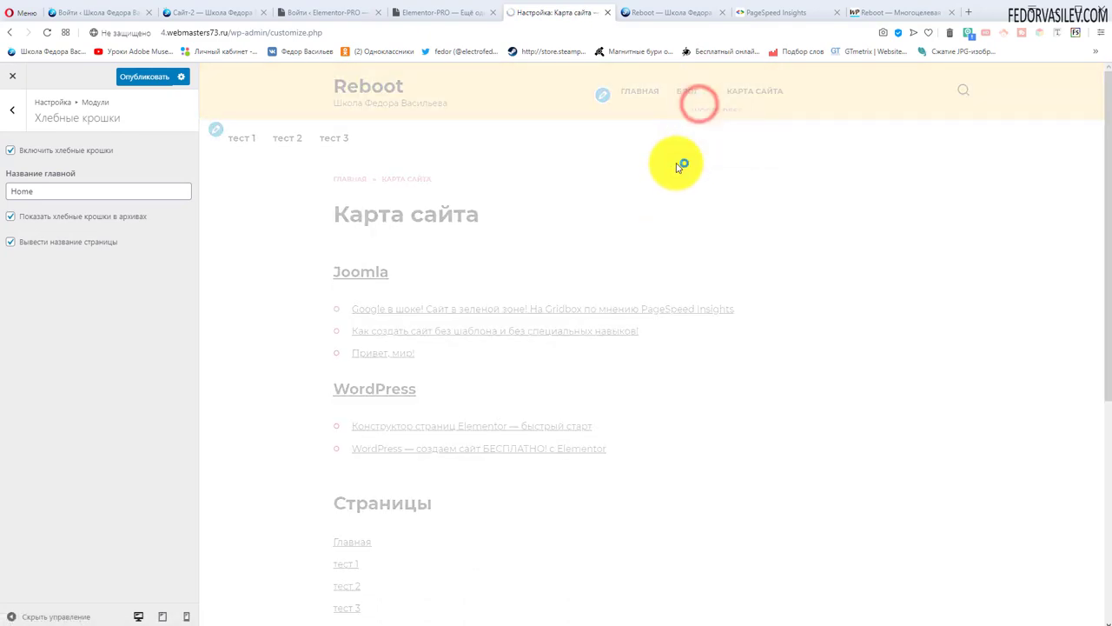
scroll(478, 271, down, 3)
scroll(484, 266, up, 3)
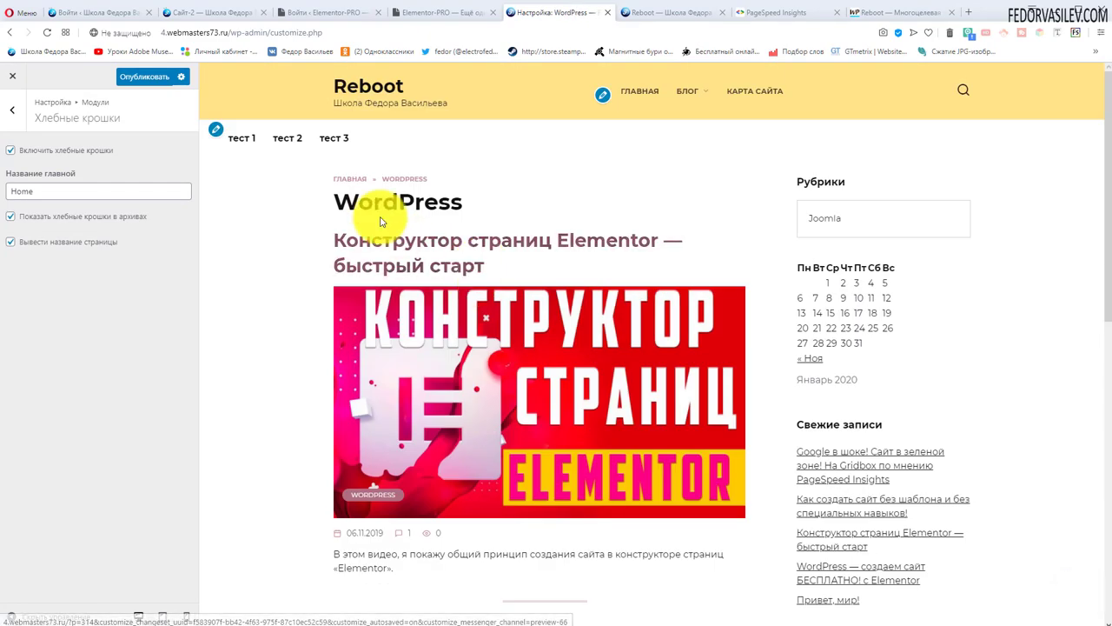
click(12, 216)
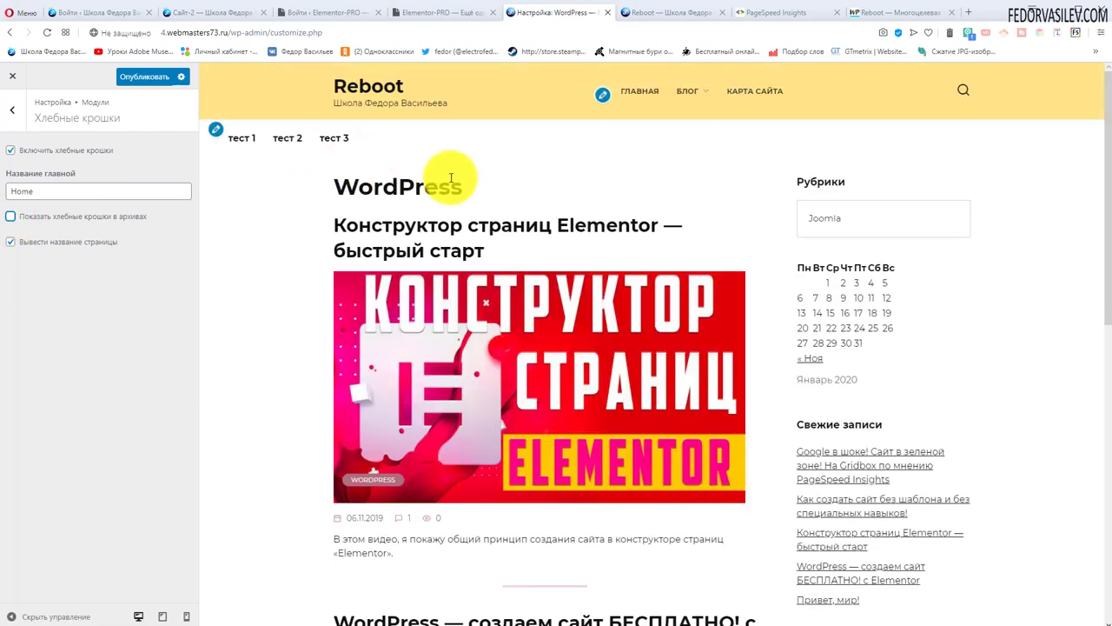
scroll(671, 201, down, 3)
scroll(670, 217, down, 2)
scroll(379, 278, up, 4)
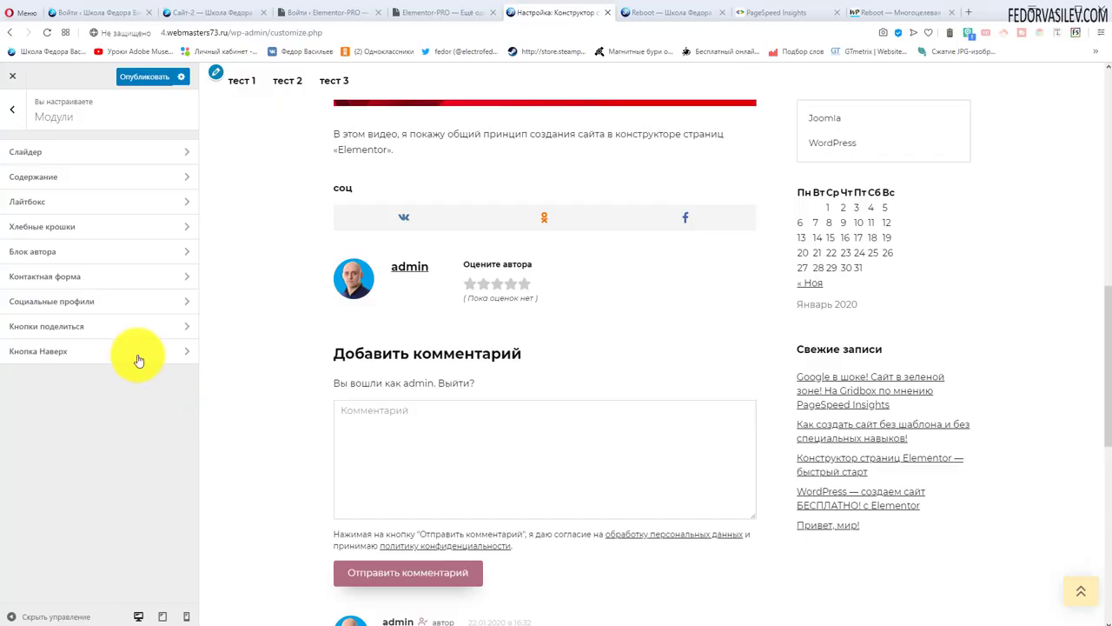
- Open the Блок автора settings, try turning off Выводить ссылку на страницу автора, and turn it back on
click(47, 254)
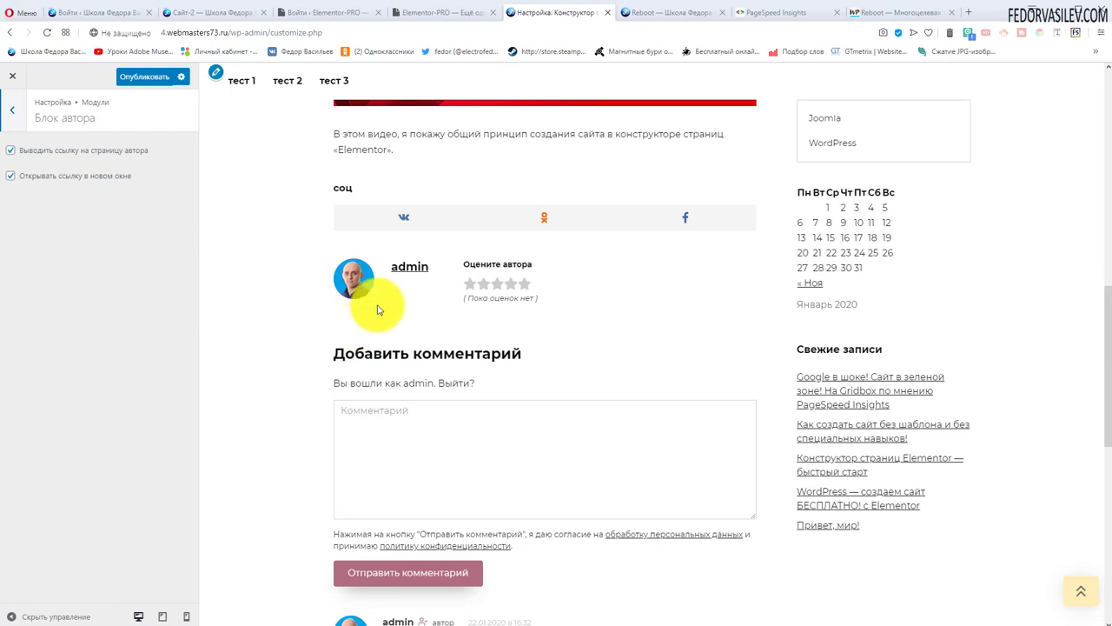
click(11, 151)
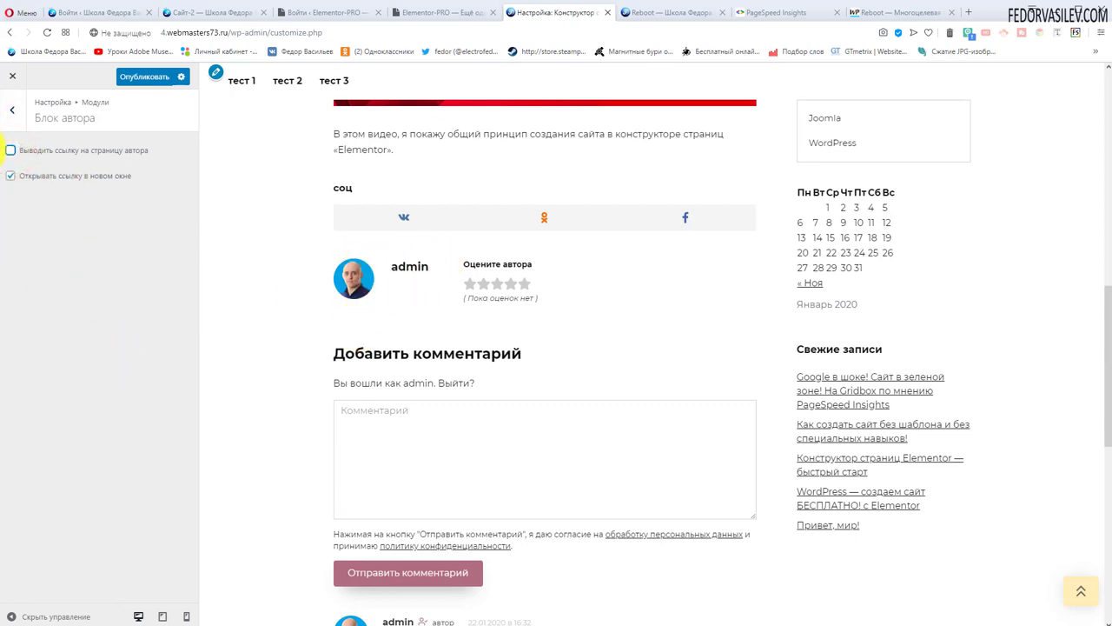
click(11, 151)
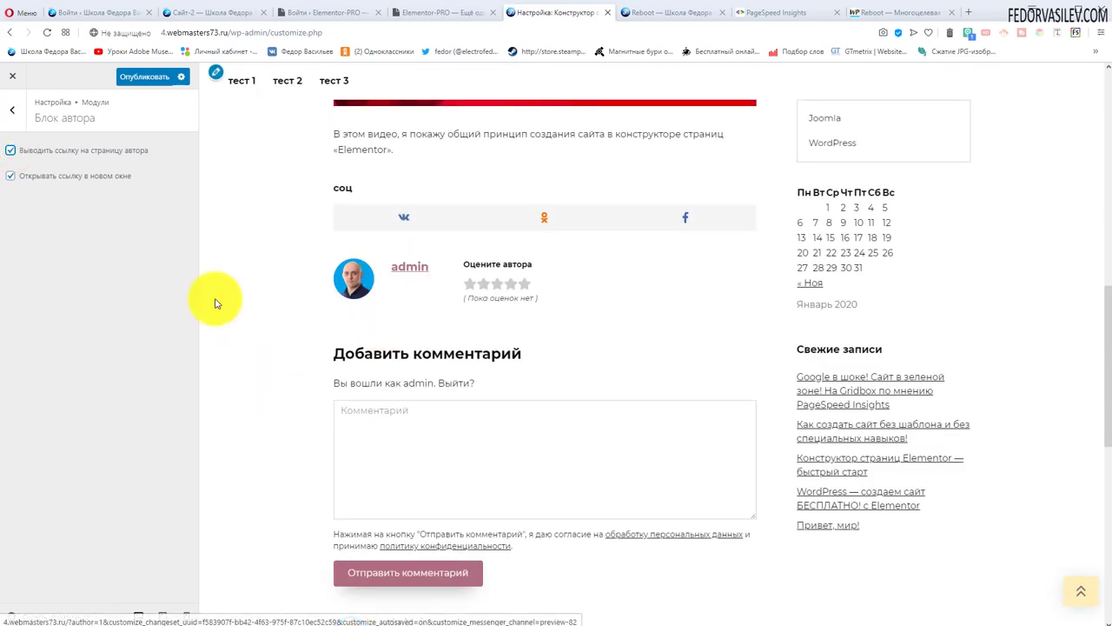
- On the live site, open the first post, follow the author link below it, and look through the author's page
click(652, 12)
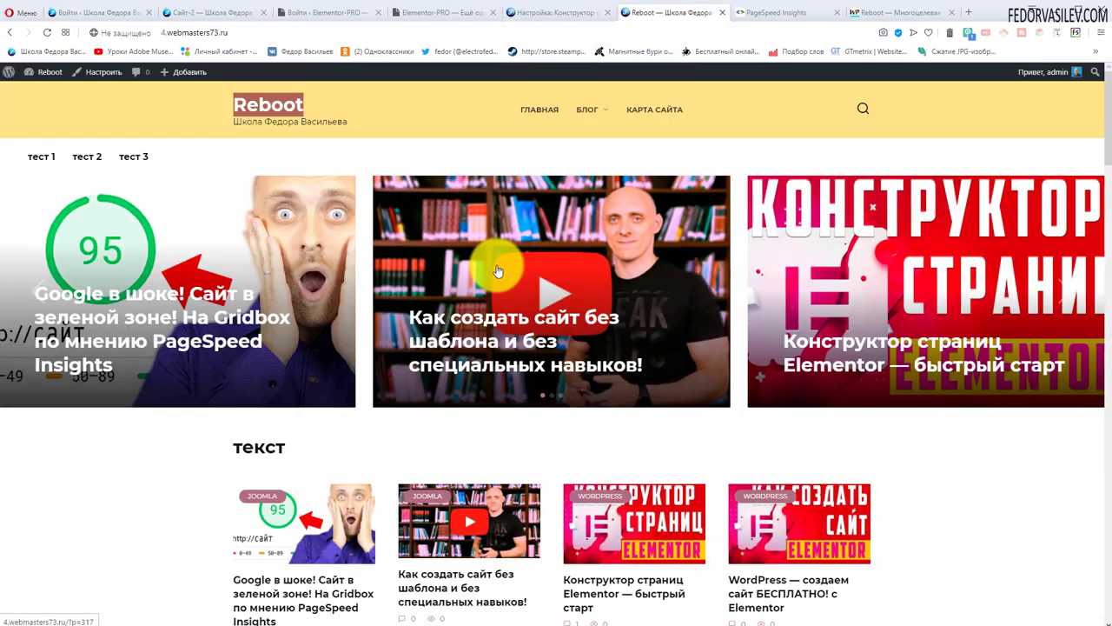
scroll(405, 300, down, 3)
scroll(405, 300, up, 3)
click(298, 489)
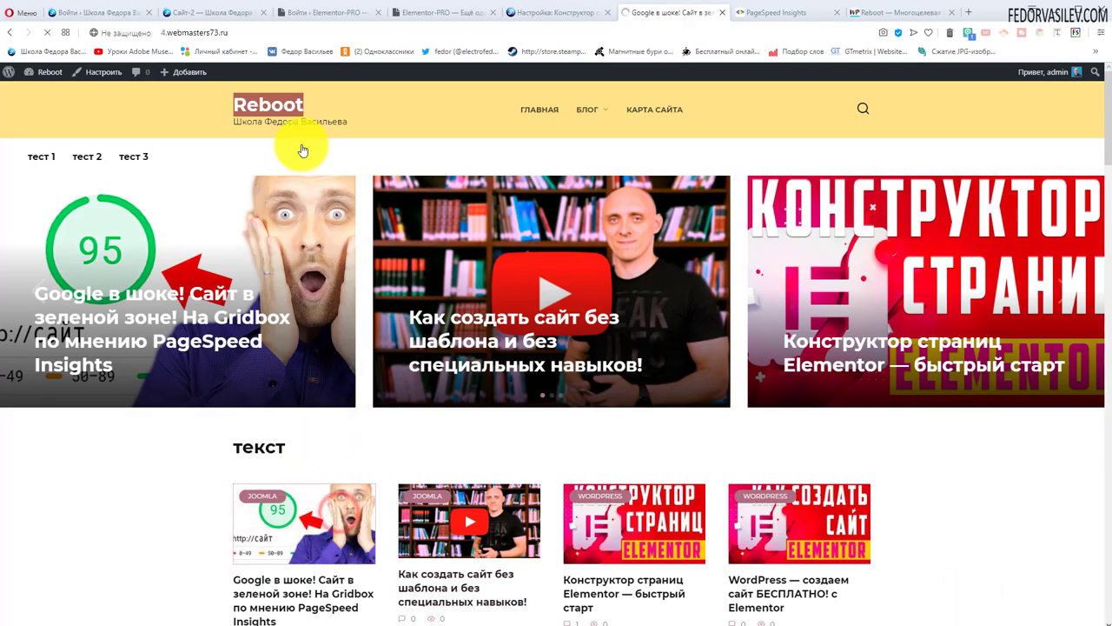
scroll(299, 163, down, 5)
scroll(305, 162, down, 2)
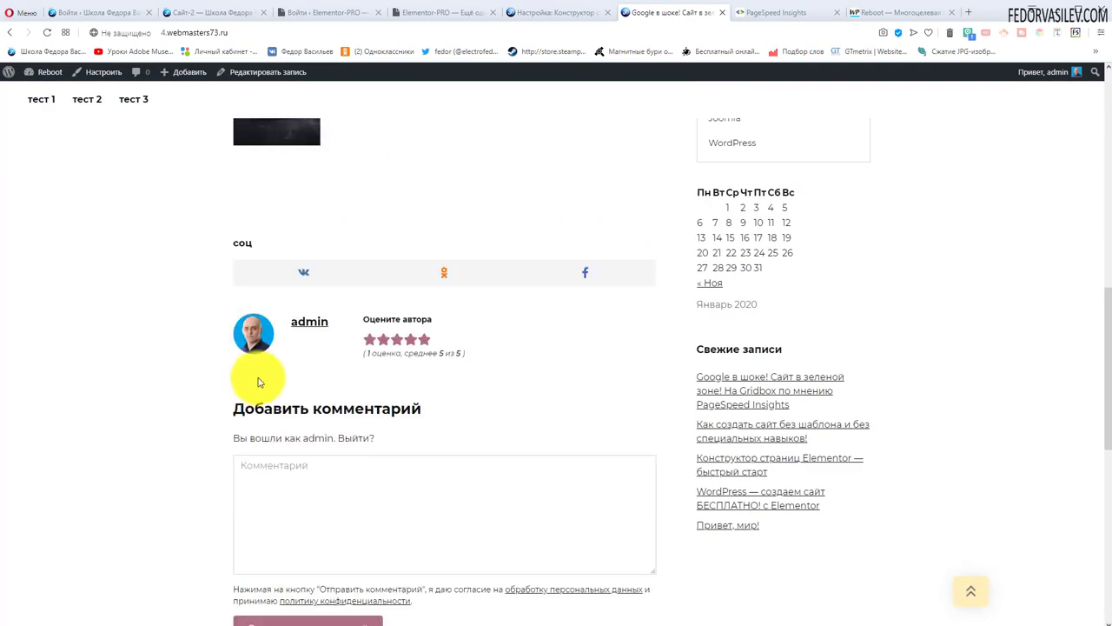
click(311, 324)
scroll(521, 291, down, 10)
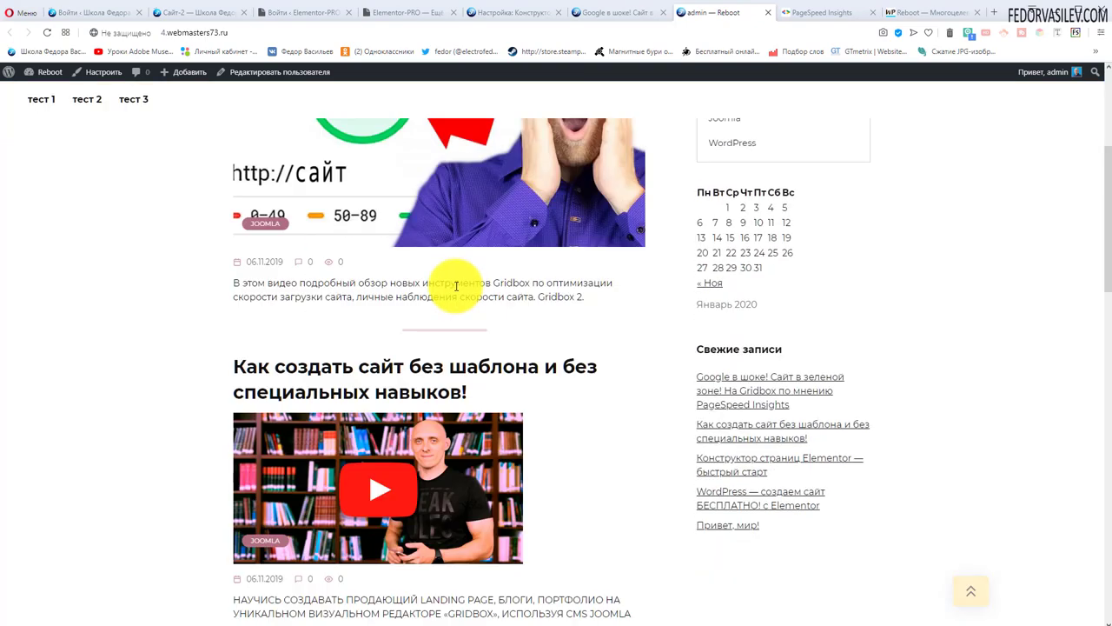
scroll(466, 209, up, 10)
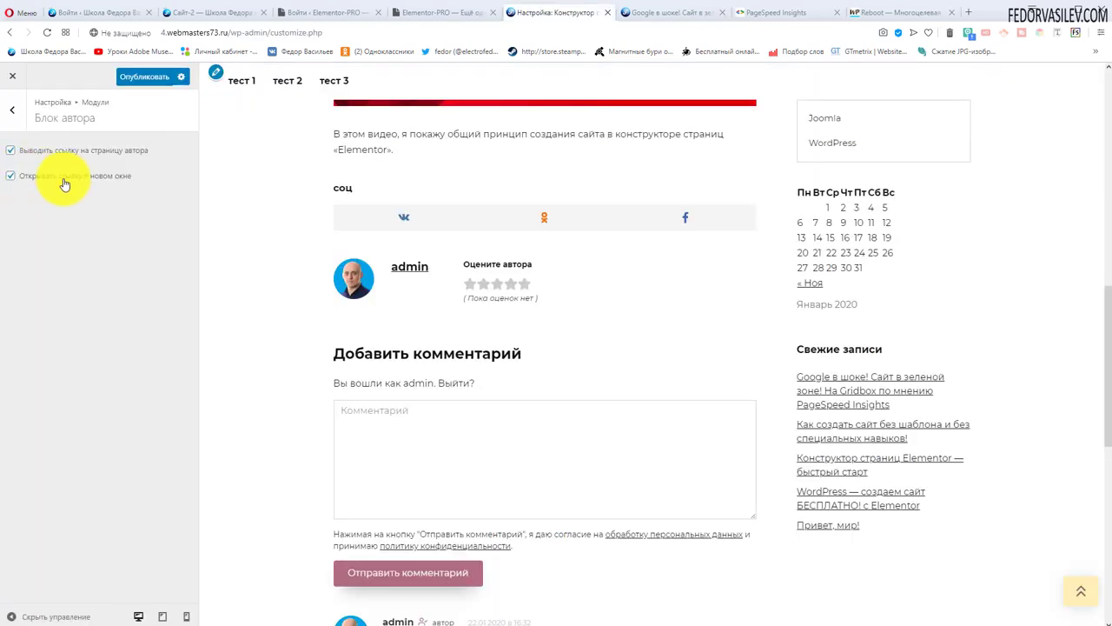
- Open the Контактная форма module settings and compare the text before the Отправить button with the contact form in the preview
click(7, 120)
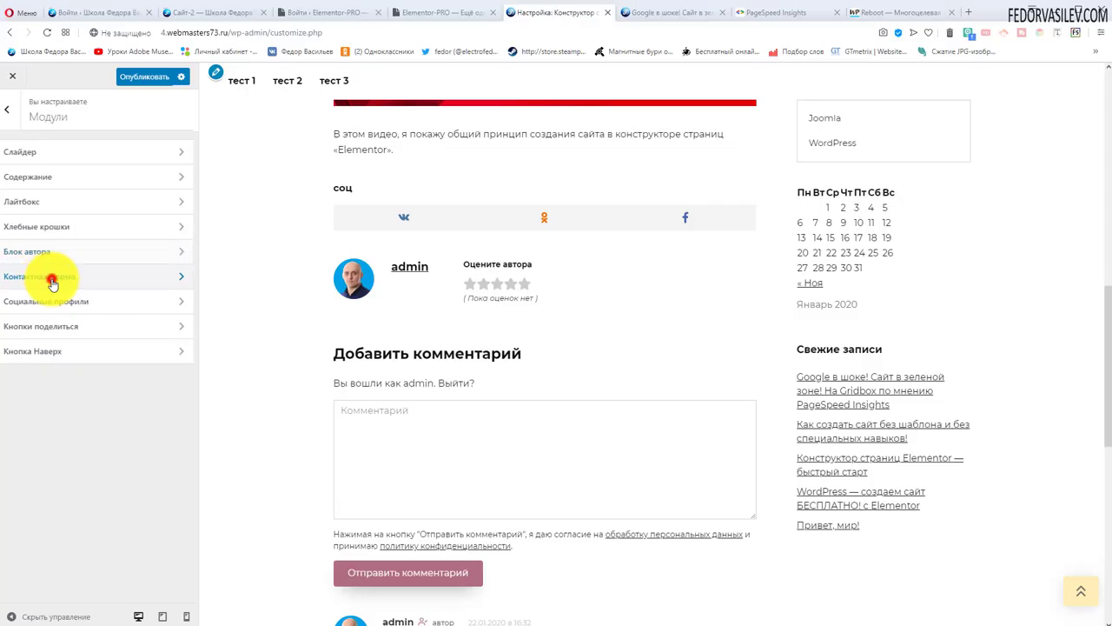
click(52, 278)
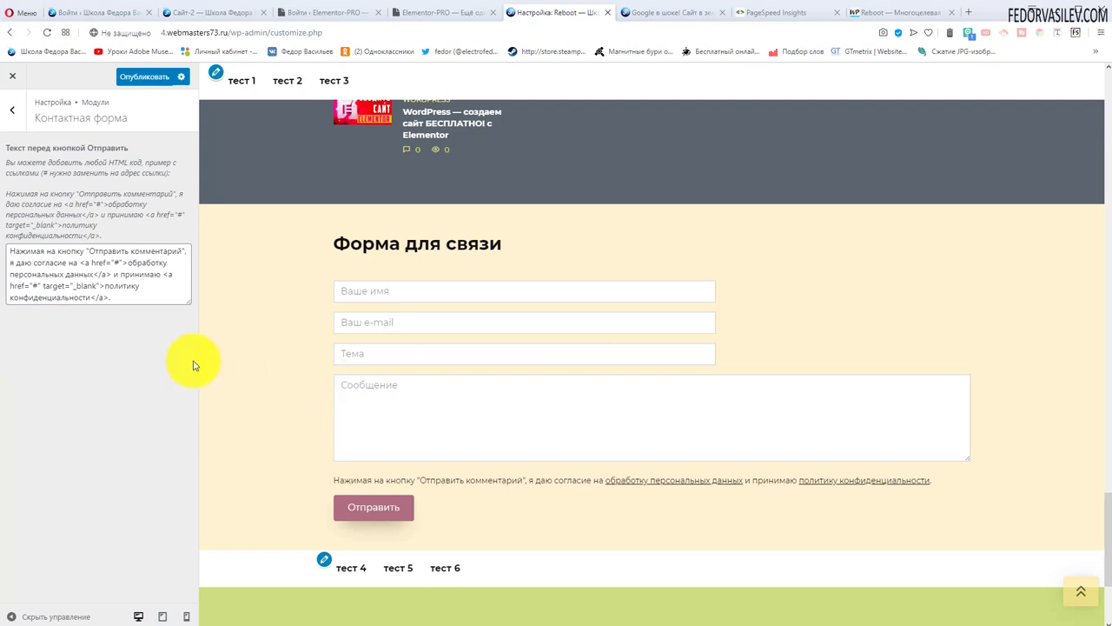
scroll(343, 303, down, 1)
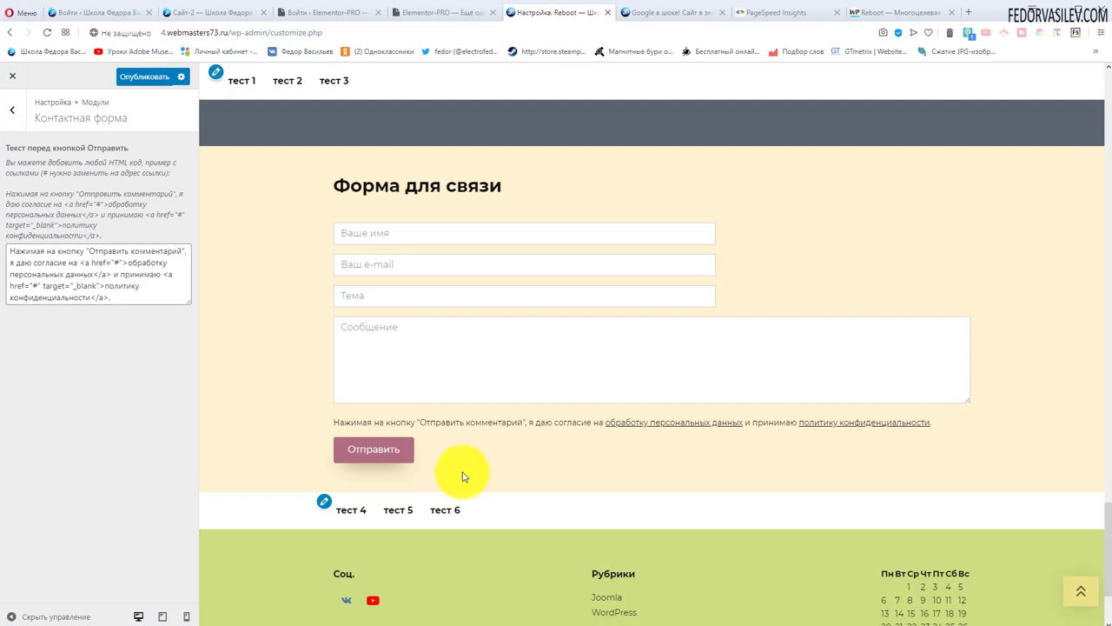
drag(129, 297, 438, 439)
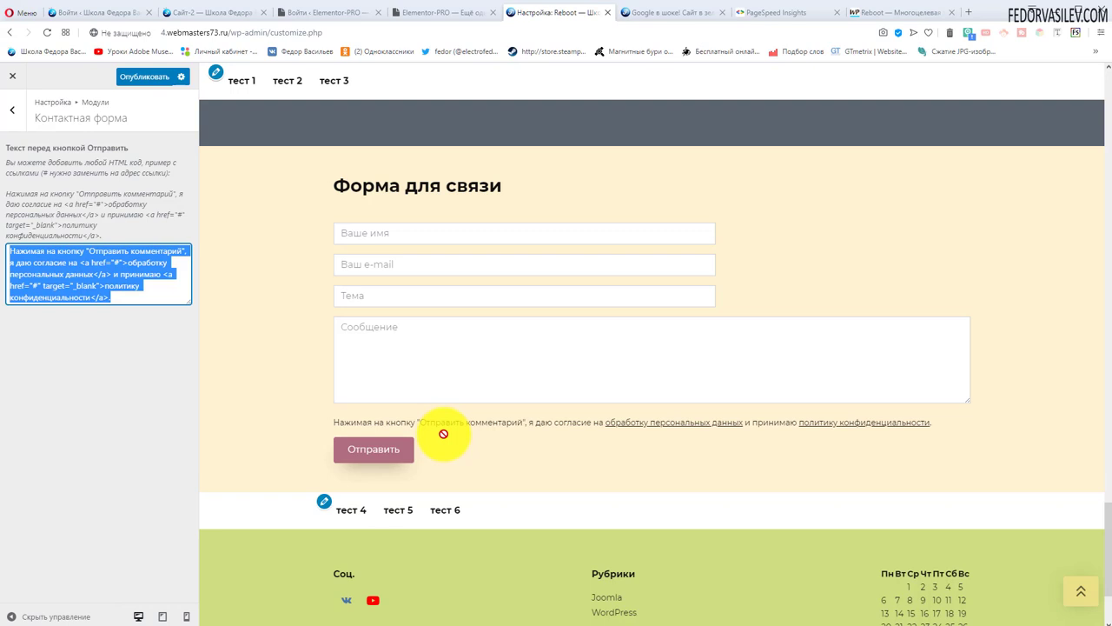
drag(457, 438, 596, 428)
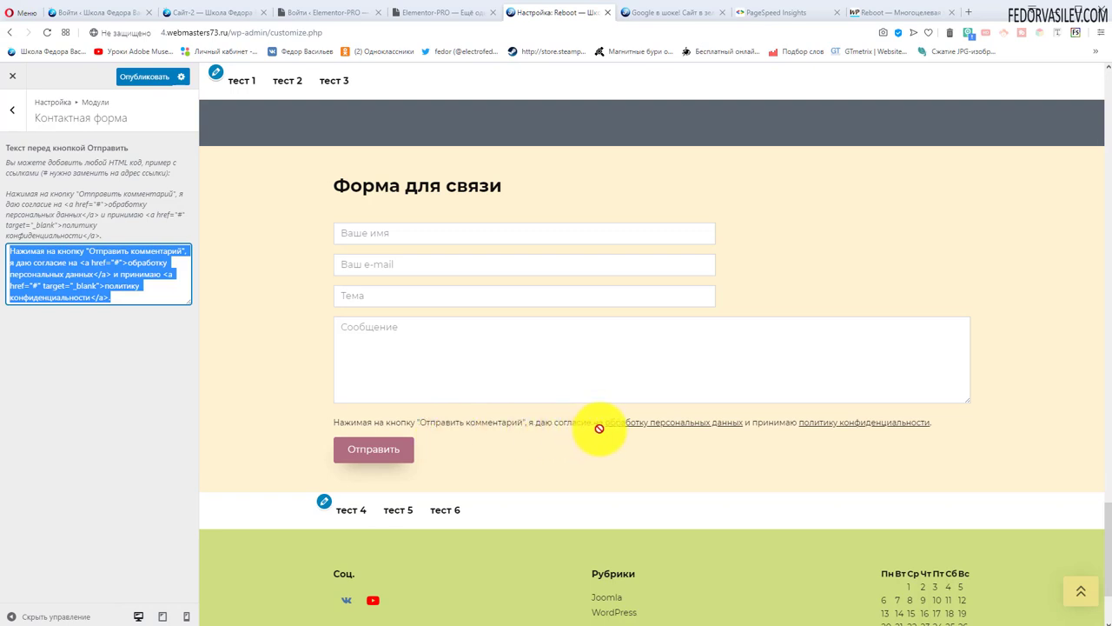
drag(599, 429, 409, 458)
- Insert the [contactform] shortcode into the body of the new форма page and publish the page
click(463, 356)
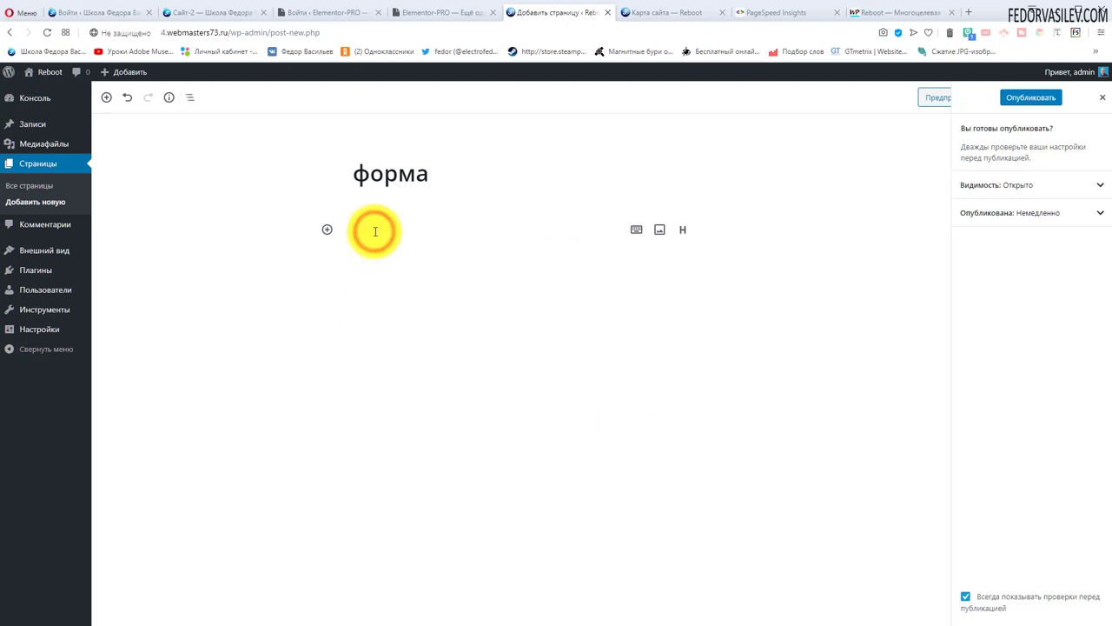
text([contactform])
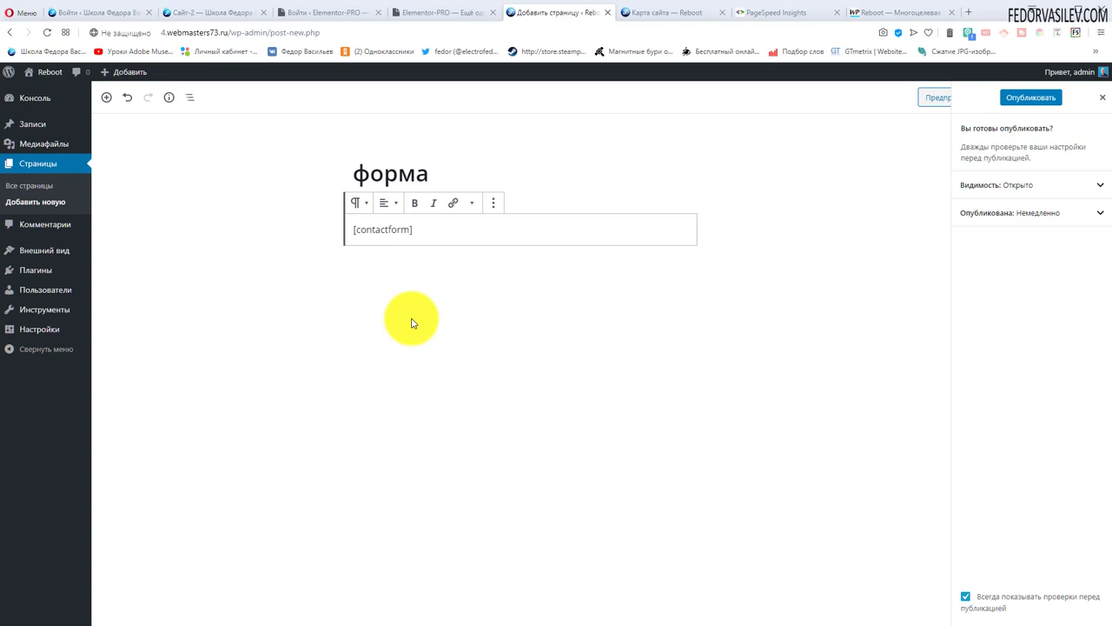
click(1032, 97)
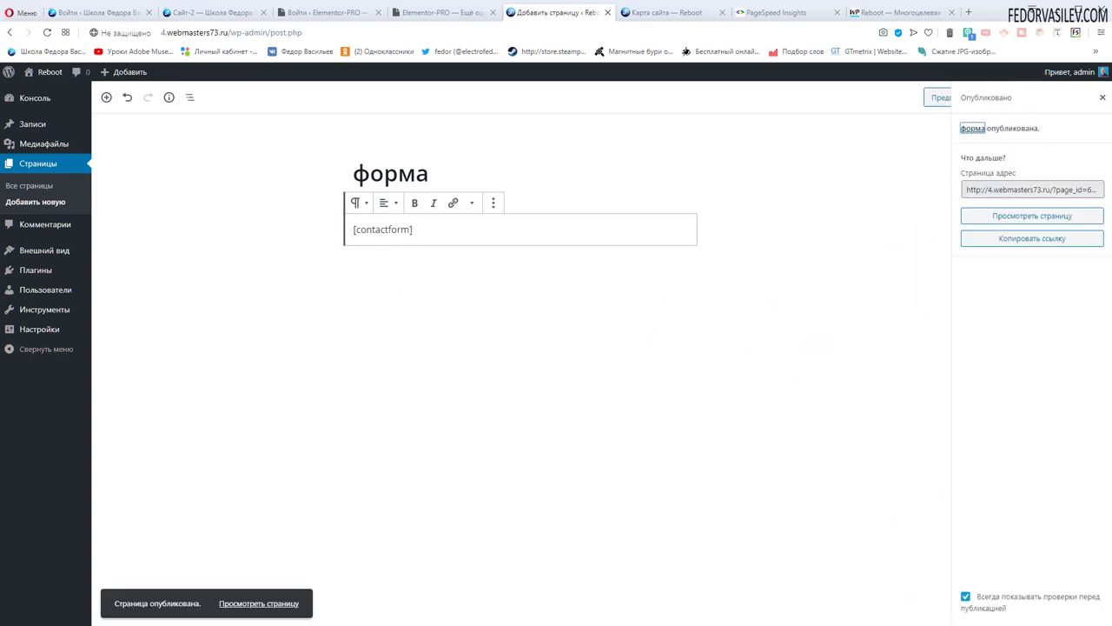
- On the live site, open the Форма page from the main menu and look over the contact form's fields
click(662, 12)
click(692, 109)
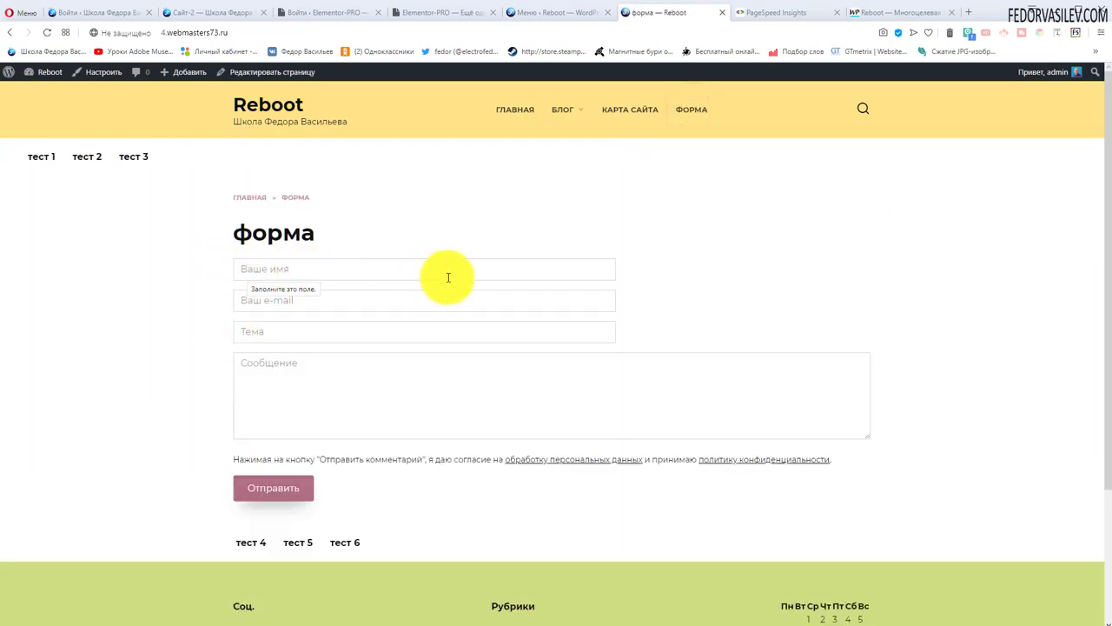
click(355, 370)
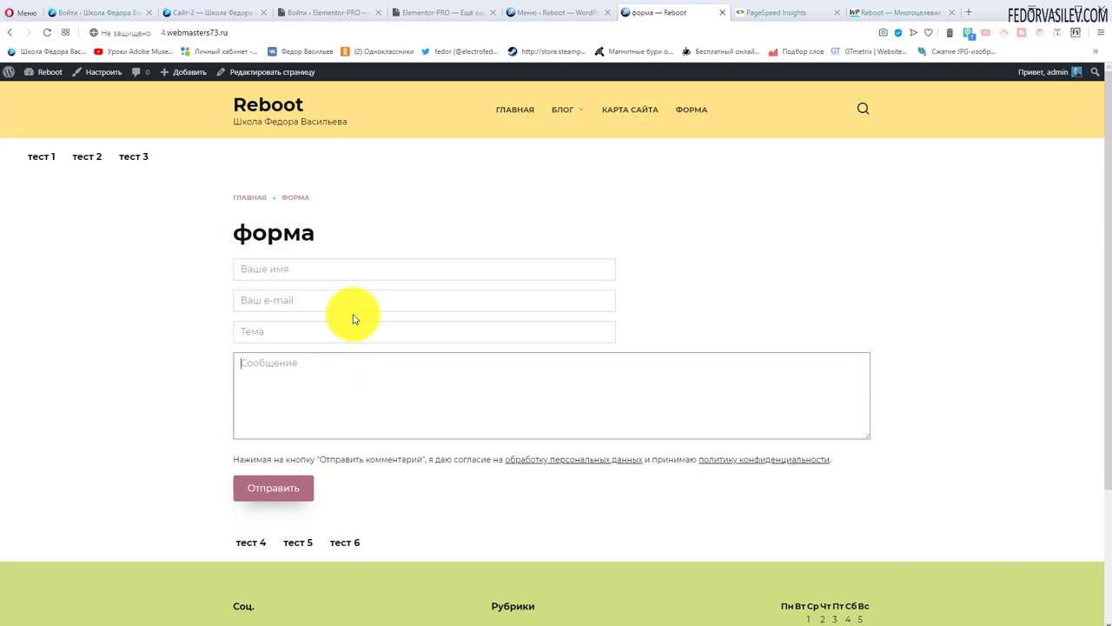
- Inspect the форма page with the browser's developer tools and check how the contact form looks at mobile width
right_click(550, 535)
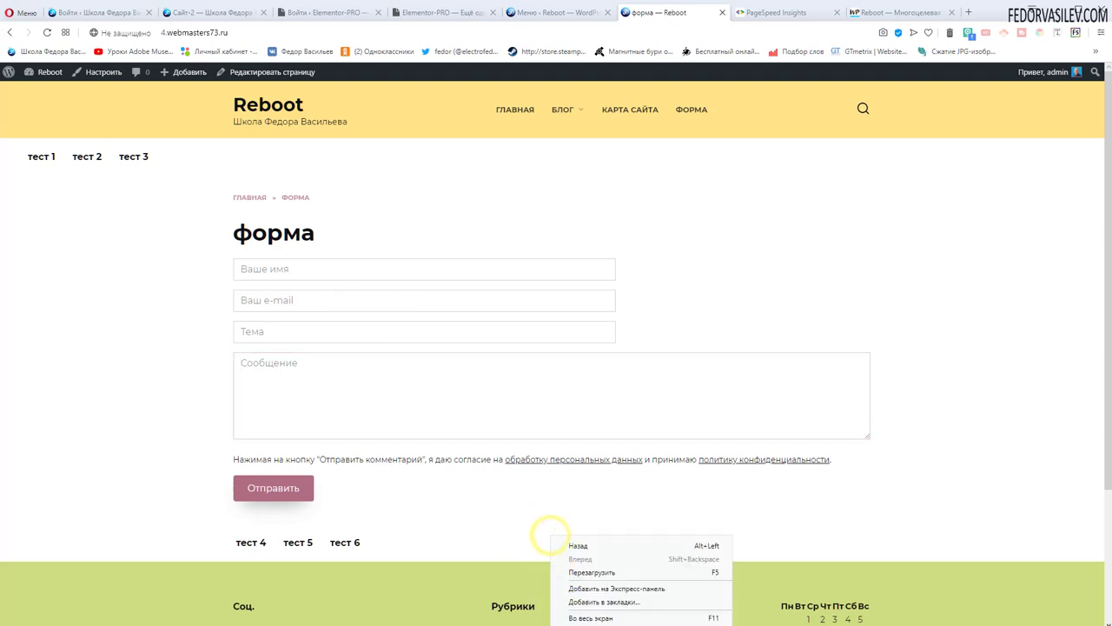
click(640, 622)
scroll(214, 315, down, 5)
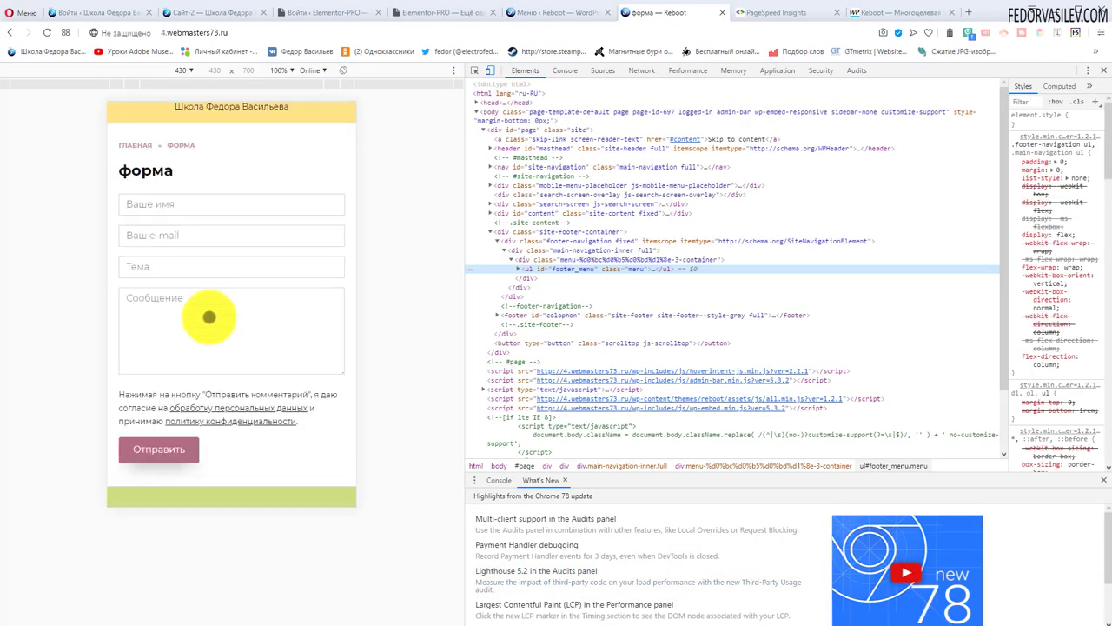
scroll(264, 465, up, 2)
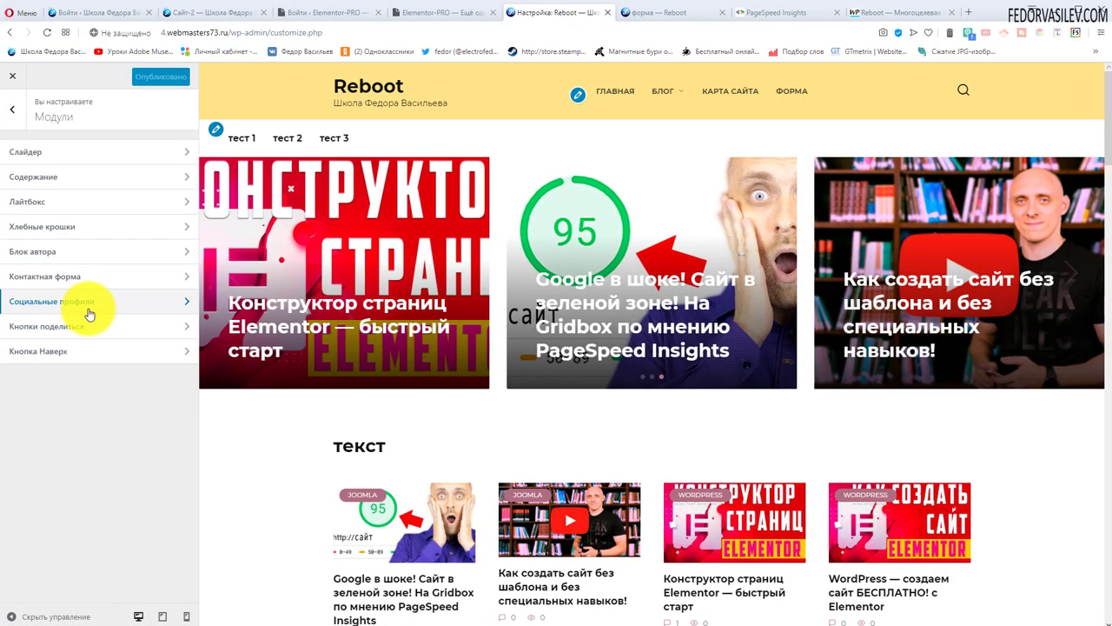
- Find the social icons in the customizer preview's footer, and open the Социальные профили settings to examine the Vk link
scroll(640, 318, down, 5)
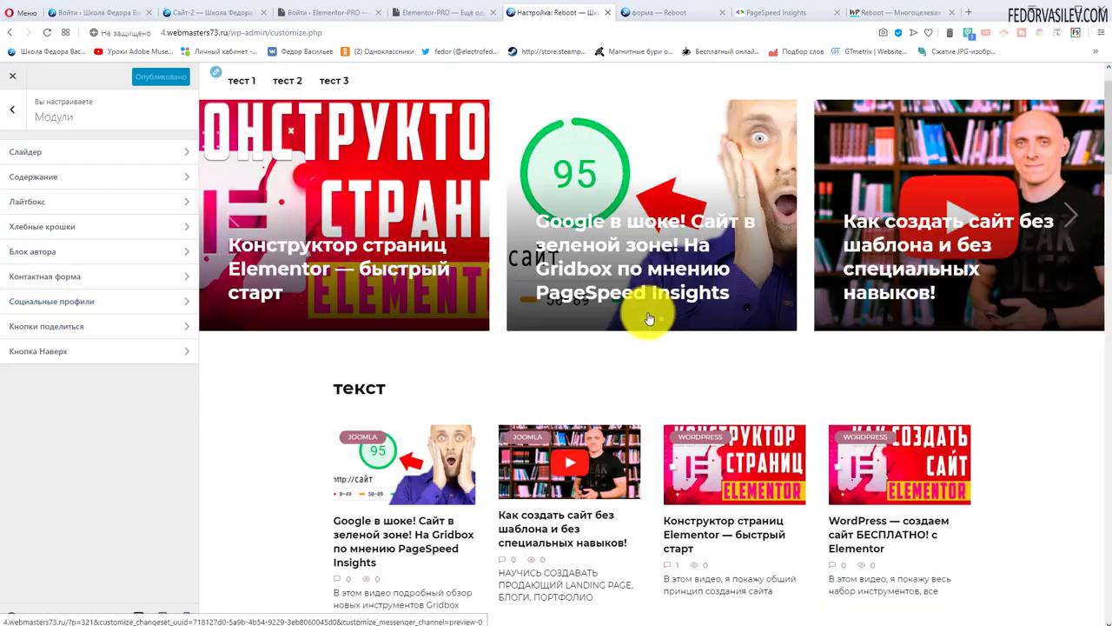
scroll(644, 310, down, 5)
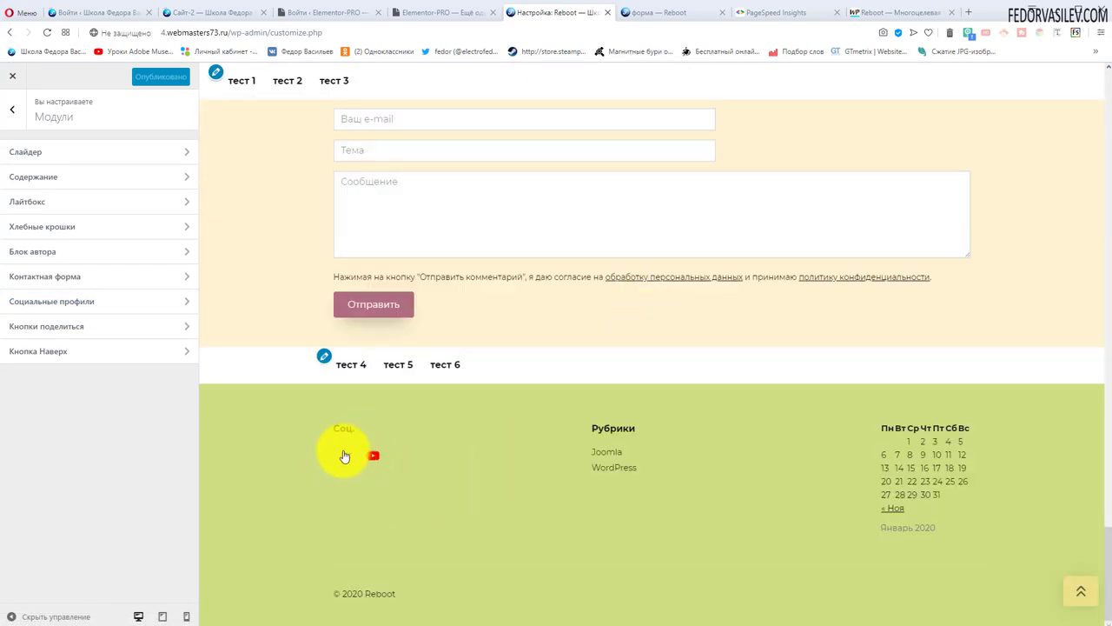
click(1107, 596)
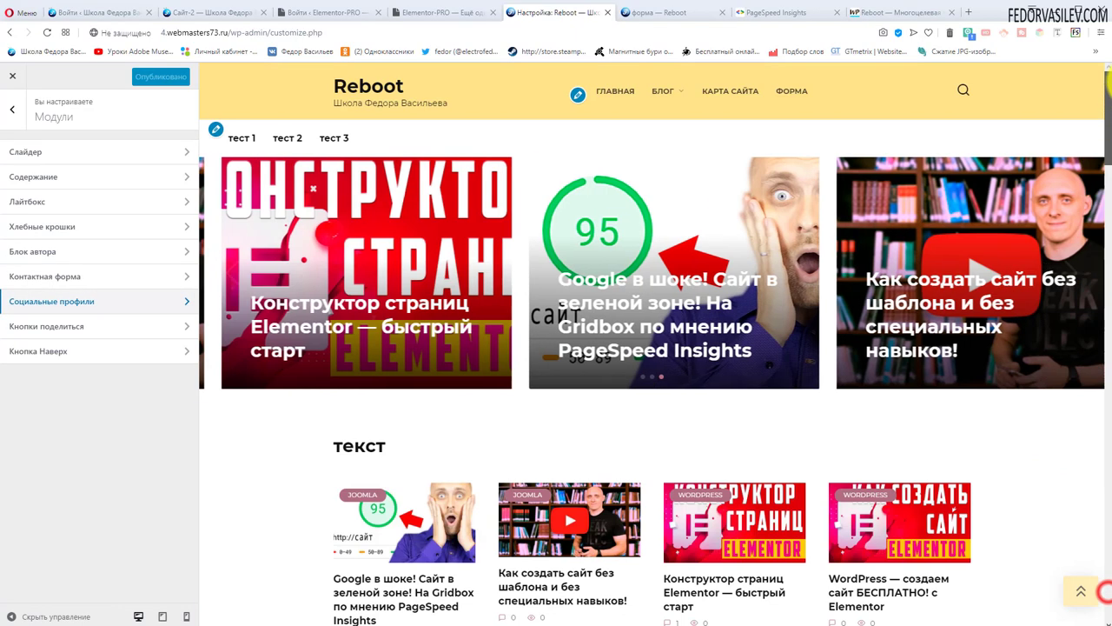
click(76, 306)
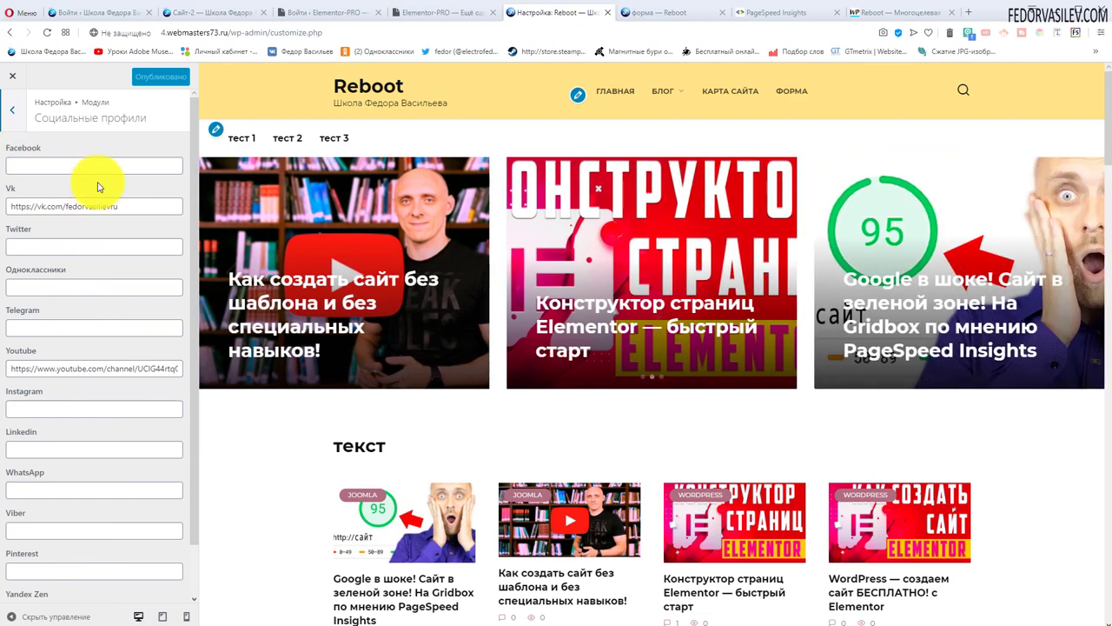
triple_click(120, 206)
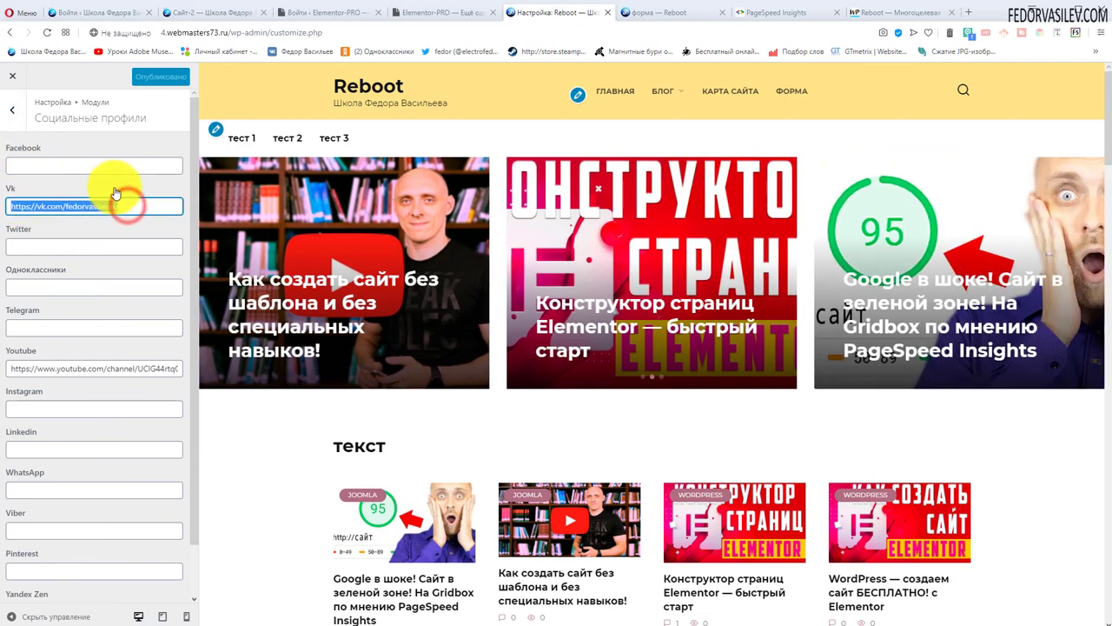
- Look through the social profile link fields down to the option for hiding links via JS
scroll(21, 351, down, 1)
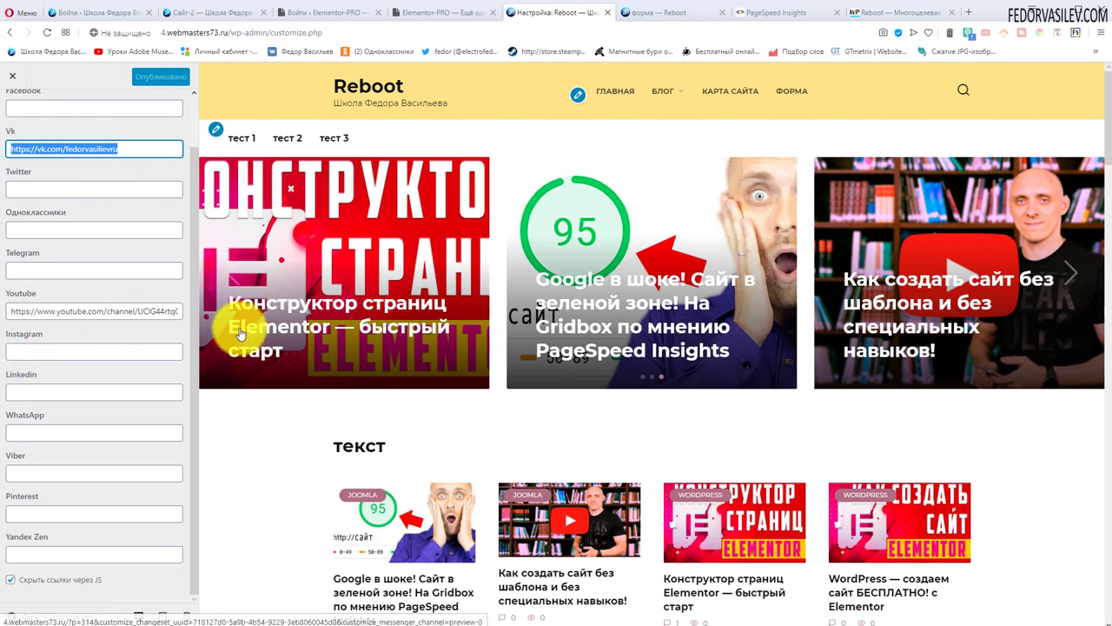
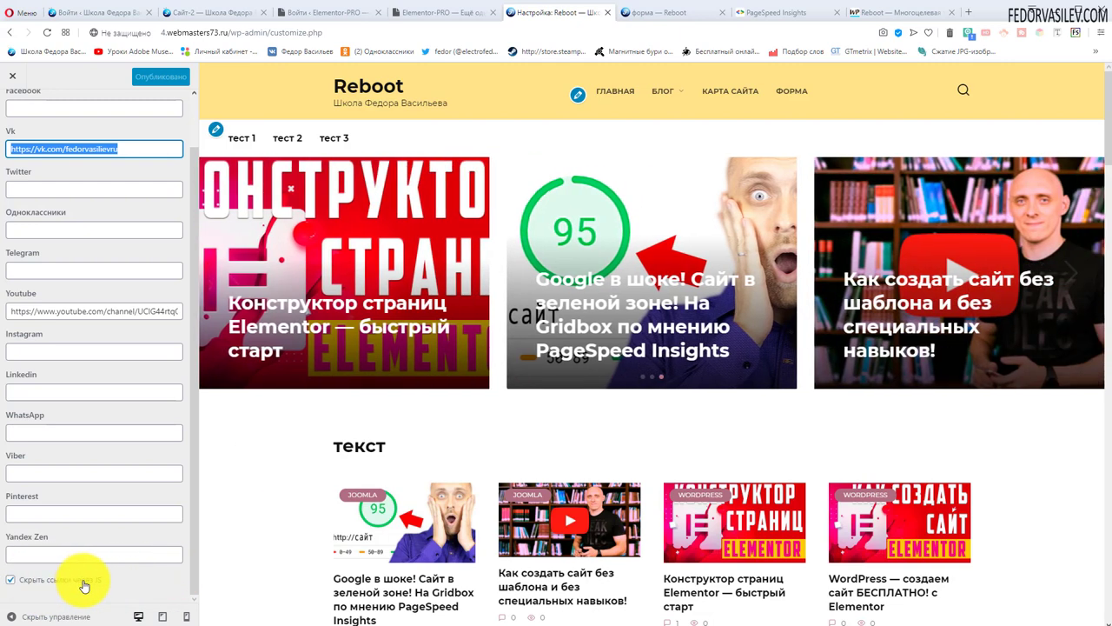
scroll(79, 373, up, 1)
scroll(578, 412, down, 20)
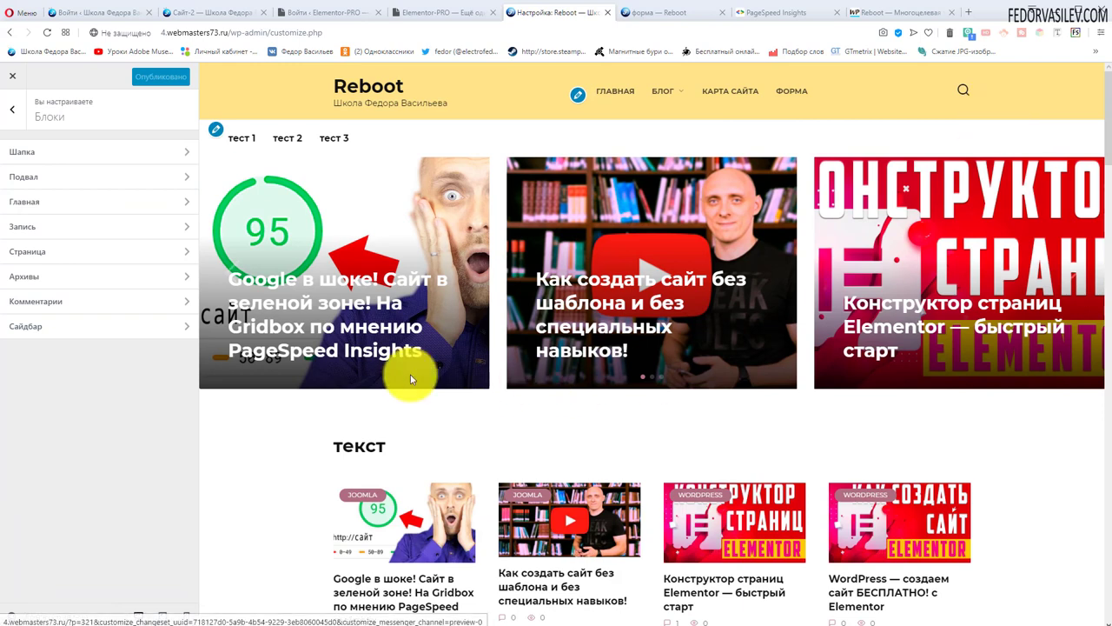
- Try enabling the social networks element (Социальные сети) in the header block's element order
click(13, 110)
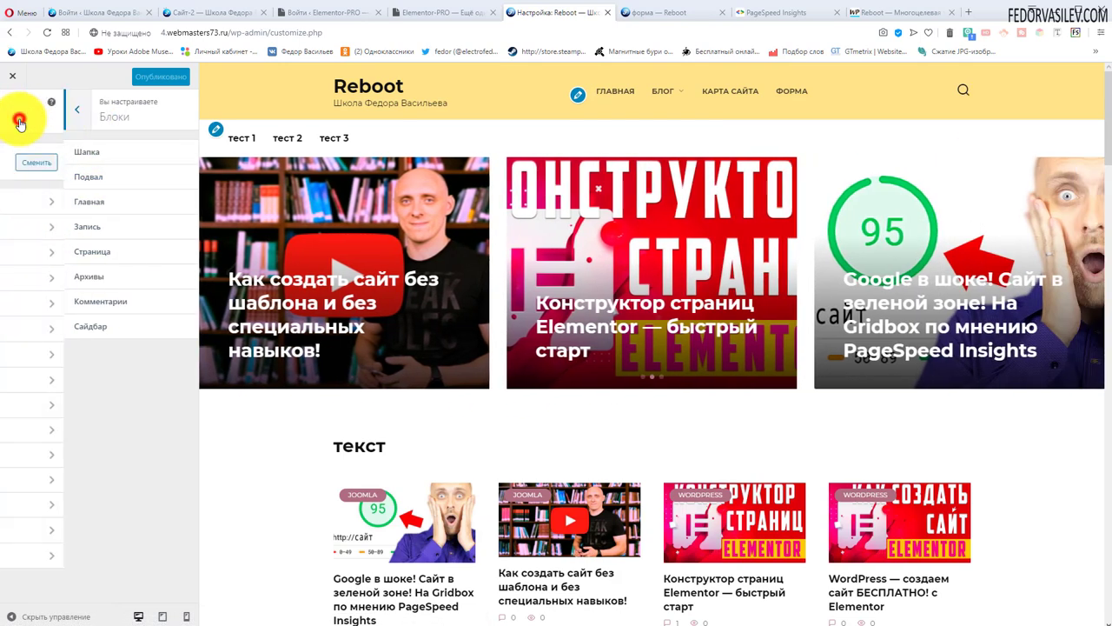
click(21, 226)
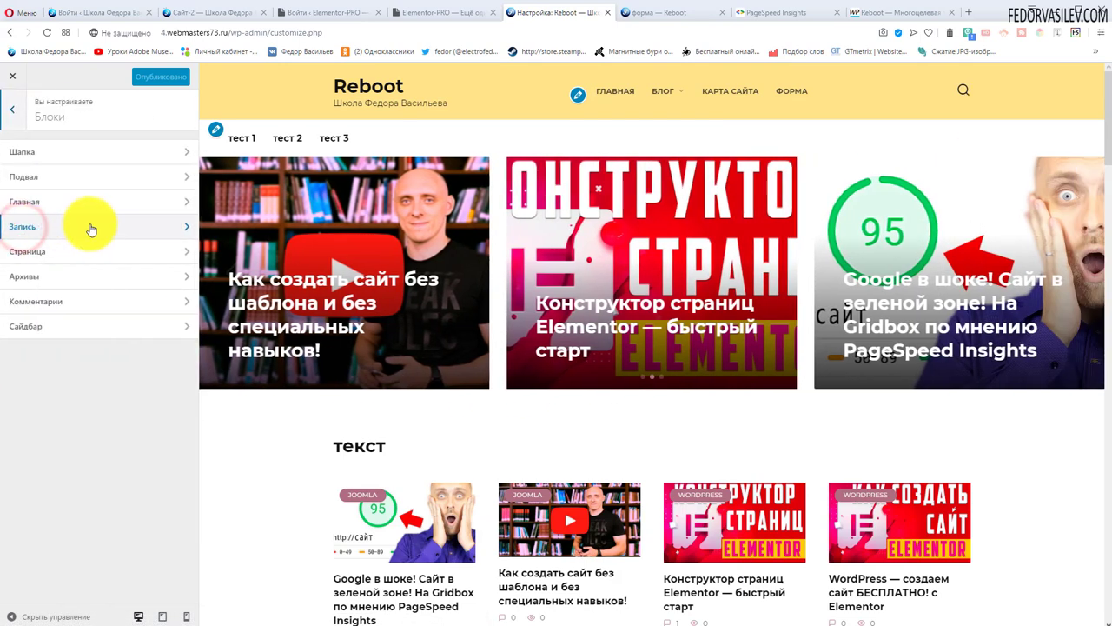
click(30, 151)
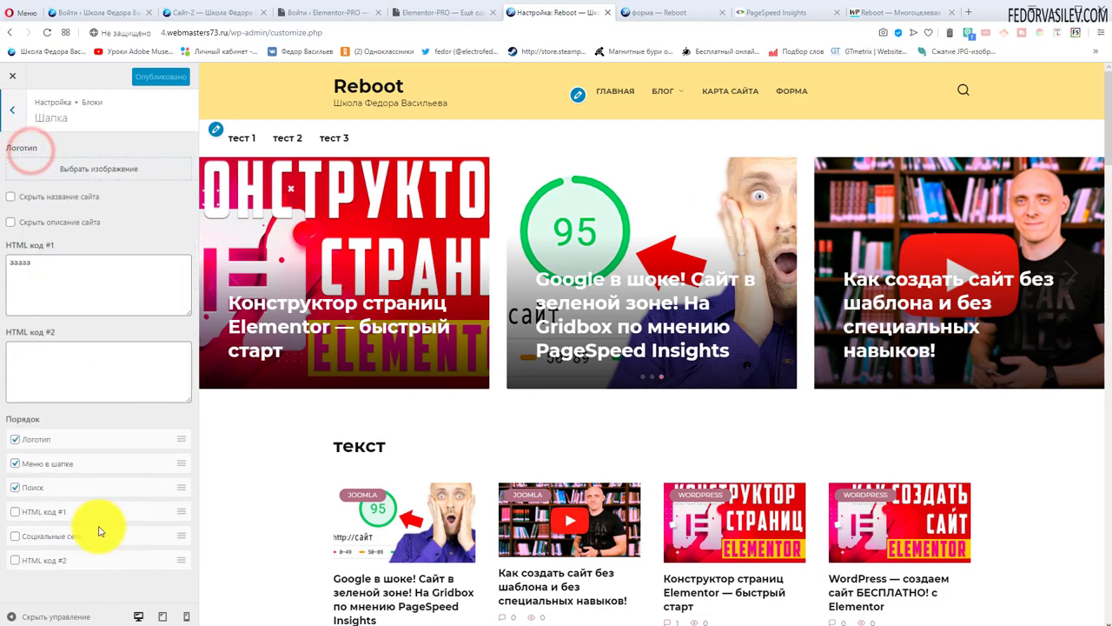
click(16, 536)
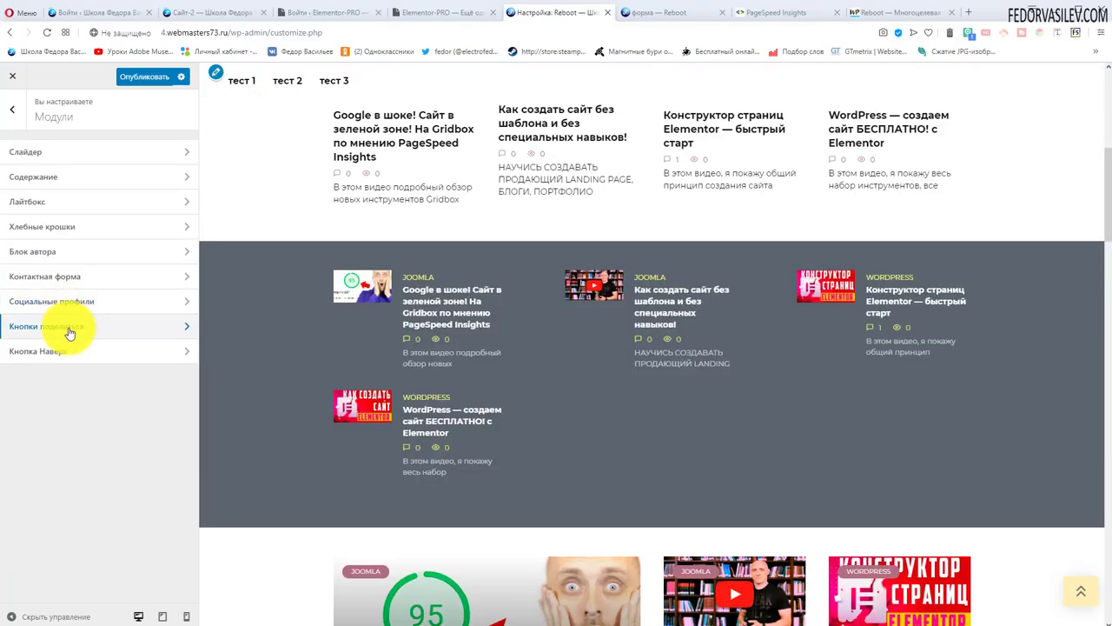
- Open the share buttons module and test VKontakte sharing from the Gridbox PageSpeed Insights article in the preview, closing the share window without sending
click(70, 329)
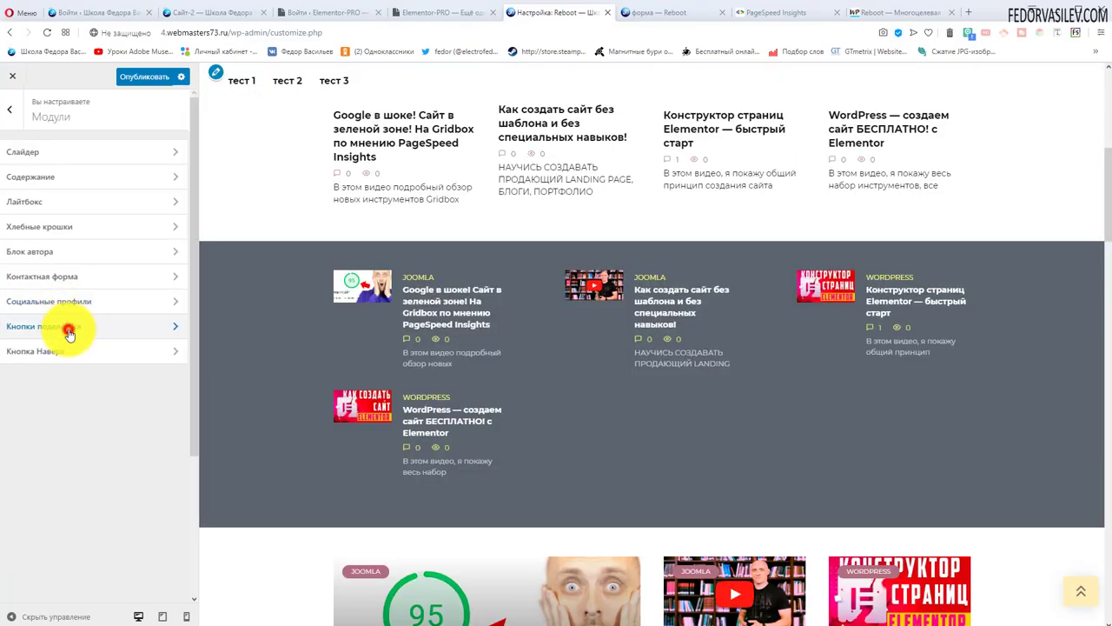
scroll(521, 326, down, 3)
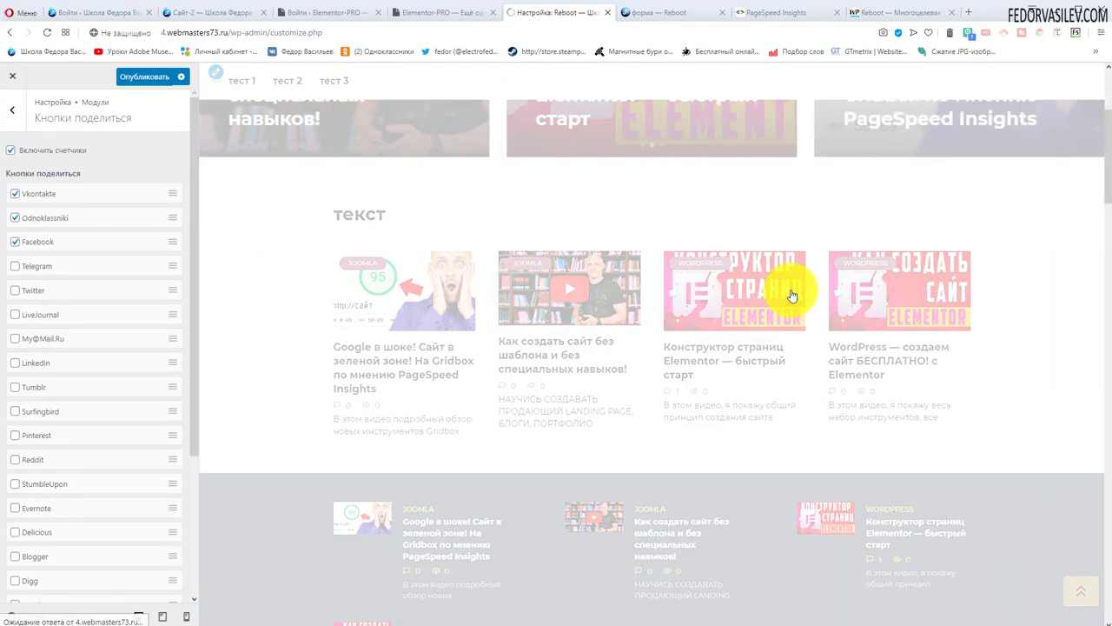
click(576, 268)
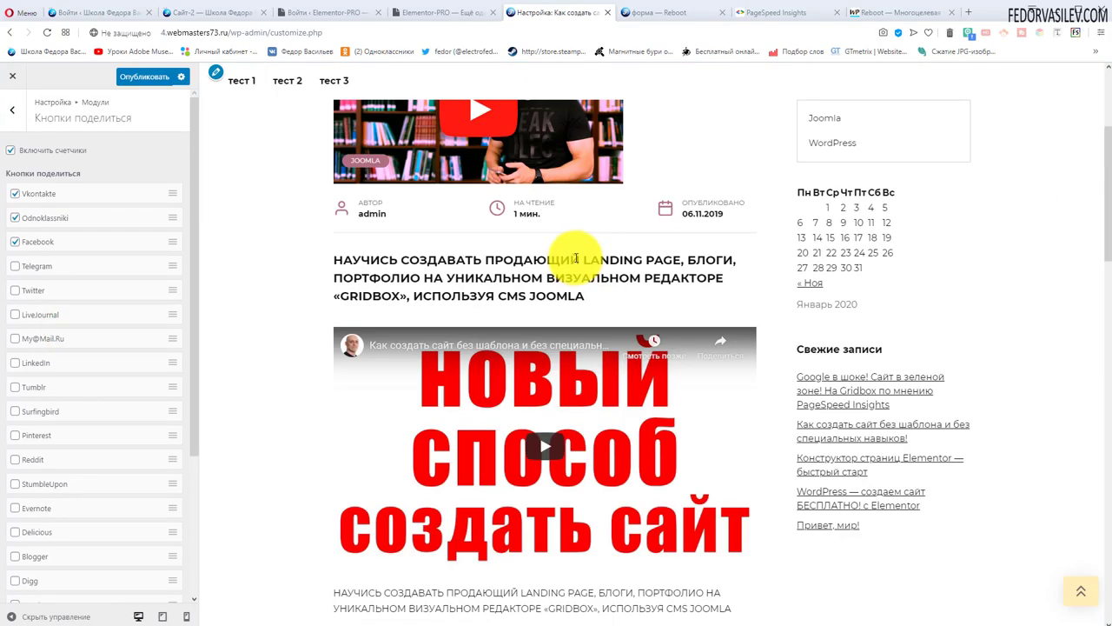
click(572, 239)
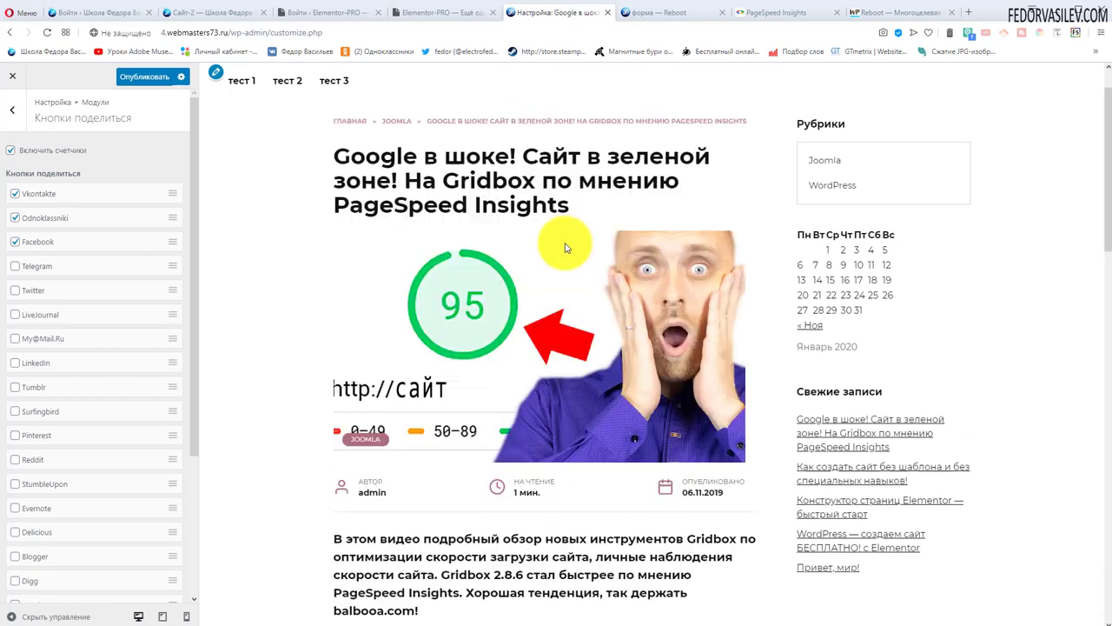
scroll(565, 248, down, 10)
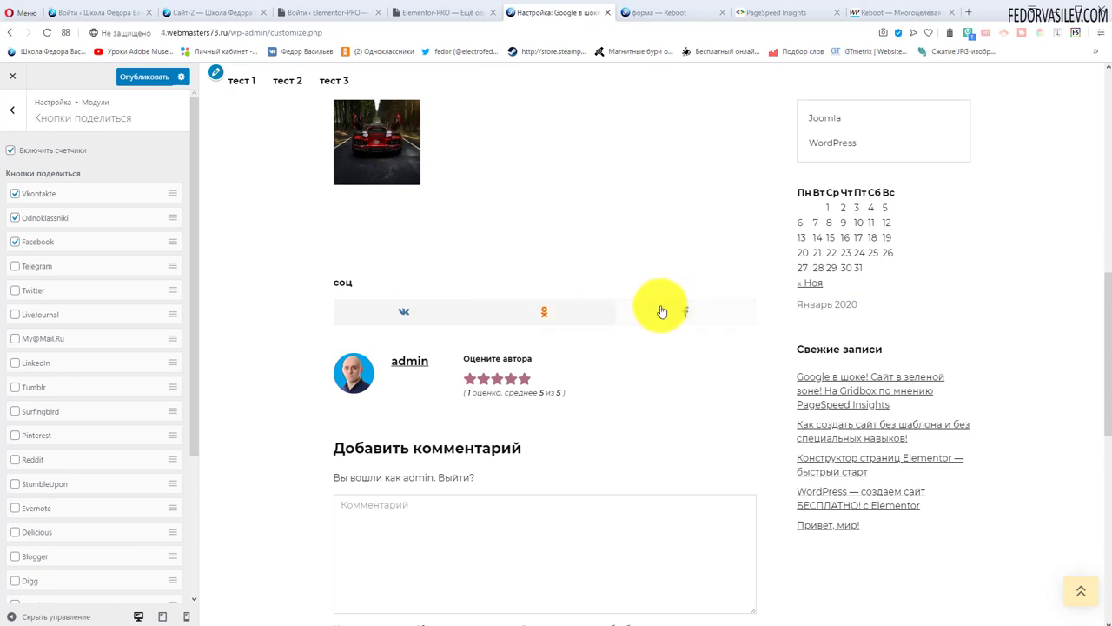
click(398, 309)
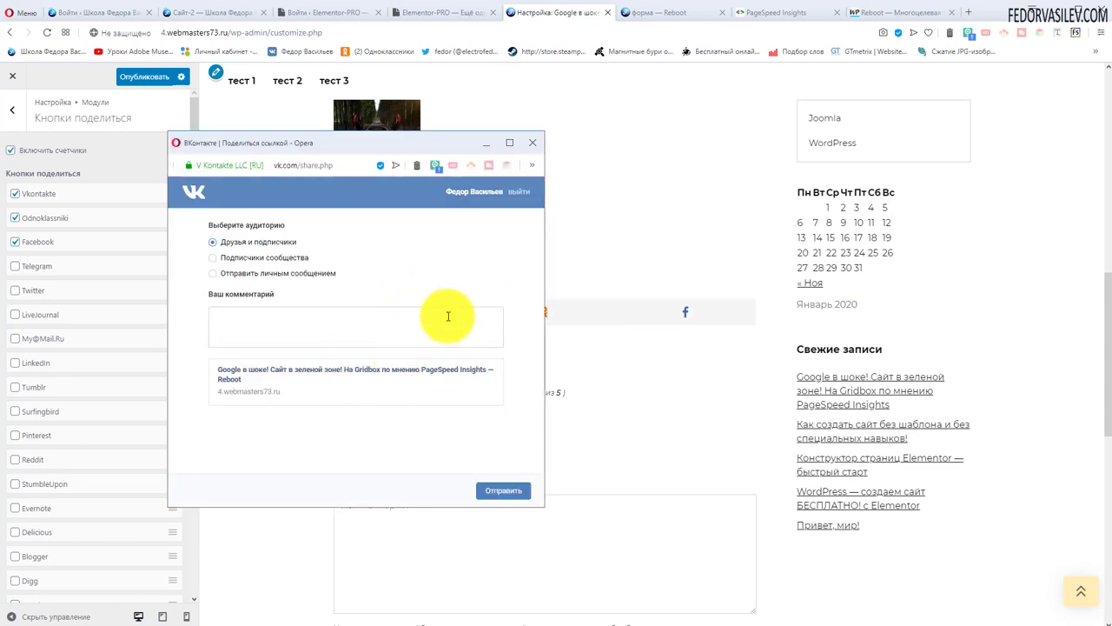
click(535, 148)
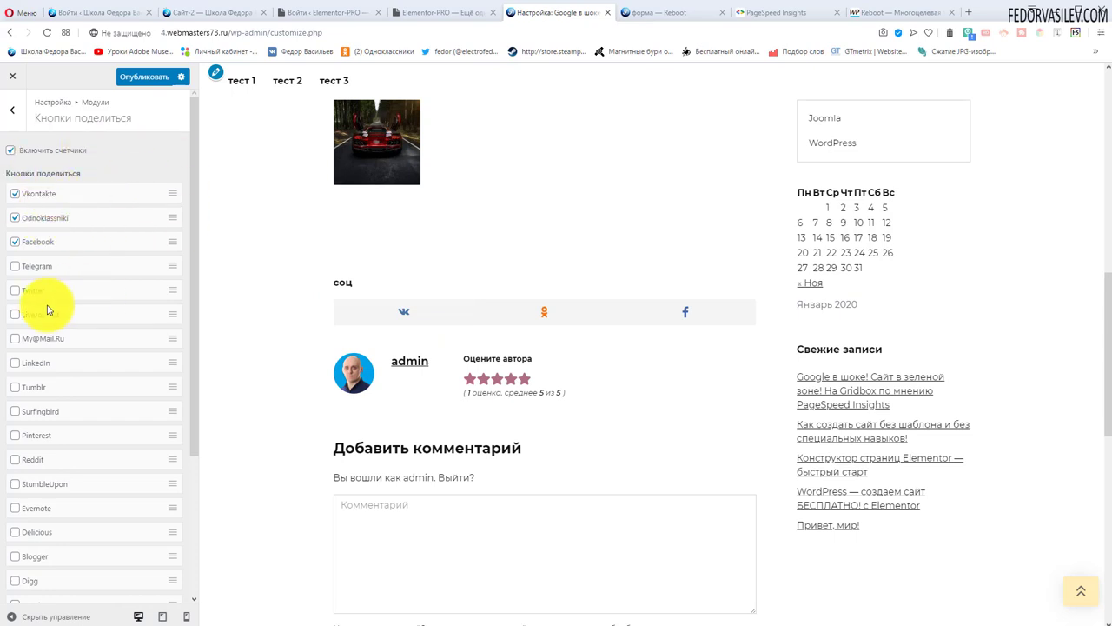
- Look through the share networks and try the counters option and moving Odnoklassniki above Vkontakte
click(10, 152)
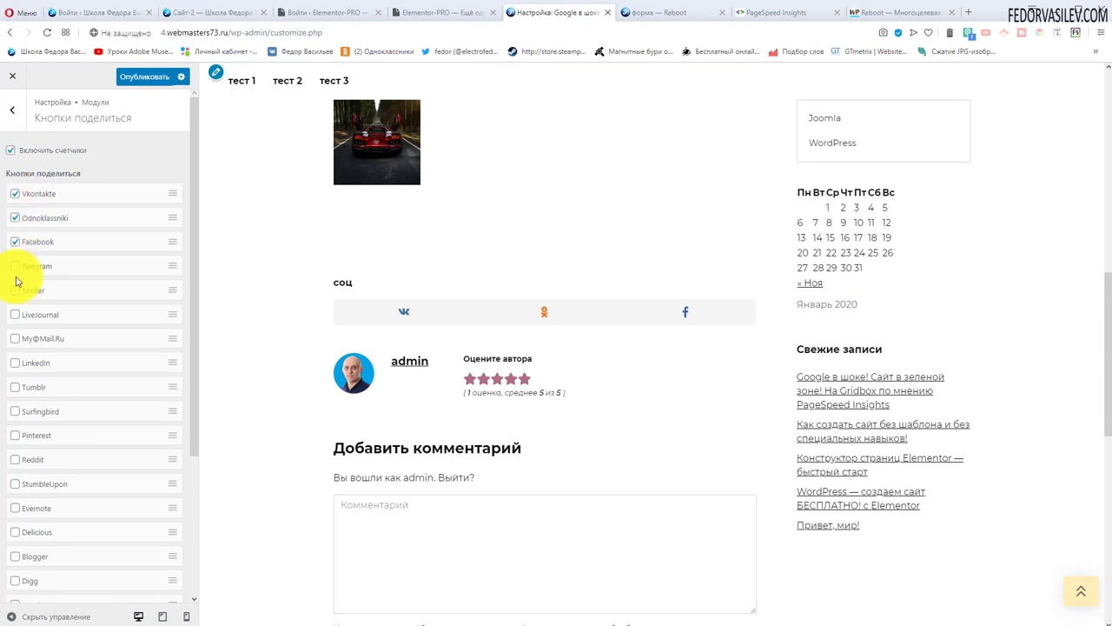
scroll(52, 252, down, 2)
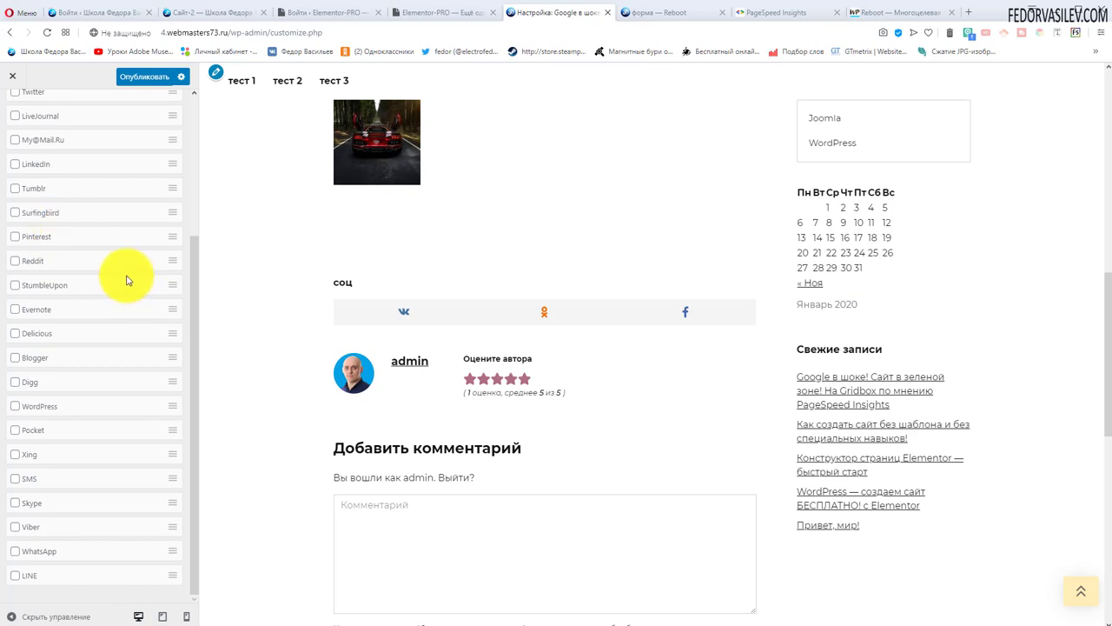
scroll(126, 279, up, 2)
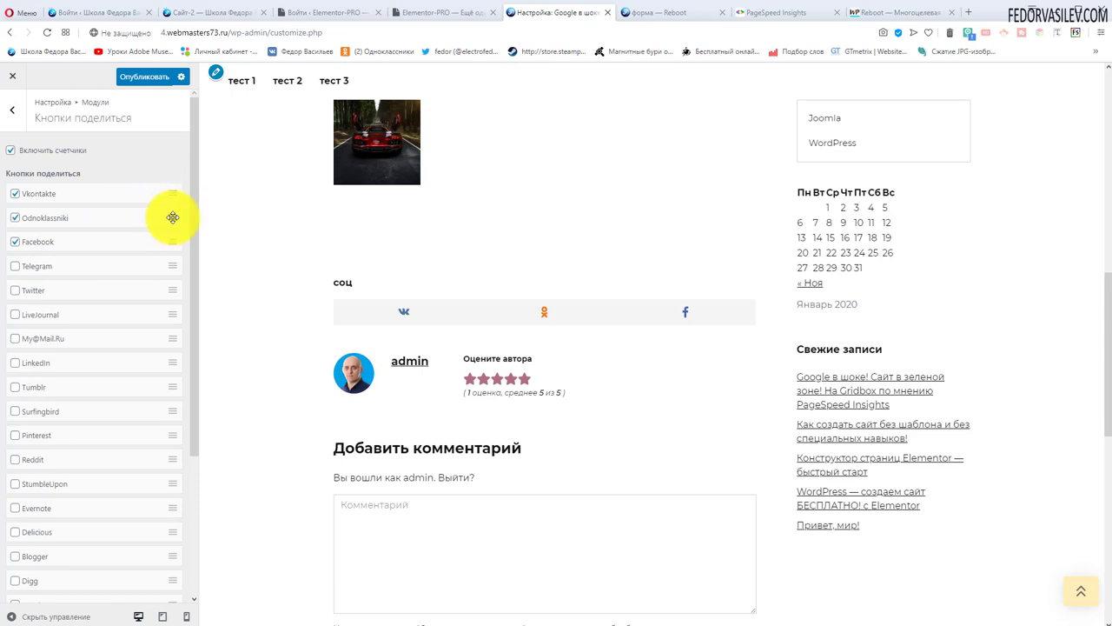
drag(171, 213, 157, 194)
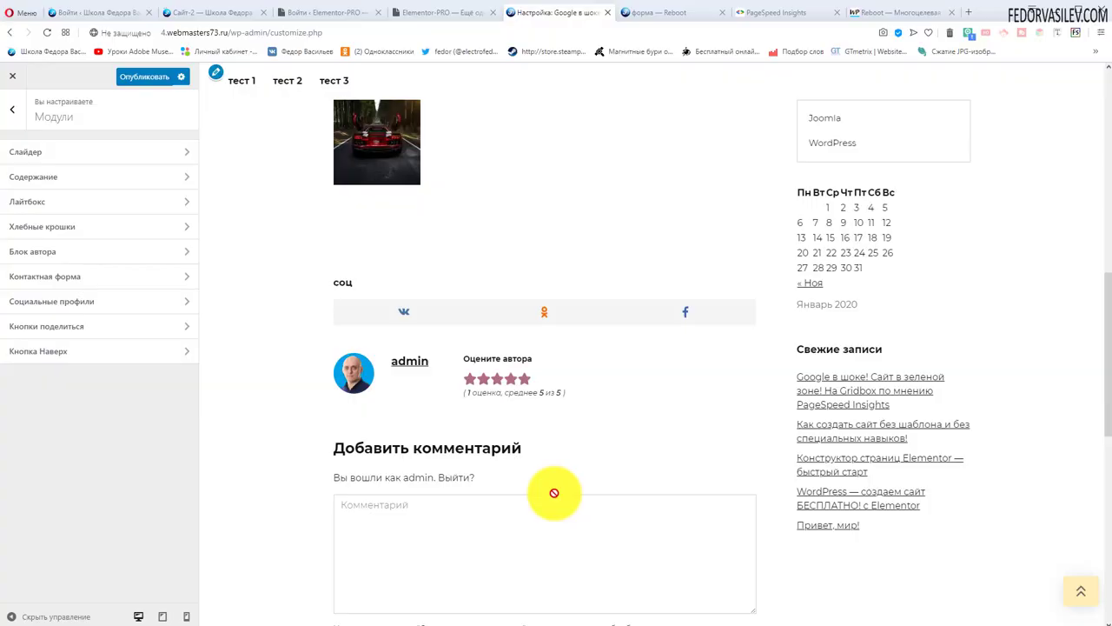
- Open the back-to-top button module (Кнопка Наверх) and test the button on the live site's home page
click(70, 353)
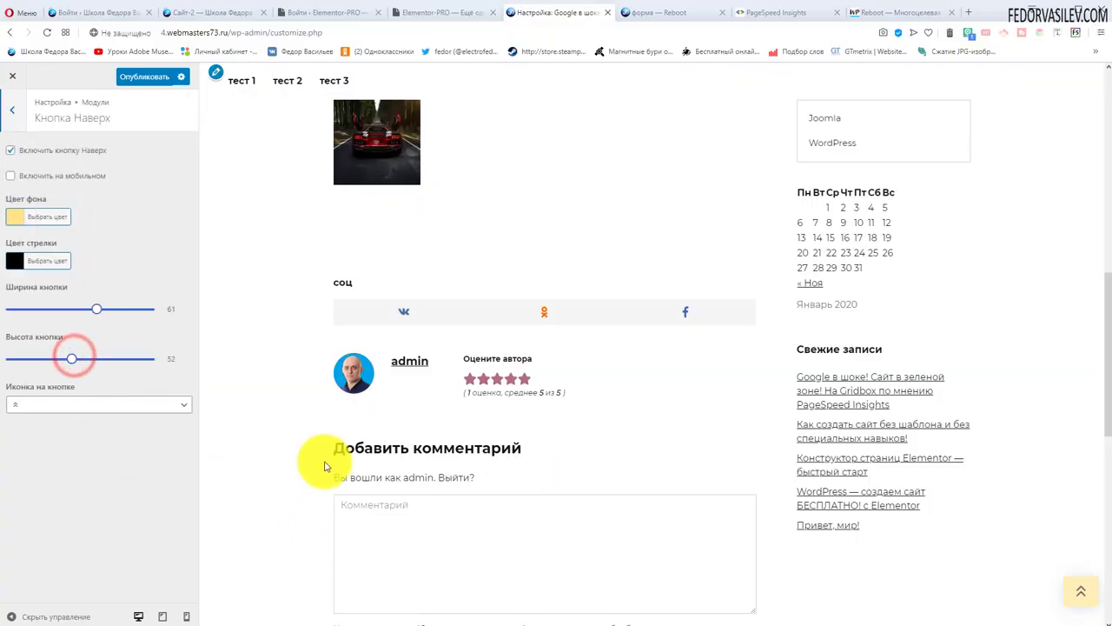
click(684, 13)
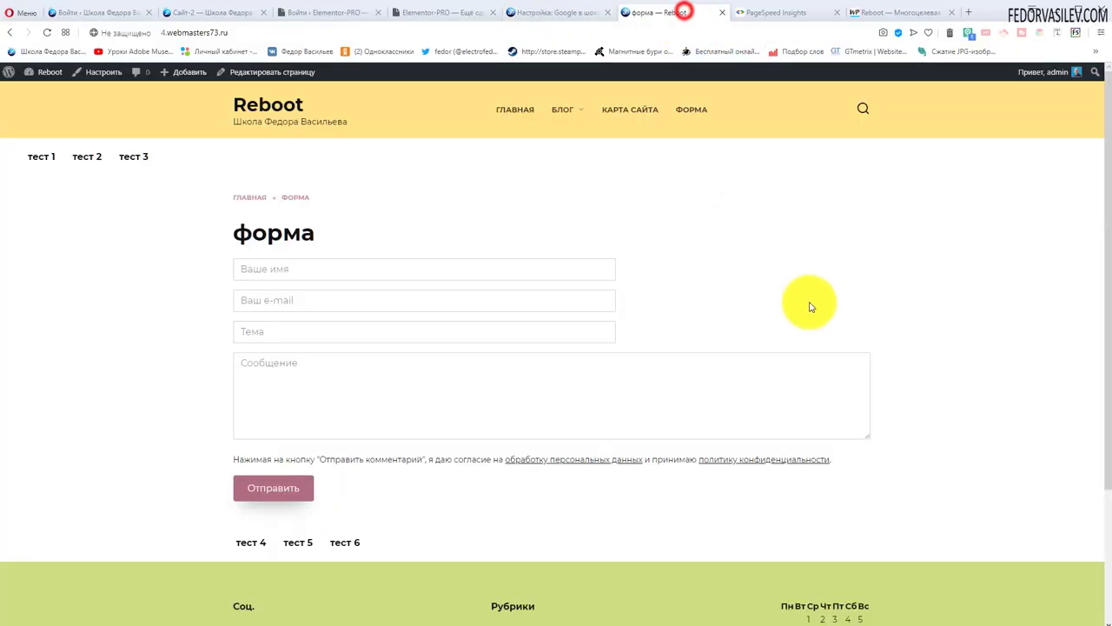
scroll(816, 347, down, 2)
scroll(622, 339, up, 5)
click(516, 111)
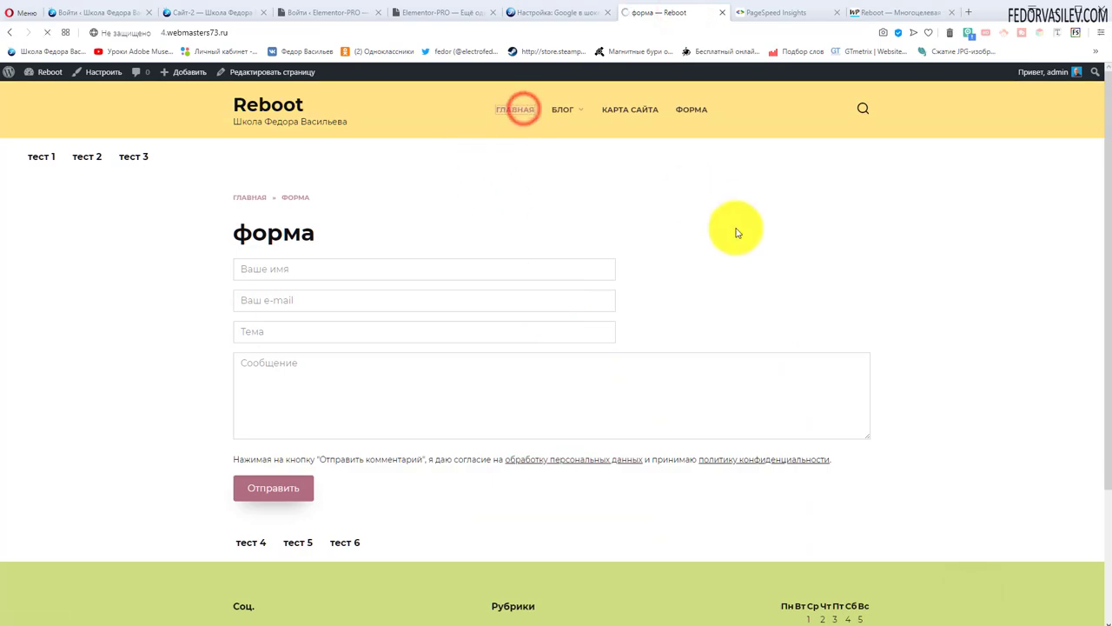
scroll(980, 608, down, 5)
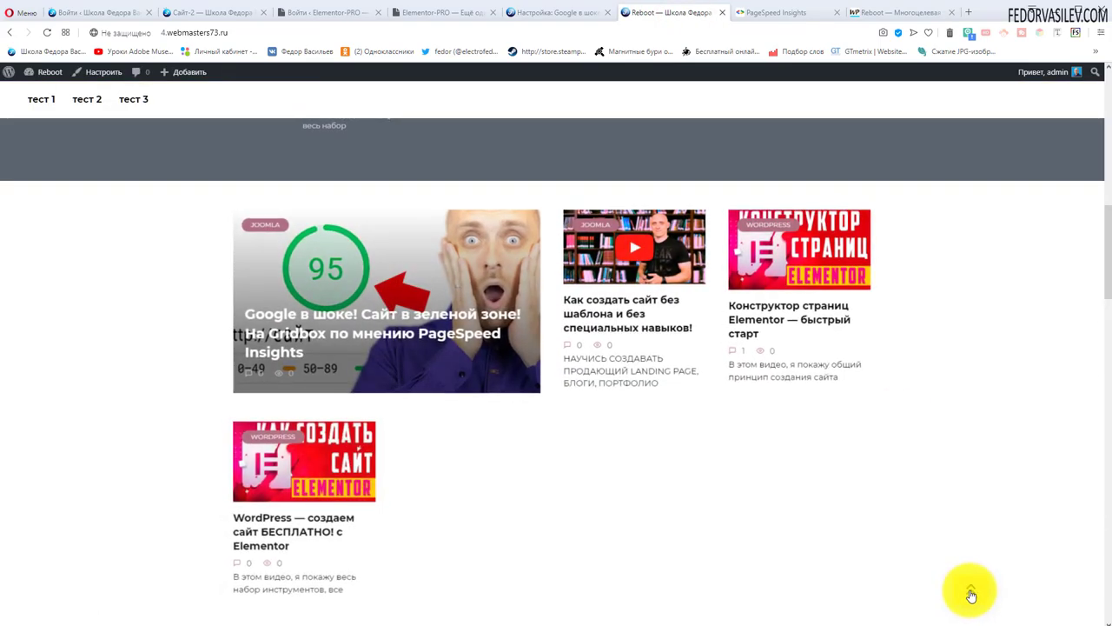
click(970, 591)
scroll(969, 596, down, 8)
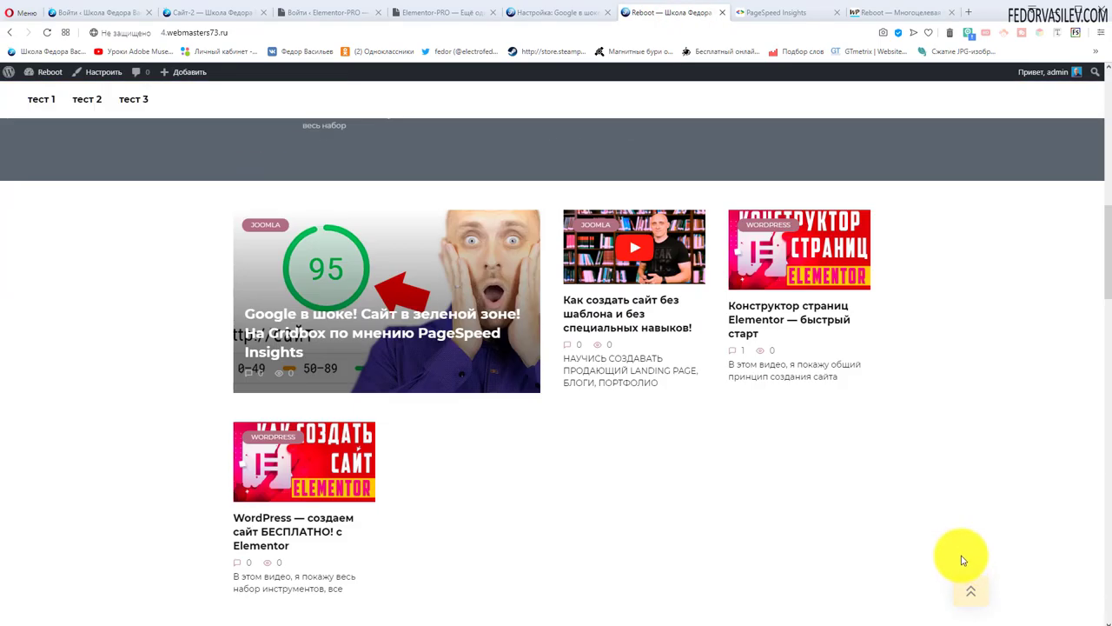
click(970, 594)
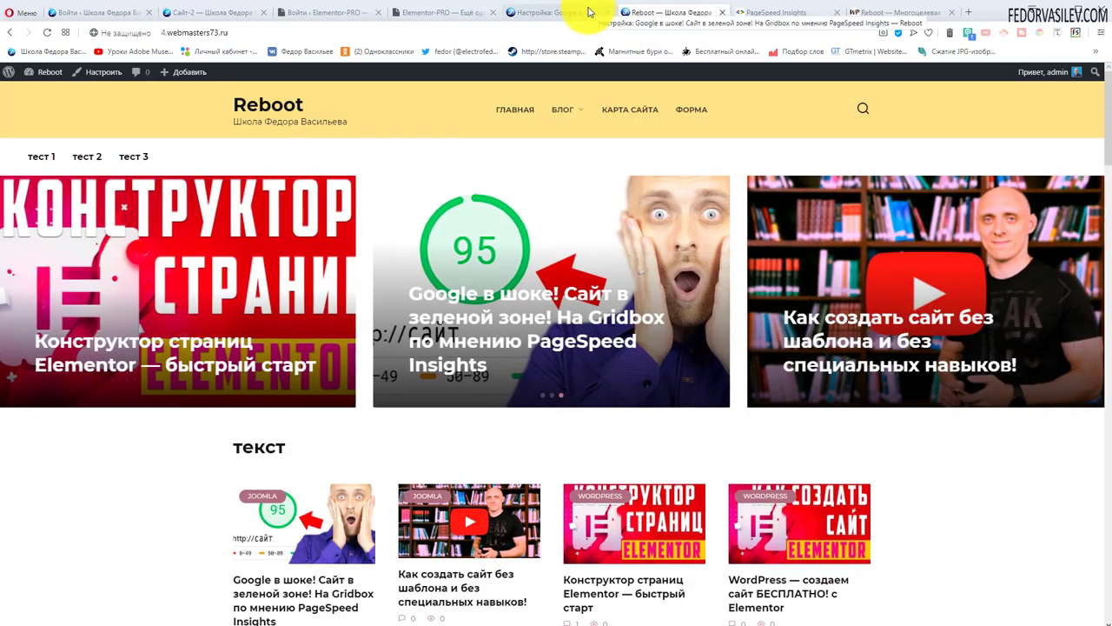
- Return to the theme customizer and try turning off the back-to-top button, checking the article preview
click(588, 11)
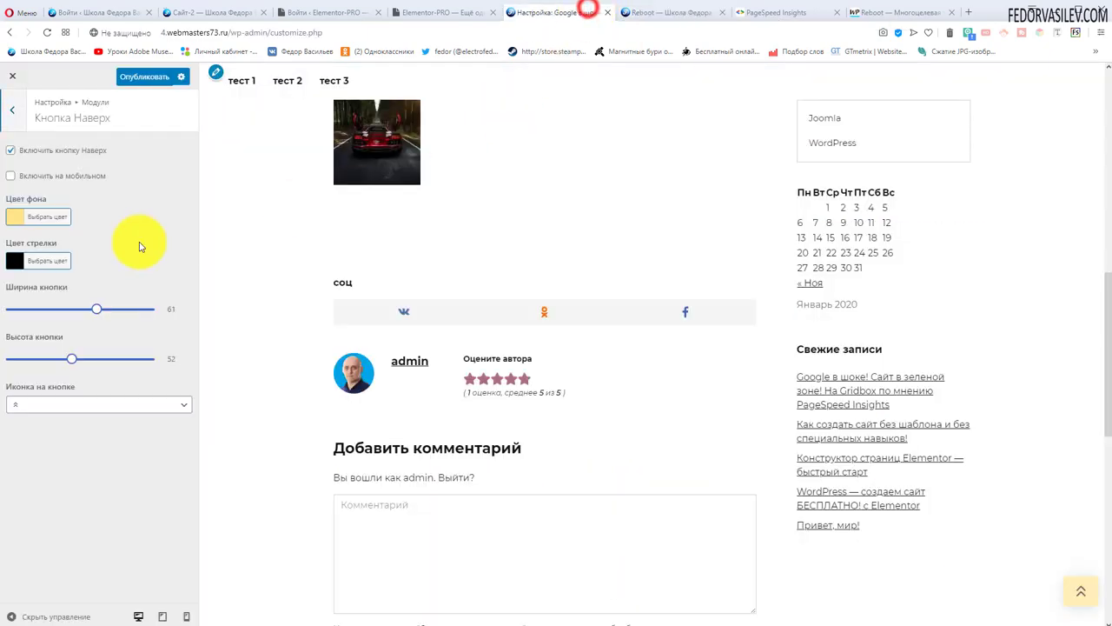
click(10, 150)
scroll(695, 434, down, 3)
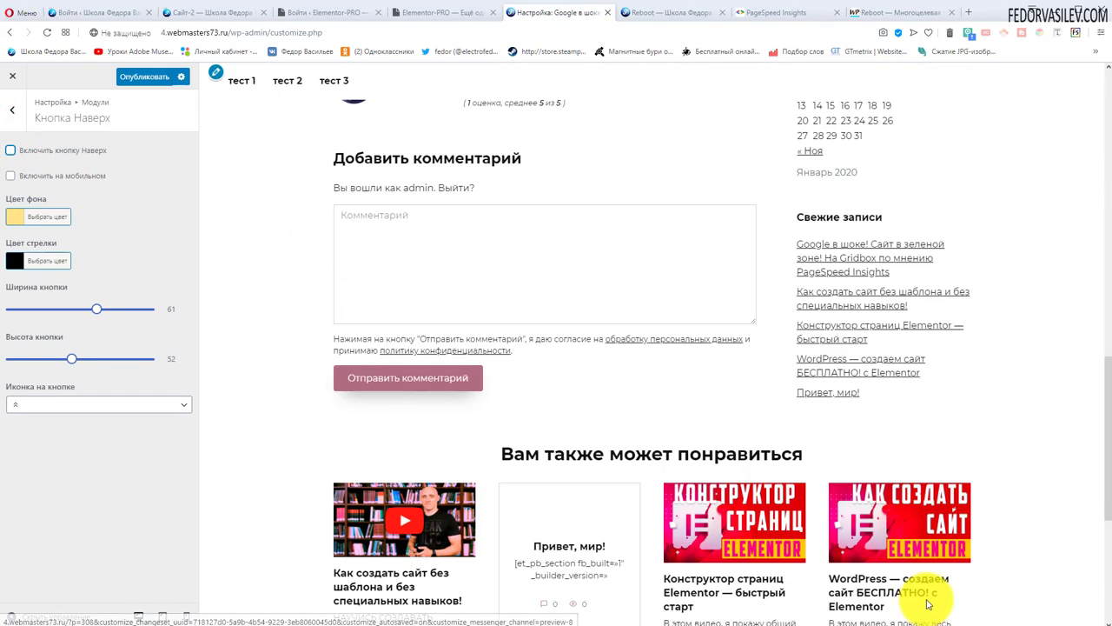
scroll(521, 335, up, 5)
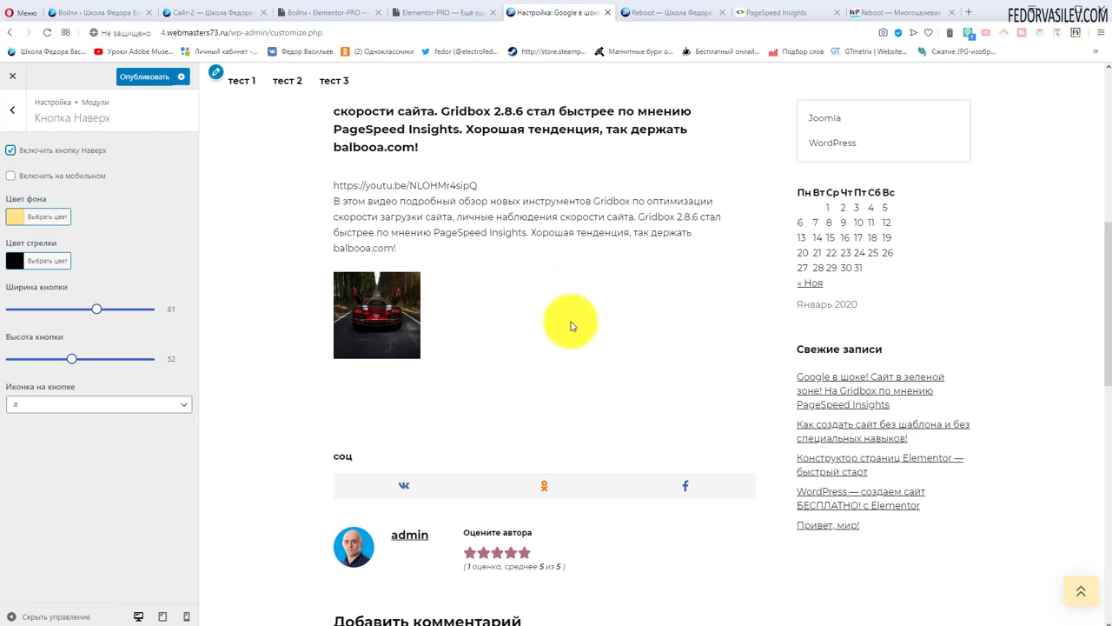
- Examine the back-to-top button's background colour picker and its list of available icons, keeping the current choices
click(19, 219)
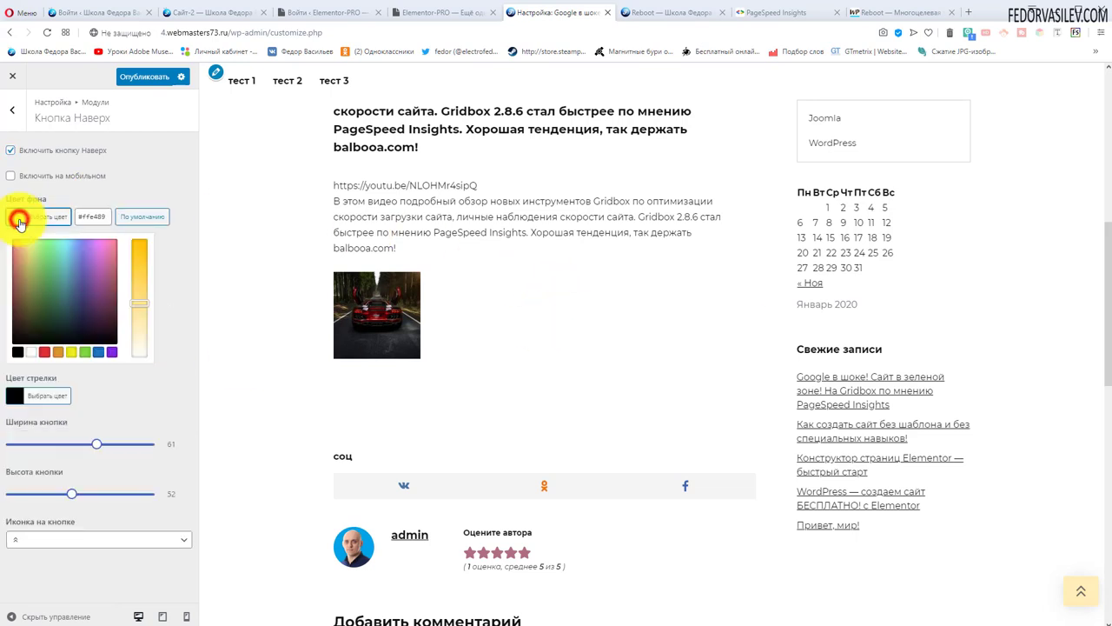
click(154, 183)
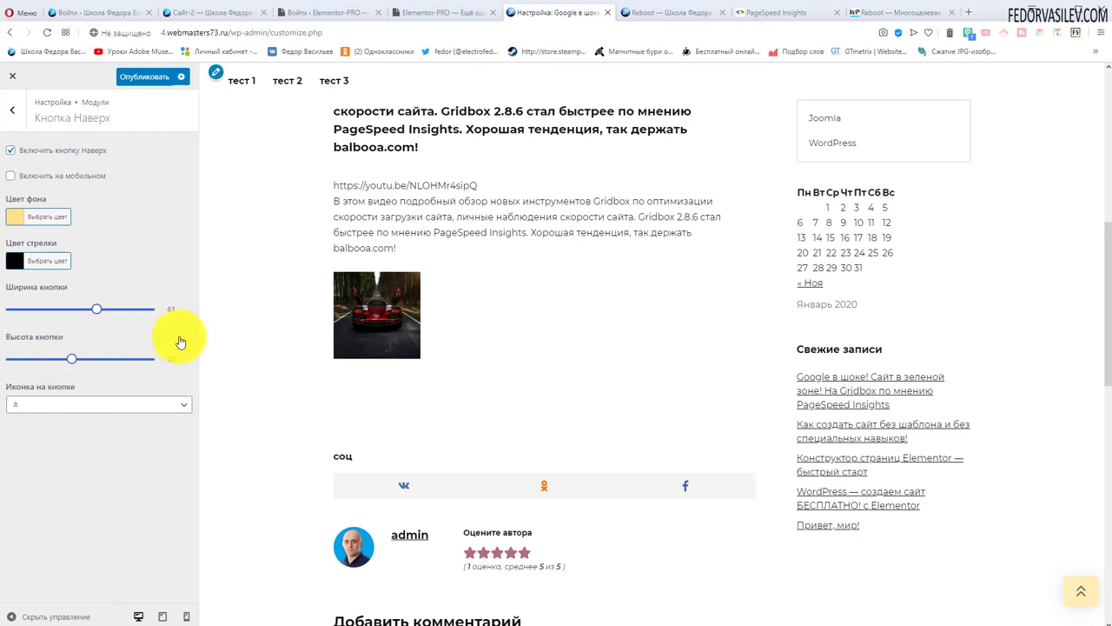
click(52, 405)
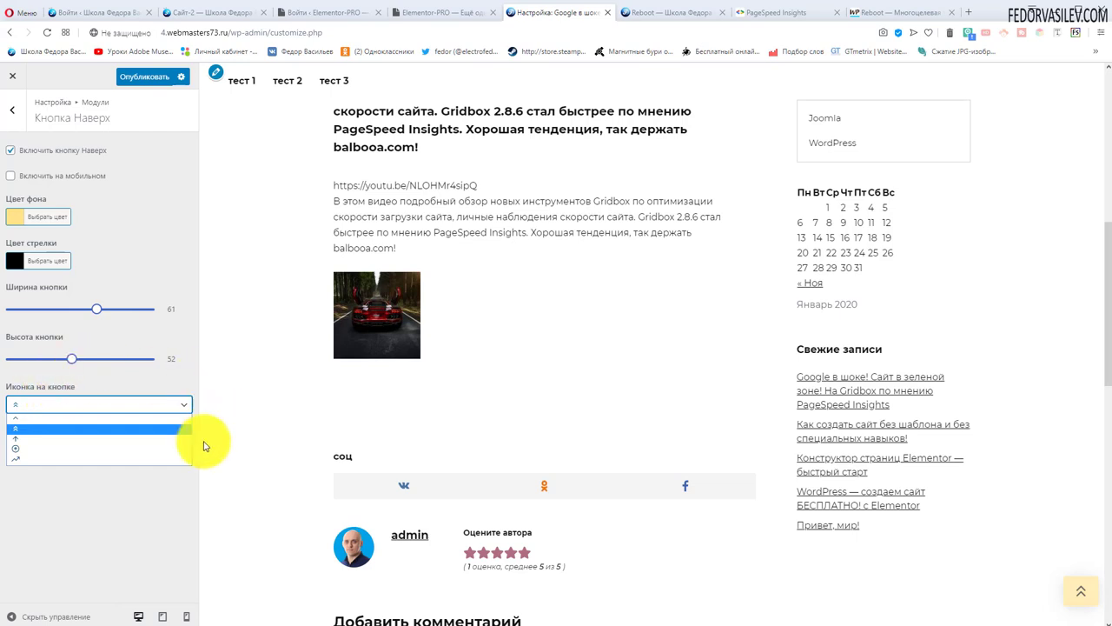
click(83, 533)
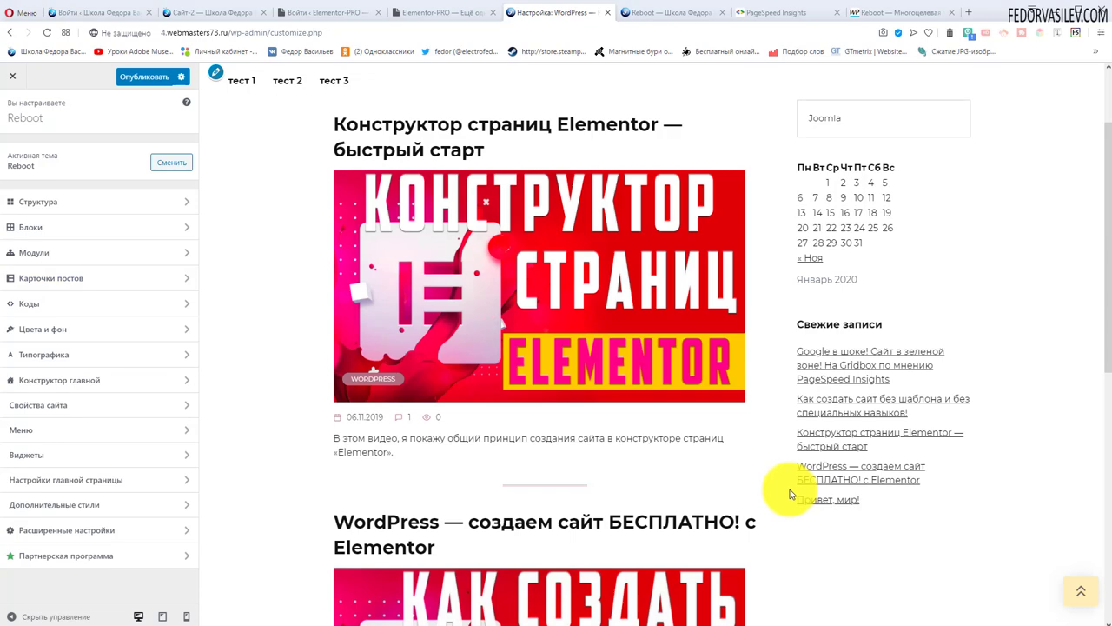
- Open the post cards settings (Карточки постов) and review the post cards on the WordPress category page in the preview
click(55, 278)
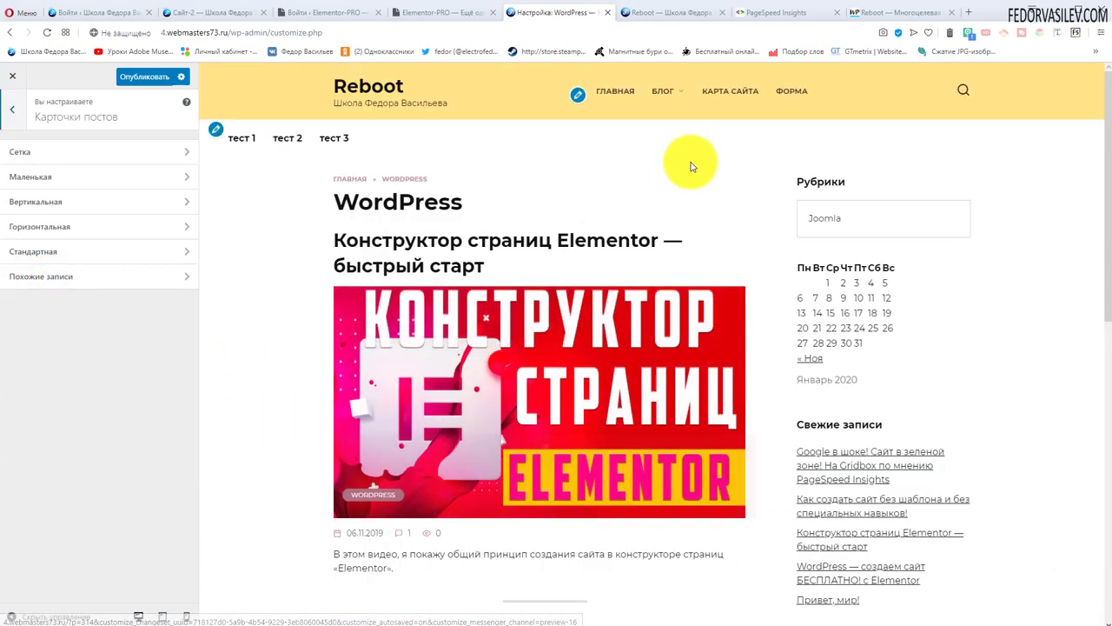
mouse_move(660, 98)
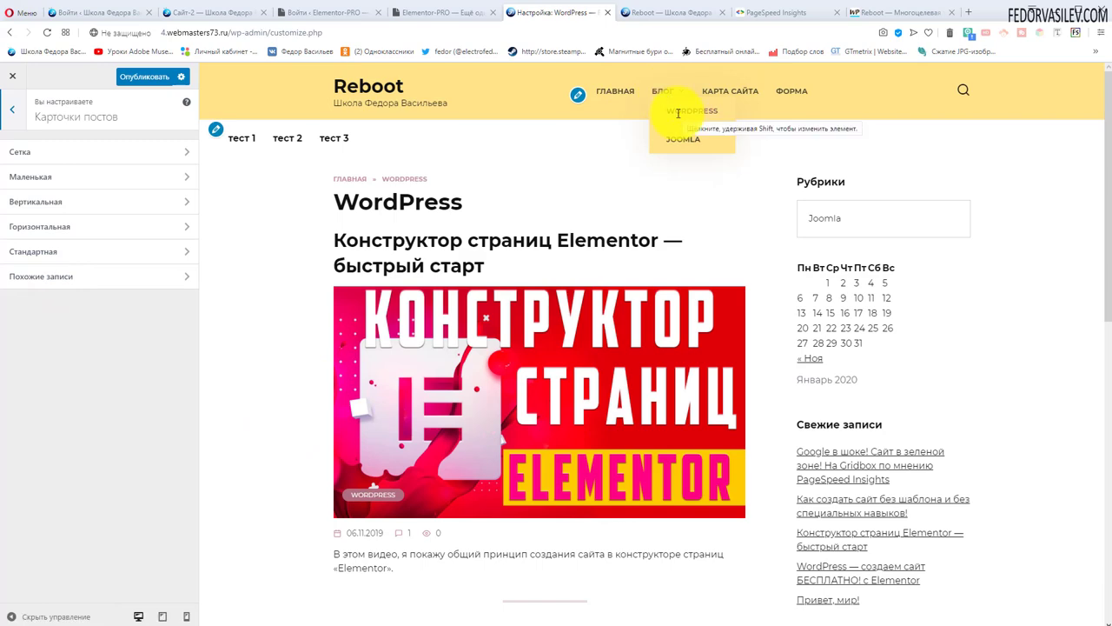
scroll(390, 308, down, 6)
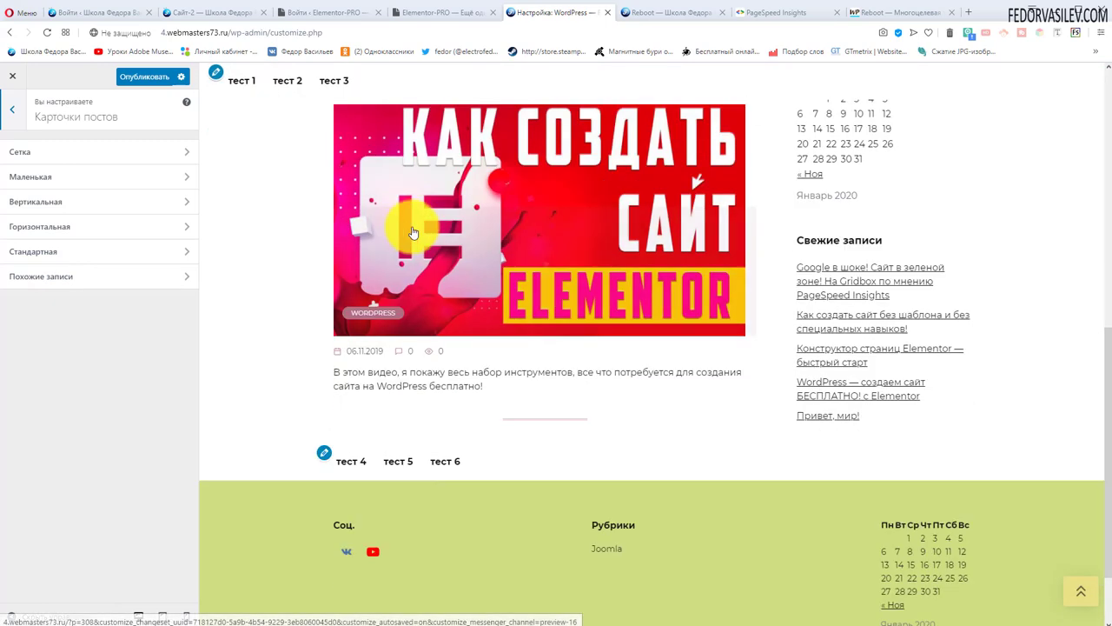
scroll(469, 356, up, 3)
scroll(478, 369, up, 3)
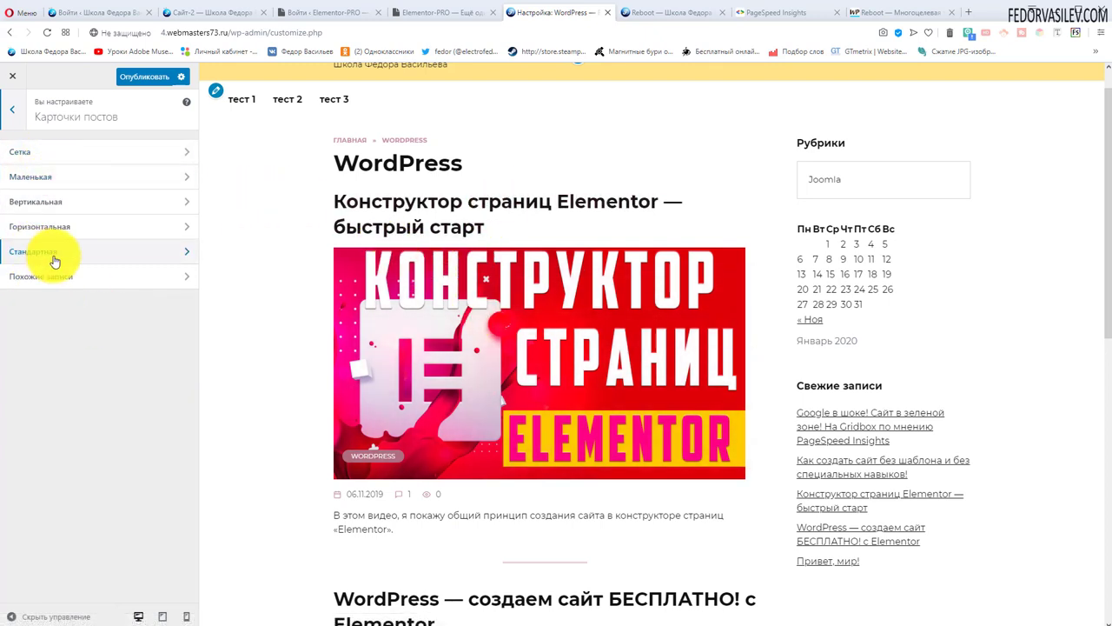
- Review the WordPress category cards in the preview and open the standard post card settings (Стандартная) to compare them
scroll(322, 287, down, 1)
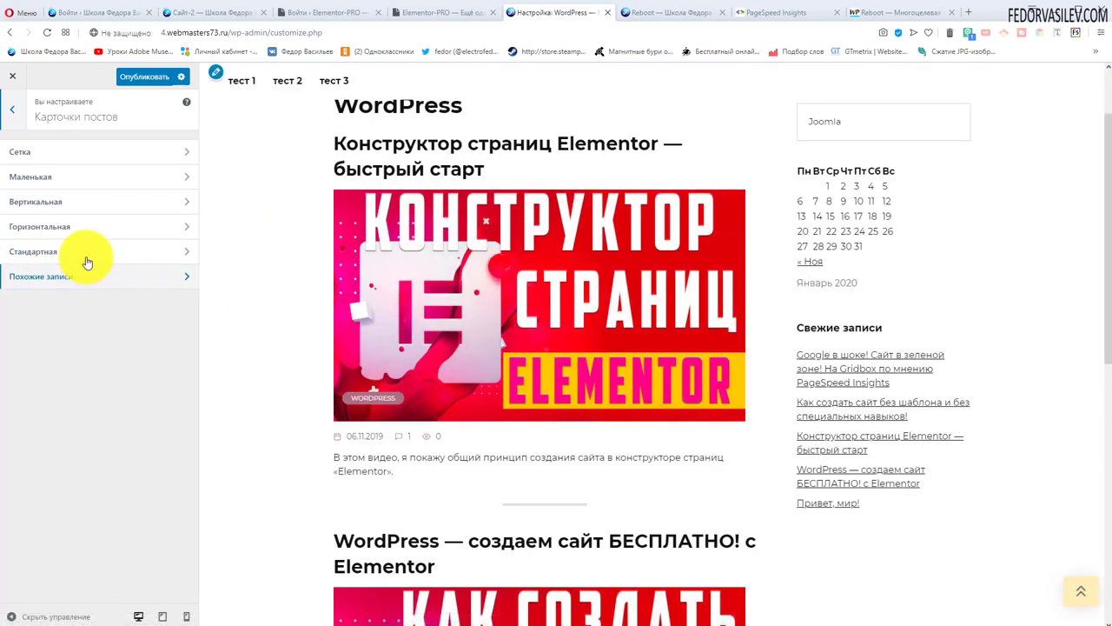
scroll(435, 340, down, 3)
scroll(487, 278, down, 3)
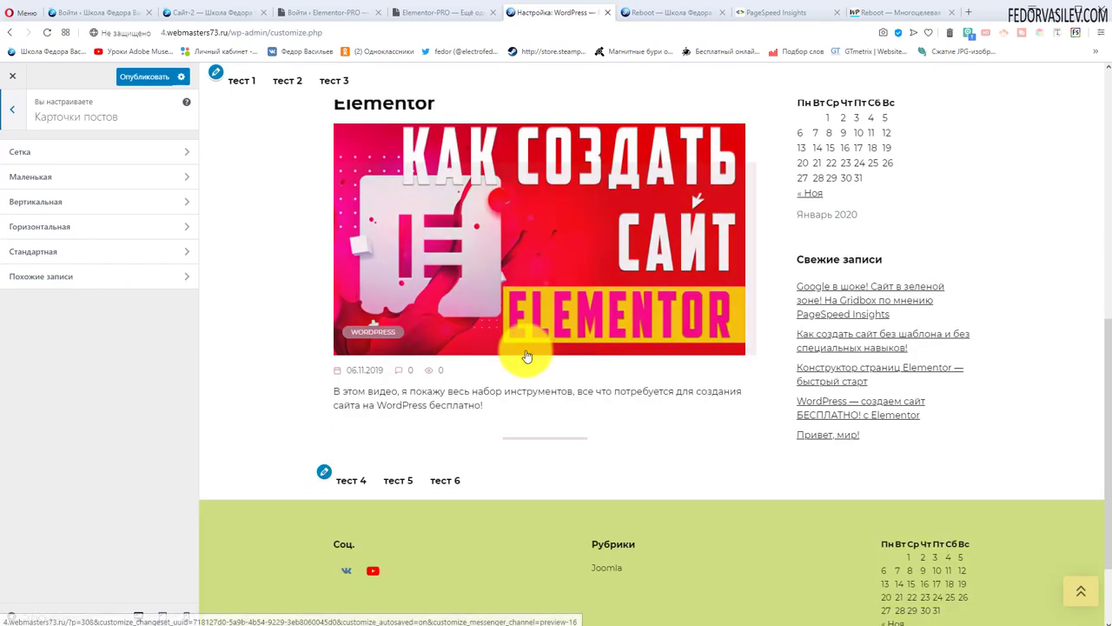
scroll(471, 318, up, 6)
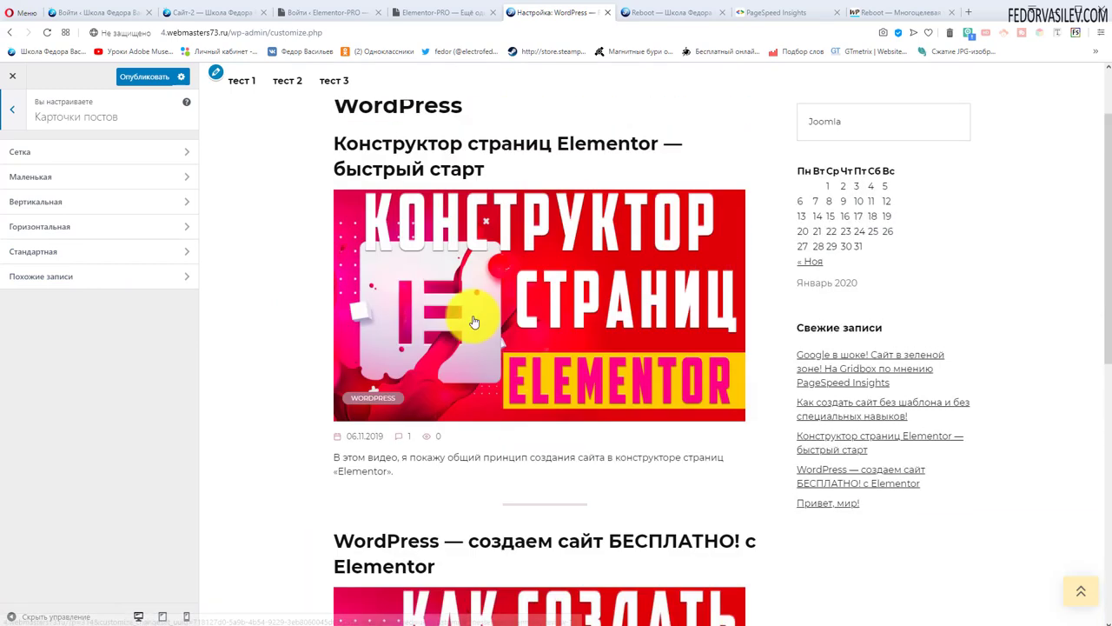
click(31, 258)
scroll(371, 281, down, 1)
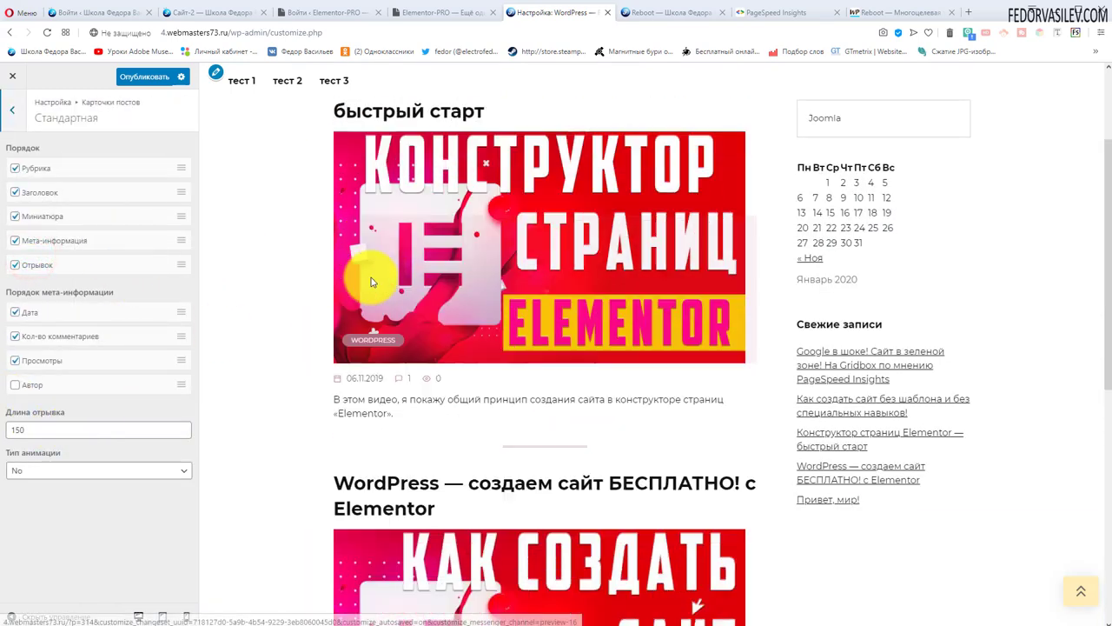
scroll(348, 280, down, 3)
scroll(298, 280, up, 3)
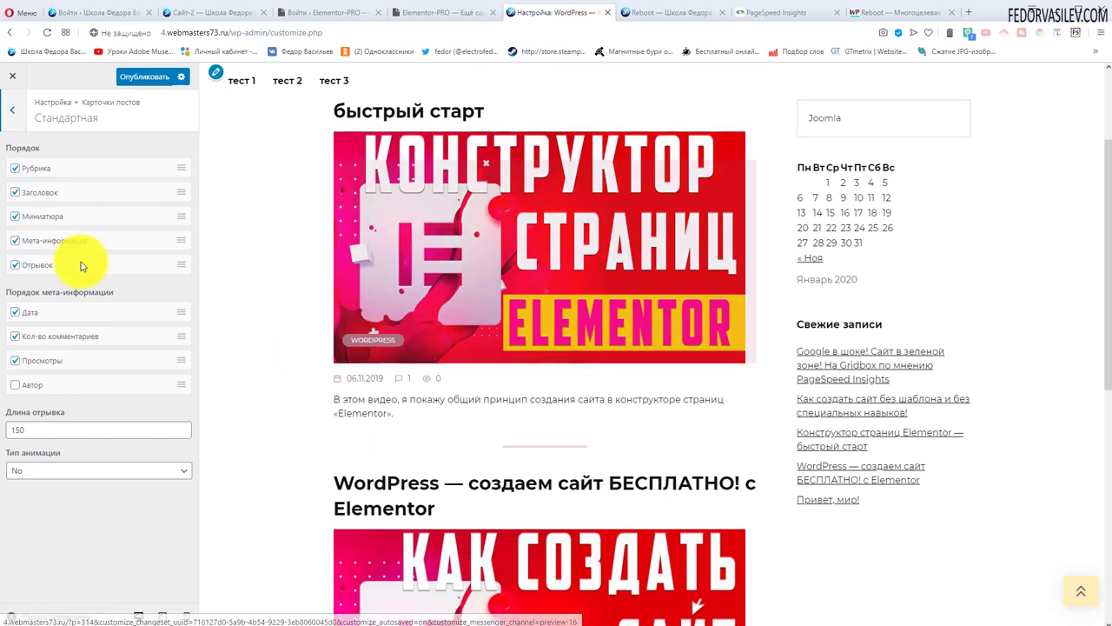
- Try hiding the category (Рубрика) and the title (Заголовок) on the standard cards one at a time, restoring each
click(15, 168)
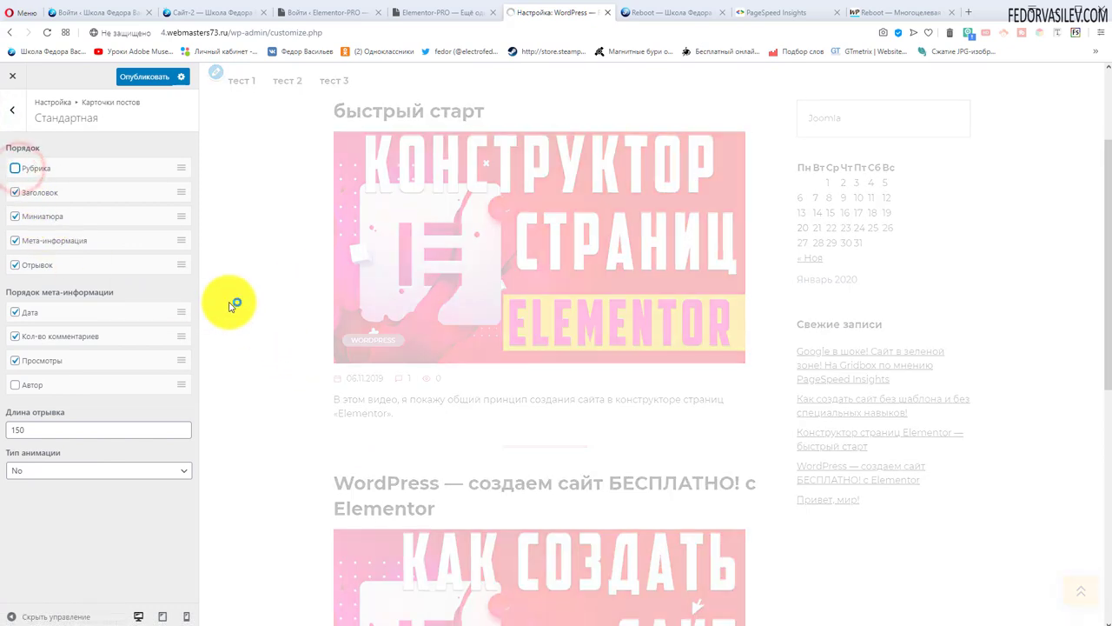
scroll(386, 345, down, 2)
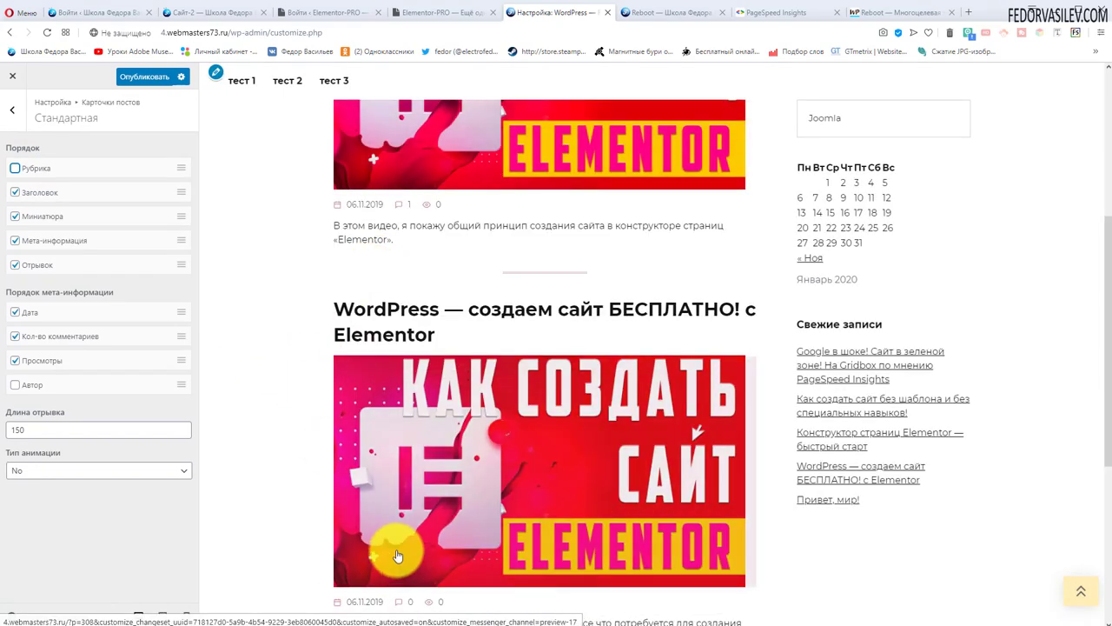
scroll(388, 544, up, 1)
click(17, 168)
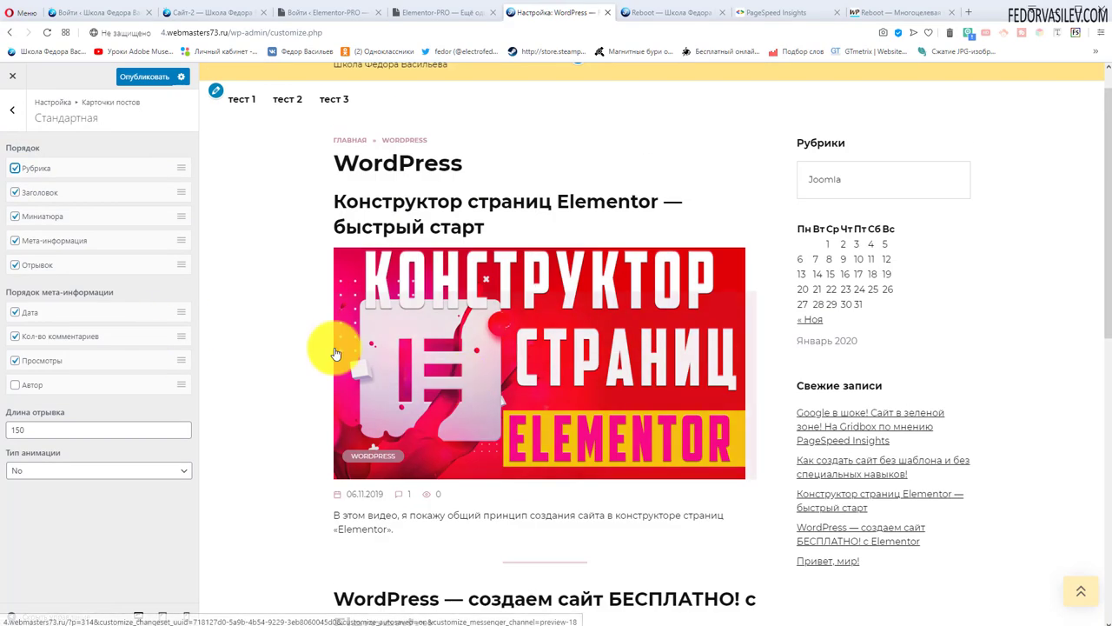
click(16, 192)
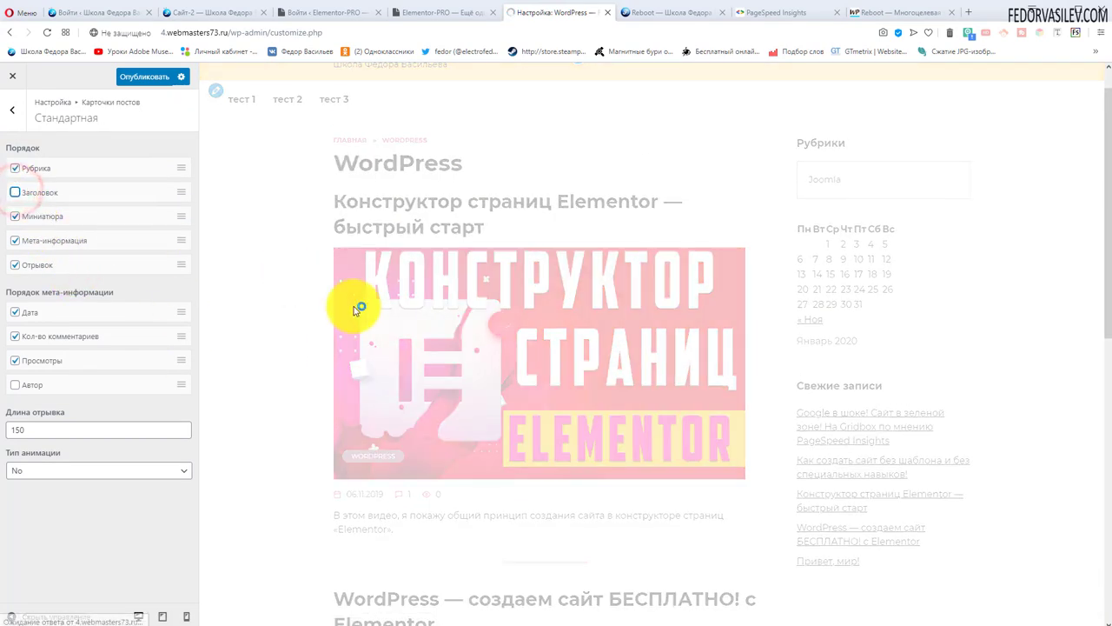
scroll(411, 219, down, 2)
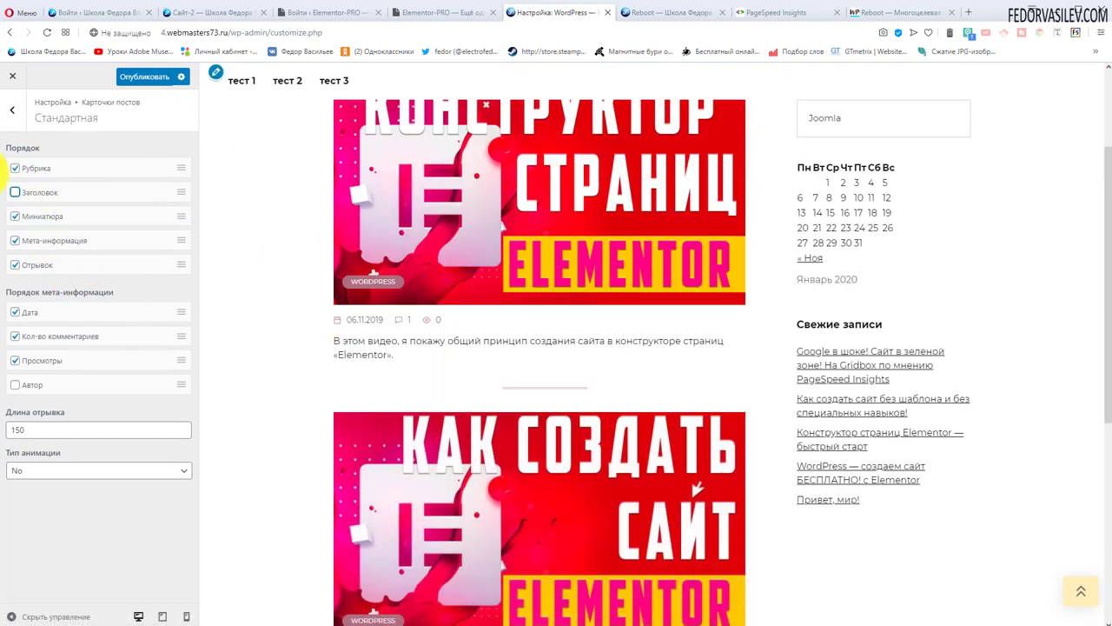
click(15, 192)
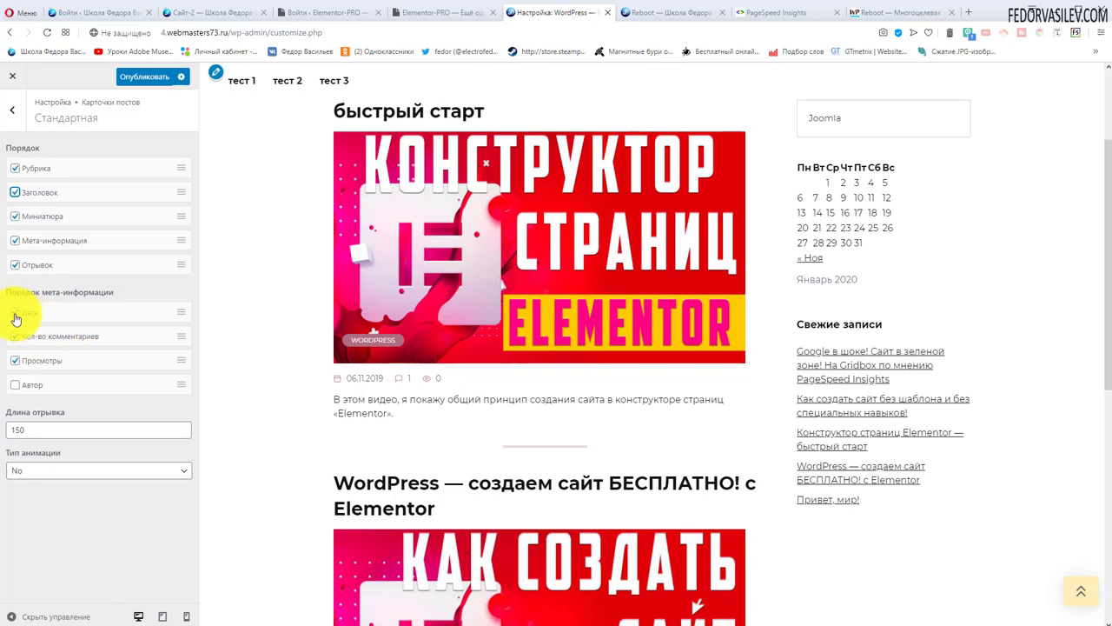
- Enable the author (Автор) in the standard card's meta information and check both posts in the preview
click(15, 385)
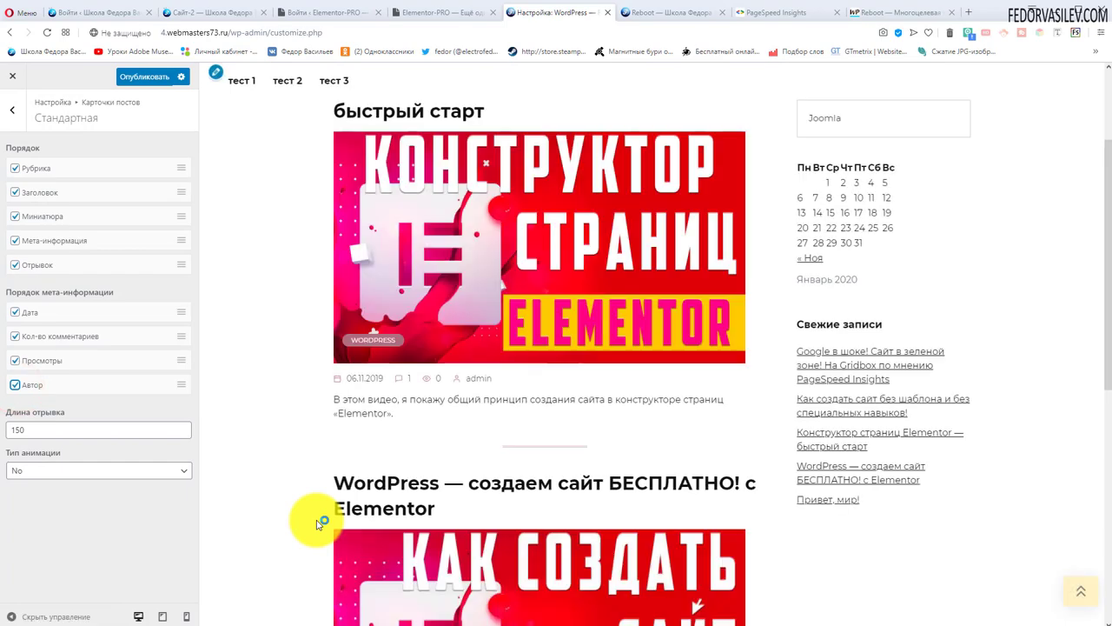
scroll(475, 378, down, 5)
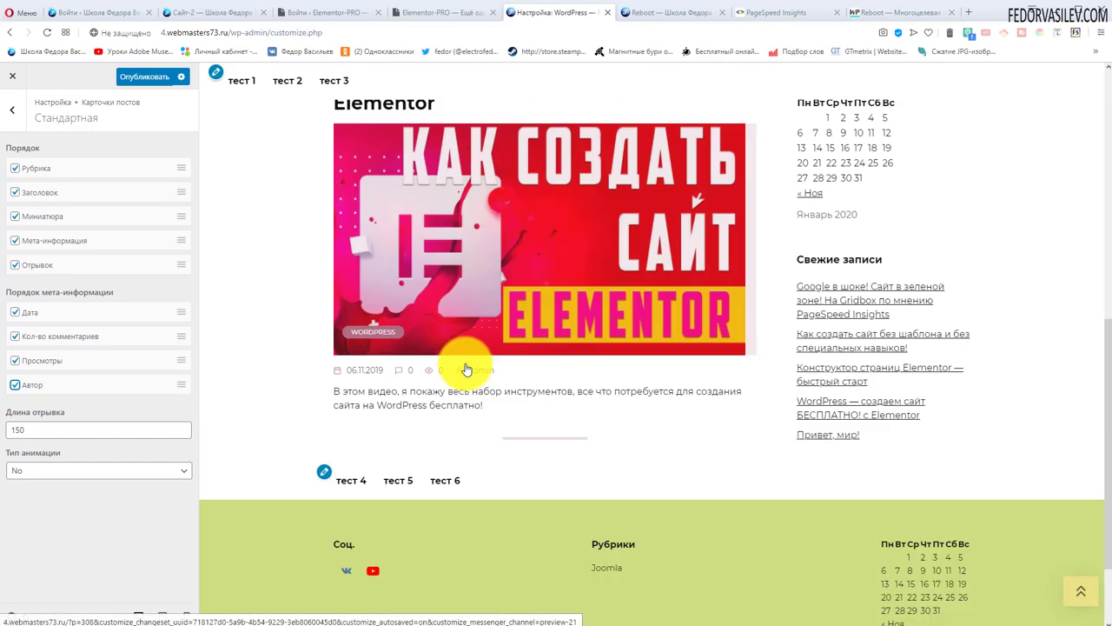
scroll(447, 405, up, 4)
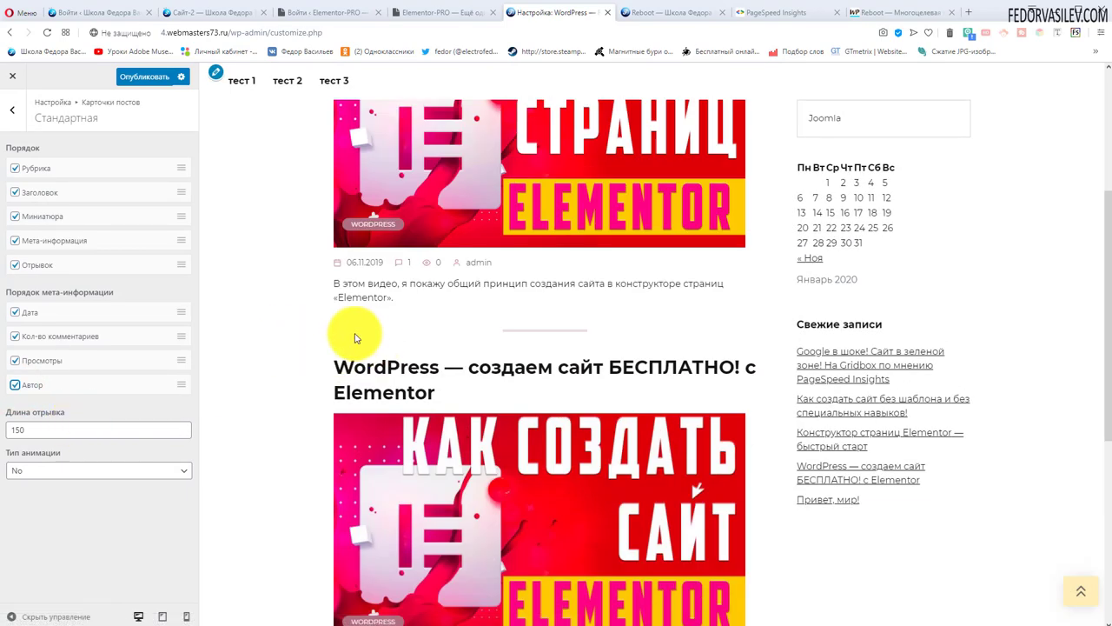
- Examine the first post's excerpt in the preview together with the excerpt length setting (Длина отрывка)
drag(397, 298, 337, 285)
scroll(484, 365, up, 1)
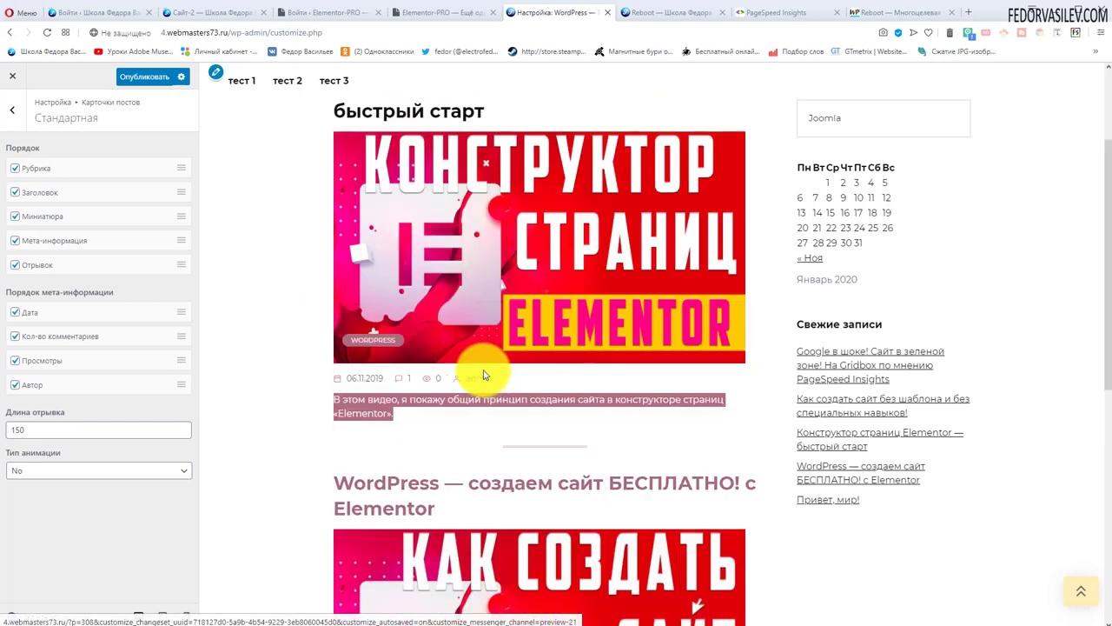
scroll(484, 364, down, 1)
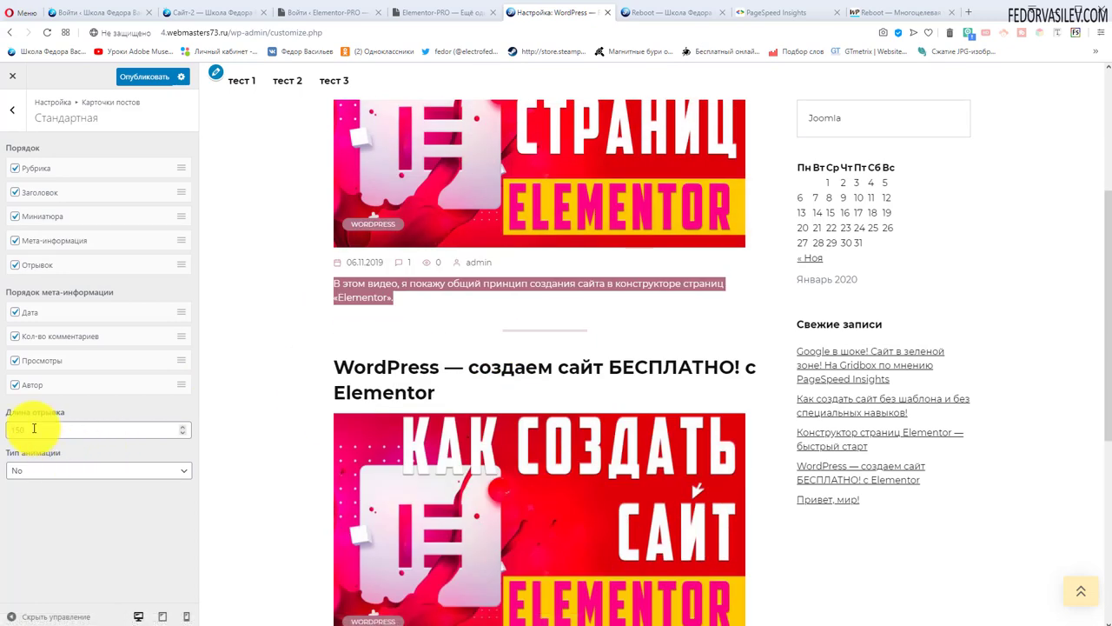
click(31, 428)
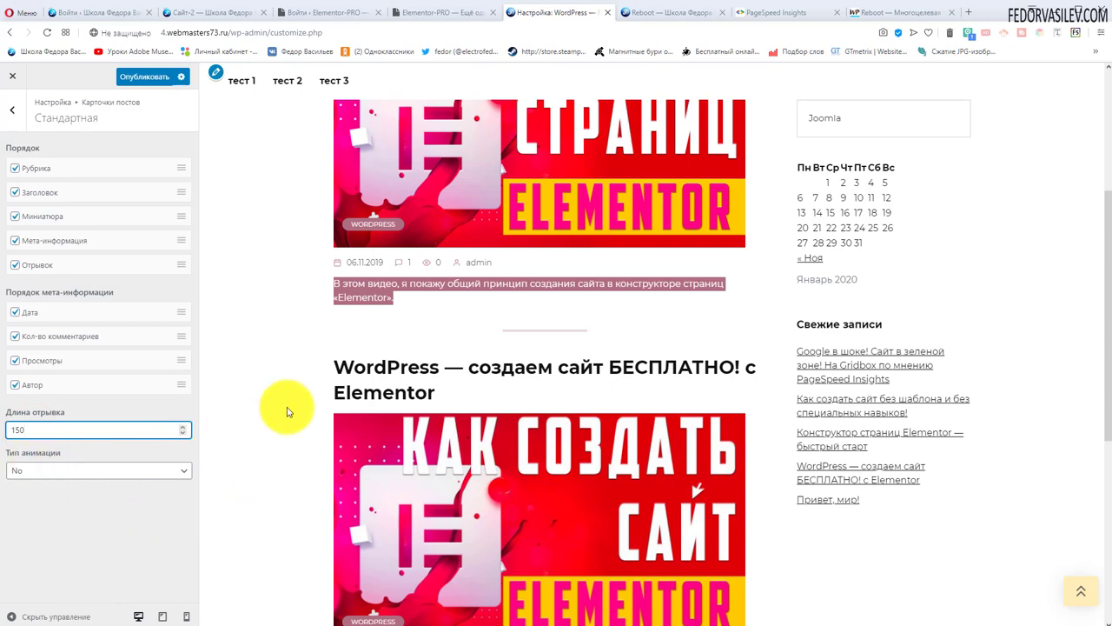
scroll(286, 405, down, 2)
scroll(302, 445, up, 5)
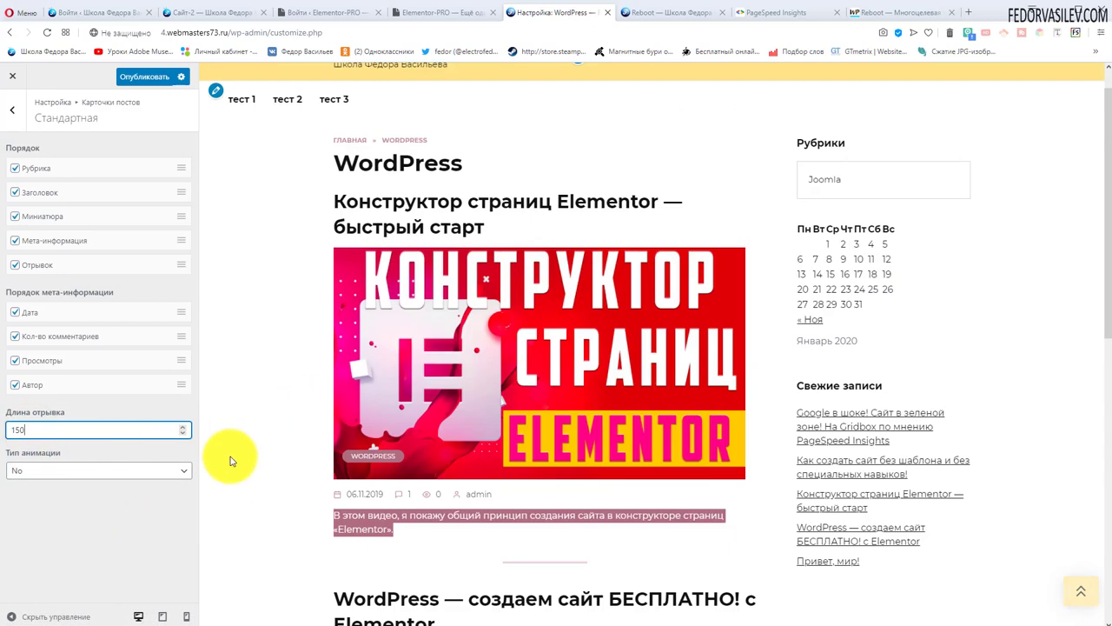
- Try the fadein animation on the standard cards, finally set the animation type to zoomin, and check the preview
click(128, 470)
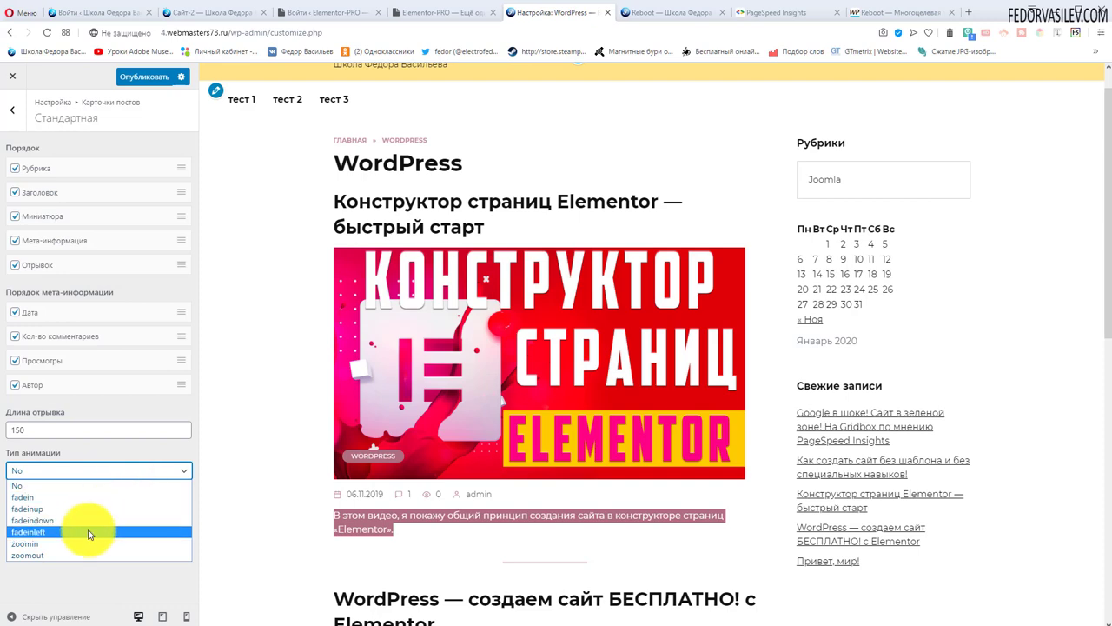
click(49, 499)
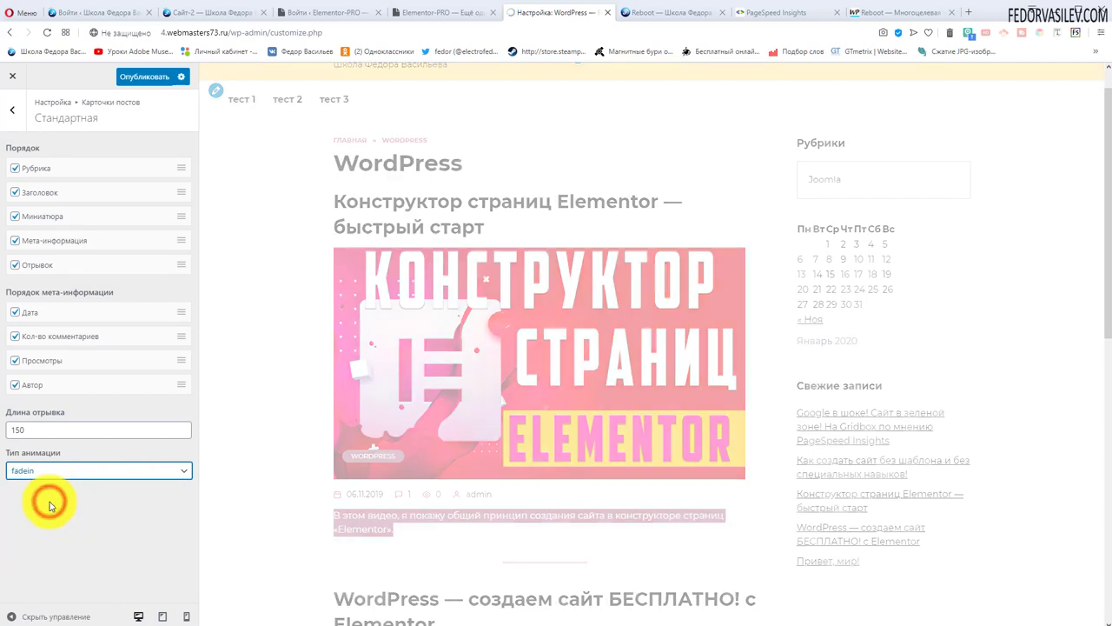
click(43, 473)
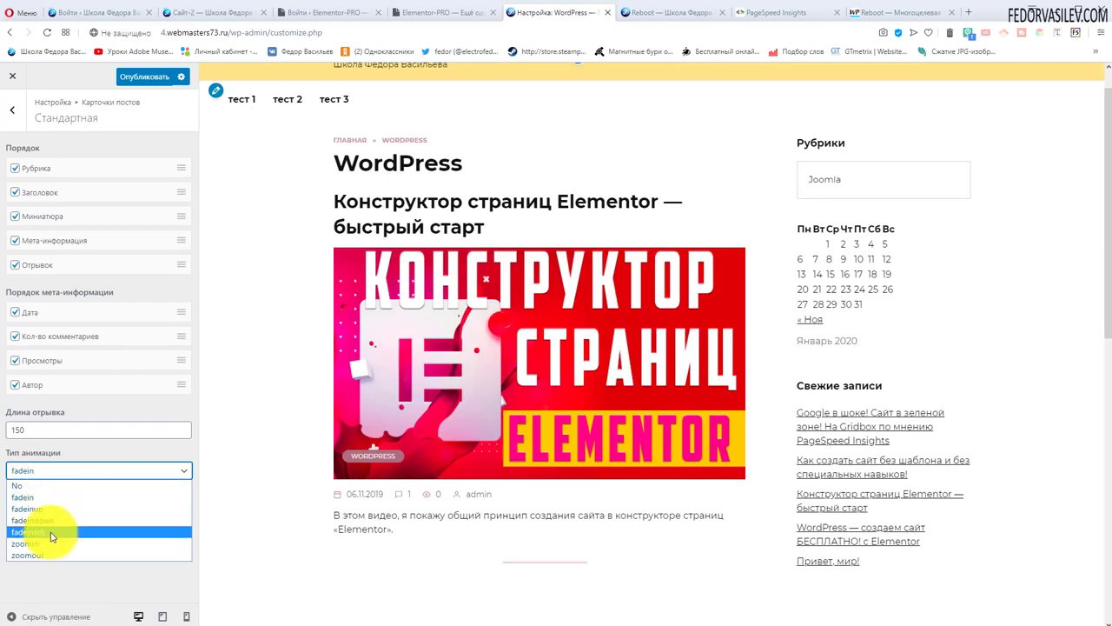
click(50, 543)
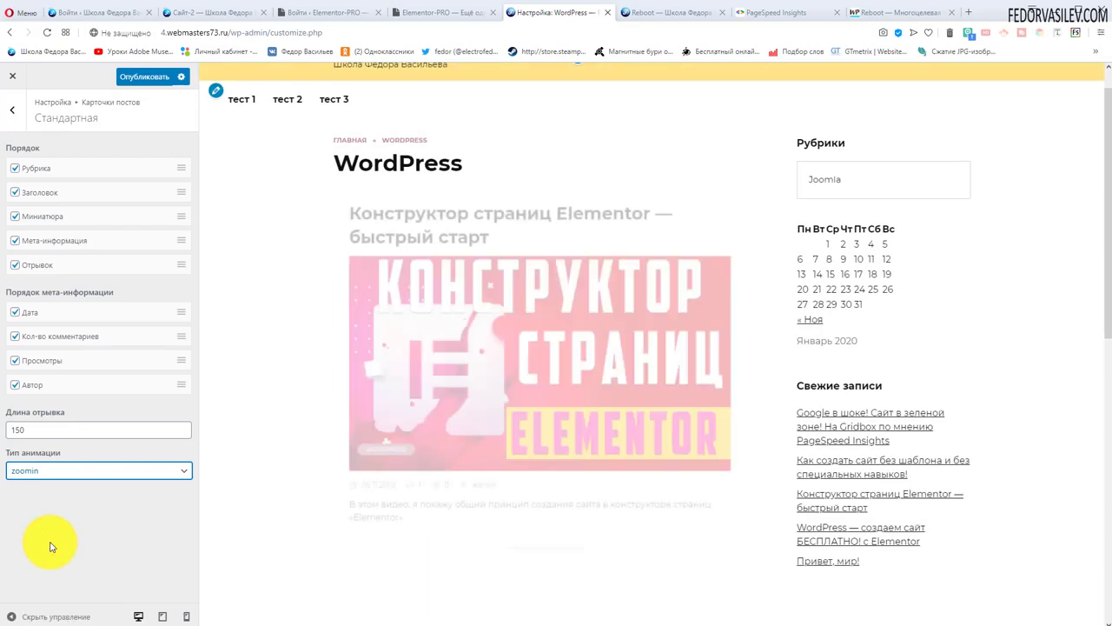
scroll(397, 439, down, 5)
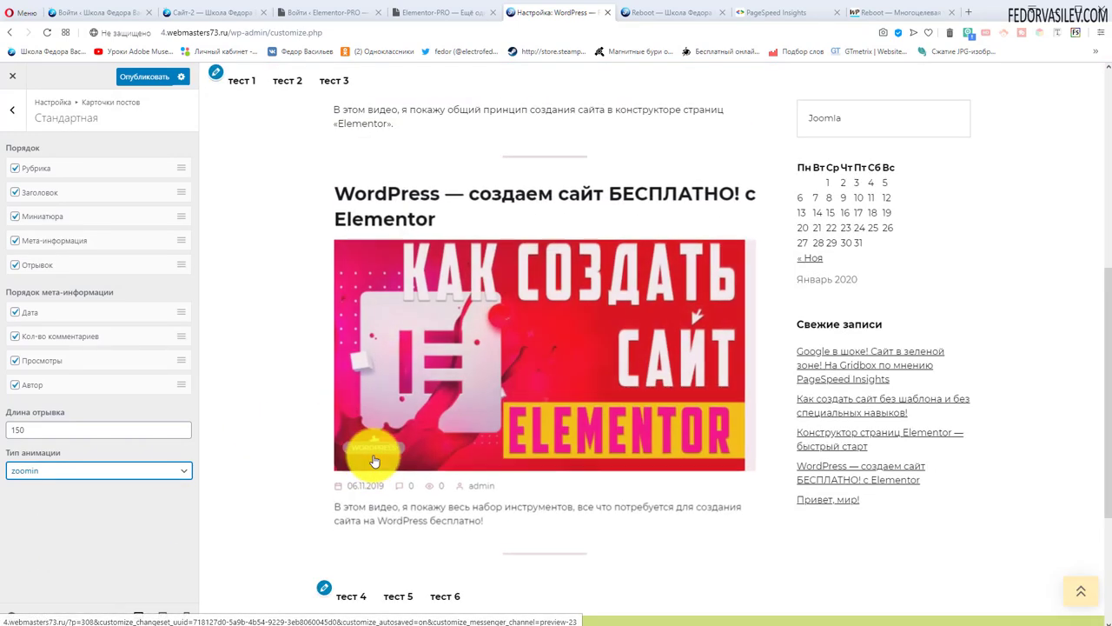
scroll(443, 456, up, 5)
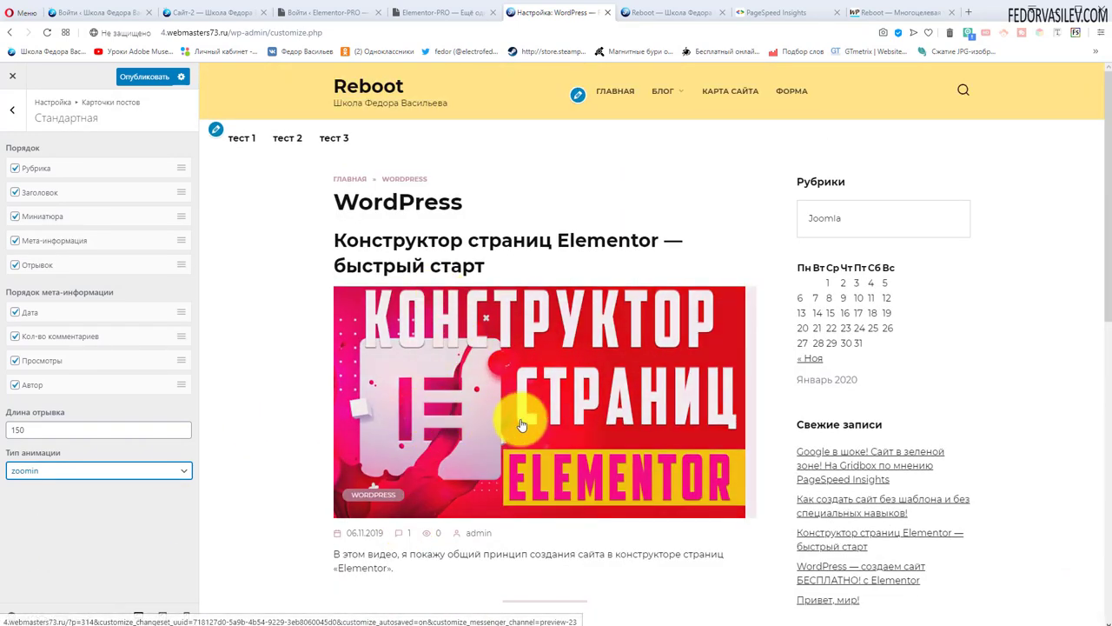
- Look through the grid card settings (Сетка) and return to the list of post card types
click(12, 109)
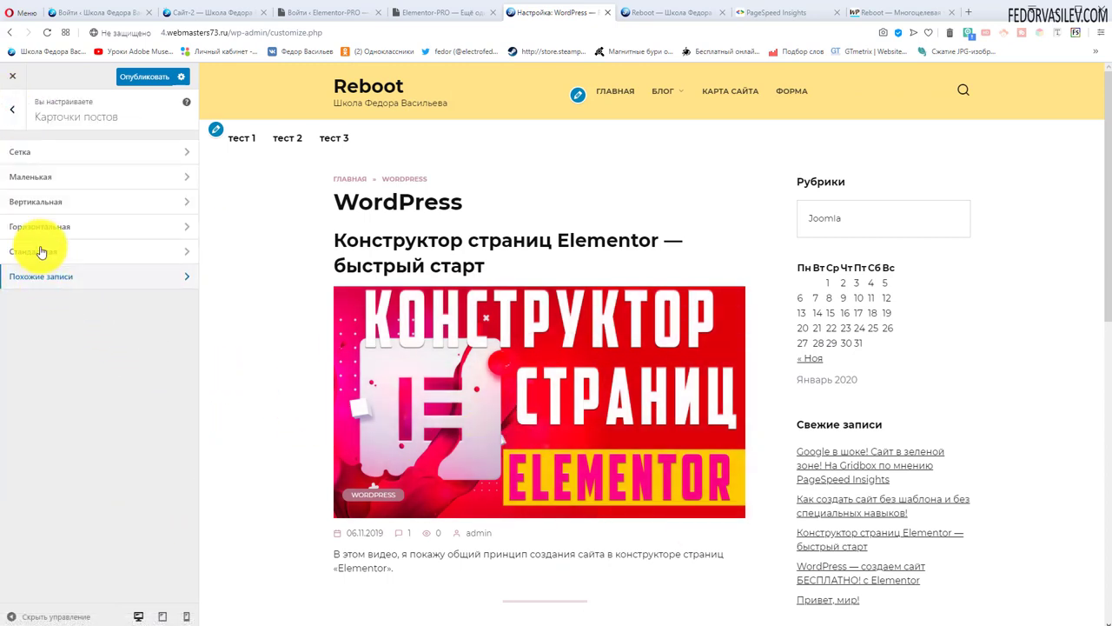
click(40, 155)
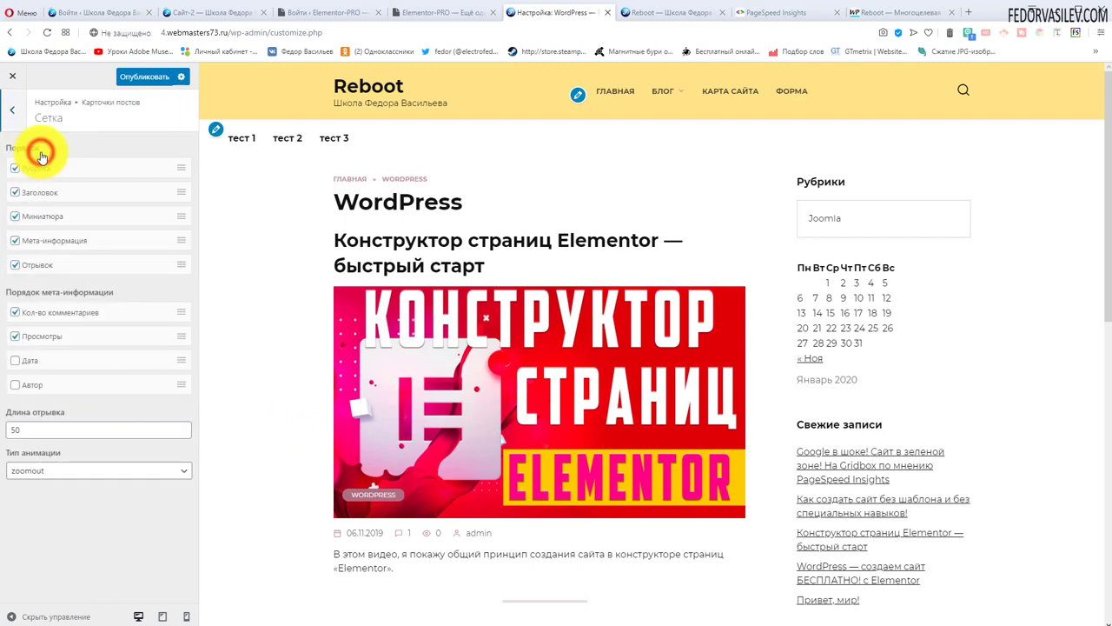
click(15, 107)
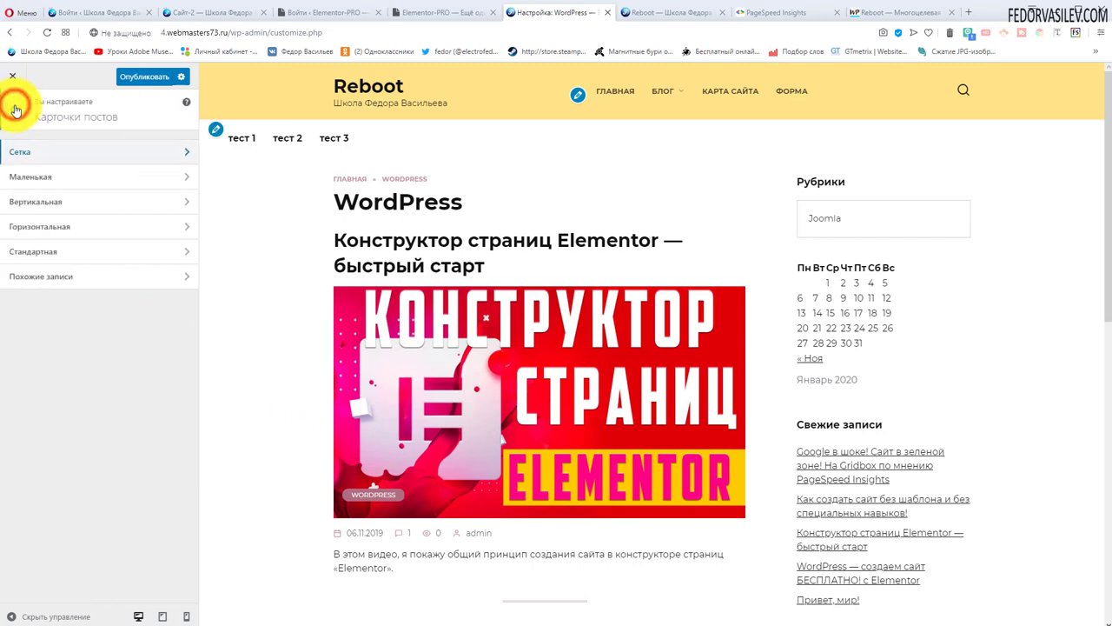
- Open the related posts card settings (Похожие записи) and view the related posts below the Elementor page builder article in the preview
click(111, 272)
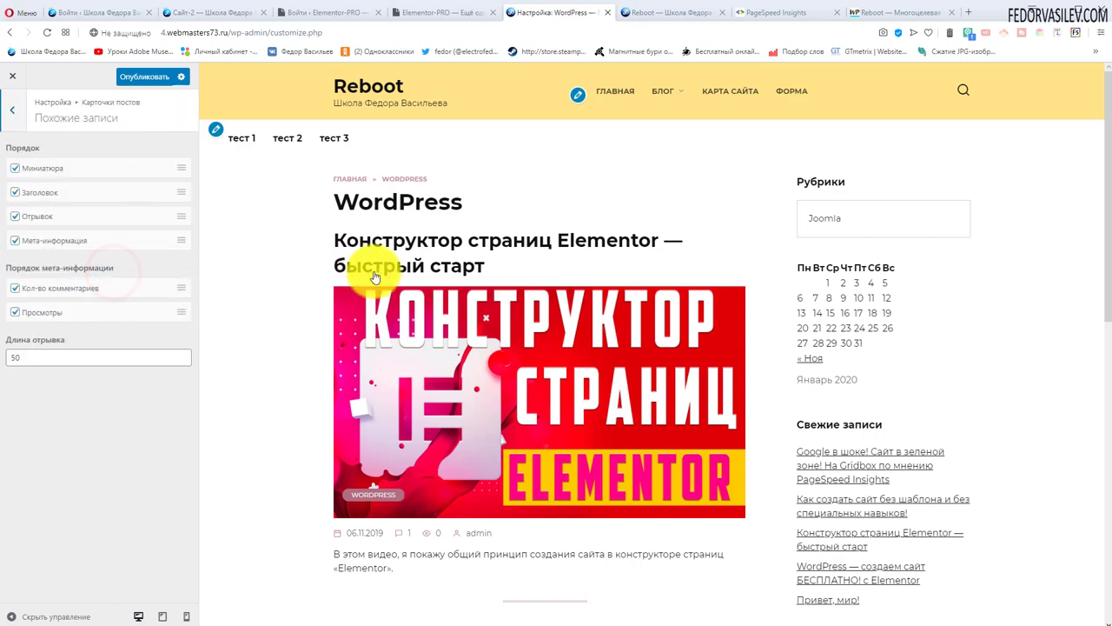
scroll(389, 272, down, 3)
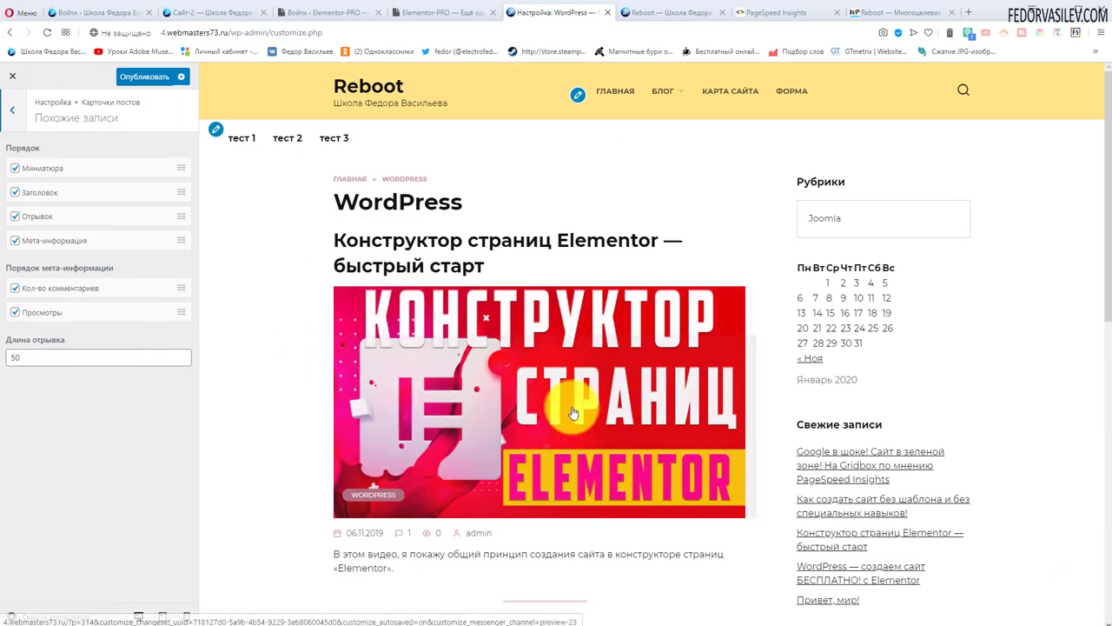
click(532, 381)
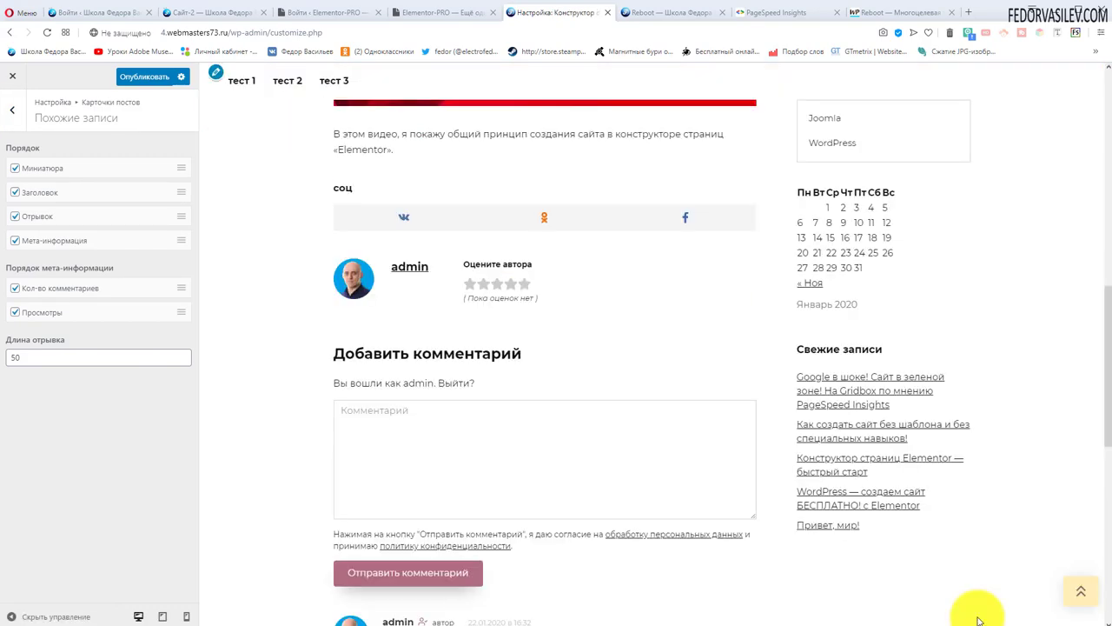
scroll(769, 459, up, 5)
scroll(576, 331, down, 10)
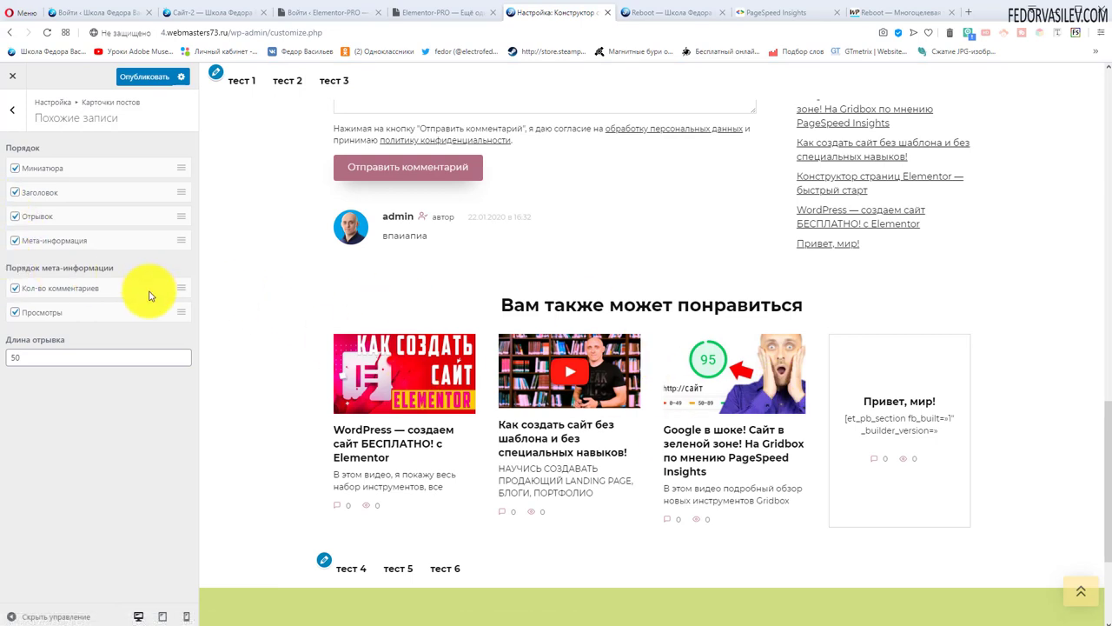
- Turn off the view count (Просмотры) and the excerpt (Отрывок) on the related posts cards
click(16, 313)
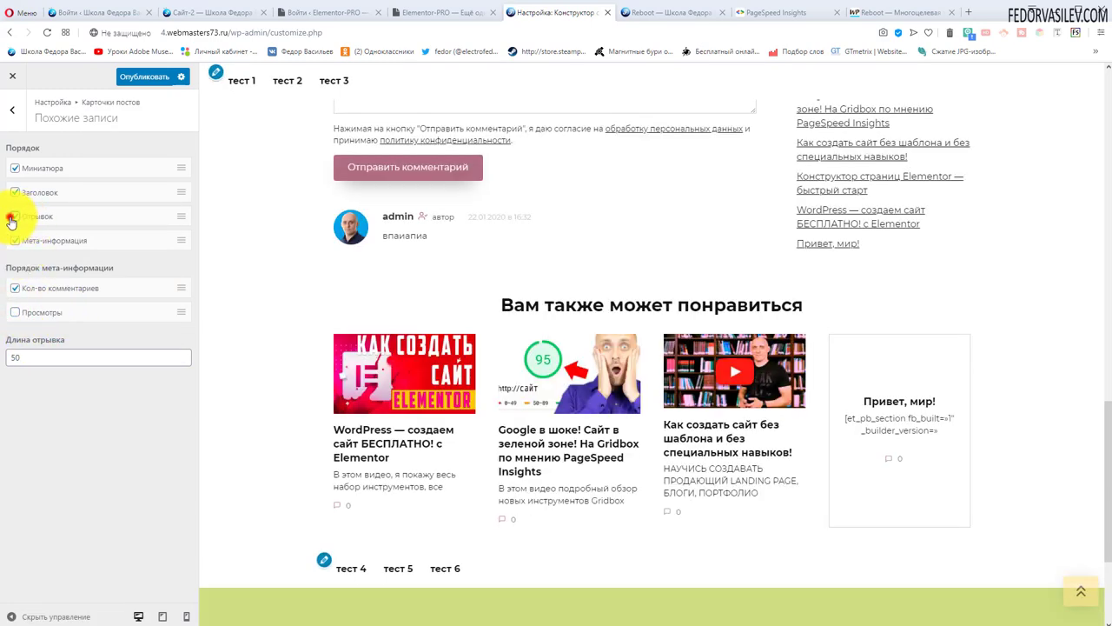
click(11, 217)
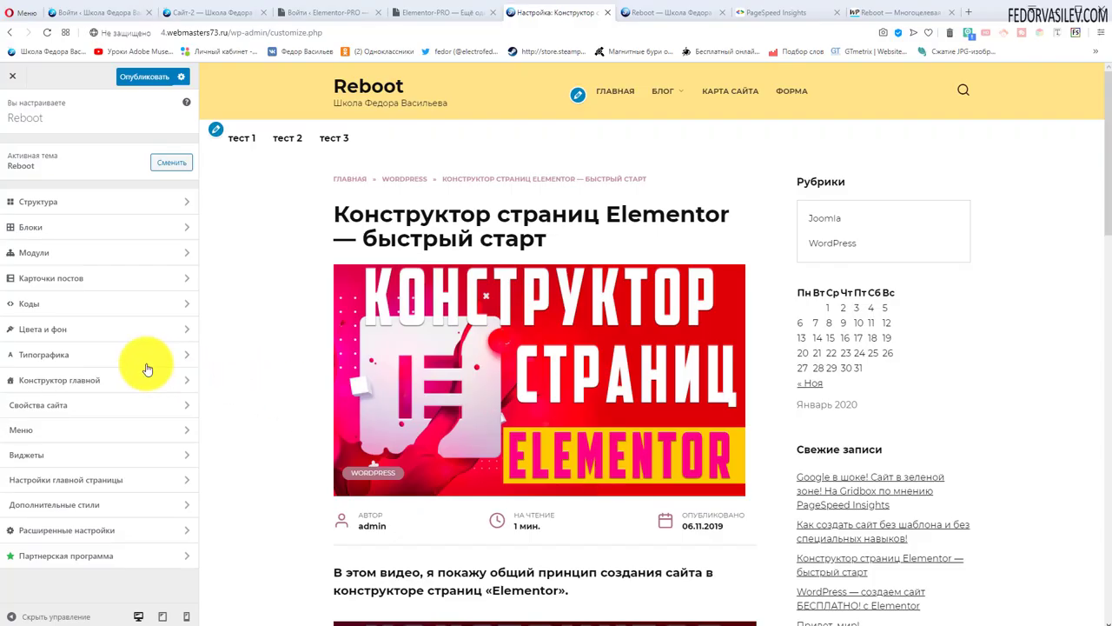
- Open the codes section (Коды) of the customizer and examine the field for code before the closing head tag
click(44, 301)
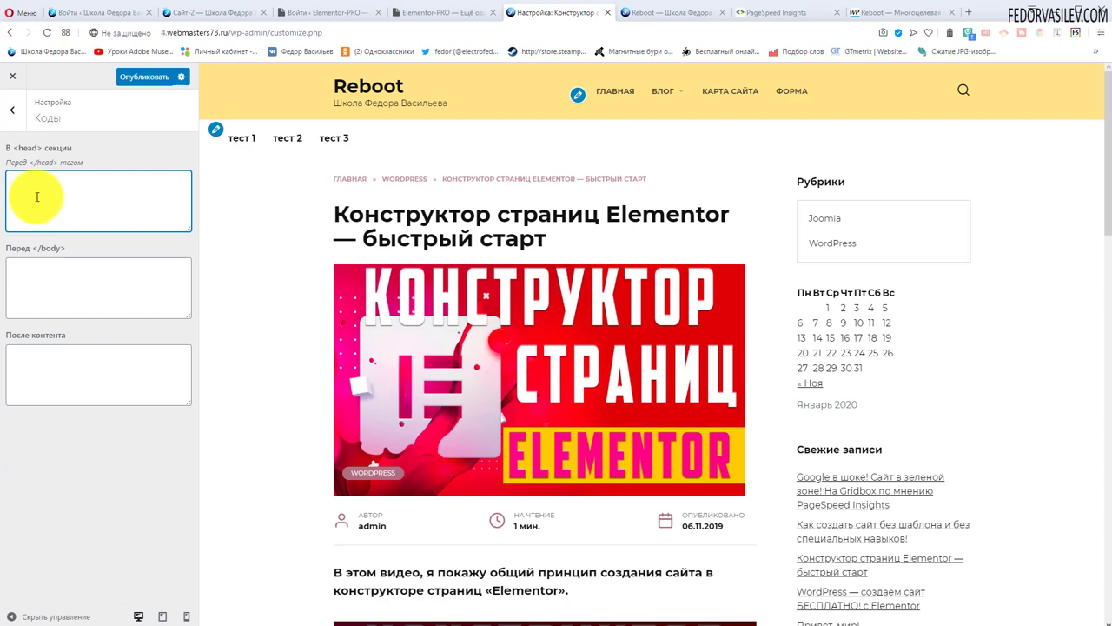
click(92, 164)
click(41, 170)
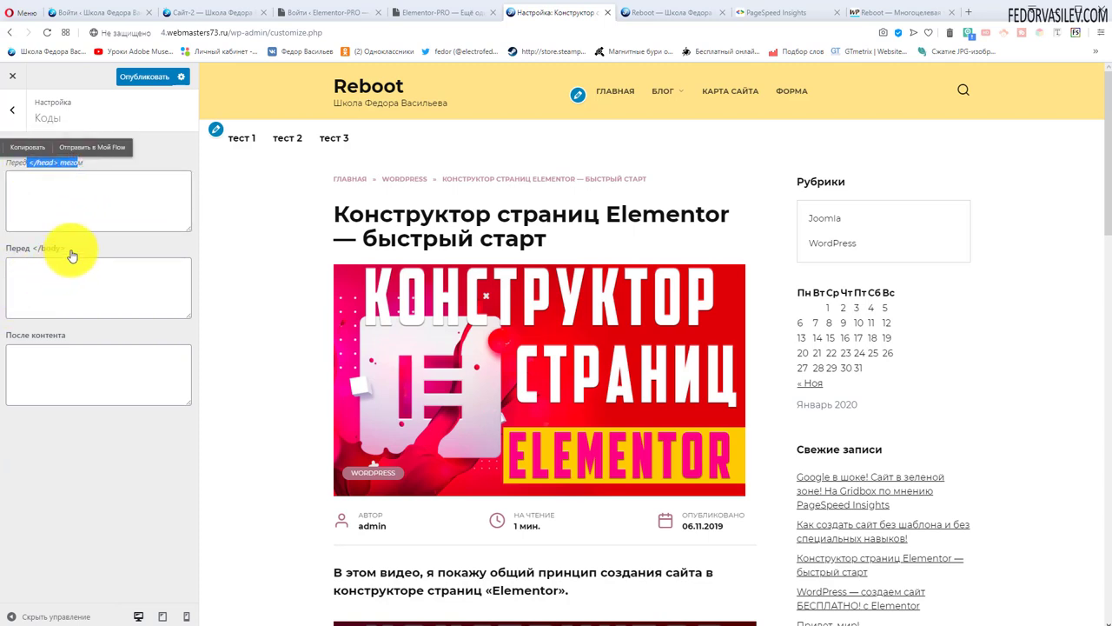
- Examine the code fields before the closing body tag and after the content, and return to the main customizer list
drag(70, 249, 33, 248)
click(41, 363)
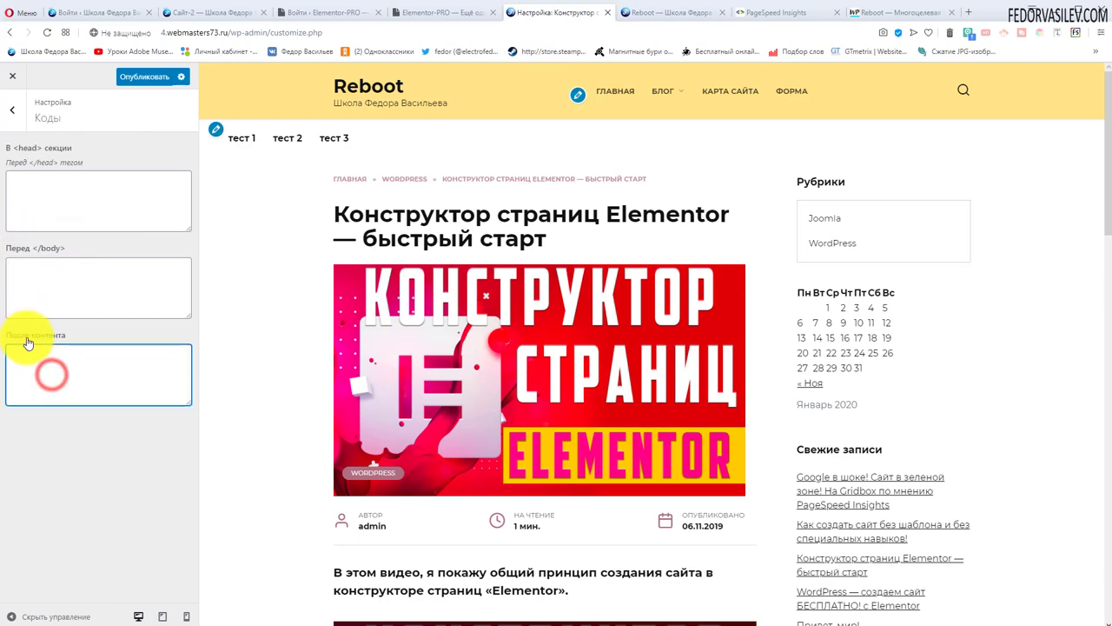
click(12, 110)
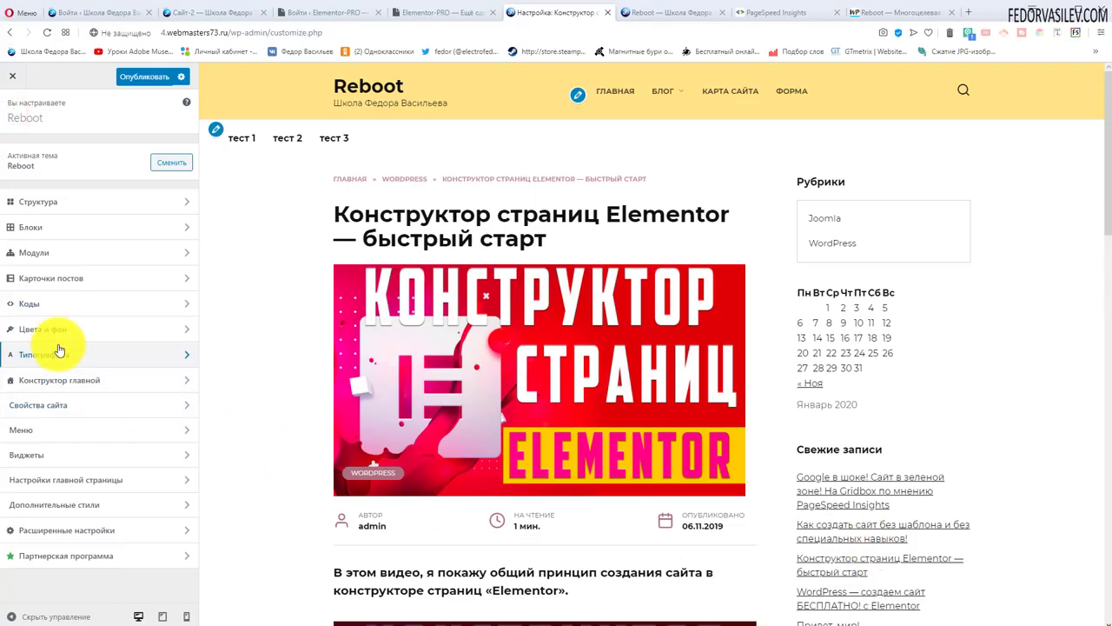
- In the general colours (Цвета и фон, Общие), try an orange #dd9933 site background in the preview and restore white #ffffff
click(72, 337)
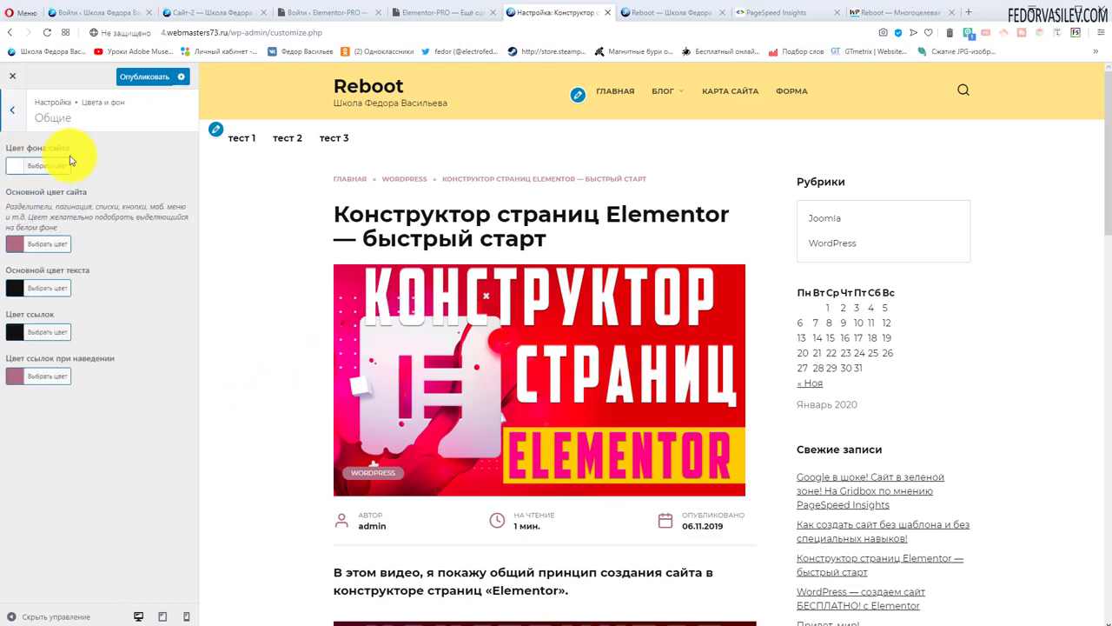
click(19, 168)
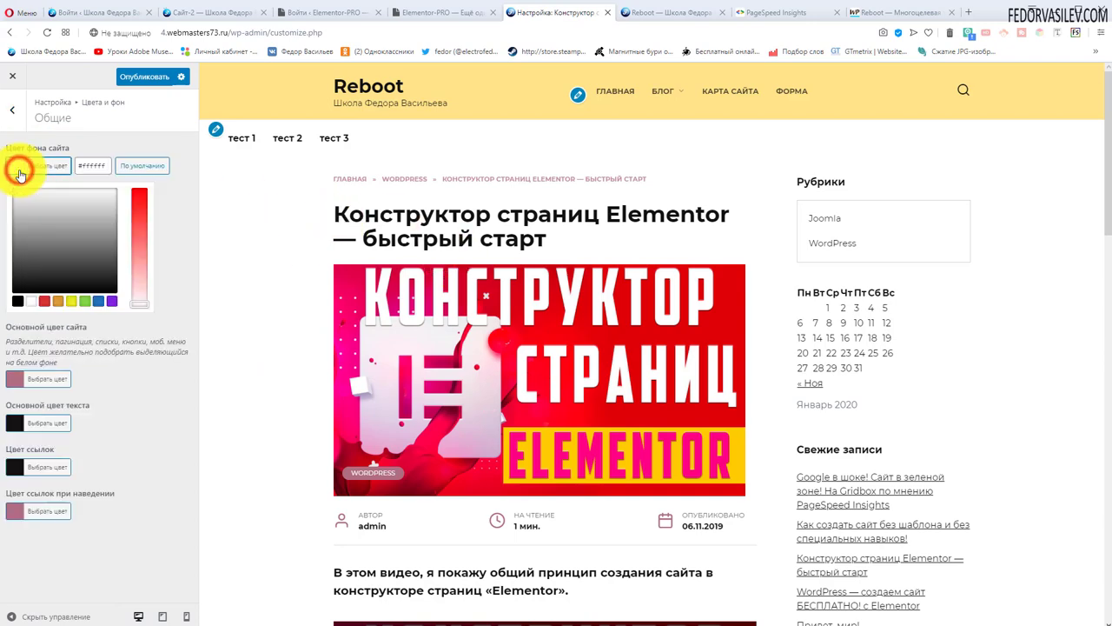
click(59, 302)
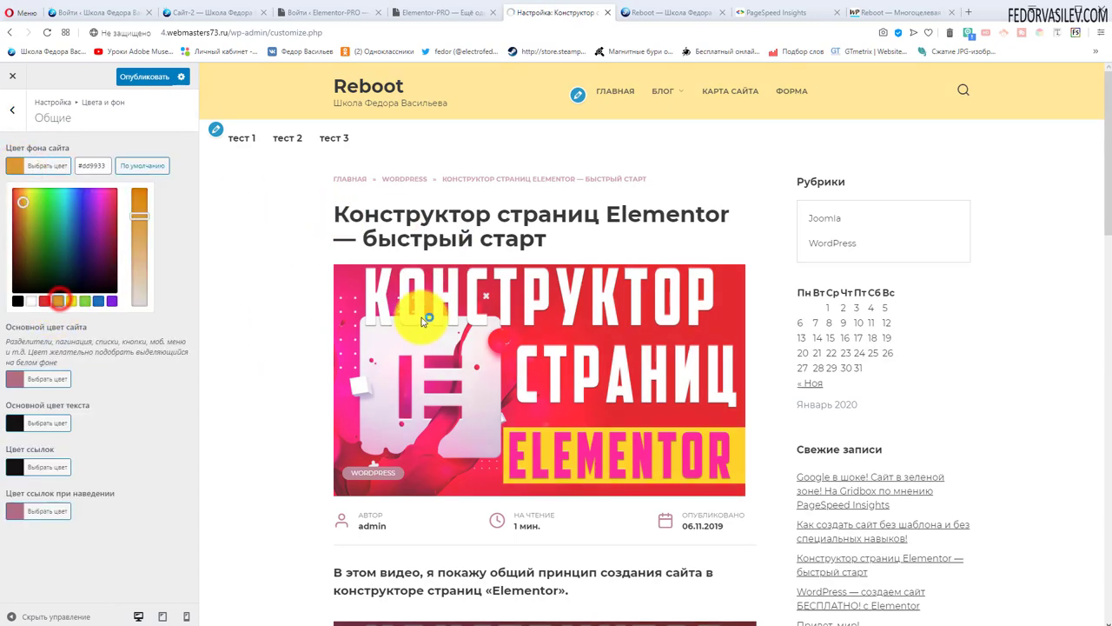
scroll(266, 305, down, 15)
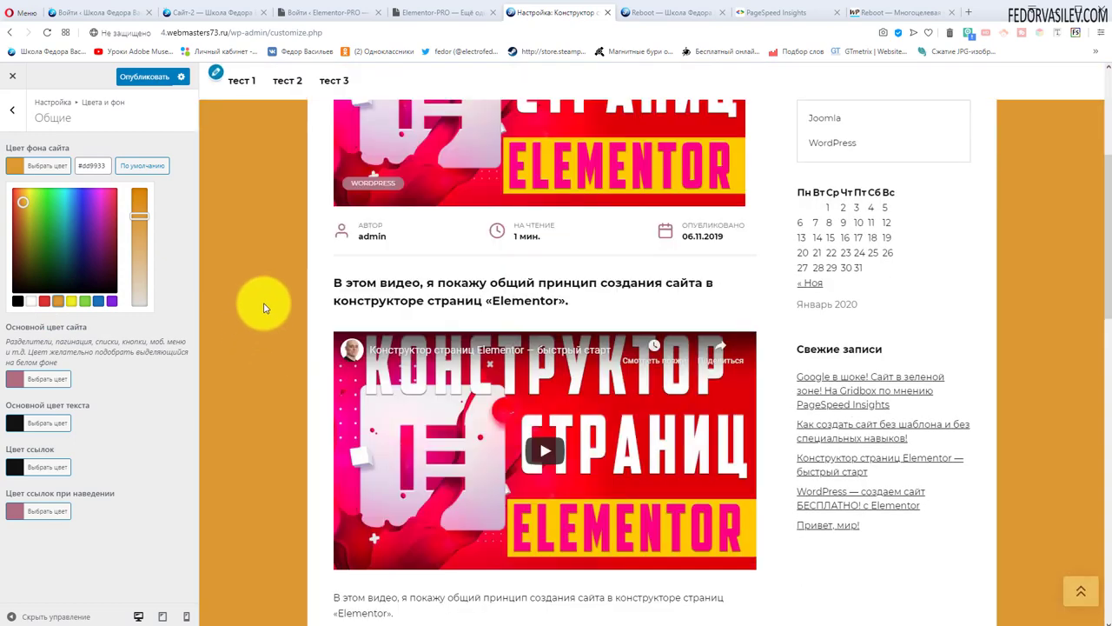
scroll(243, 306, up, 15)
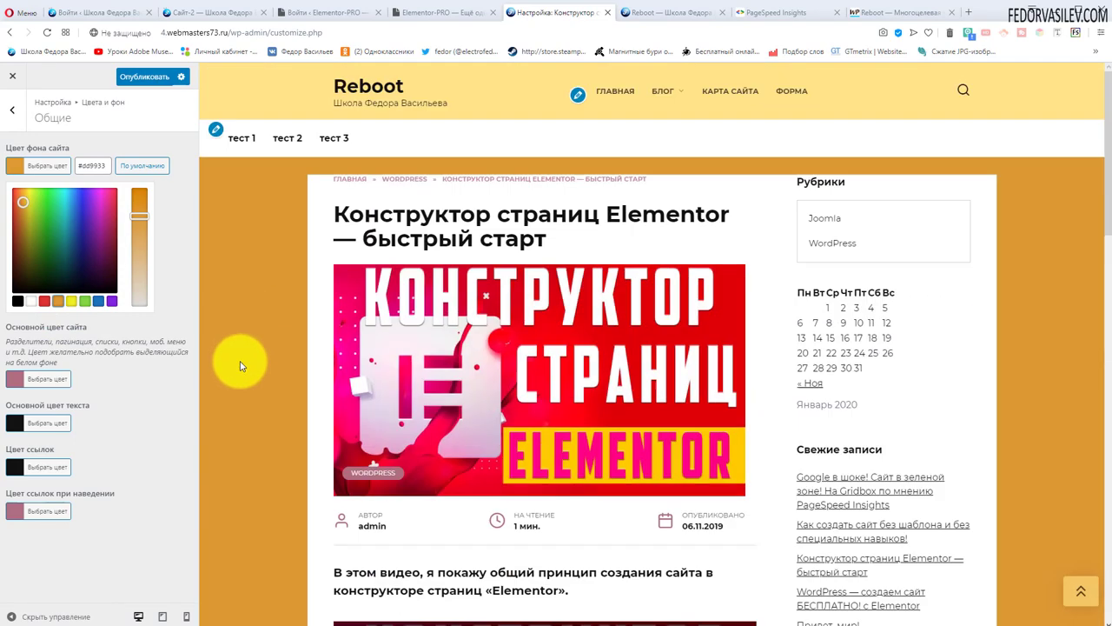
click(33, 303)
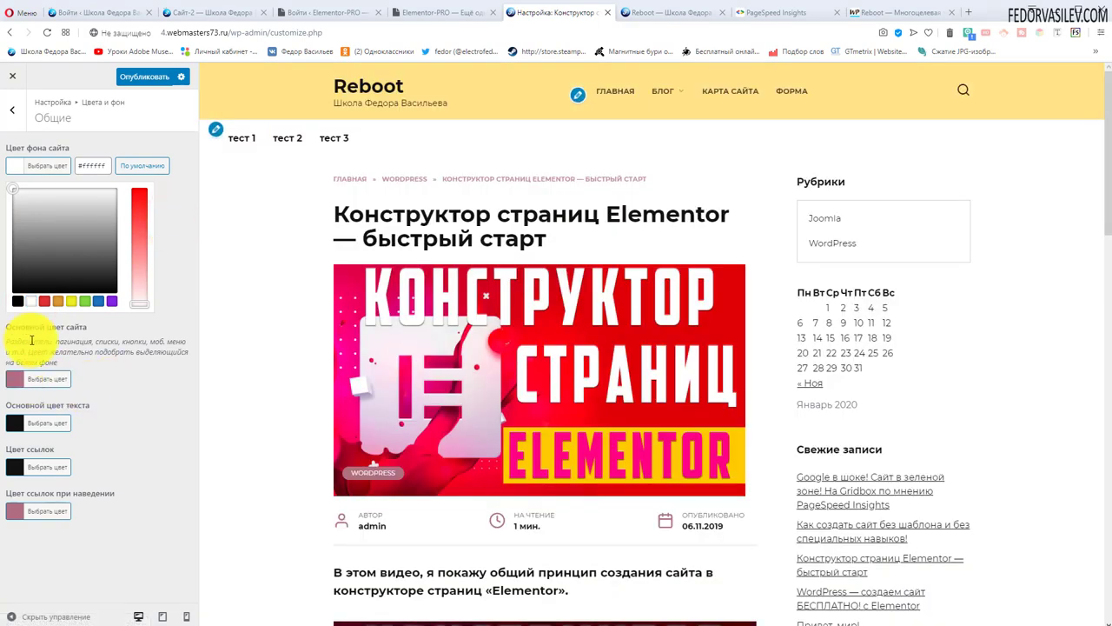
- Read the description of the main site colour (Основной цвет сайта), close the colour picker and return to Цвета и фон
drag(58, 368, 20, 342)
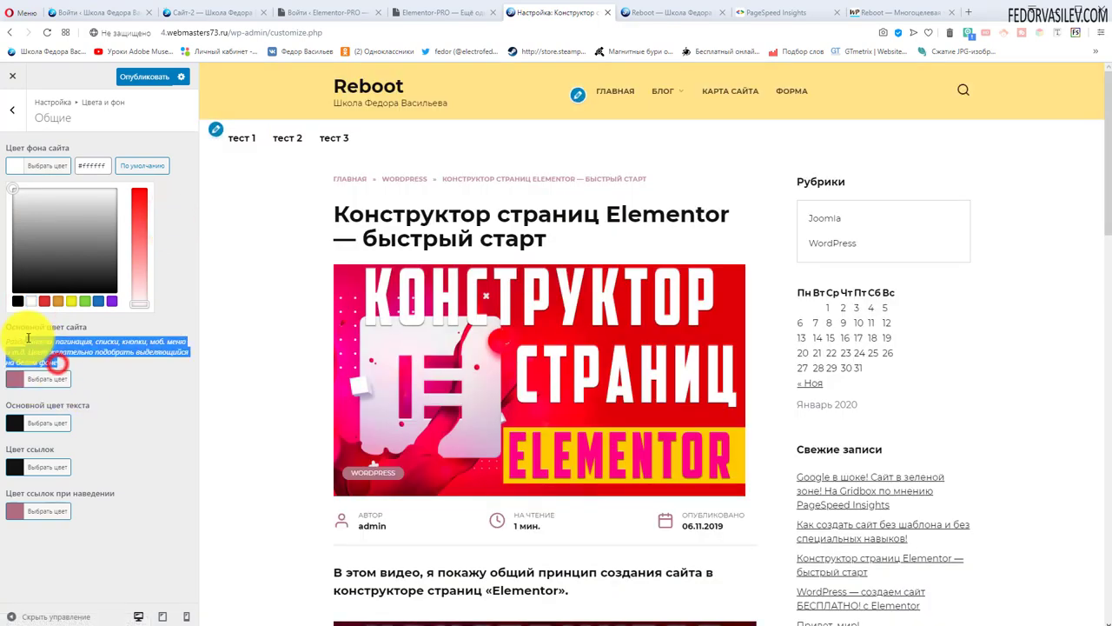
click(167, 266)
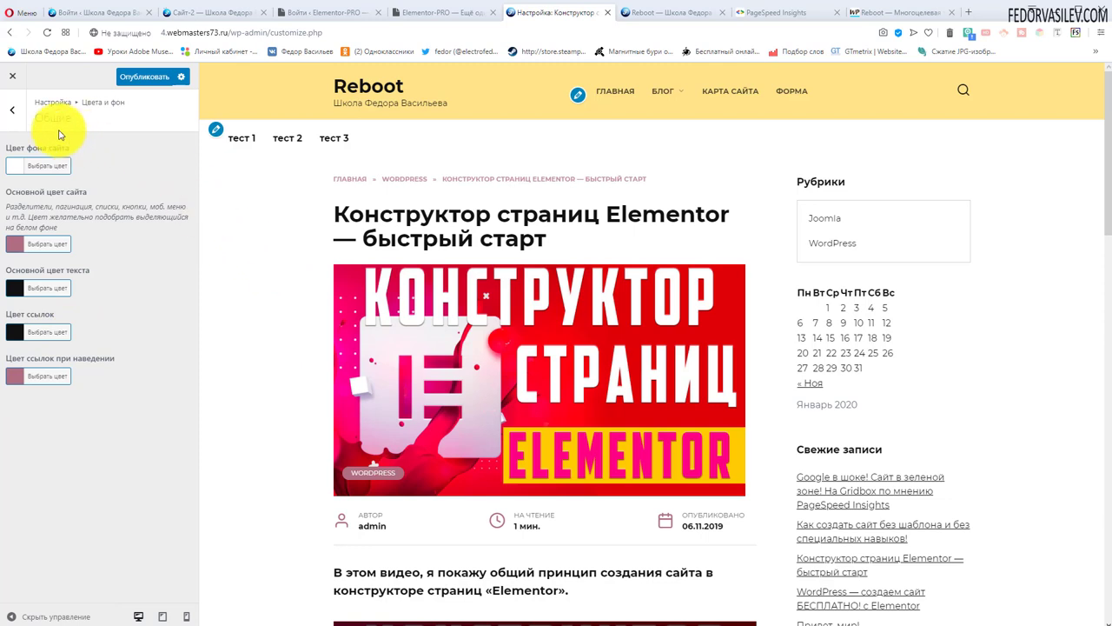
click(12, 110)
- Open the header colour settings (Шапка) and check the background image chooser and the background repeat and position options
click(16, 177)
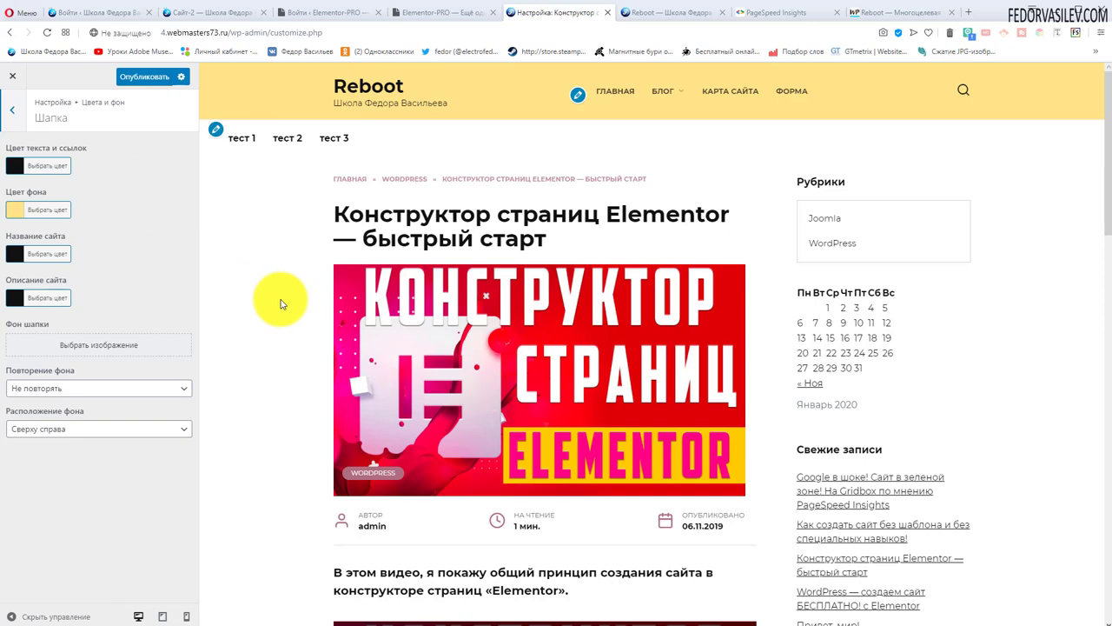
click(63, 350)
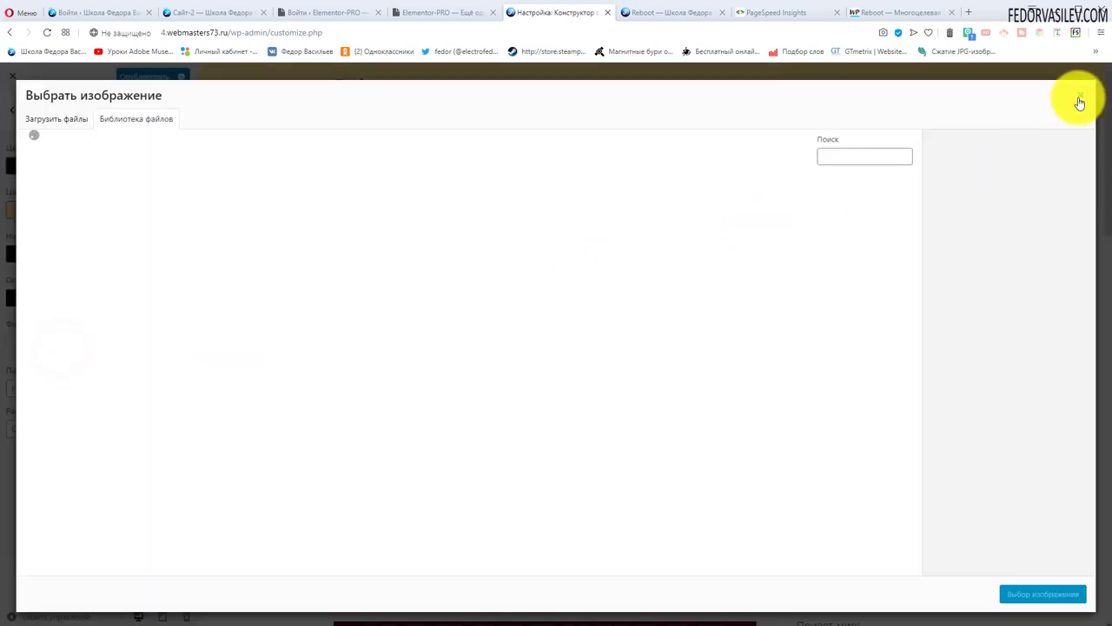
click(1080, 96)
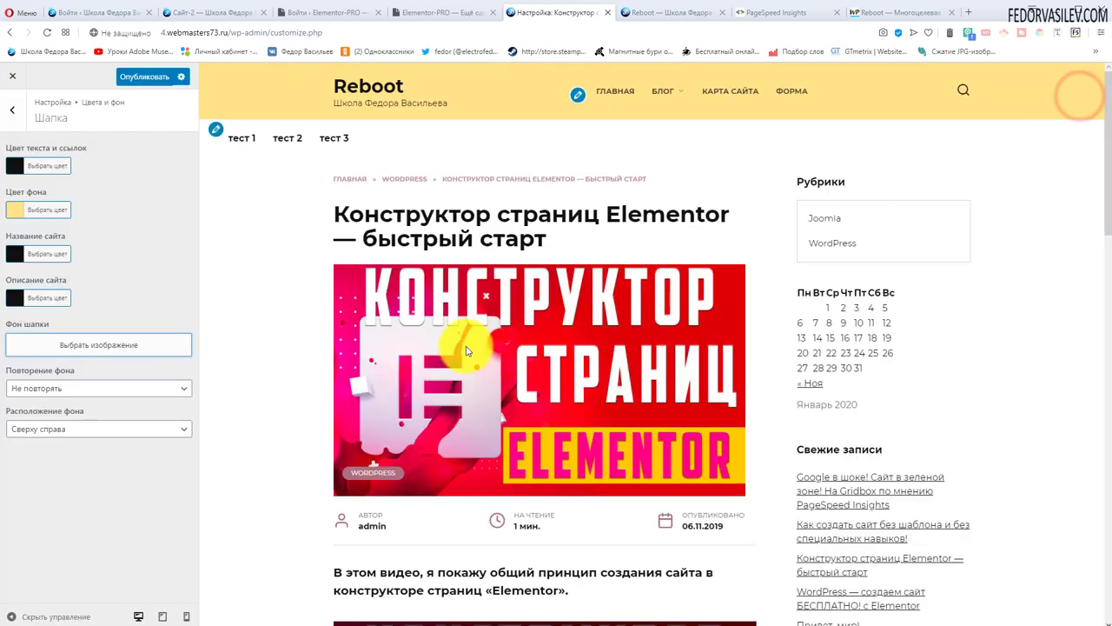
click(35, 389)
click(110, 304)
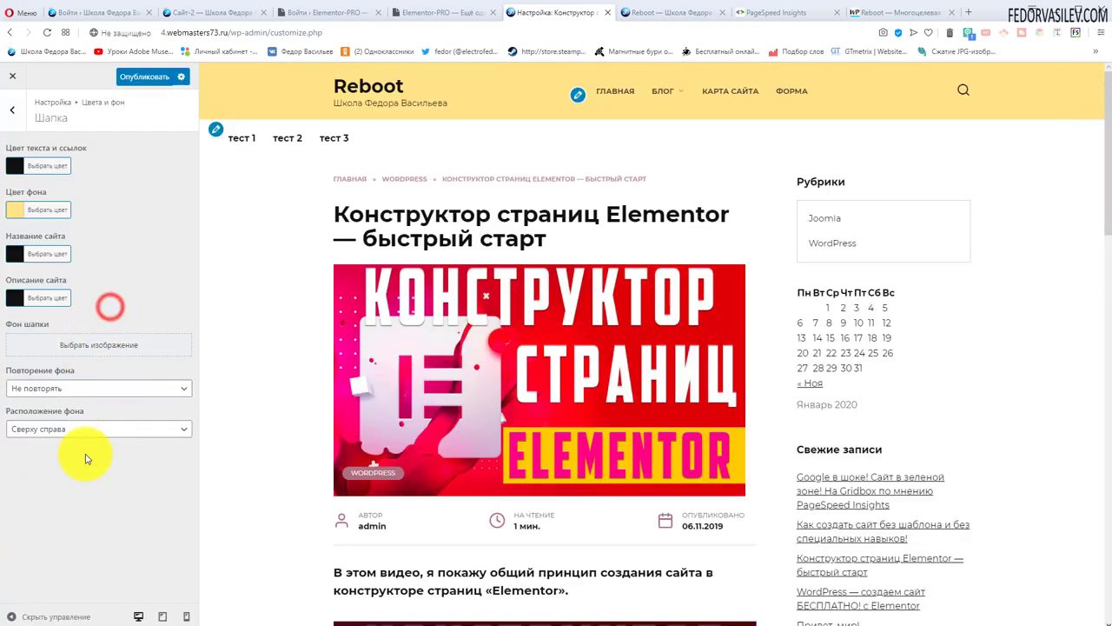
click(87, 437)
click(284, 415)
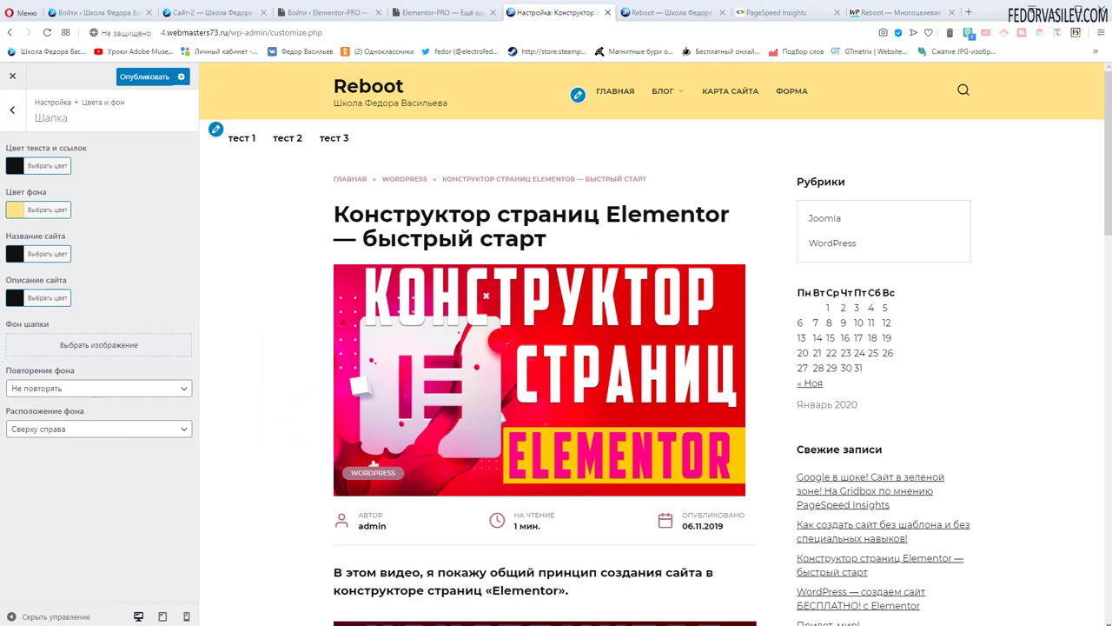
- In the menu colours (Меню), try a blue #1e73be background and view both the upper and lower menus in the preview
click(12, 109)
click(48, 195)
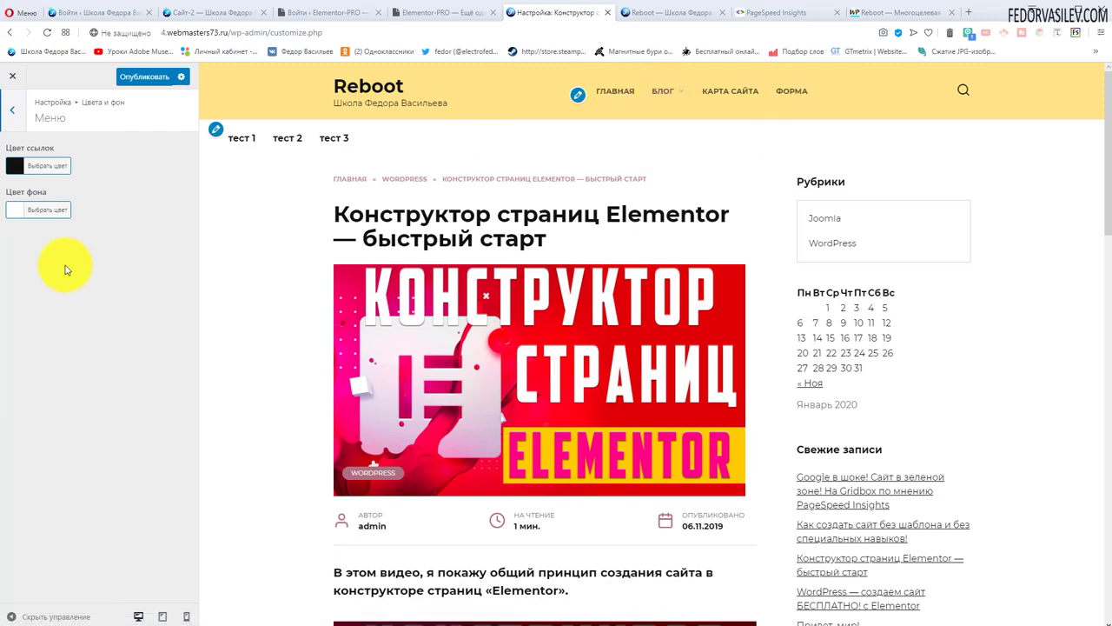
click(37, 209)
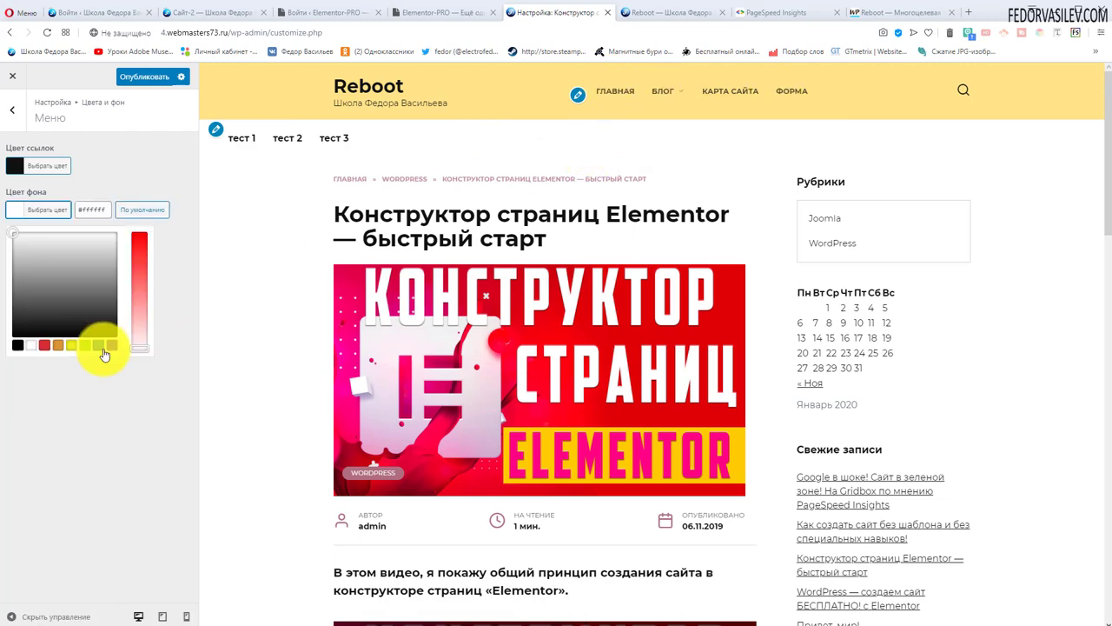
click(94, 346)
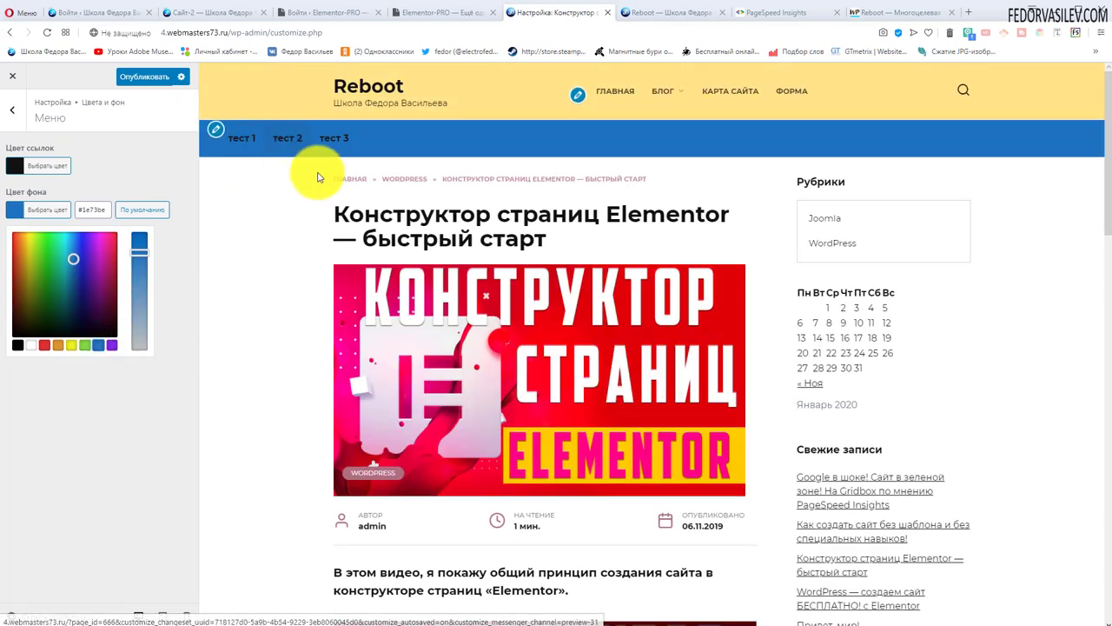
scroll(762, 243, down, 15)
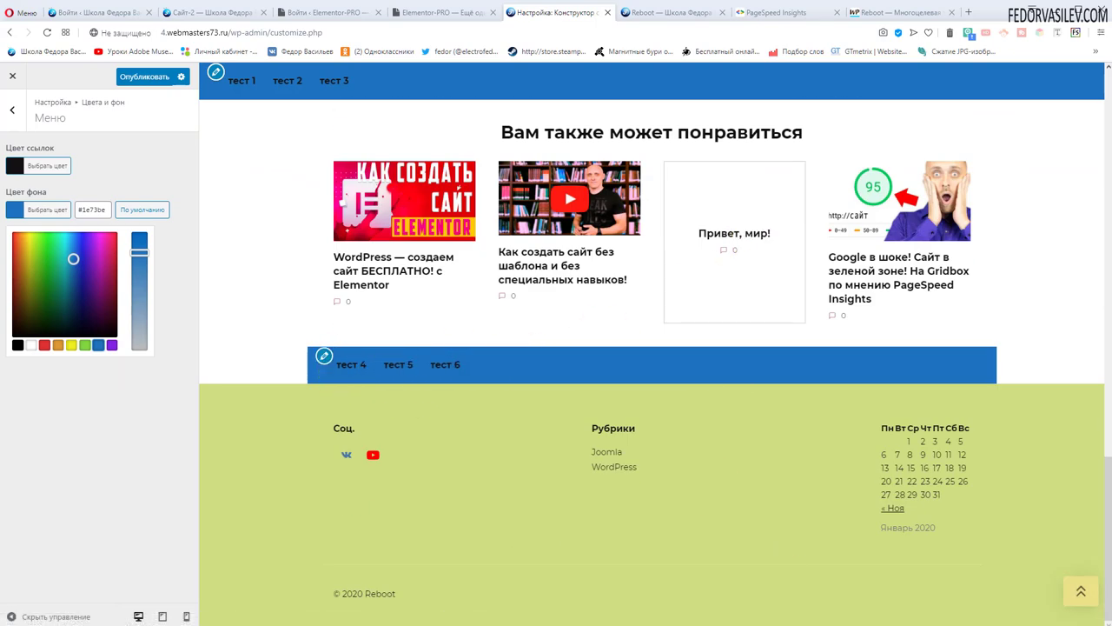
click(547, 368)
scroll(547, 356, down, 6)
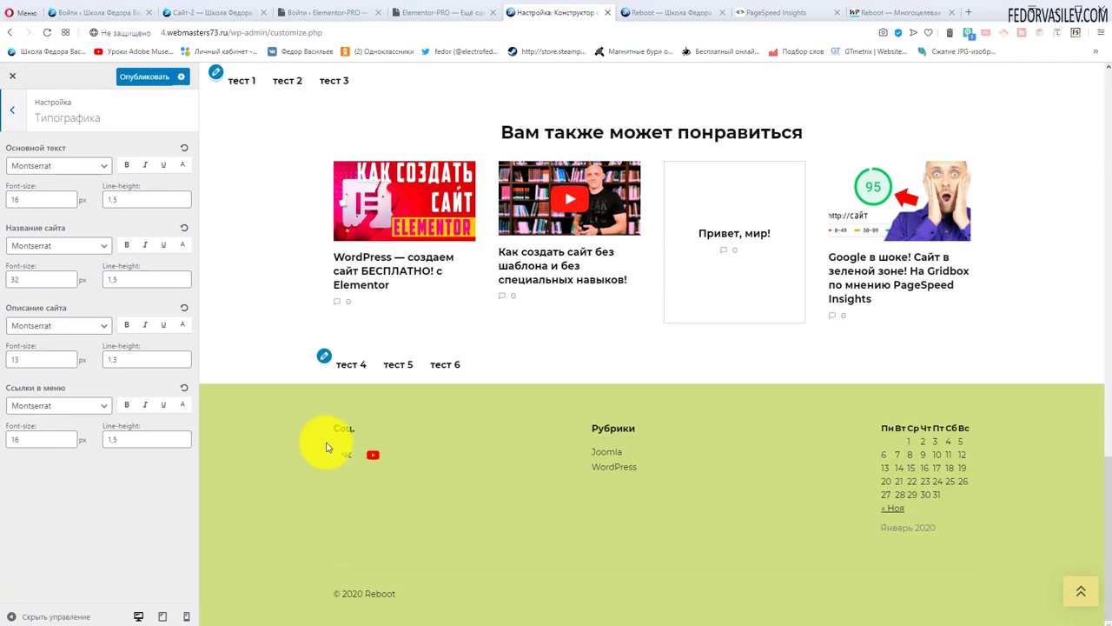
- Look through the fonts available for the main text (Основной текст) in the typography settings, leaving the selection as is
scroll(314, 446, up, 3)
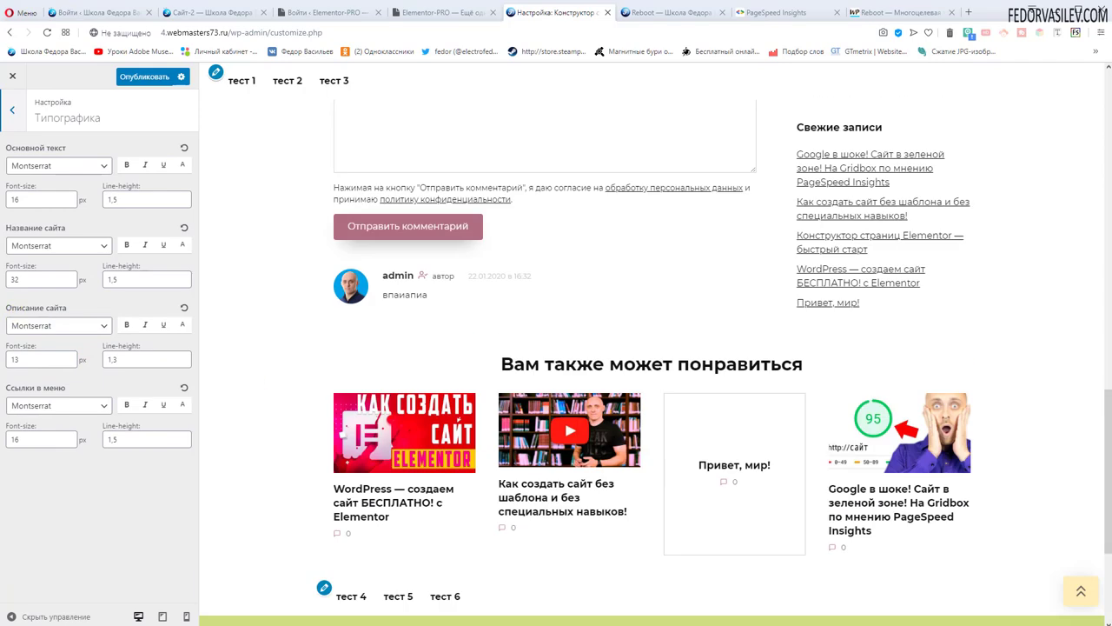
click(101, 171)
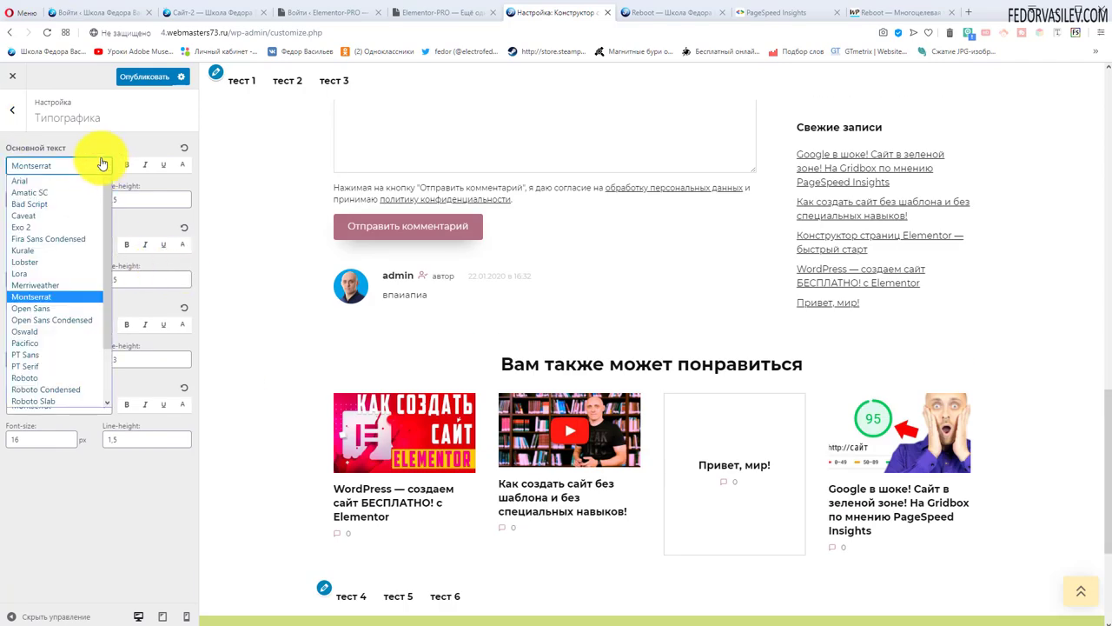
click(108, 143)
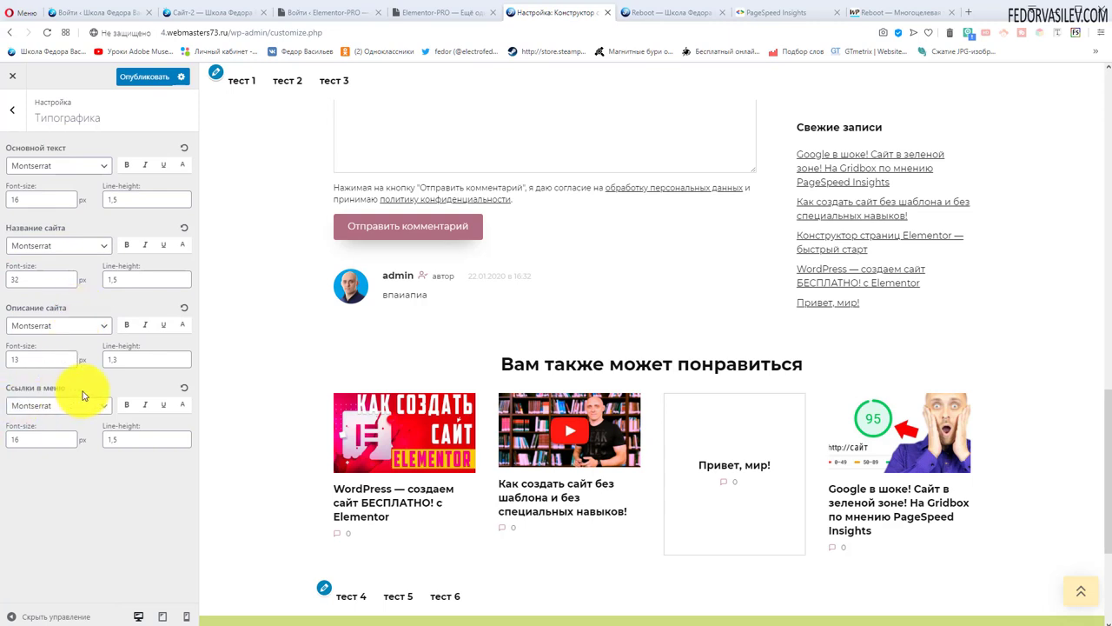
click(56, 166)
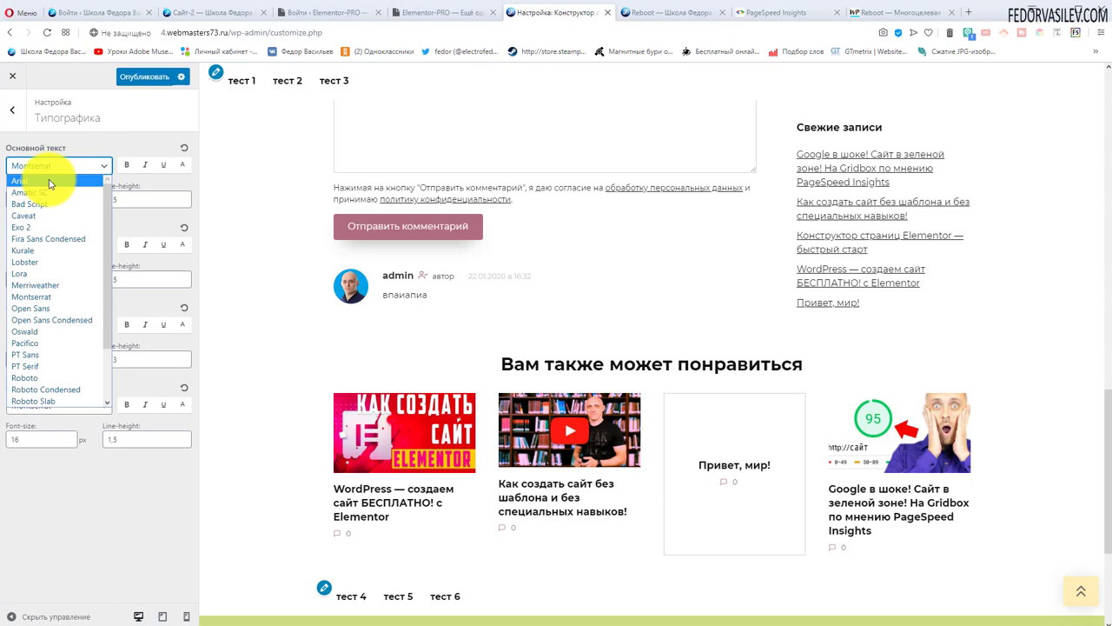
click(88, 143)
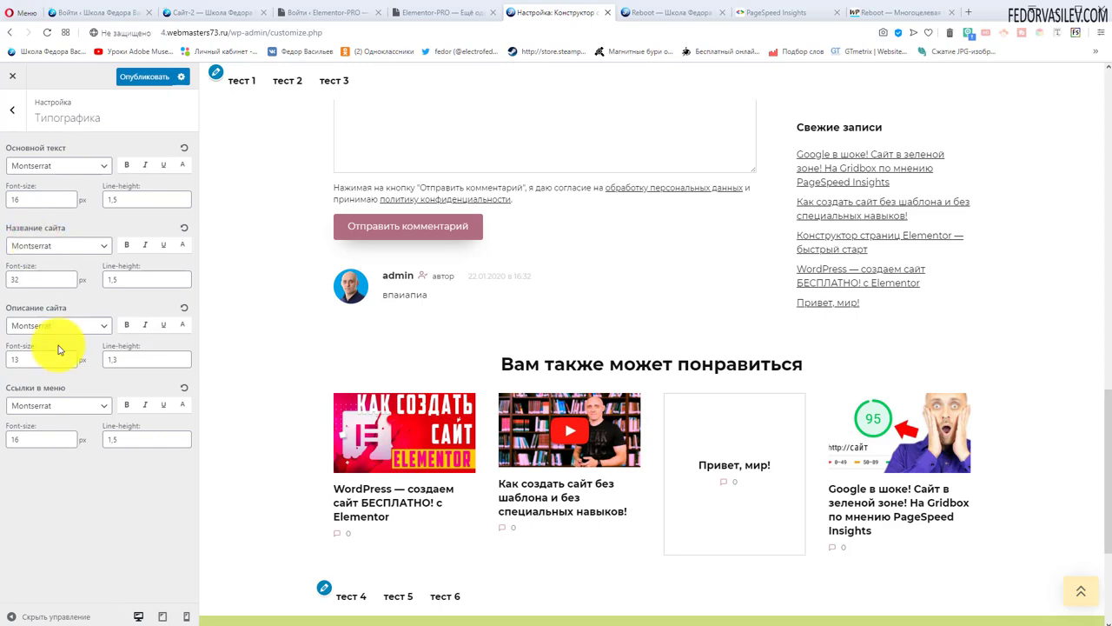
- Examine the main text's font size and line height fields with the beginning of the article shown in the preview
scroll(397, 372, up, 10)
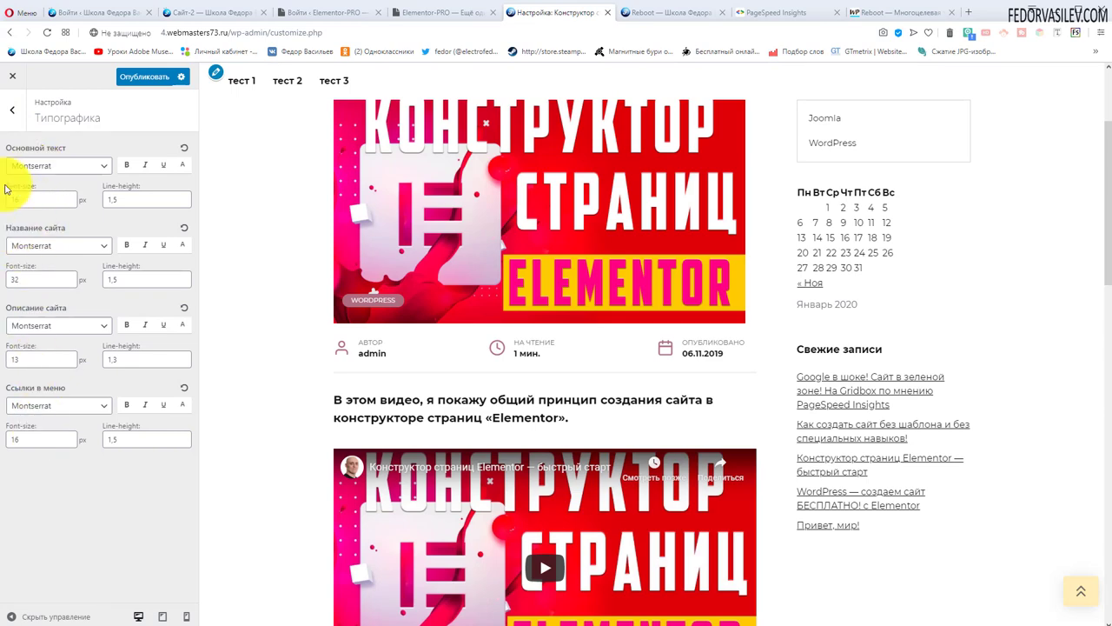
scroll(472, 293, up, 2)
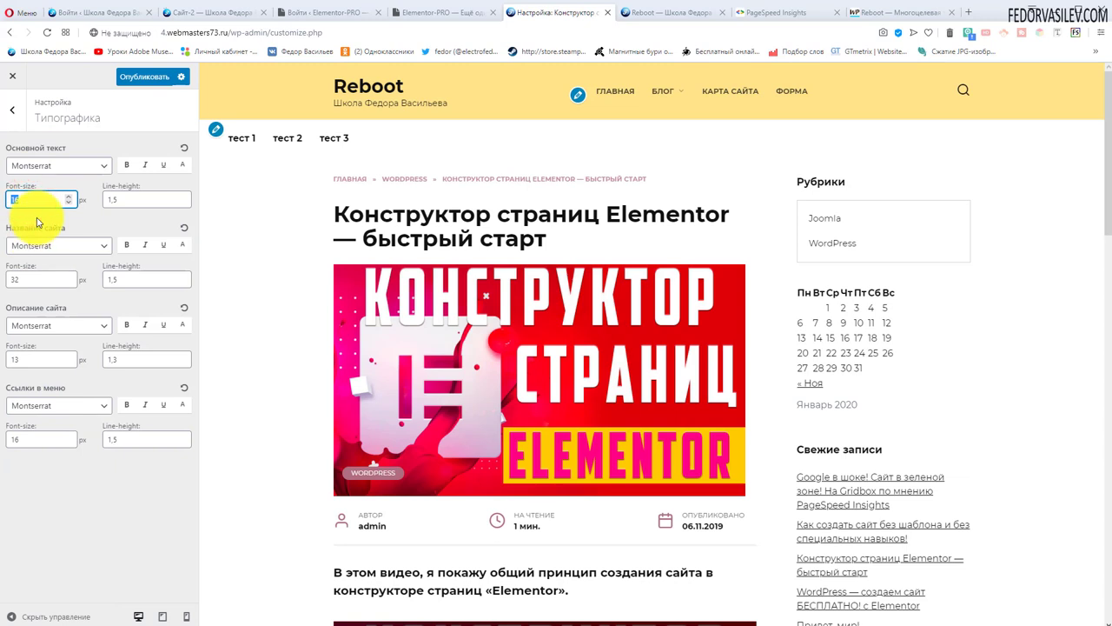
double_click(122, 199)
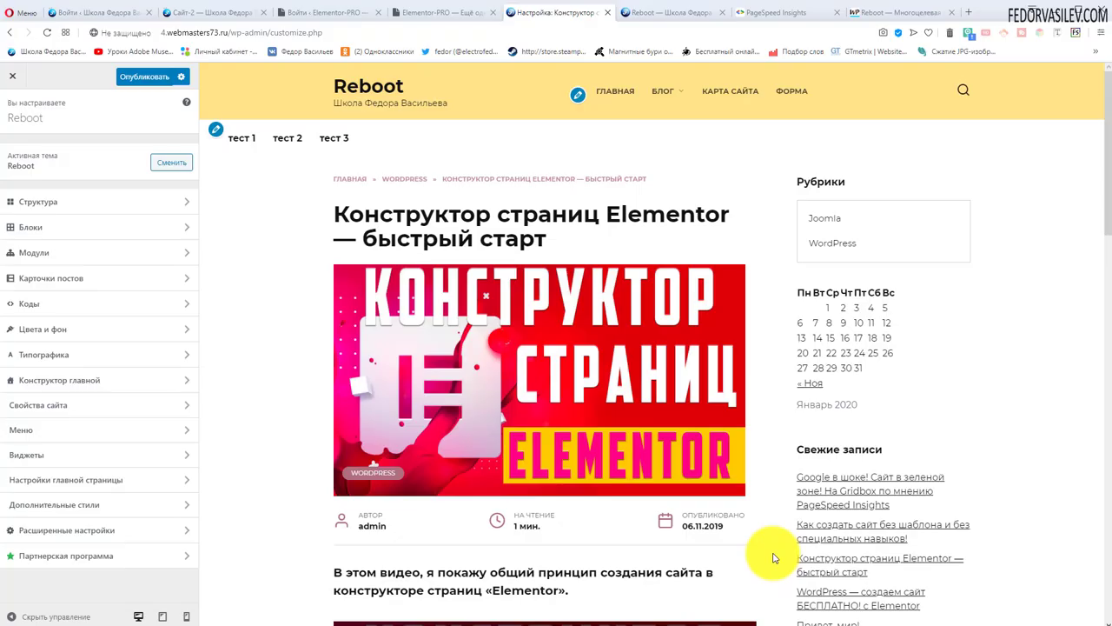
- Open the homepage builder (Конструктор главной), load the homepage in the preview and look over its post sections
click(59, 381)
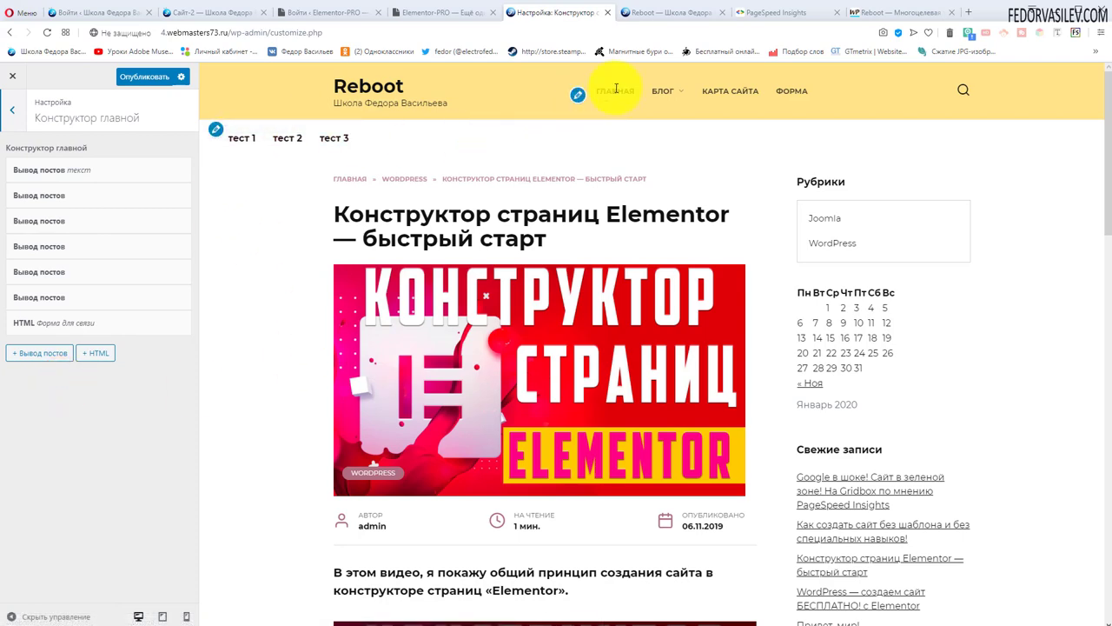
click(389, 86)
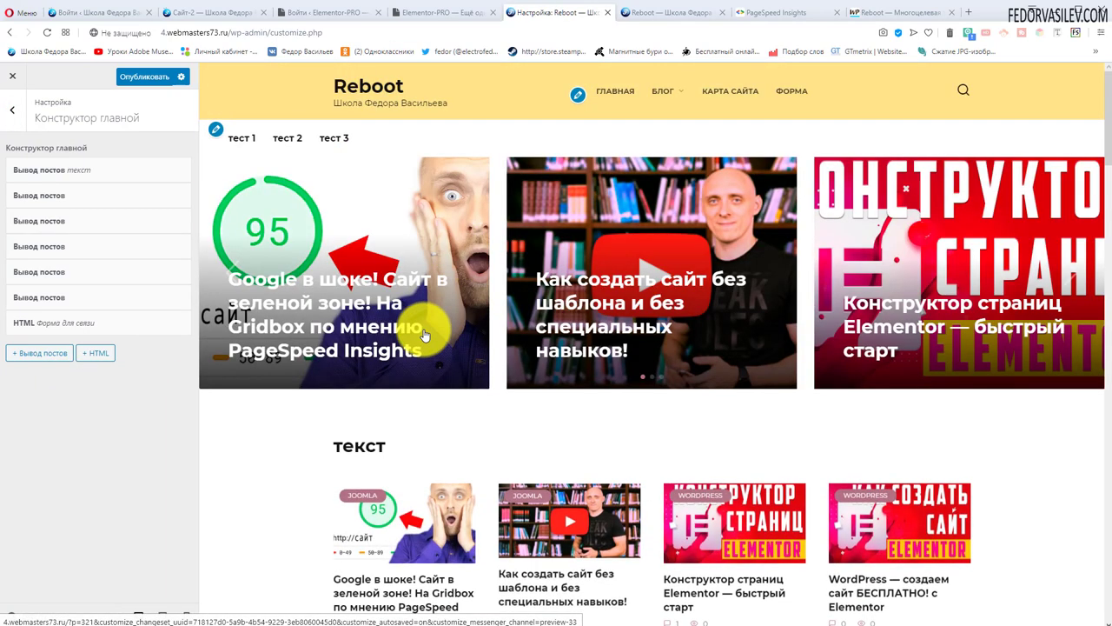
scroll(420, 333, down, 3)
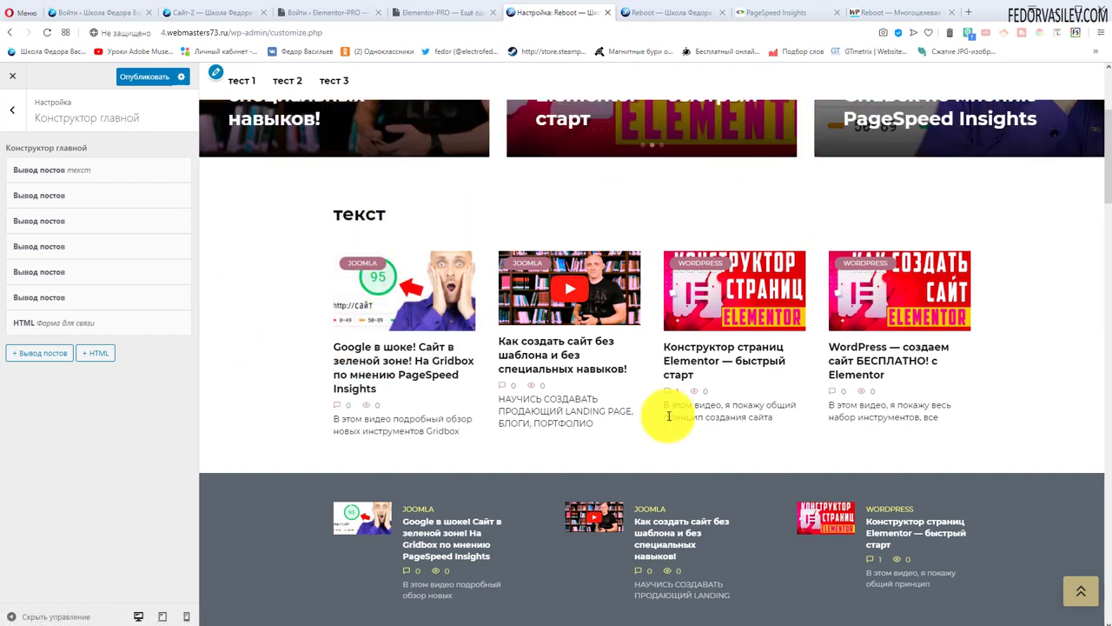
scroll(286, 219, down, 3)
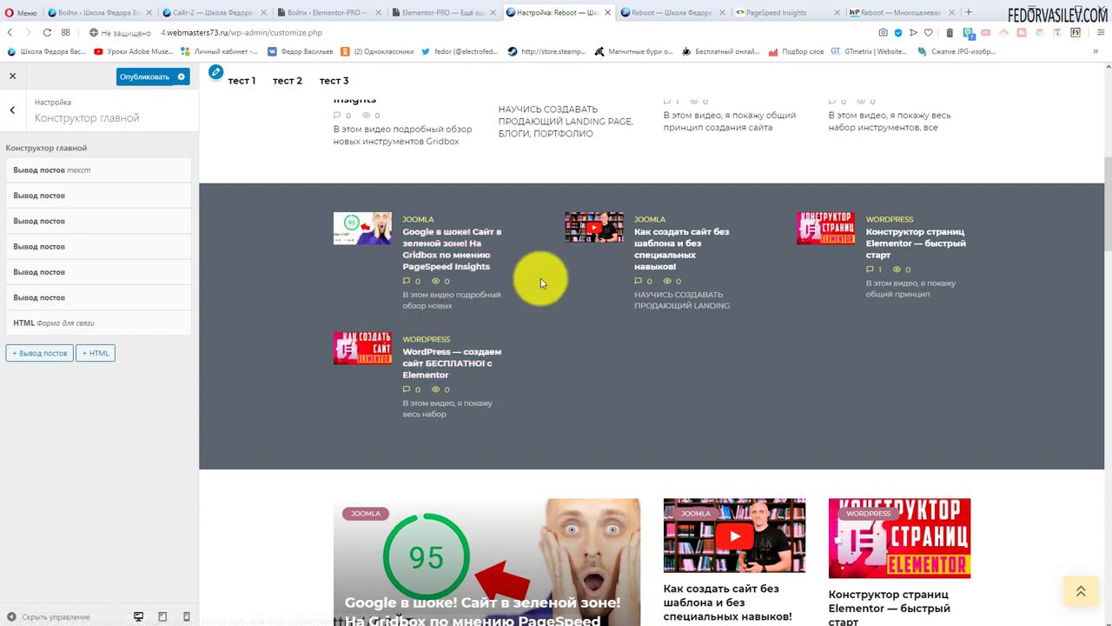
scroll(596, 318, down, 5)
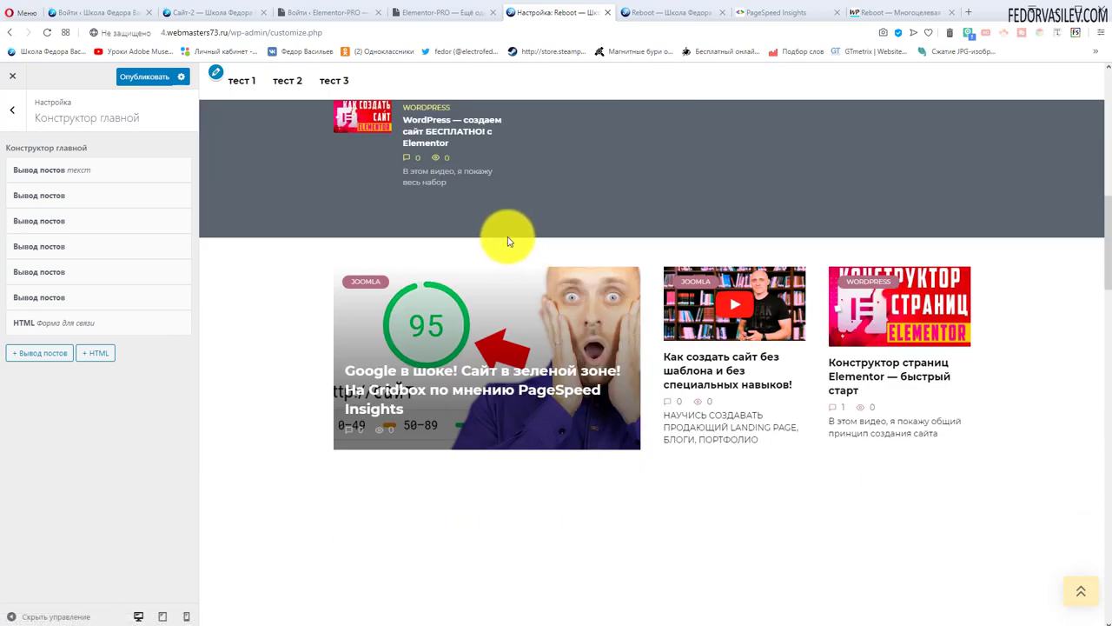
scroll(576, 360, down, 6)
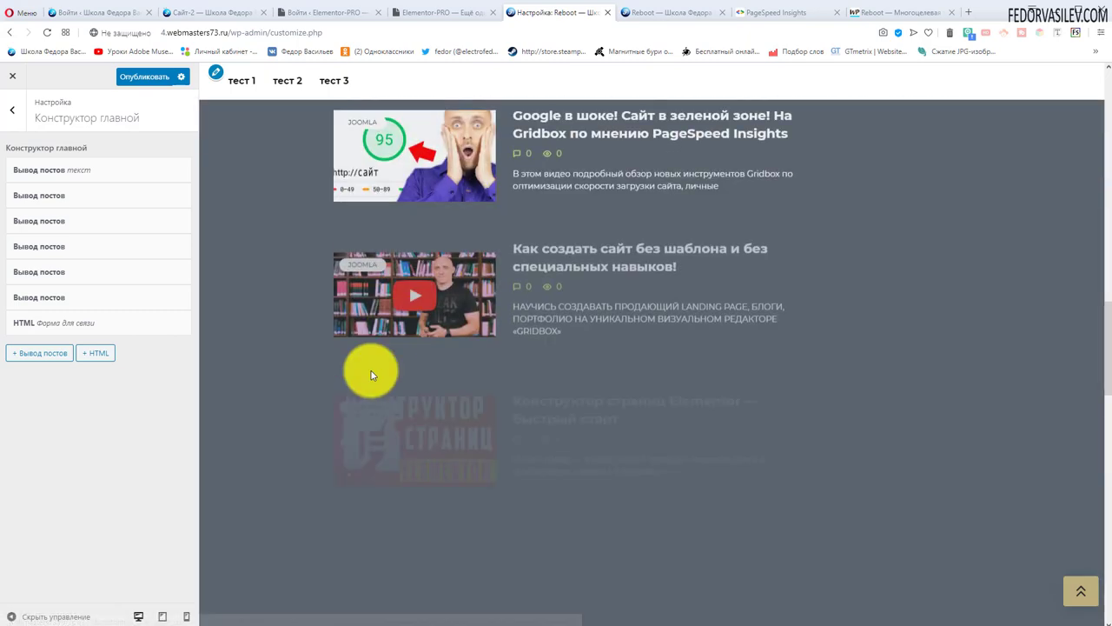
scroll(688, 278, down, 10)
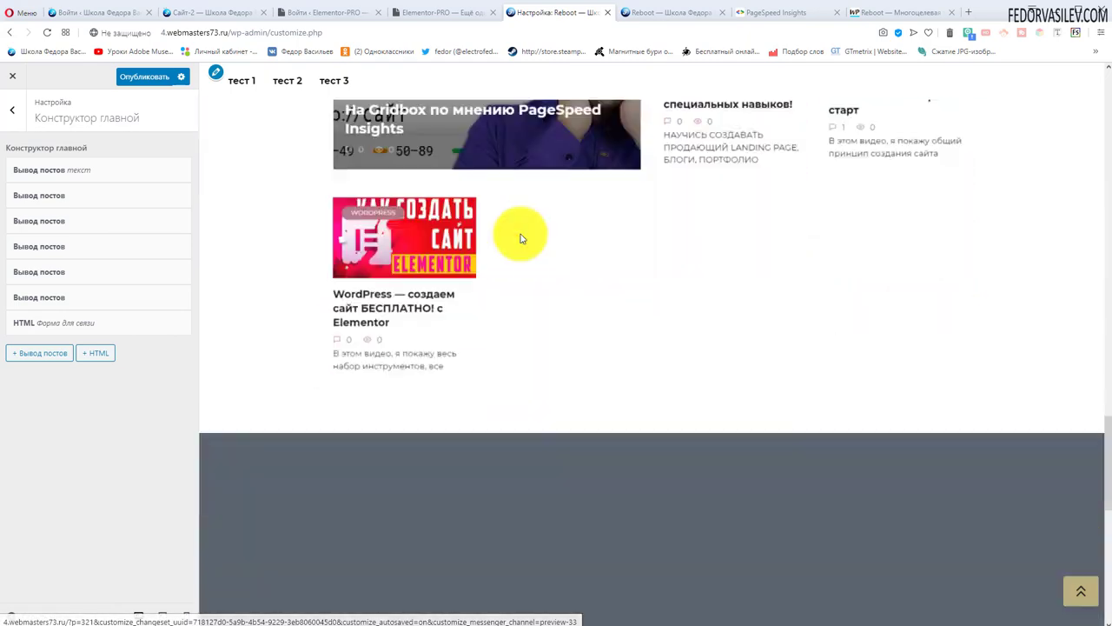
scroll(624, 282, down, 3)
scroll(603, 281, up, 3)
scroll(579, 377, up, 6)
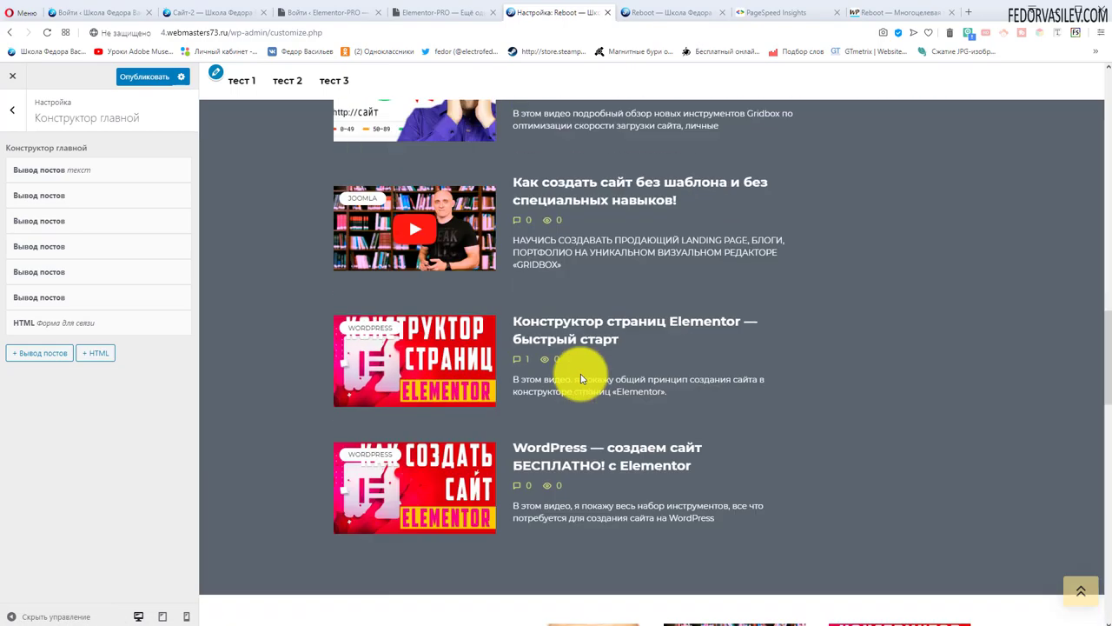
scroll(579, 373, down, 5)
scroll(609, 365, down, 4)
scroll(347, 269, up, 5)
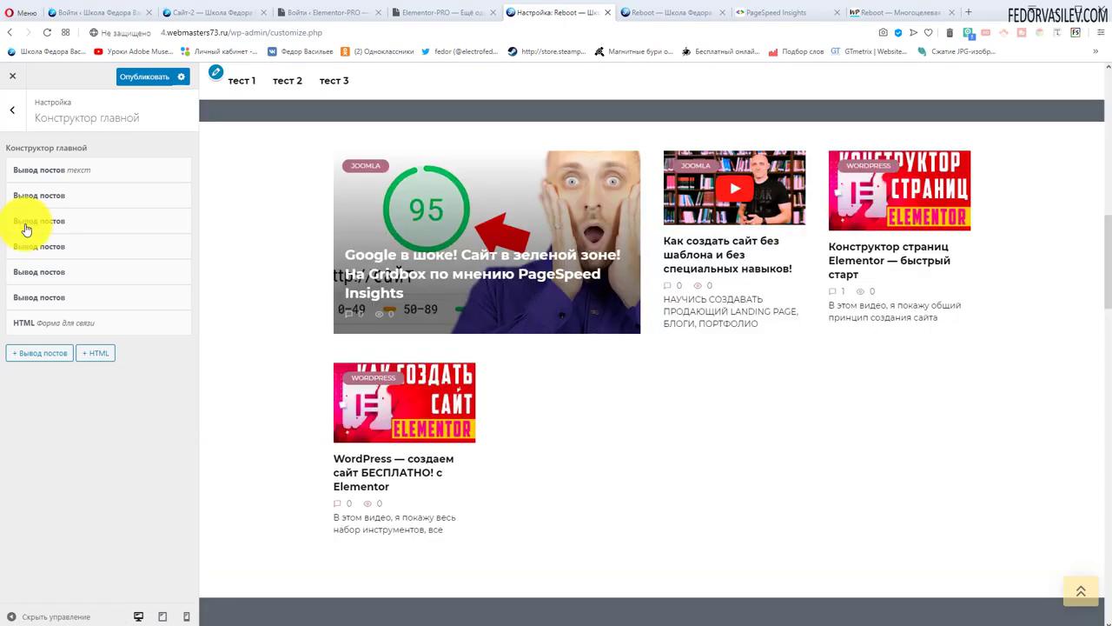
- Open the first posts block («текст») and compare its heading field with the section heading in the preview
click(37, 176)
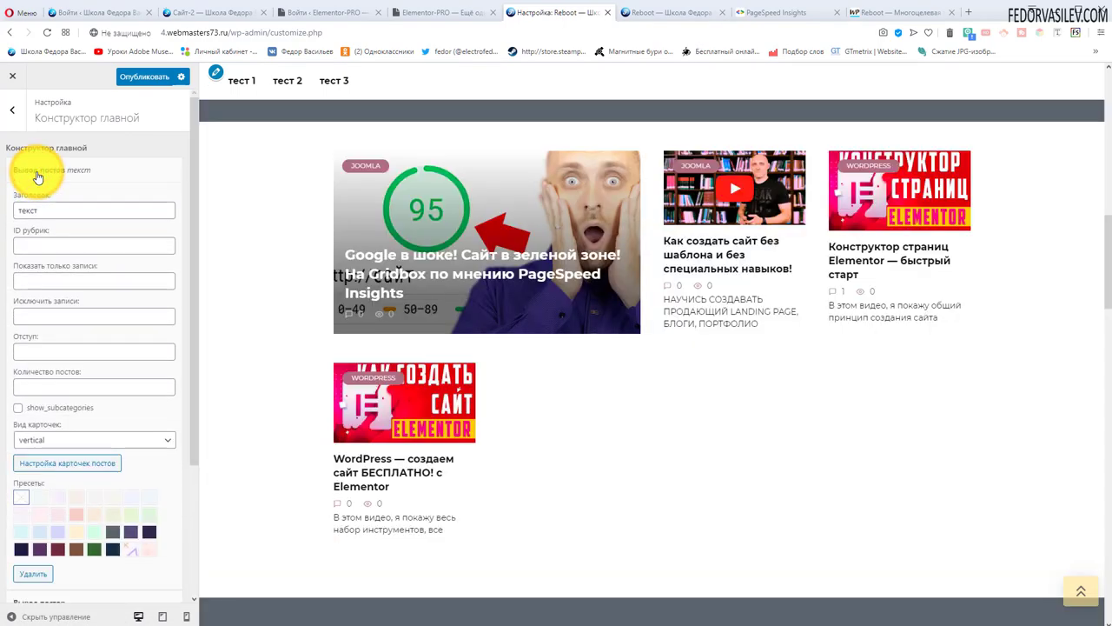
double_click(39, 210)
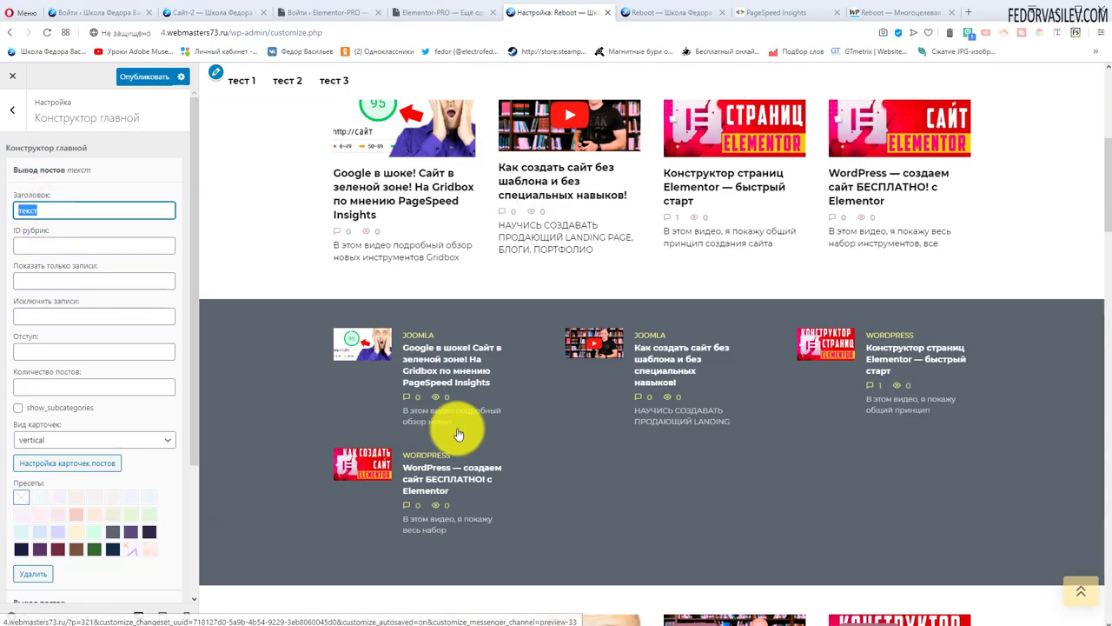
scroll(452, 417, up, 5)
scroll(373, 331, down, 4)
scroll(382, 226, up, 1)
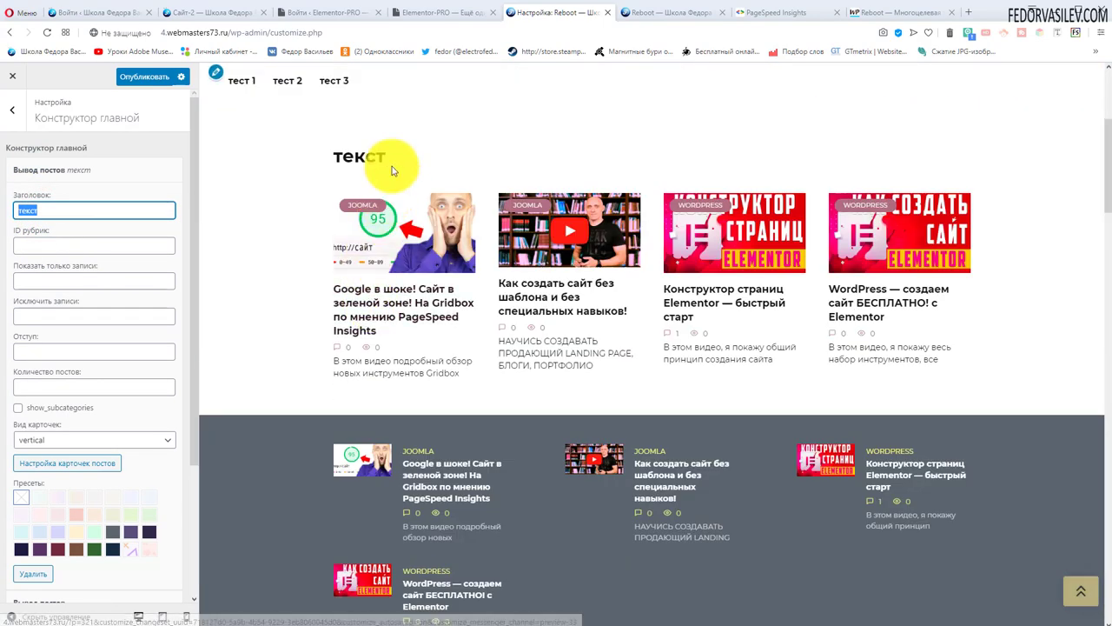
drag(391, 170, 342, 158)
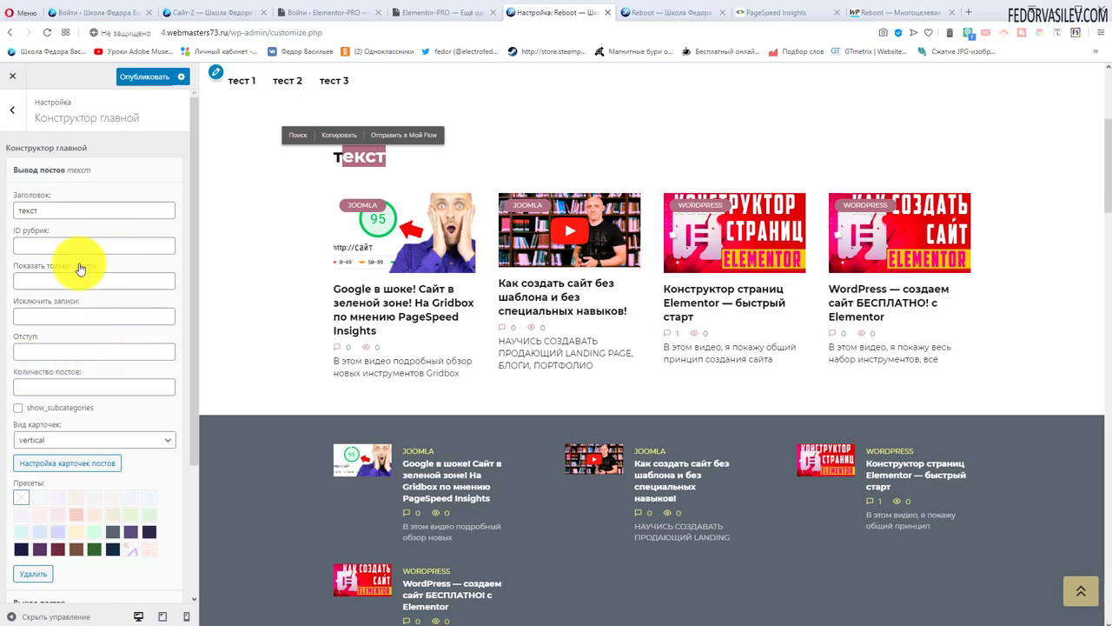
- In the «текст» block's card settings, try hiding the thumbnails (Миниатюра: спрятать) and set them back to показывать
scroll(131, 273, down, 2)
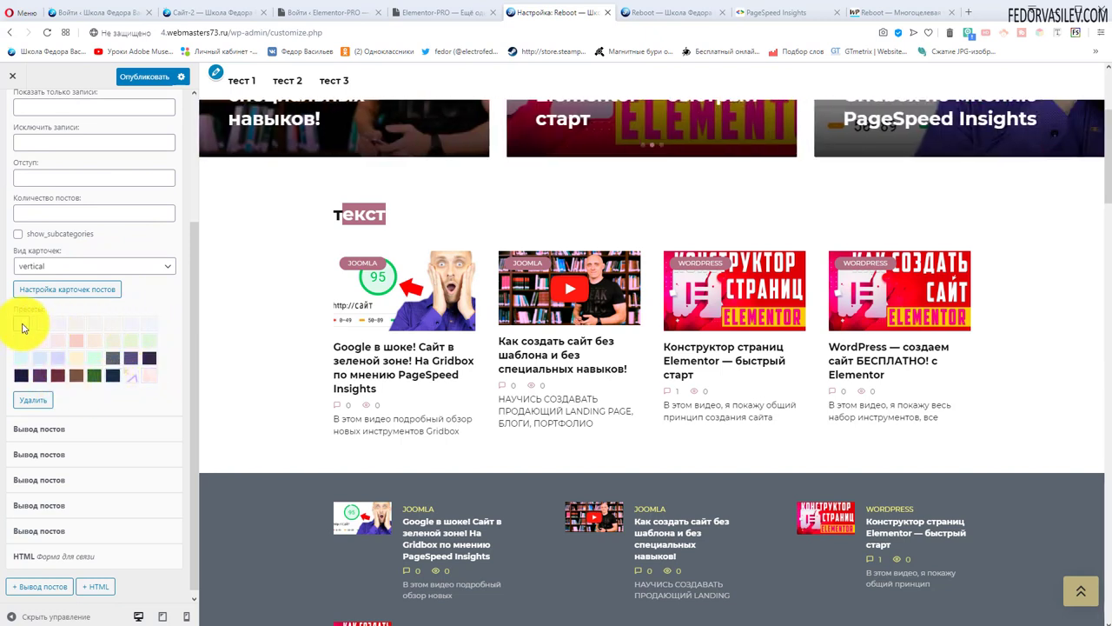
click(50, 292)
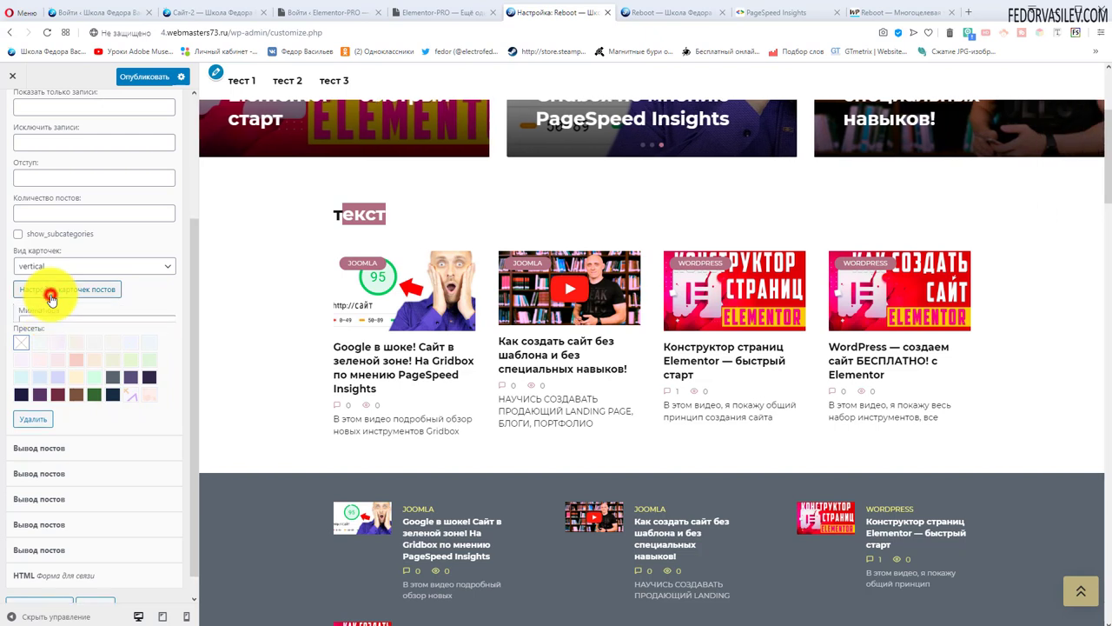
scroll(144, 271, down, 1)
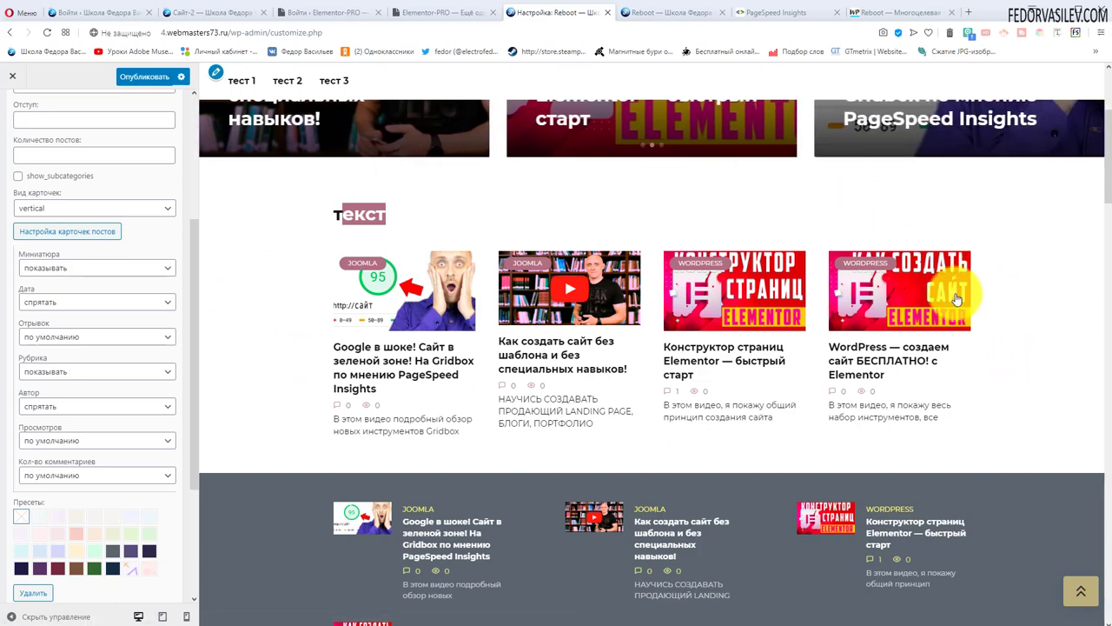
click(69, 267)
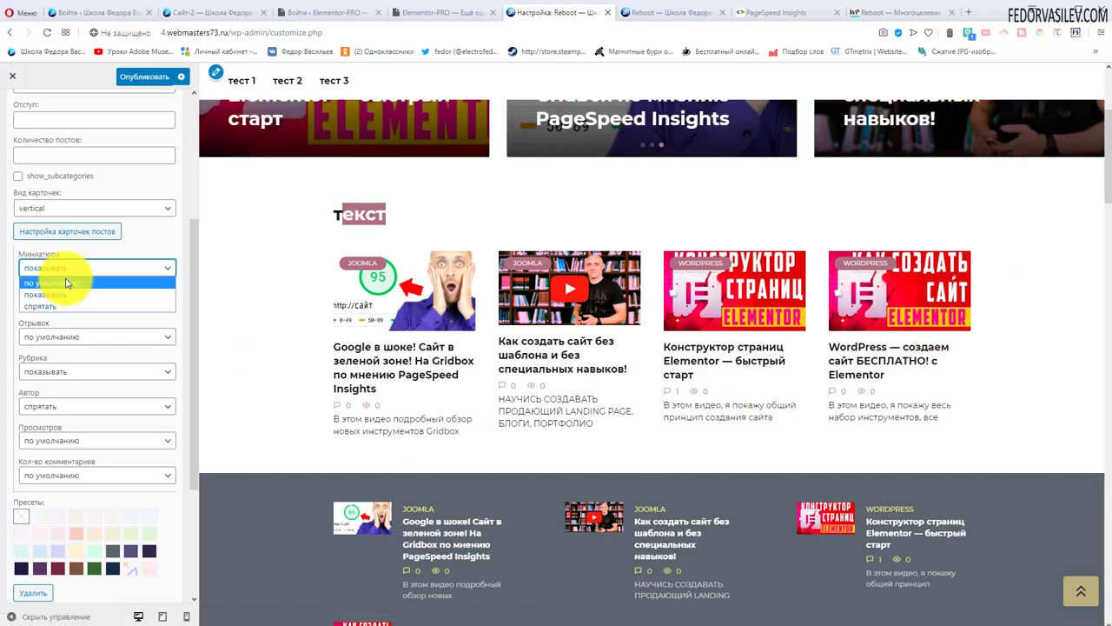
click(43, 306)
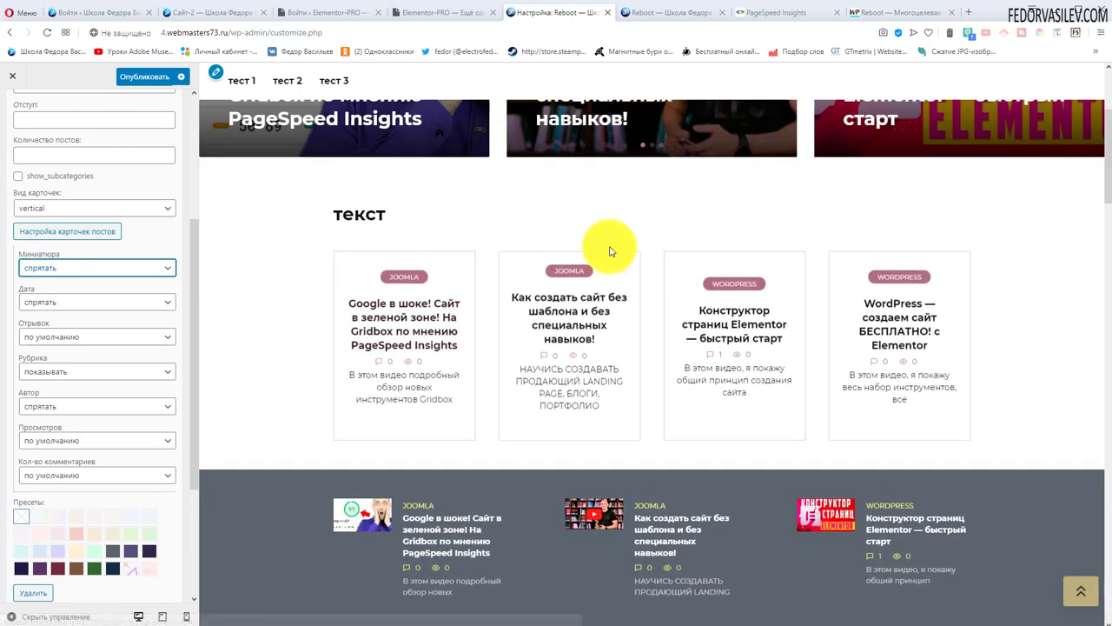
click(103, 267)
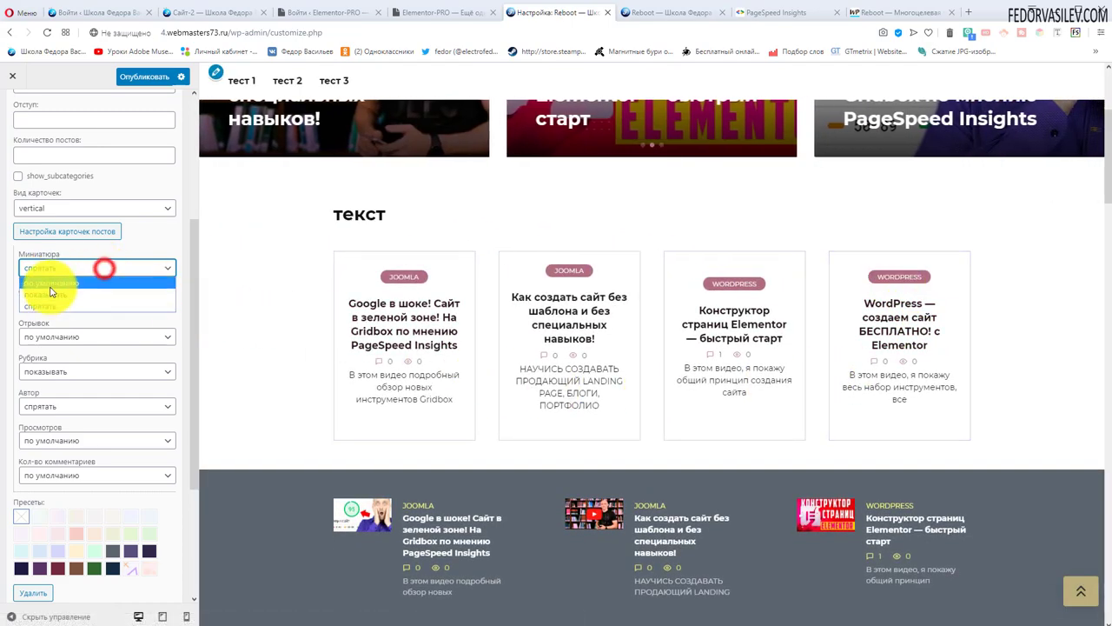
click(52, 294)
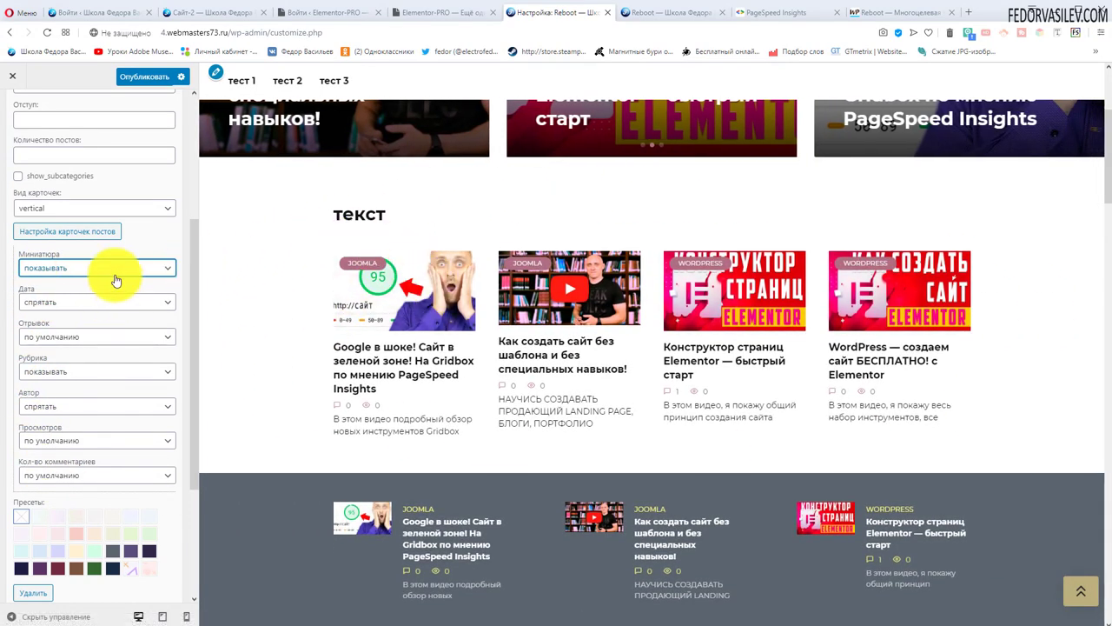
scroll(116, 279, down, 2)
scroll(104, 261, up, 3)
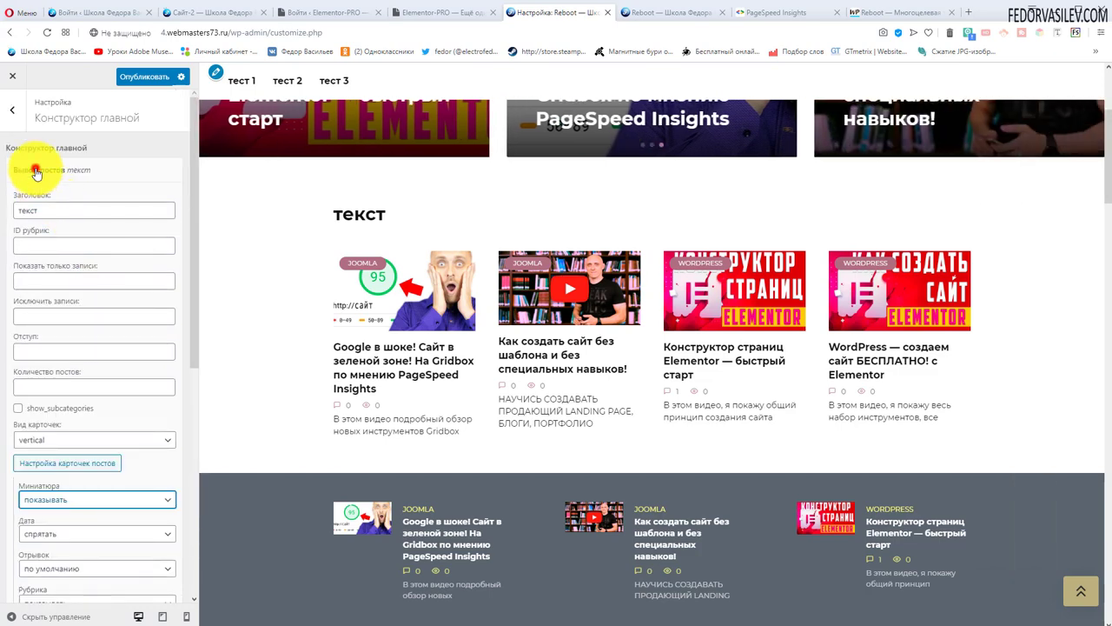
click(35, 172)
- In the second posts block, try the horizontal card view (Вид карточек) and return it to small
click(43, 203)
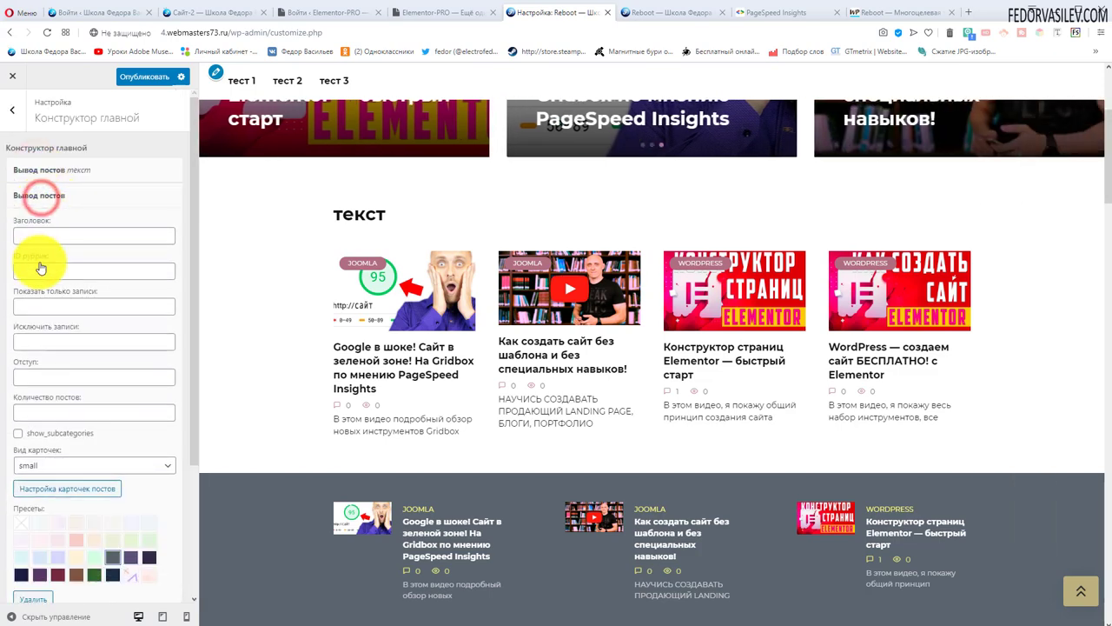
scroll(385, 359, down, 3)
scroll(373, 347, down, 1)
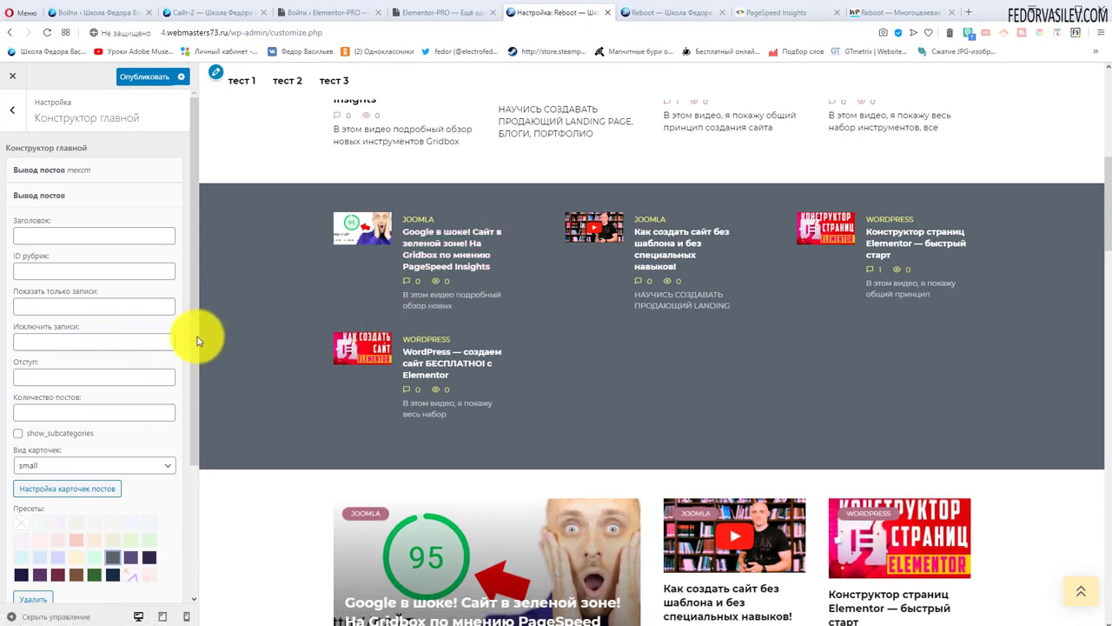
scroll(87, 330, down, 2)
click(54, 349)
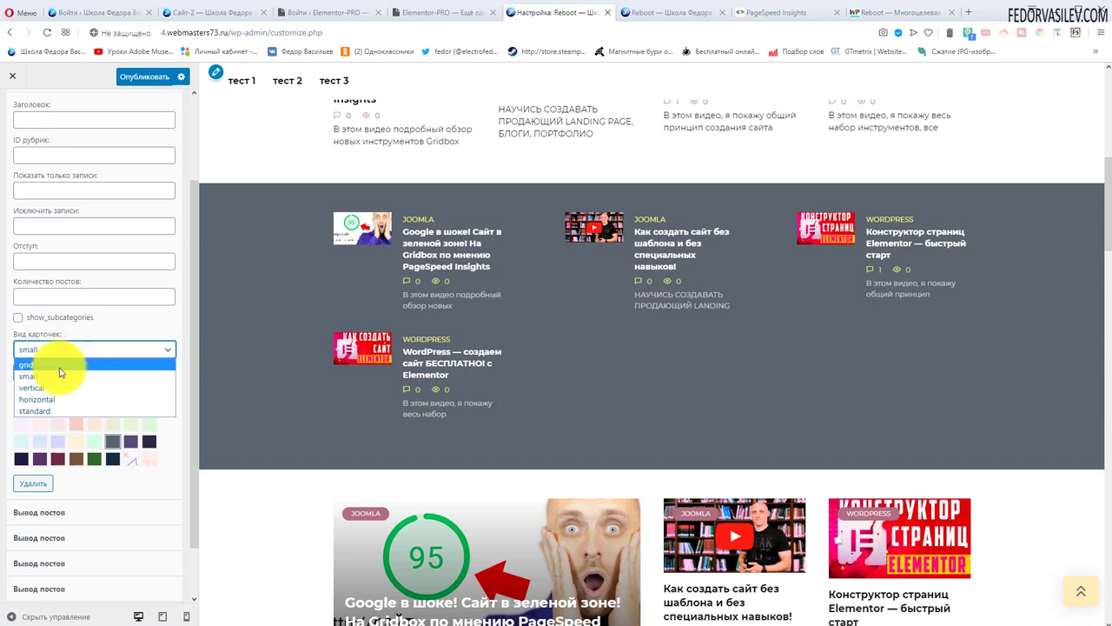
click(57, 399)
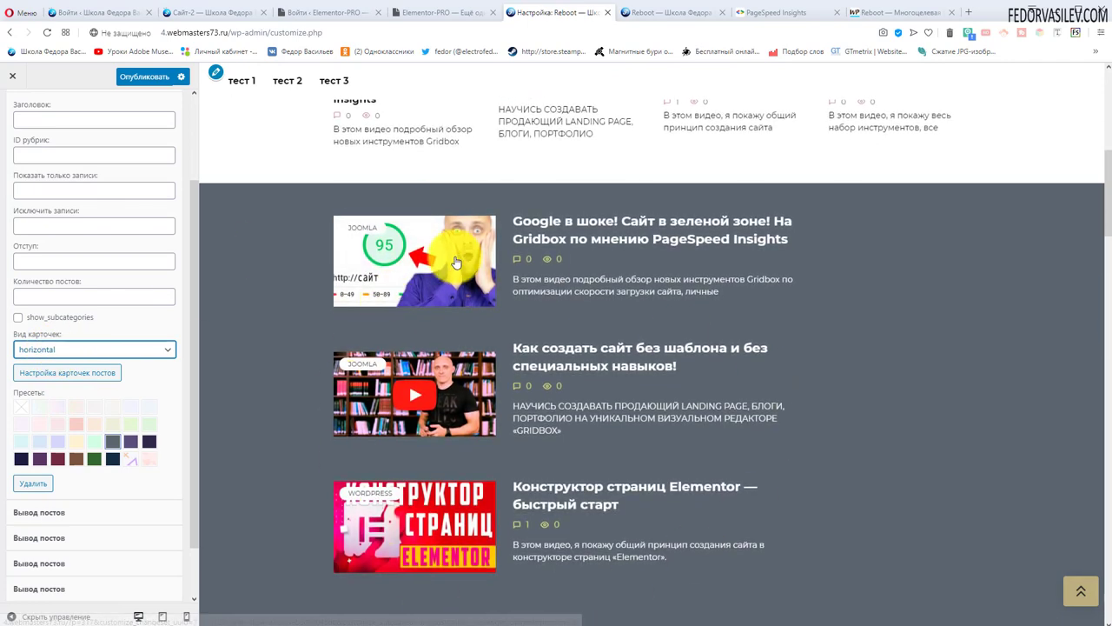
click(47, 352)
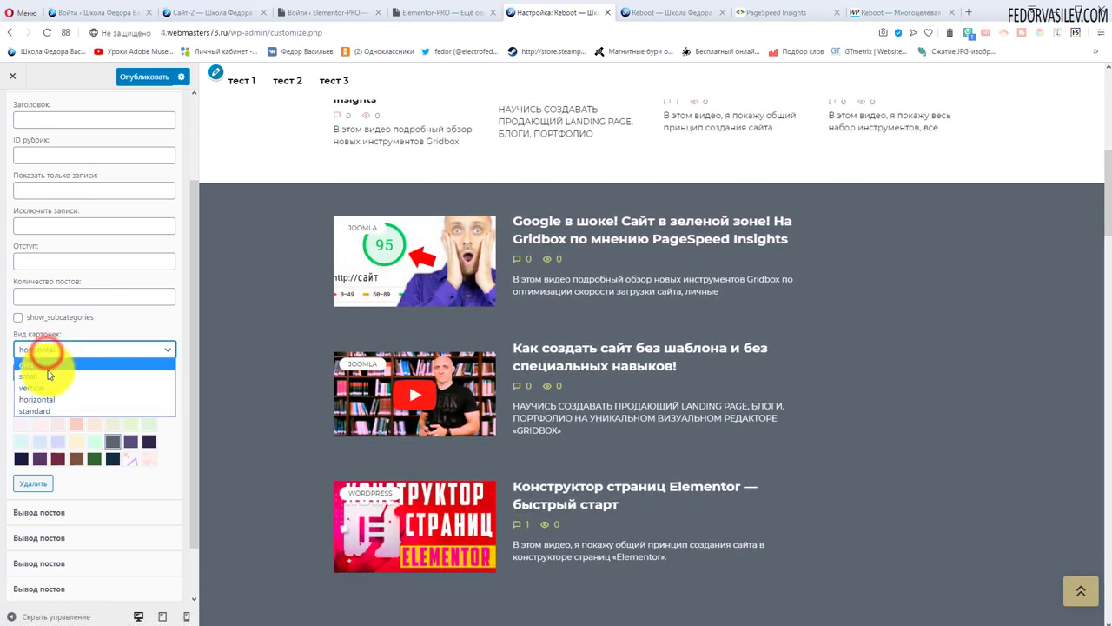
click(42, 375)
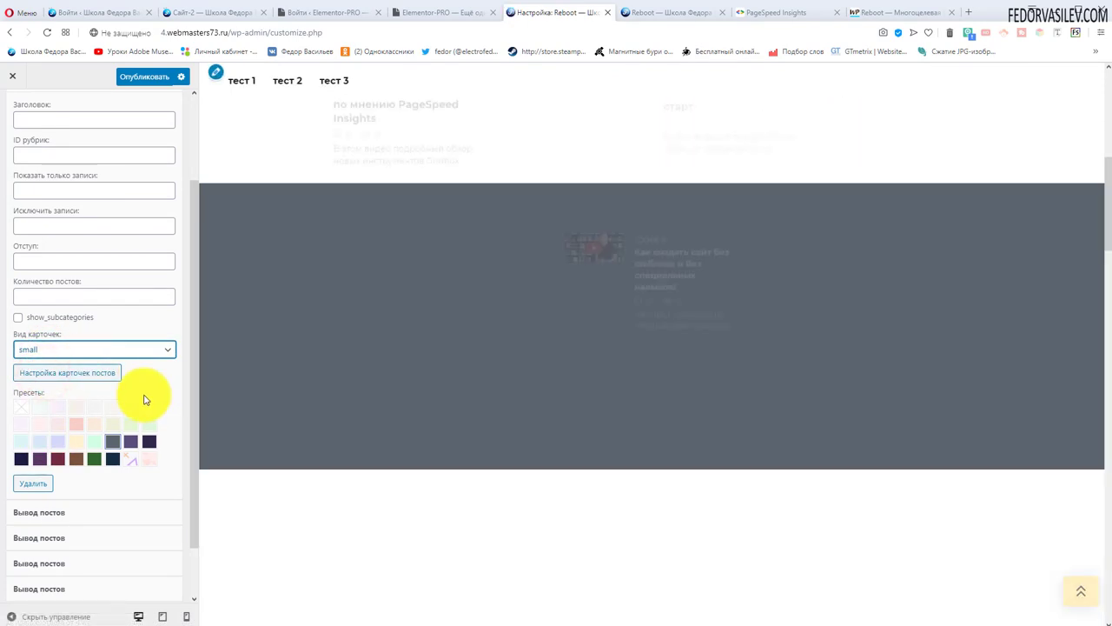
- Try the pale yellow preset on the second posts block and apply the light lilac patterned preset instead
click(75, 443)
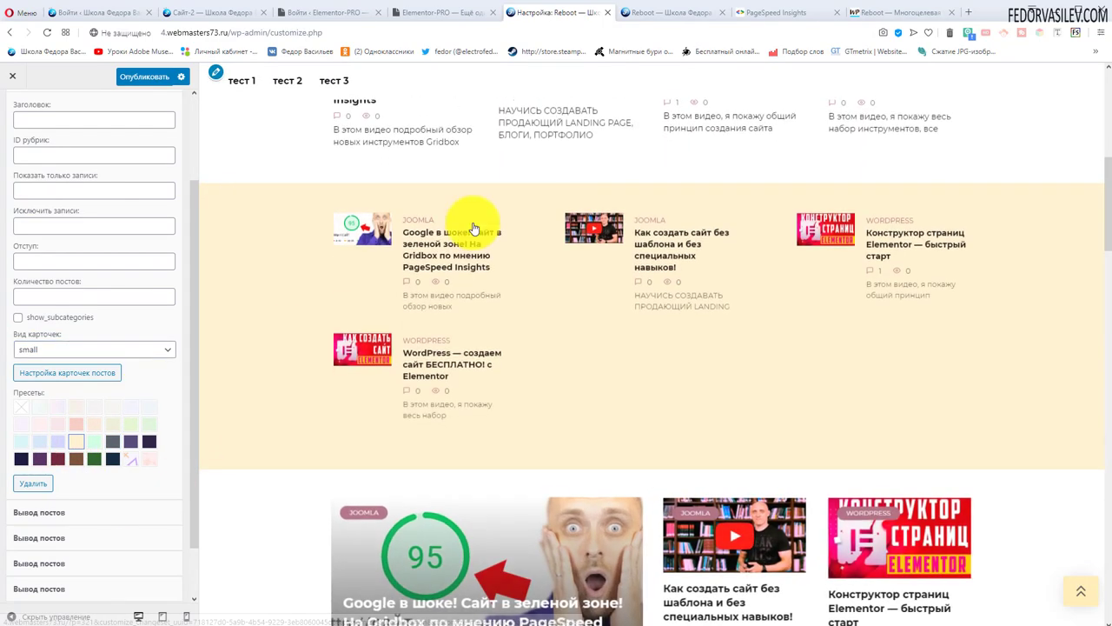
click(131, 459)
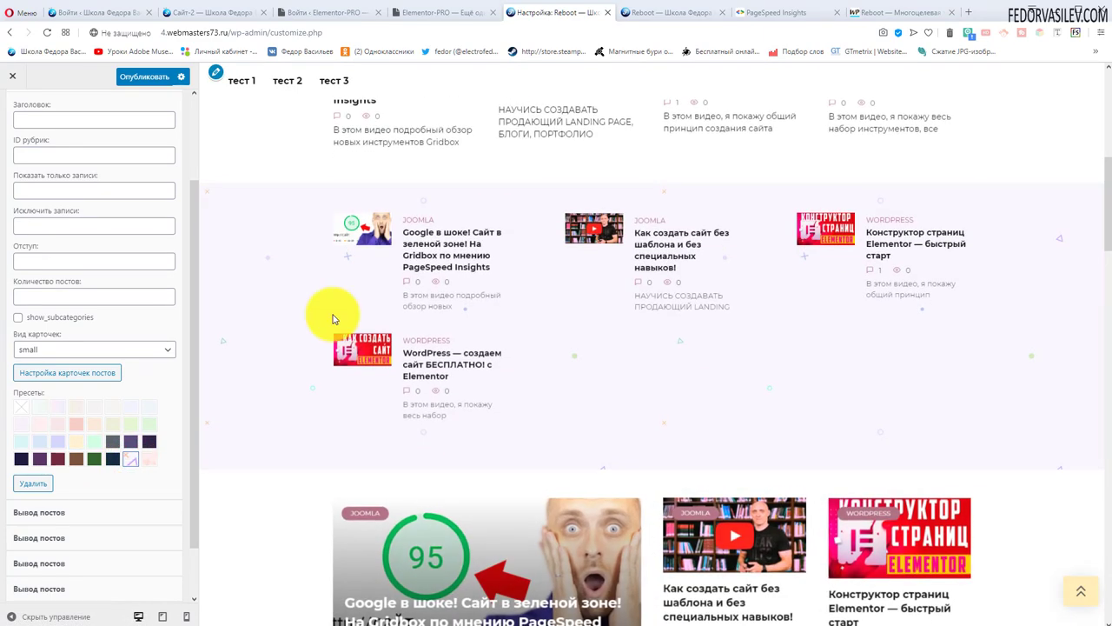
scroll(41, 153, up, 2)
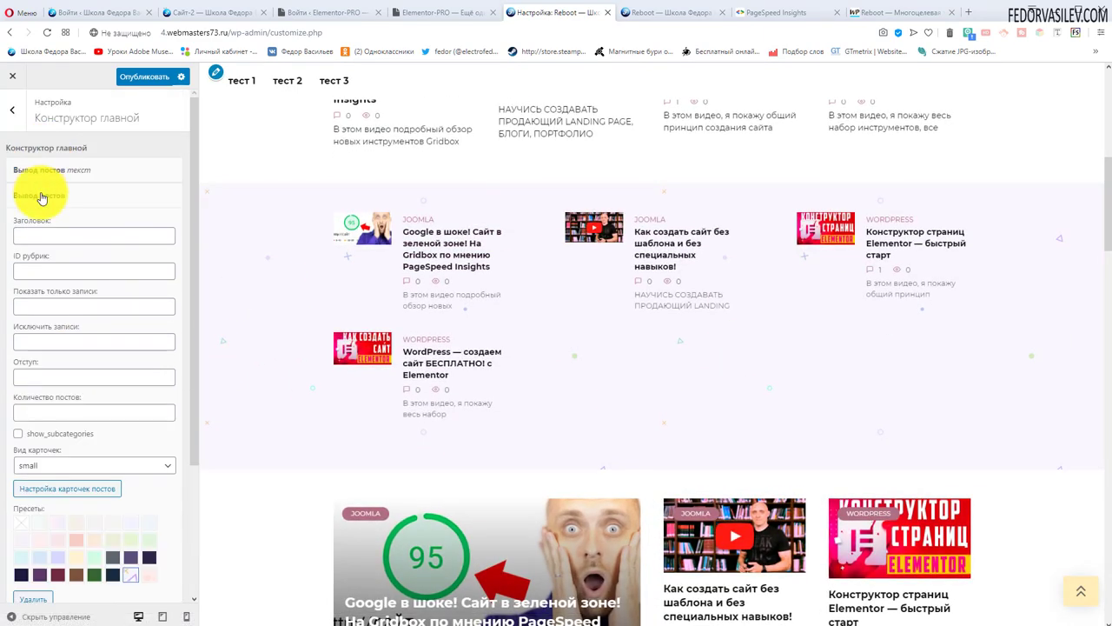
click(41, 197)
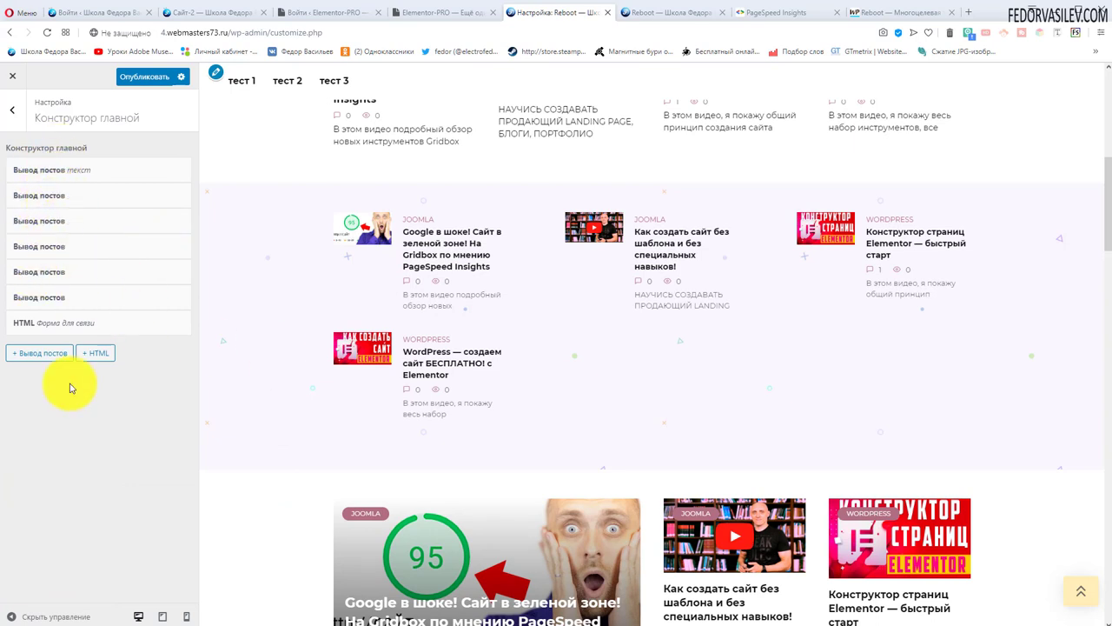
- Try an additional Вывод постов block below the contact form on the homepage and delete it
click(40, 352)
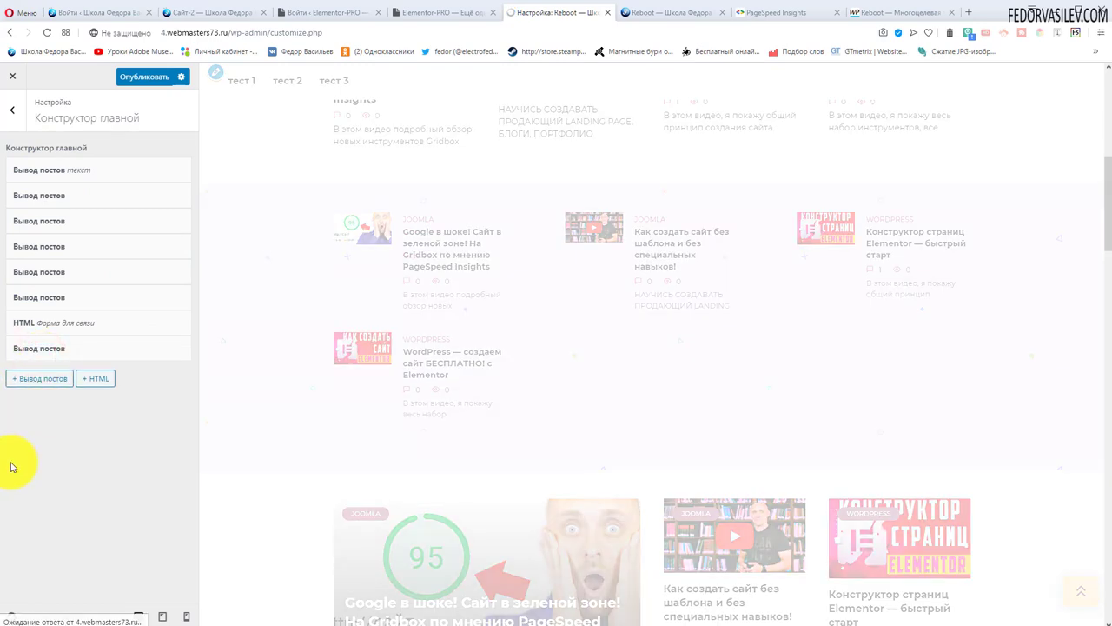
click(43, 356)
scroll(318, 348, down, 5)
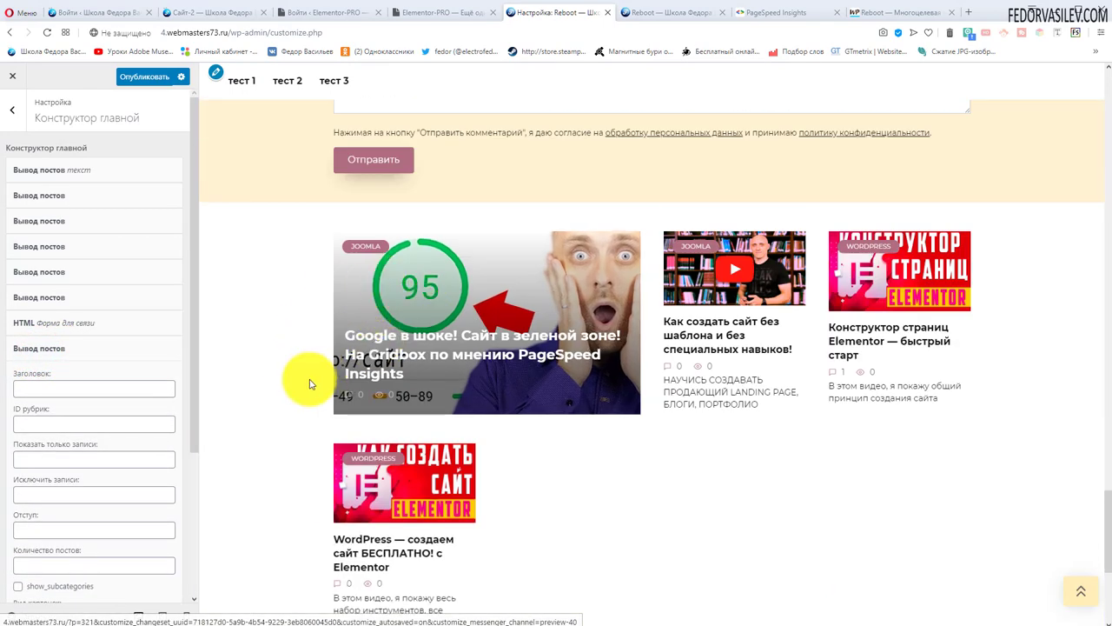
click(41, 347)
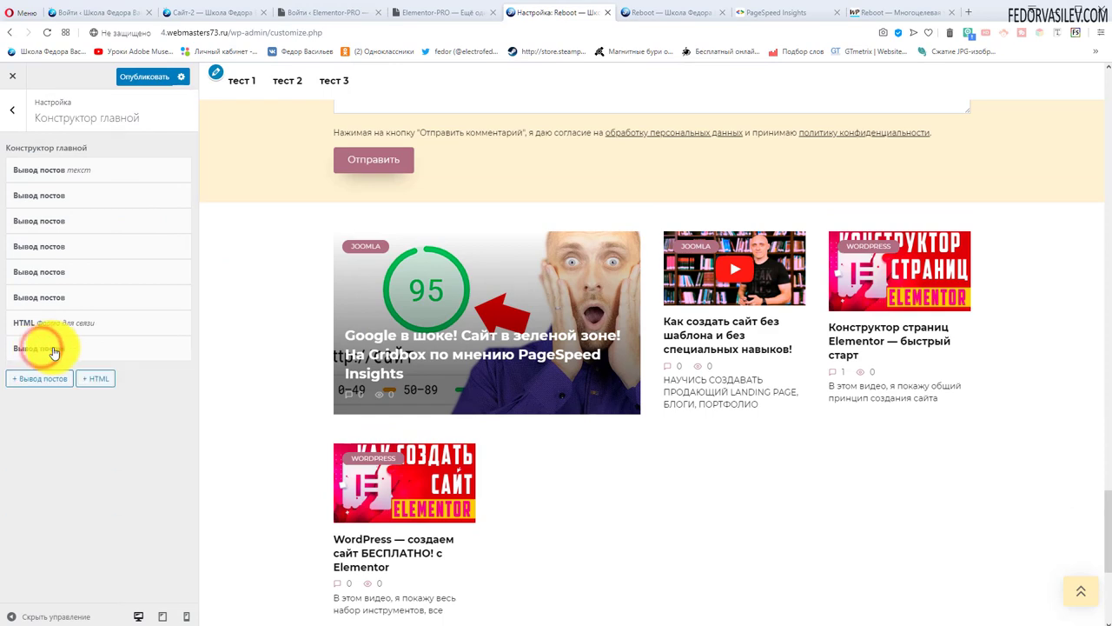
click(54, 347)
click(30, 540)
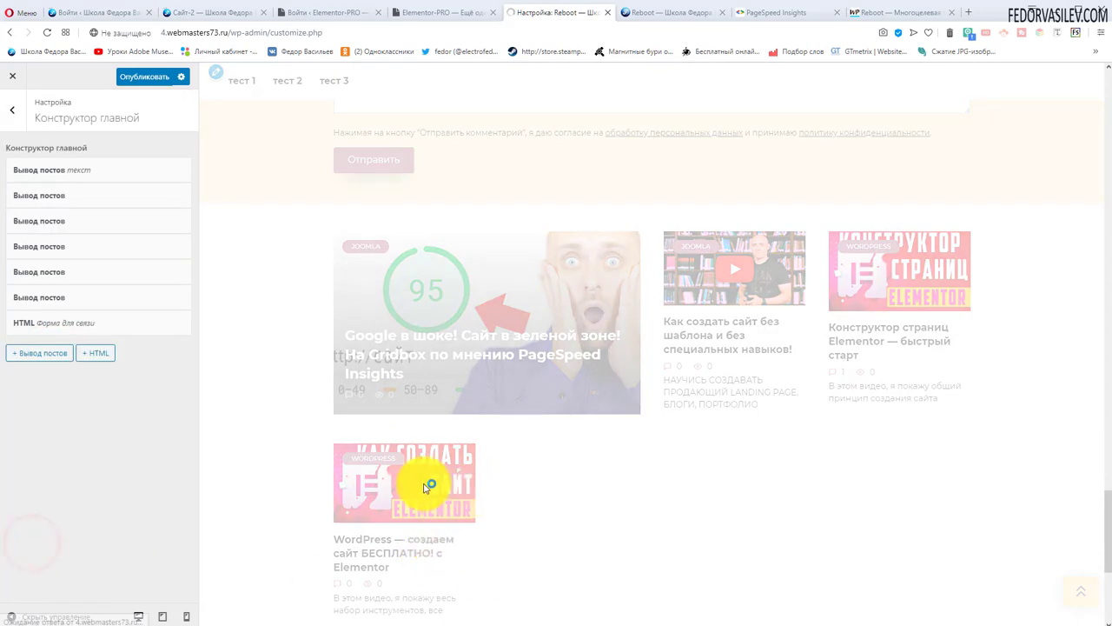
- Examine the «Форма для связи» HTML block on the homepage, its [contactform] shortcode and how the form appears in the preview
scroll(477, 511, up, 2)
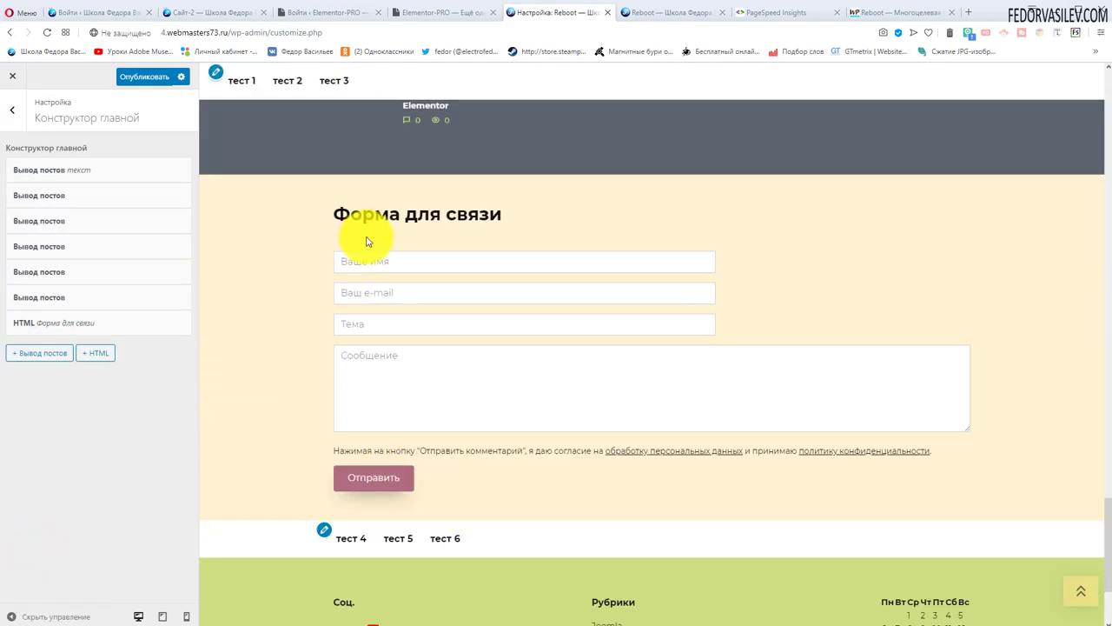
scroll(383, 374, down, 1)
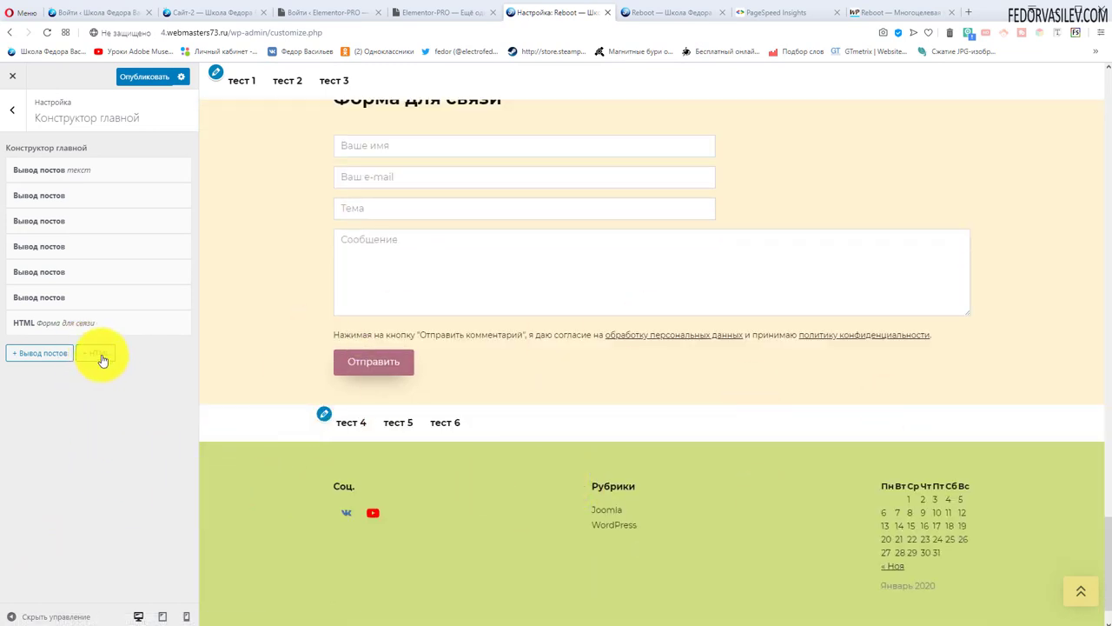
scroll(486, 452, up, 2)
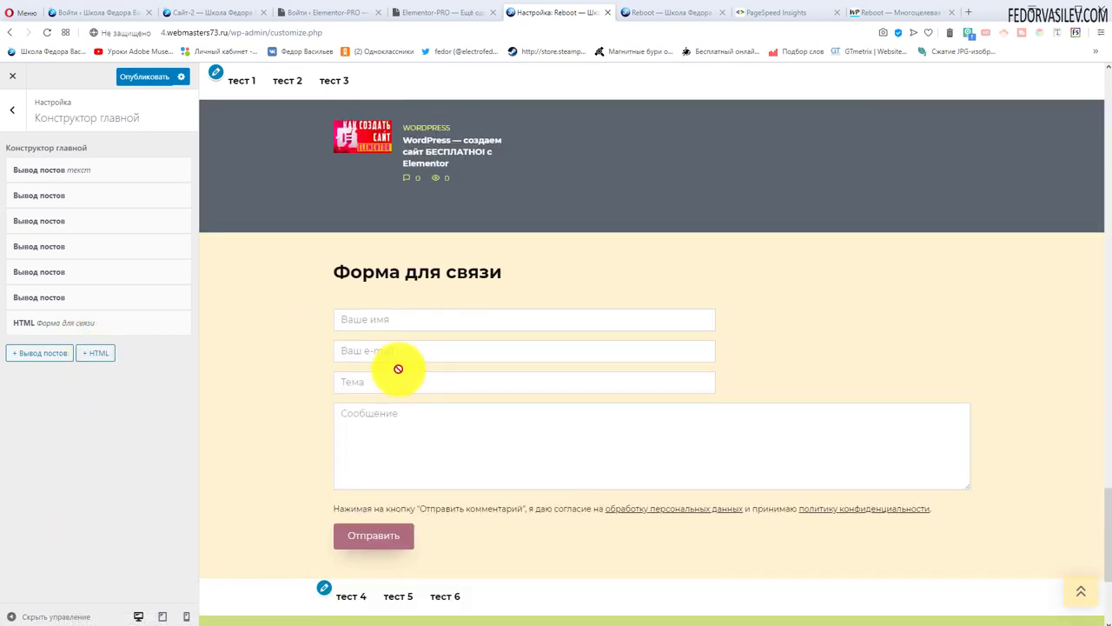
click(35, 327)
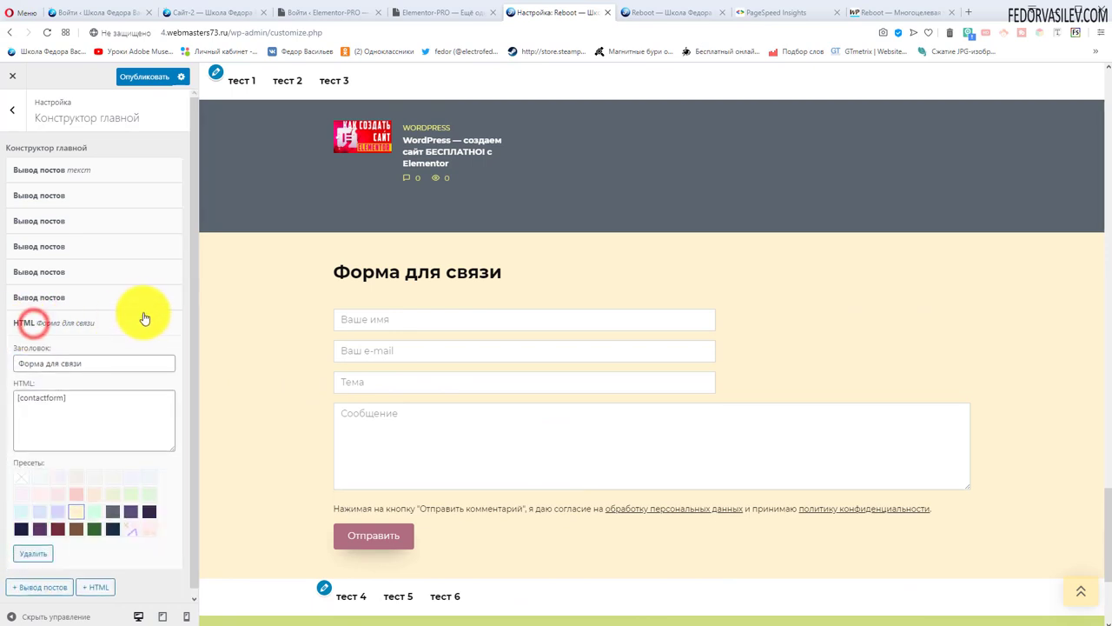
drag(91, 396, 20, 396)
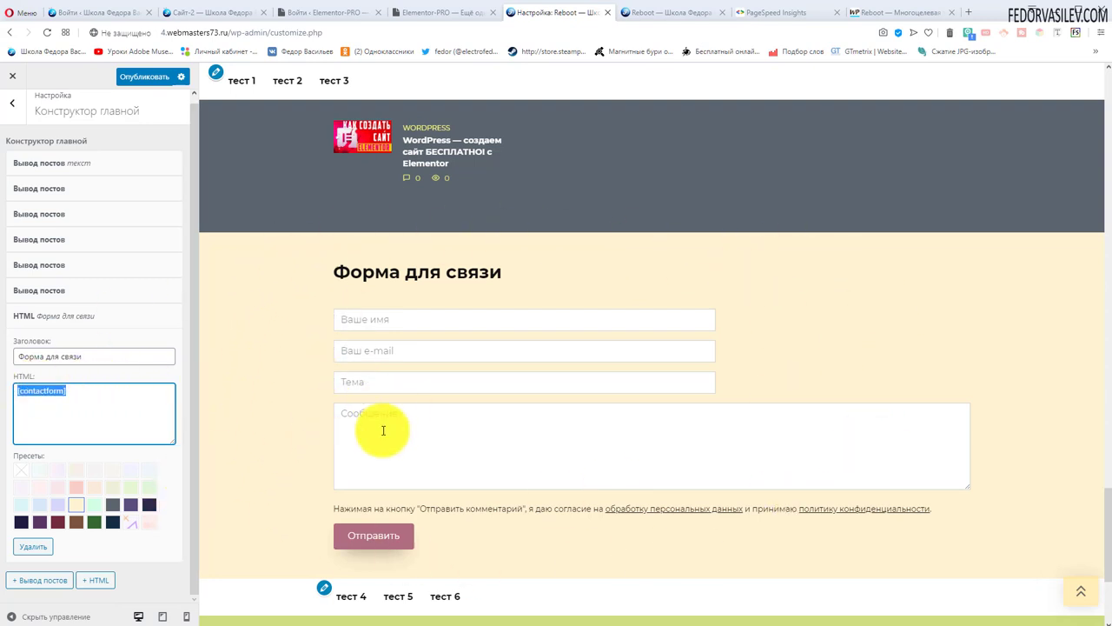
click(62, 316)
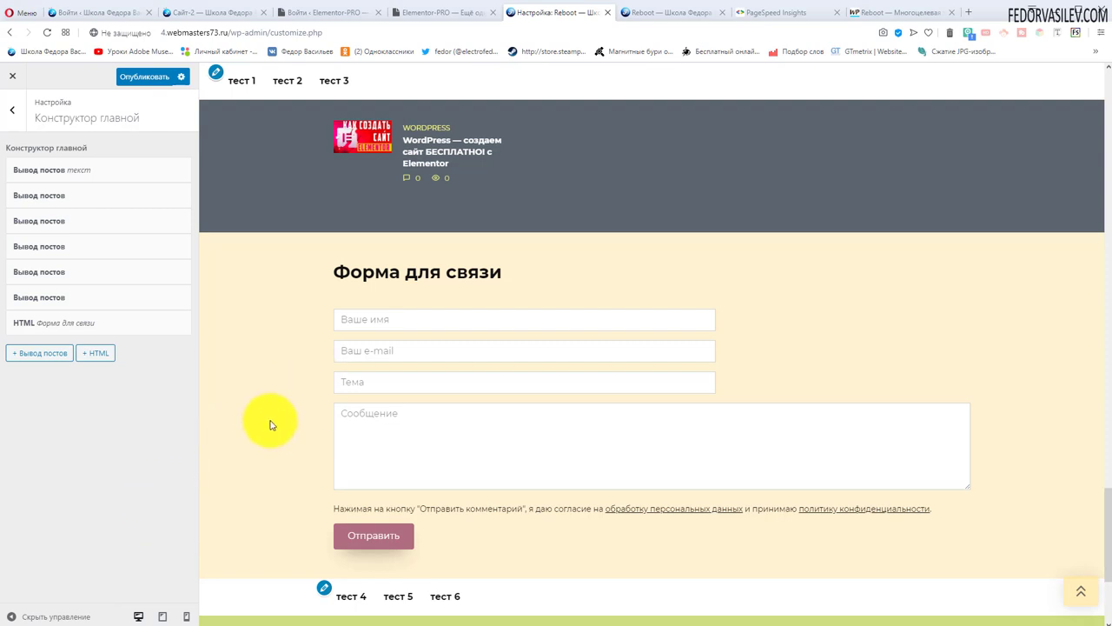
scroll(270, 424, down, 1)
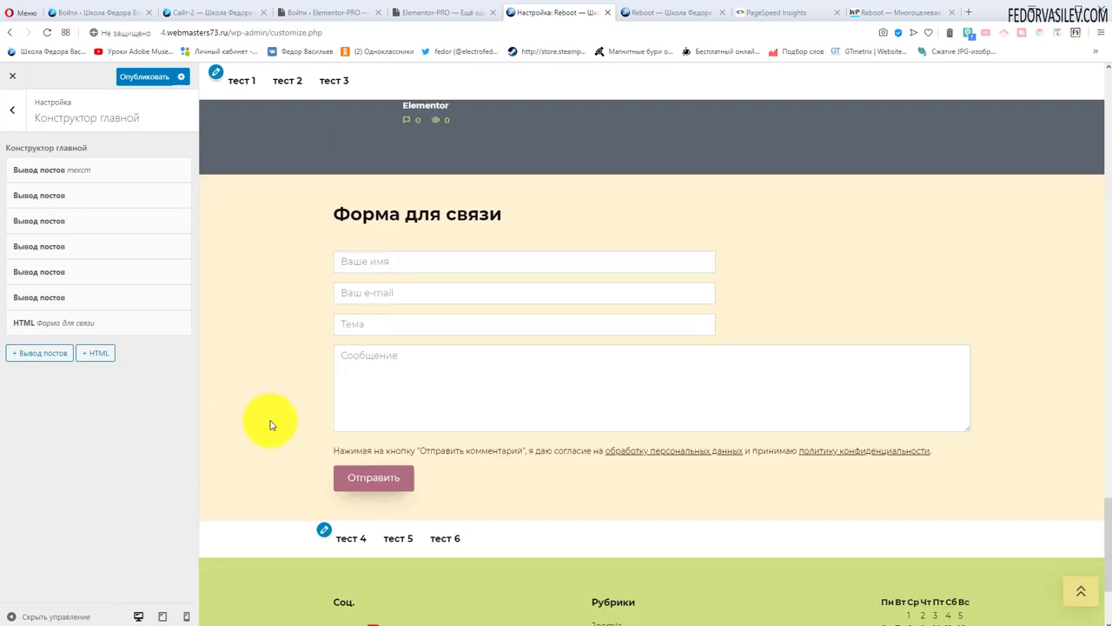
scroll(292, 382, down, 3)
scroll(287, 373, up, 5)
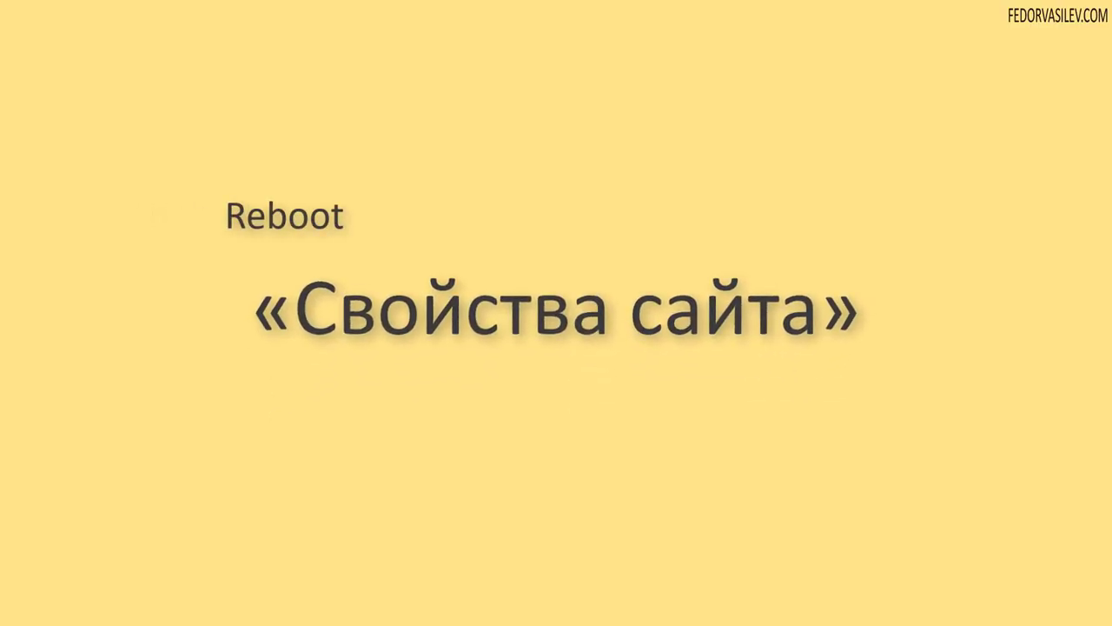
- Review the site identity settings (Свойства сайта): the site title, the short description and the media library for choosing the site icon
click(44, 401)
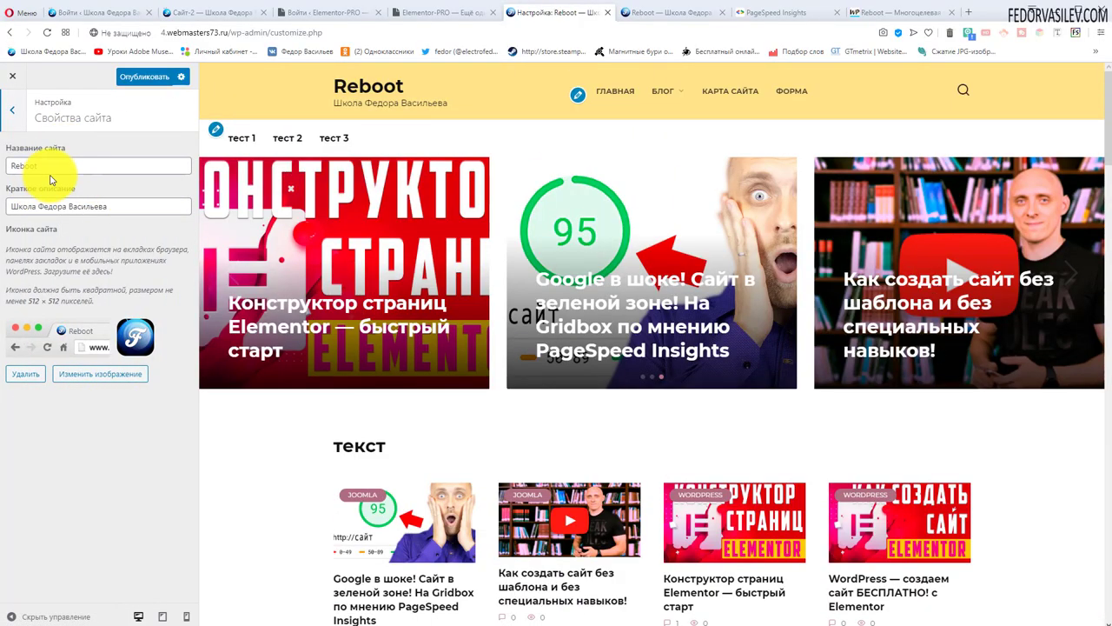
drag(43, 166, 4, 165)
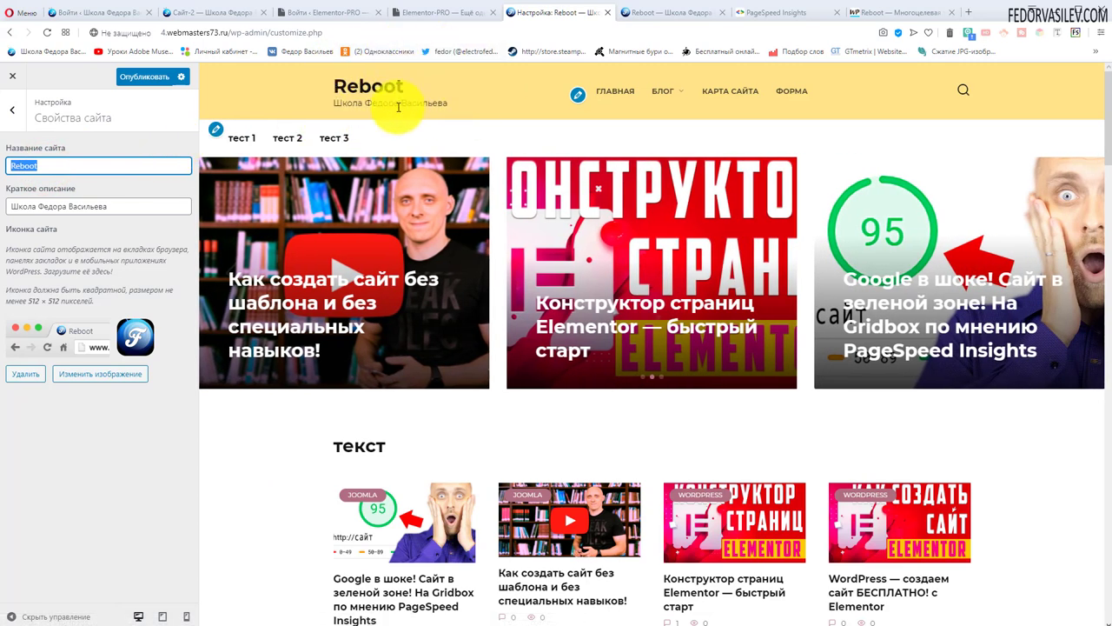
click(109, 210)
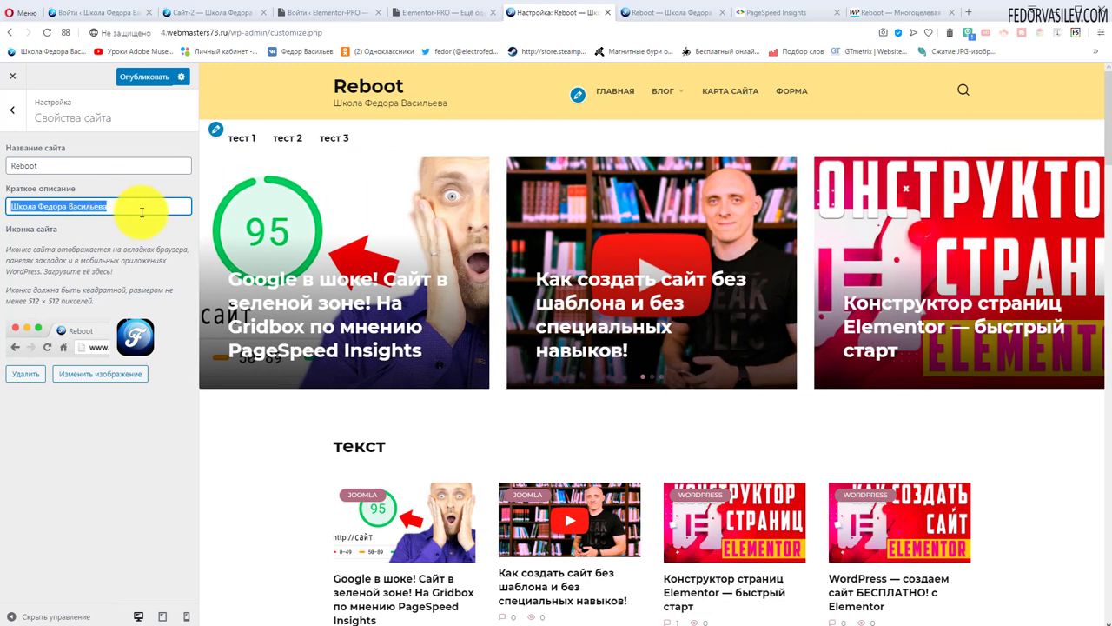
click(86, 374)
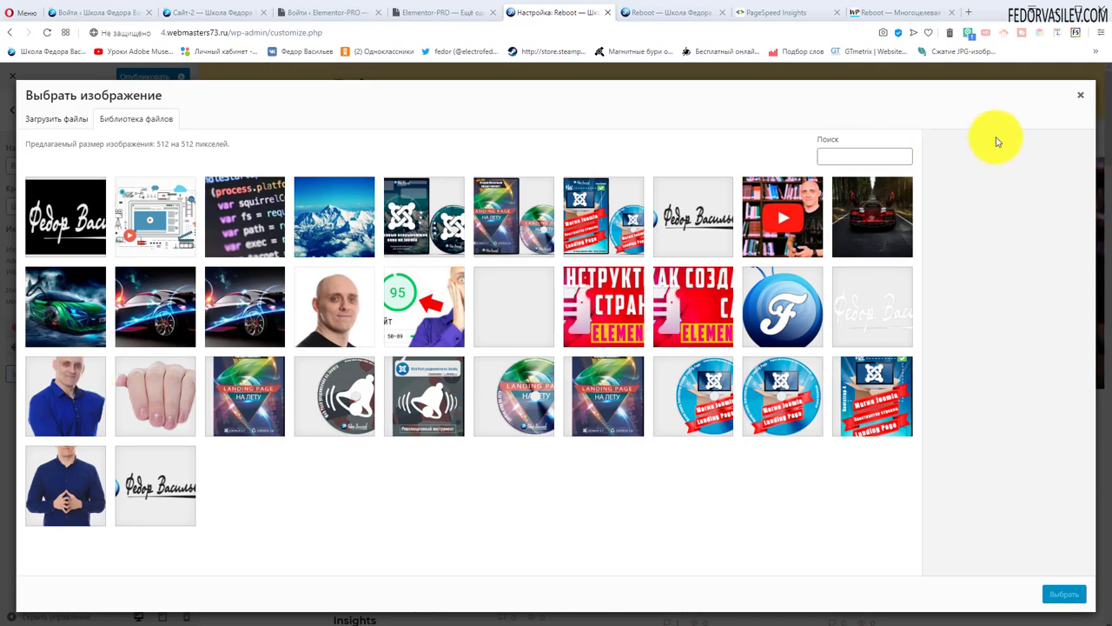
click(1078, 98)
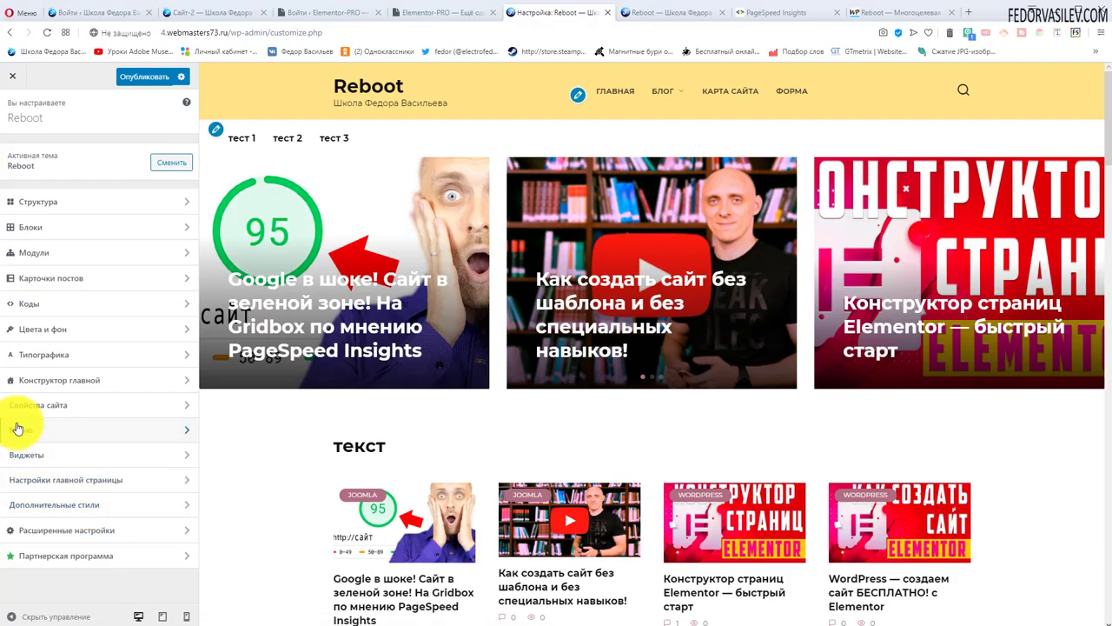
- Review the Меню section and compare its header, under-header and footer menus with the homepage preview
click(17, 425)
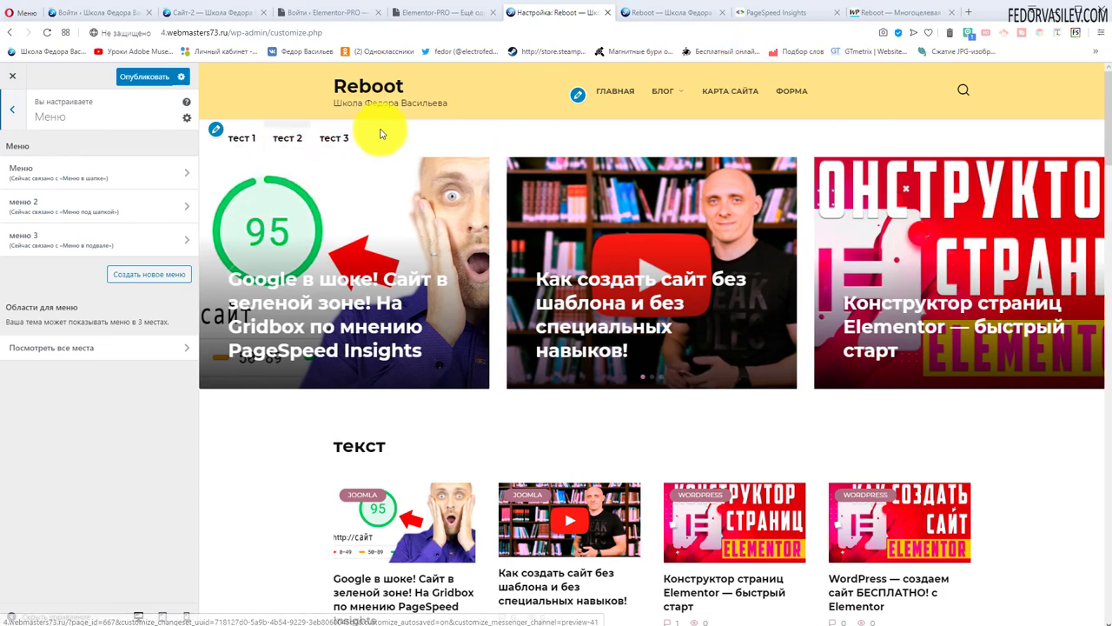
scroll(474, 179, down, 12)
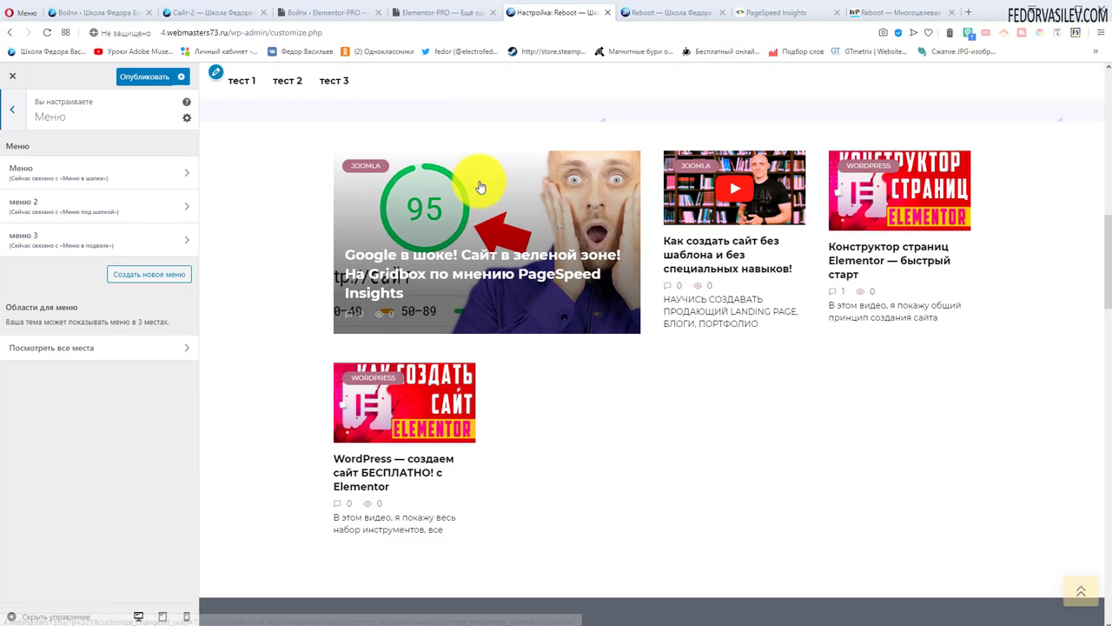
scroll(473, 184, down, 5)
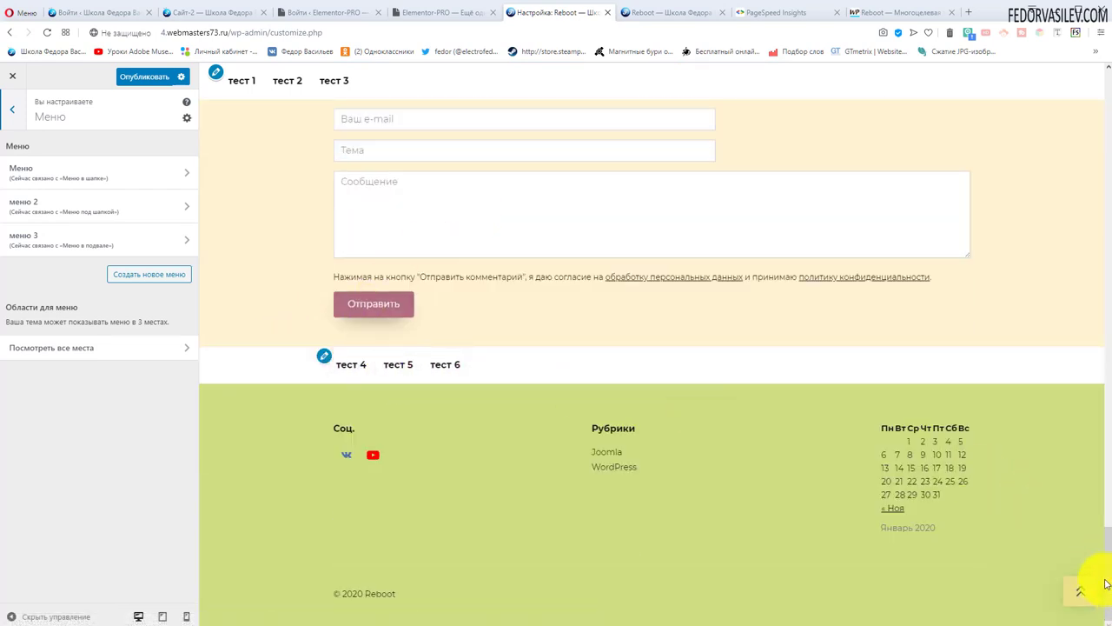
click(155, 179)
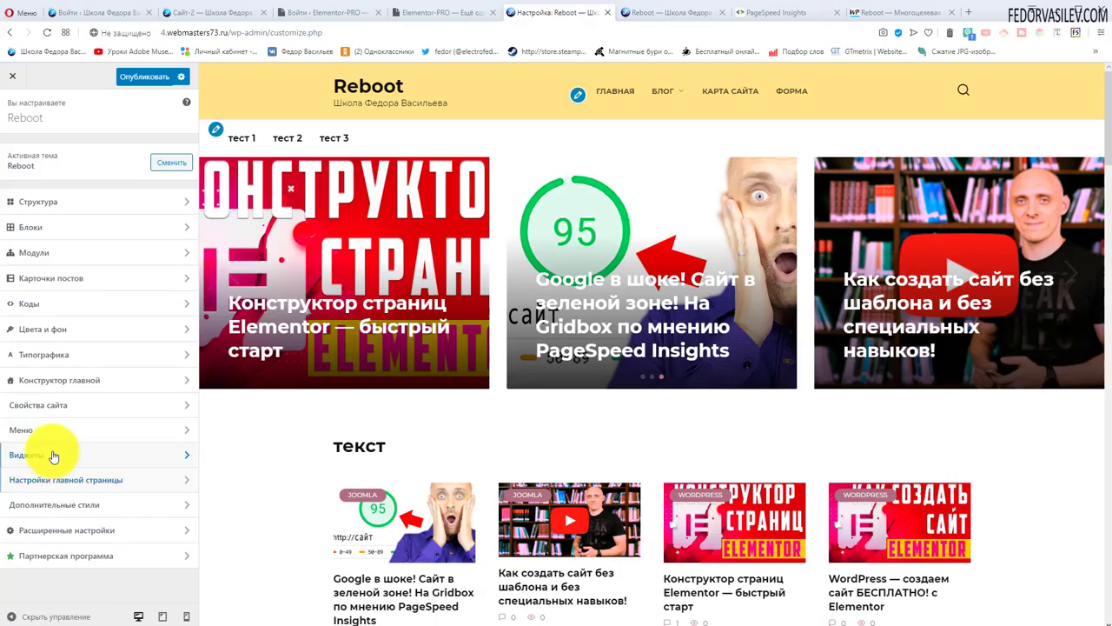
- Inspect the Footer 1 widget area and the settings of its «Социальные сети» widget, and return to the main customizer list
click(52, 450)
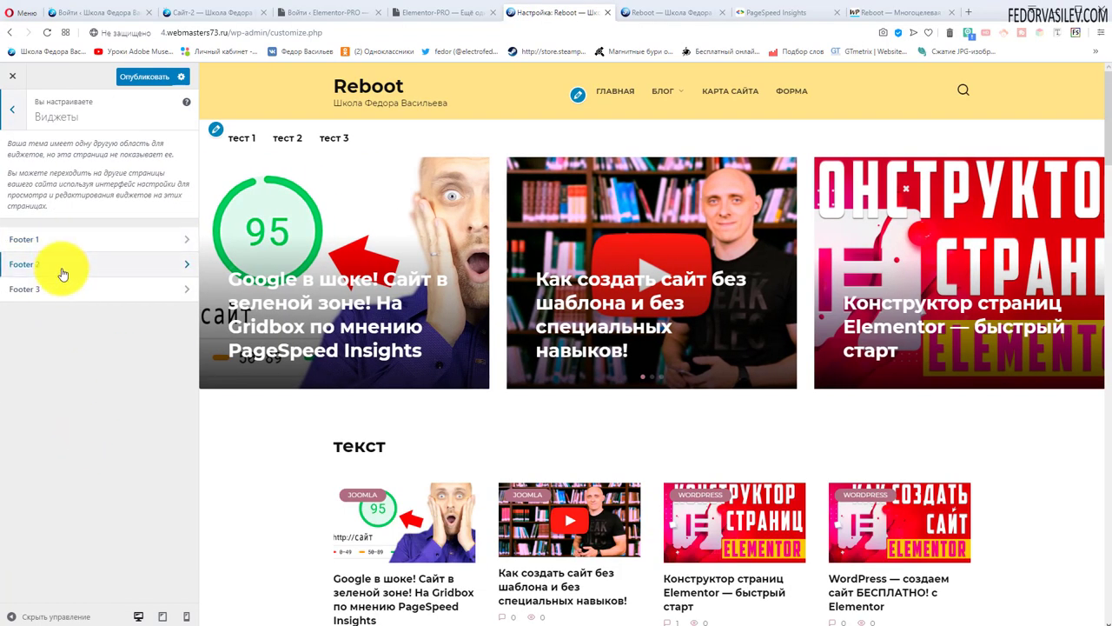
click(43, 237)
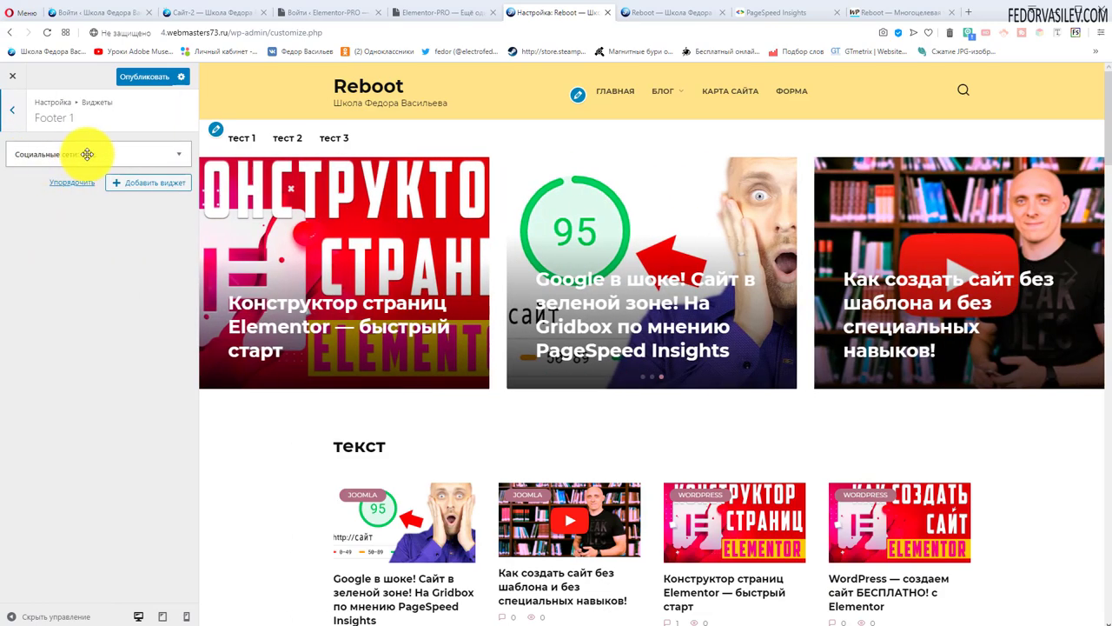
scroll(614, 308, down, 10)
scroll(608, 308, down, 10)
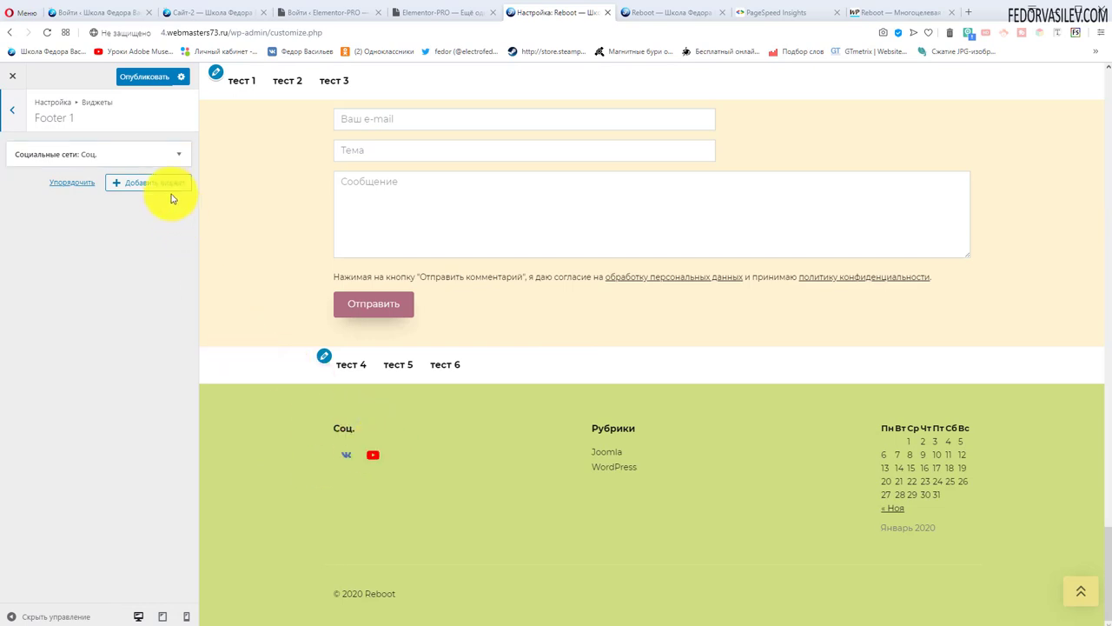
click(165, 156)
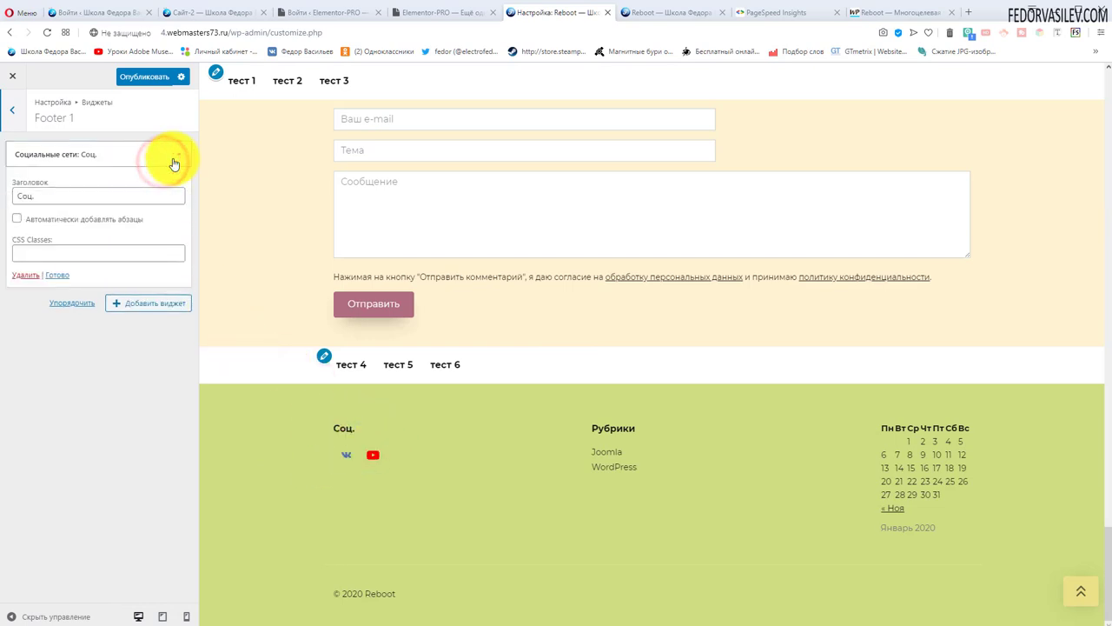
click(173, 159)
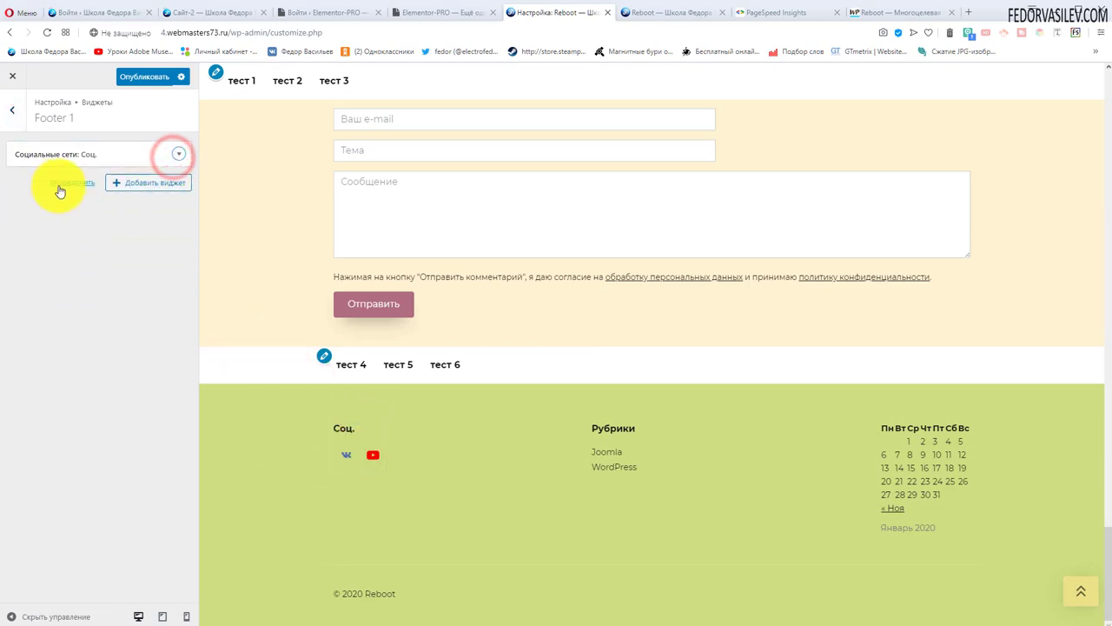
click(6, 112)
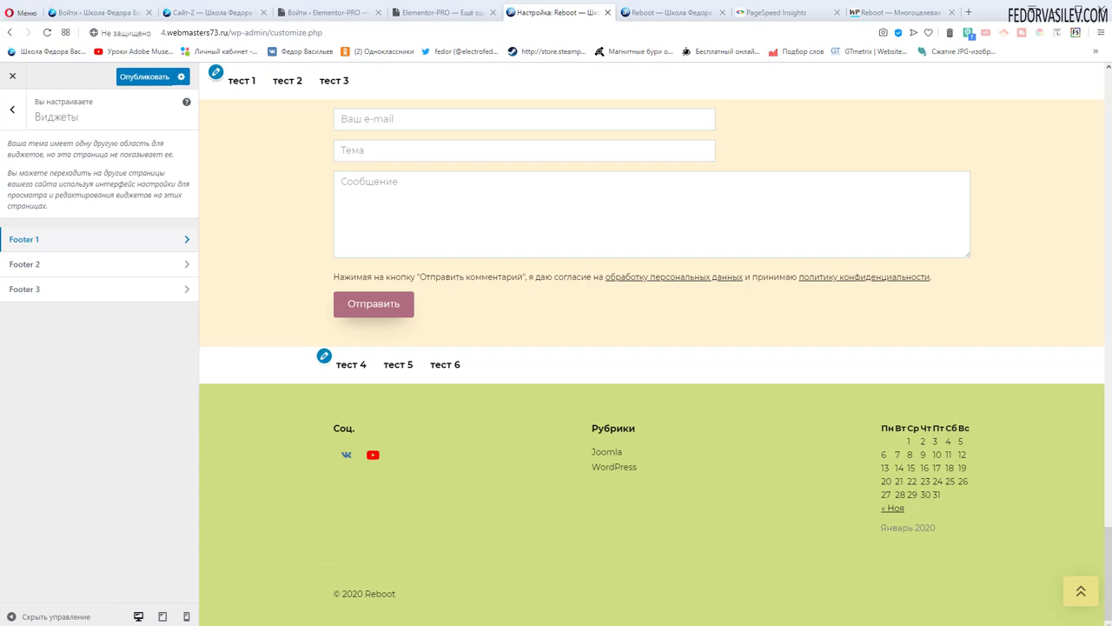
key(Escape)
- View the homepage display options (Настройки главной страницы) and the custom CSS editor in Дополнительные стили
click(116, 485)
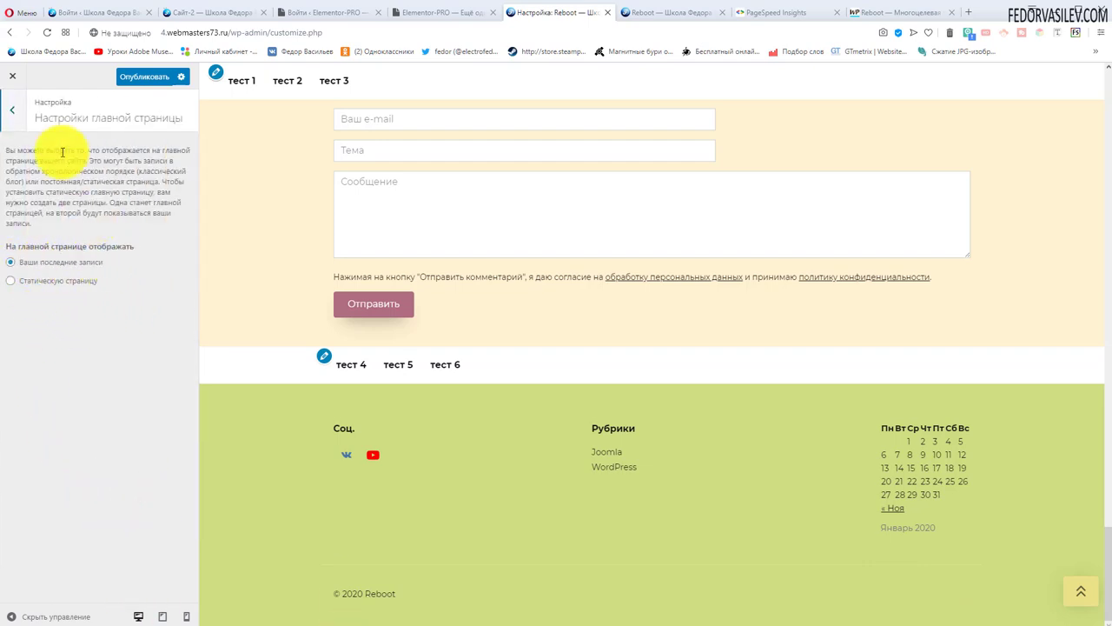
click(12, 111)
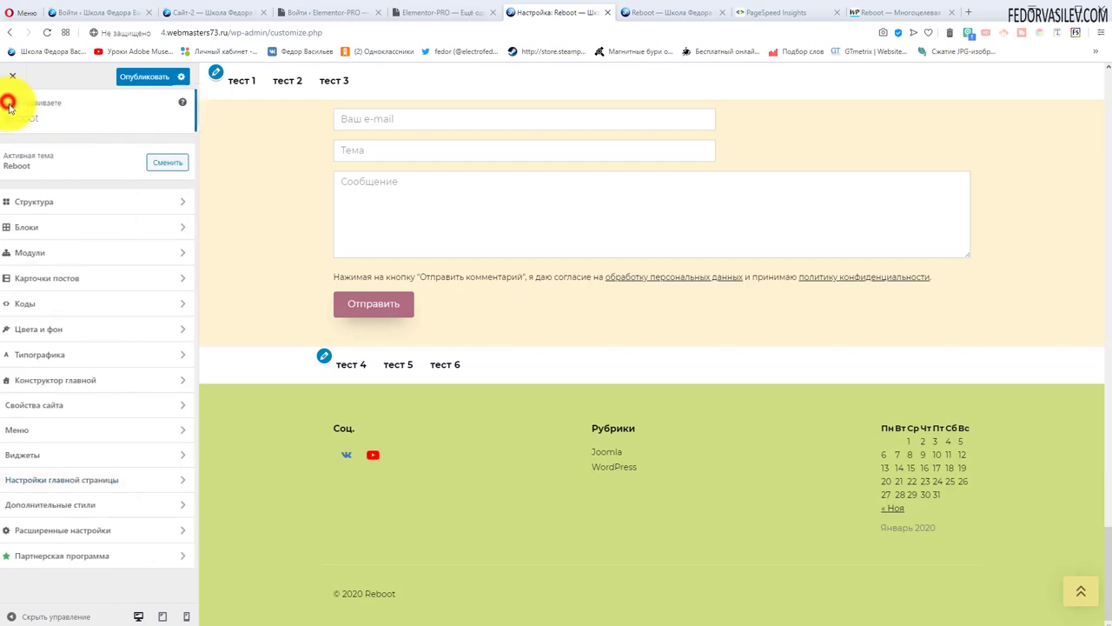
click(76, 513)
scroll(77, 488, up, 3)
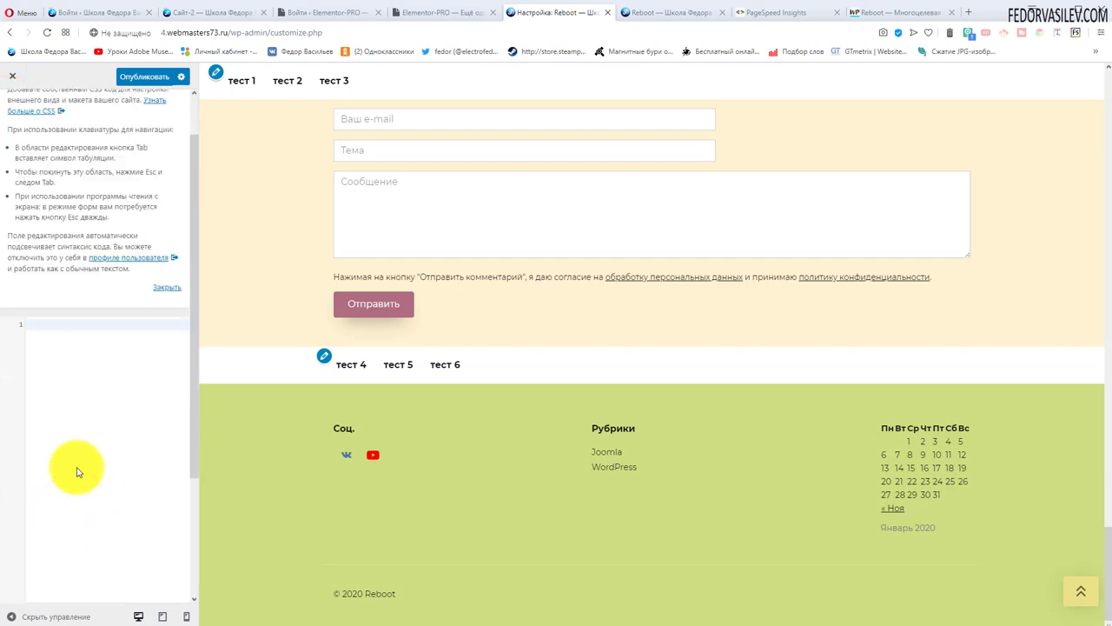
click(97, 400)
scroll(69, 261, up, 2)
click(13, 111)
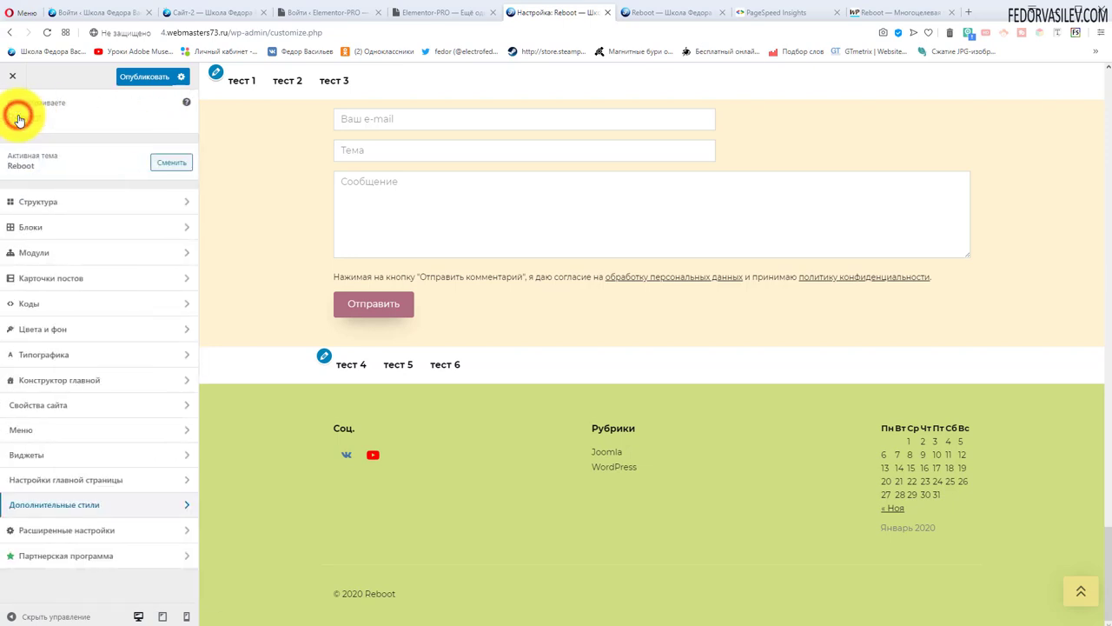
- In Расширенные настройки, check the logo size limits and compare the social buttons heading with the footer's social block
click(67, 529)
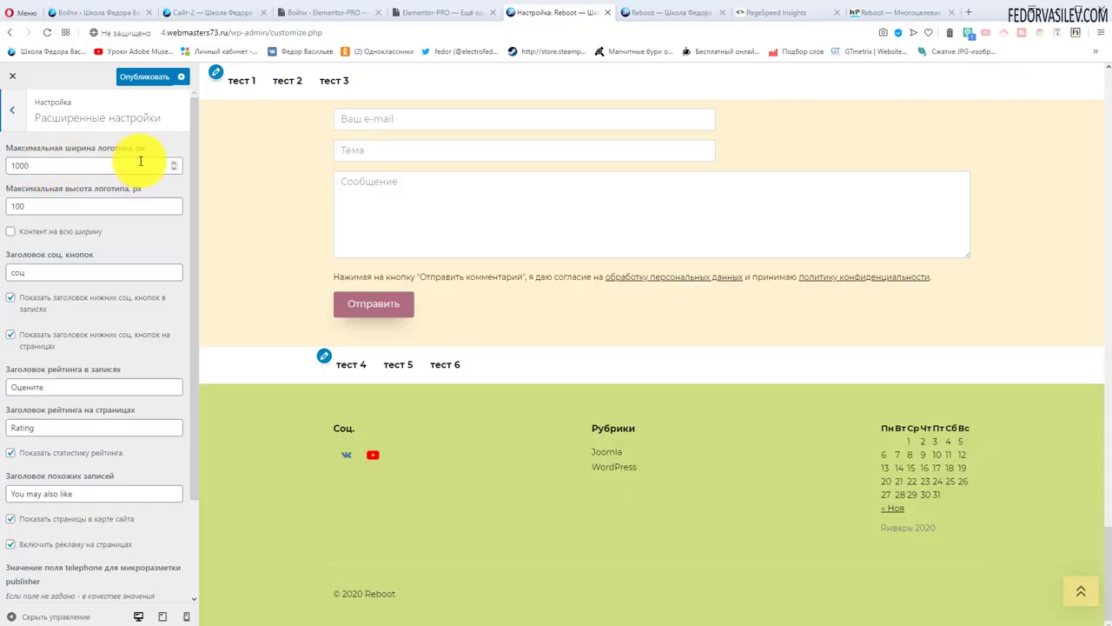
scroll(340, 216, up, 5)
scroll(409, 258, up, 10)
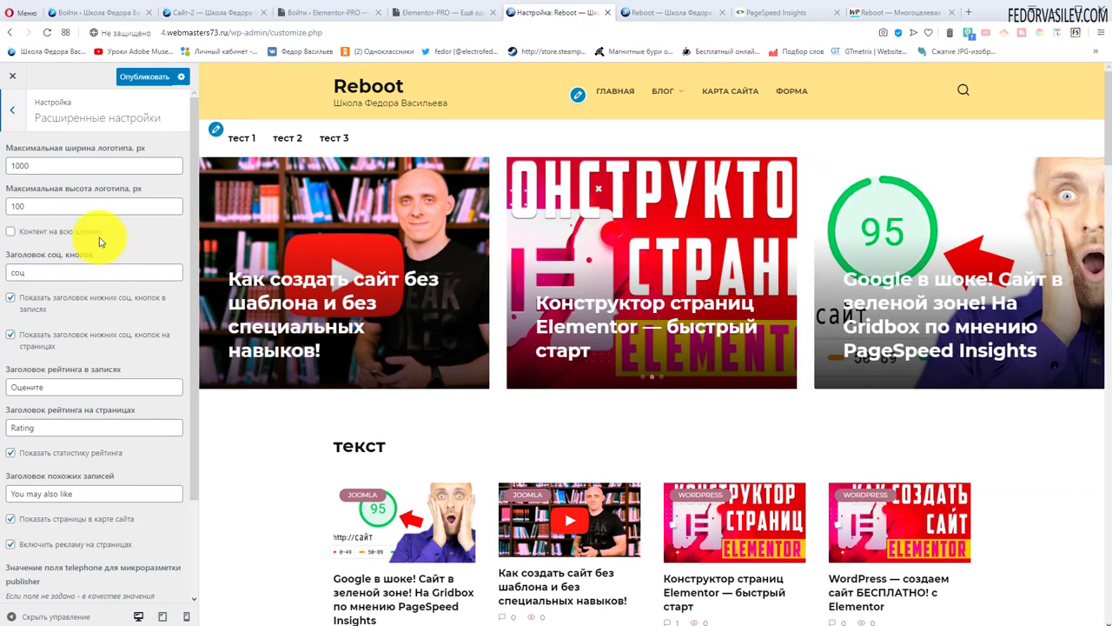
scroll(539, 311, down, 20)
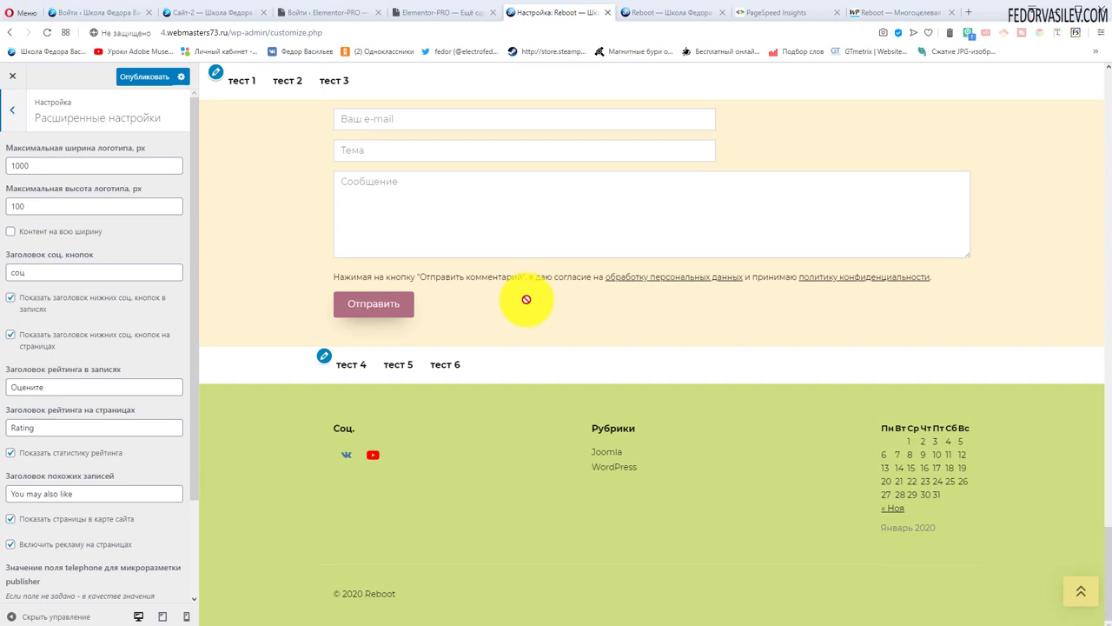
double_click(340, 428)
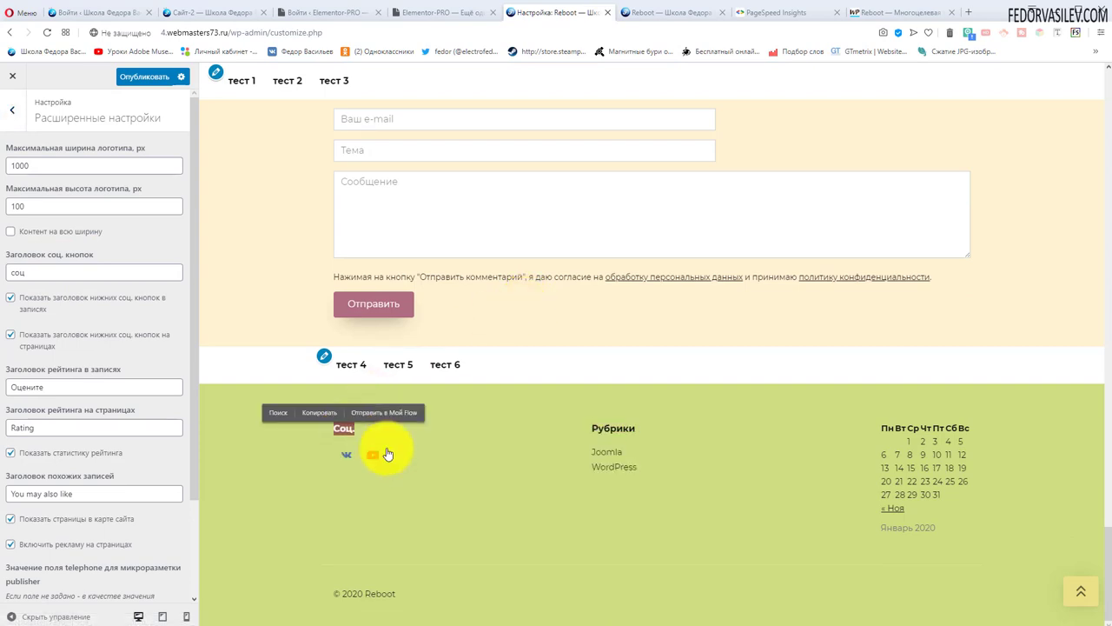
double_click(85, 273)
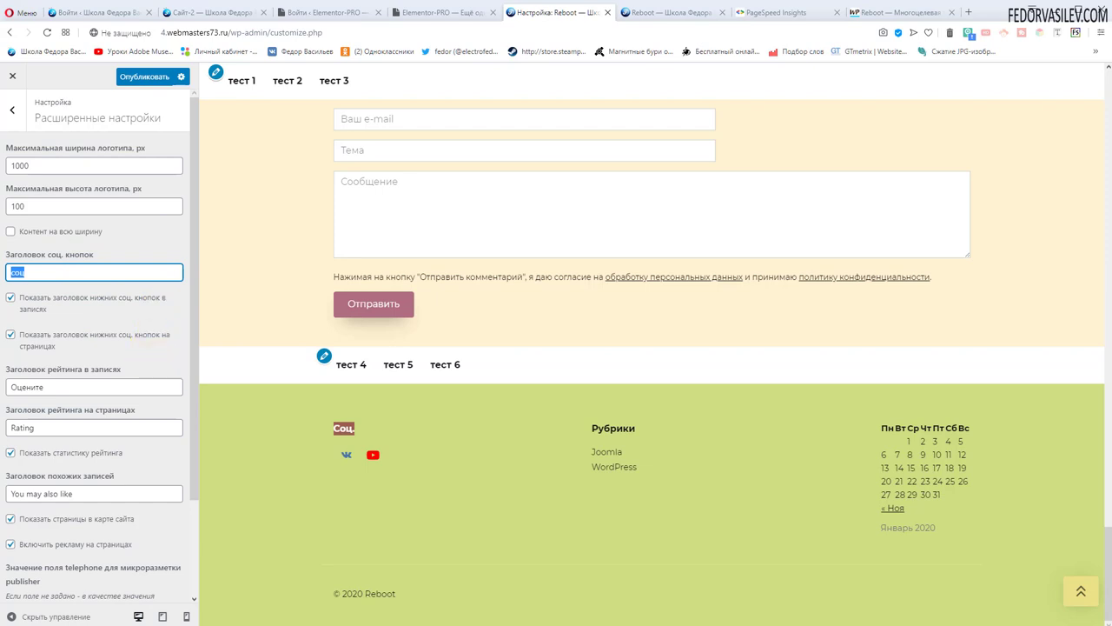
- Check the rating, related posts, sitemap and ad options, and the publisher telephone and address fields in Расширенные настройки
scroll(95, 347, down, 2)
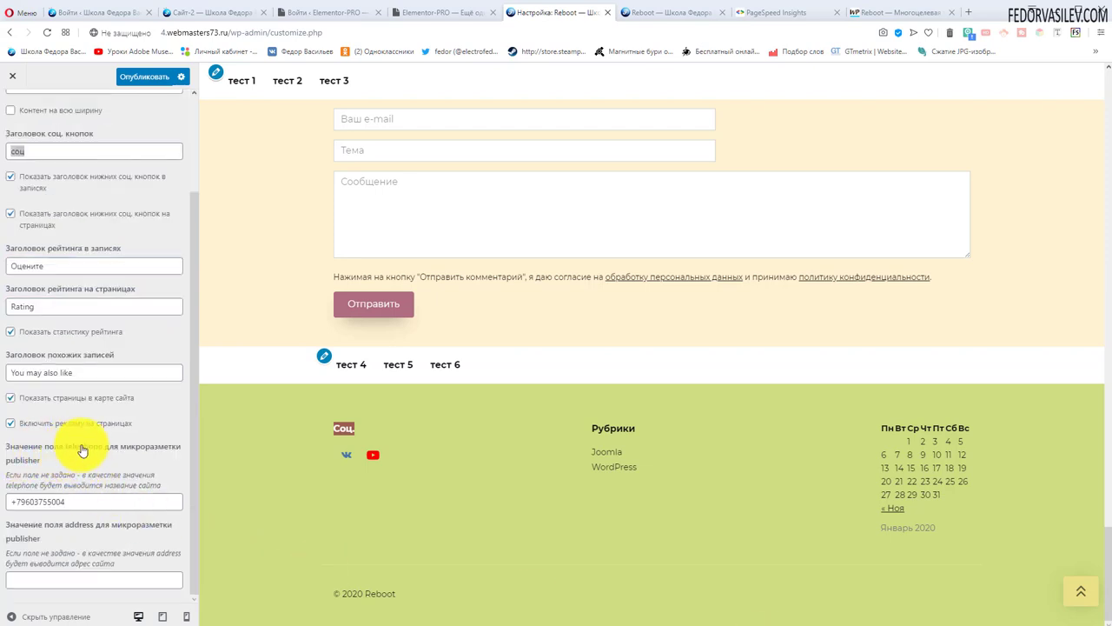
double_click(81, 498)
click(93, 579)
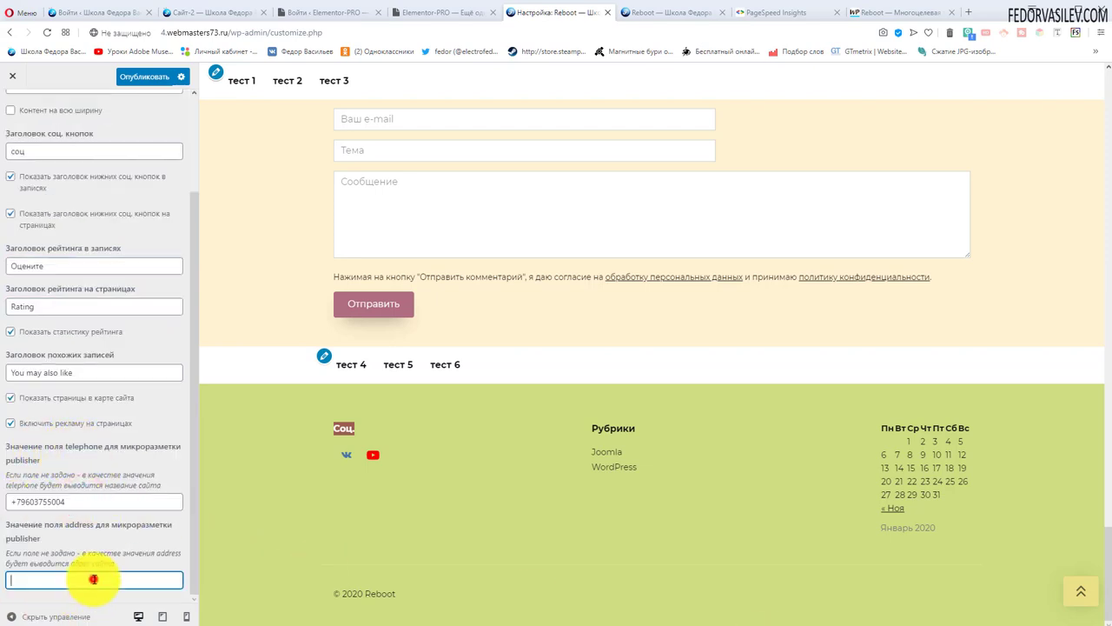
scroll(10, 173, up, 2)
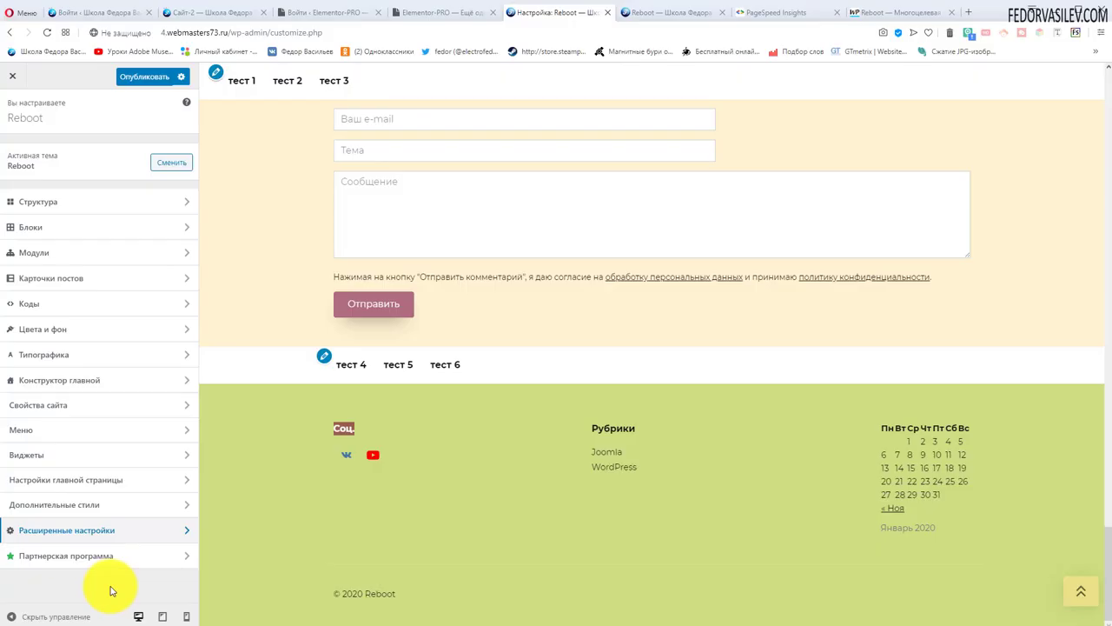
- Read the Партнерская программа section, including the notes on JS link masking and noindex, and return to the main customizer list
click(66, 560)
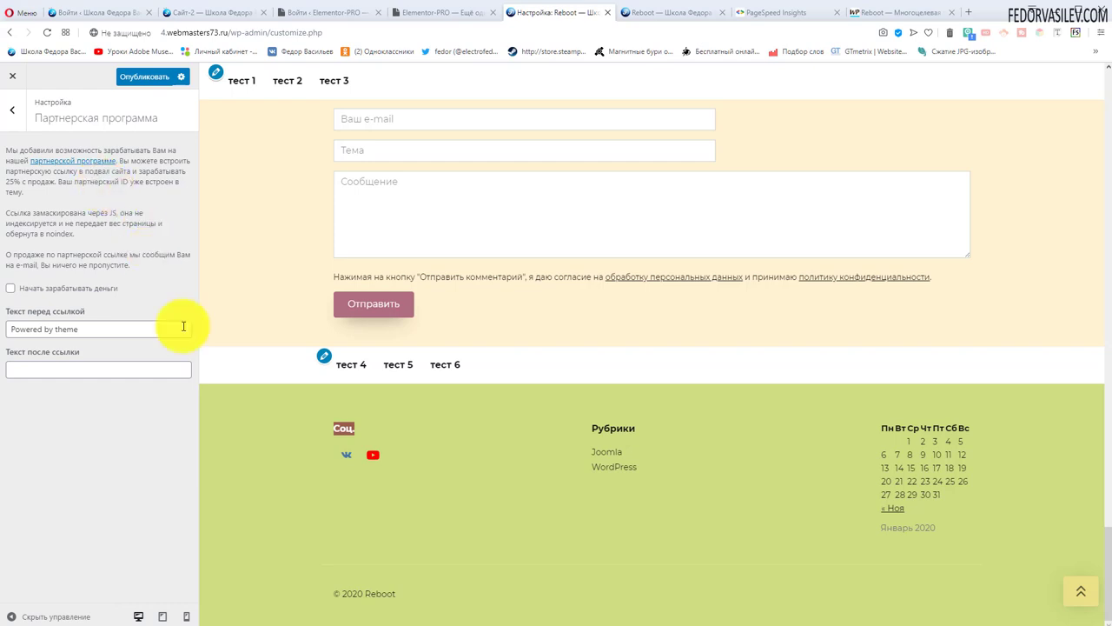
drag(39, 214, 152, 217)
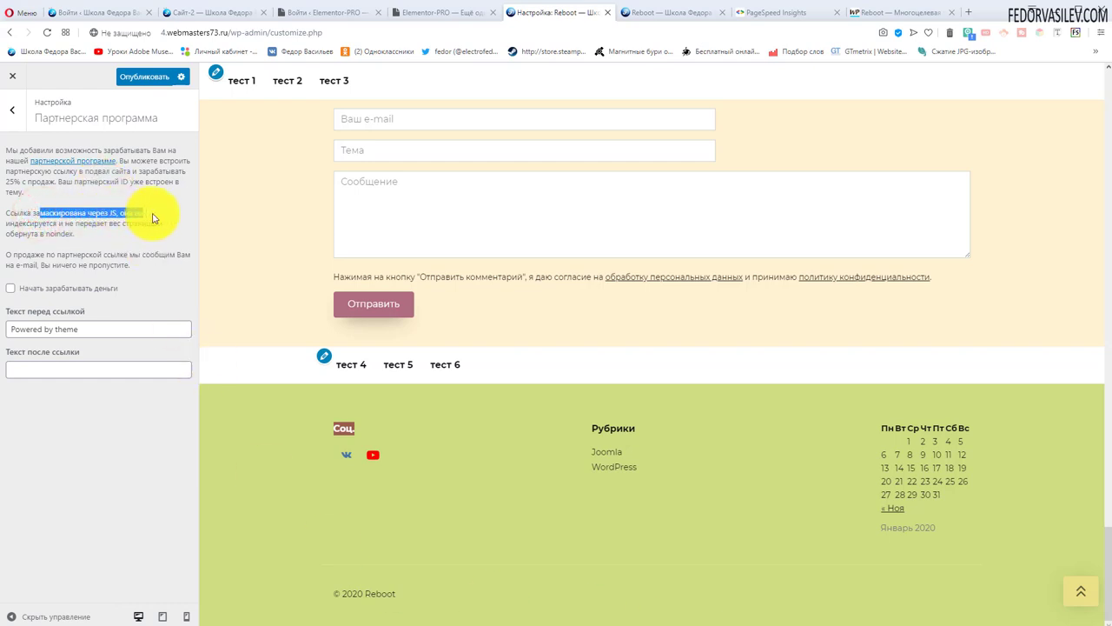
drag(77, 233, 40, 234)
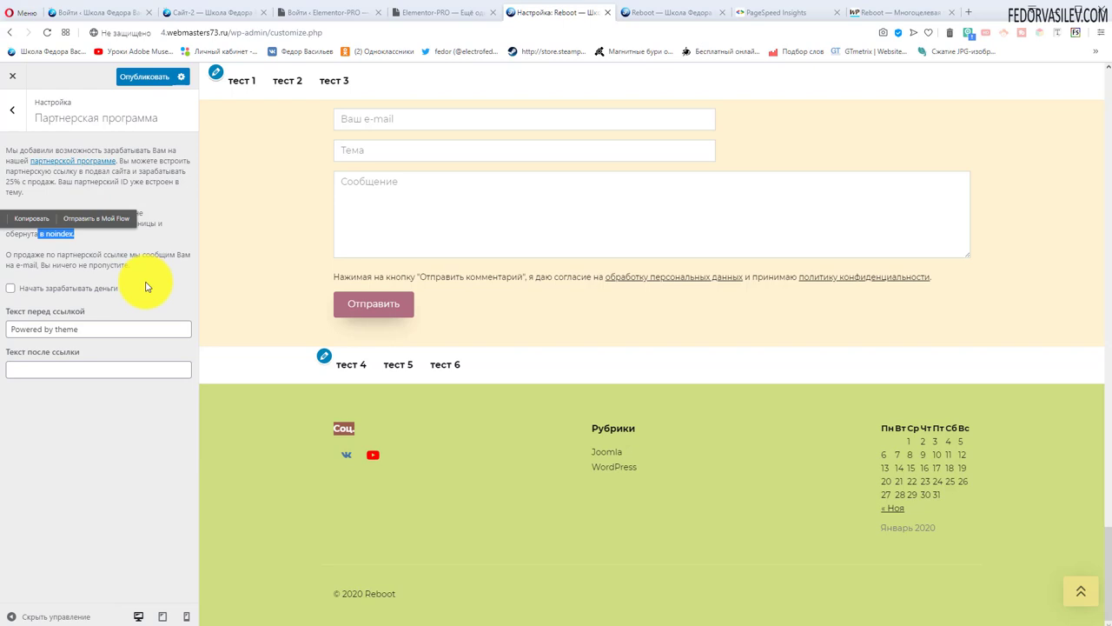
click(12, 116)
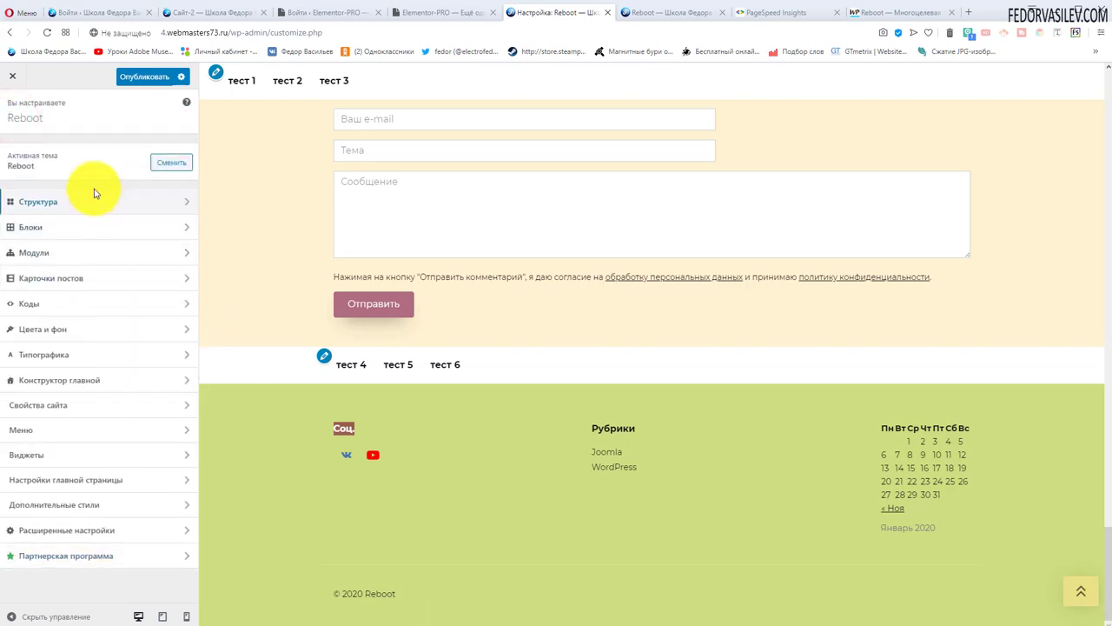
- Leave the customizer, discarding the unsaved changes, and open the theme's Реклама page
click(16, 79)
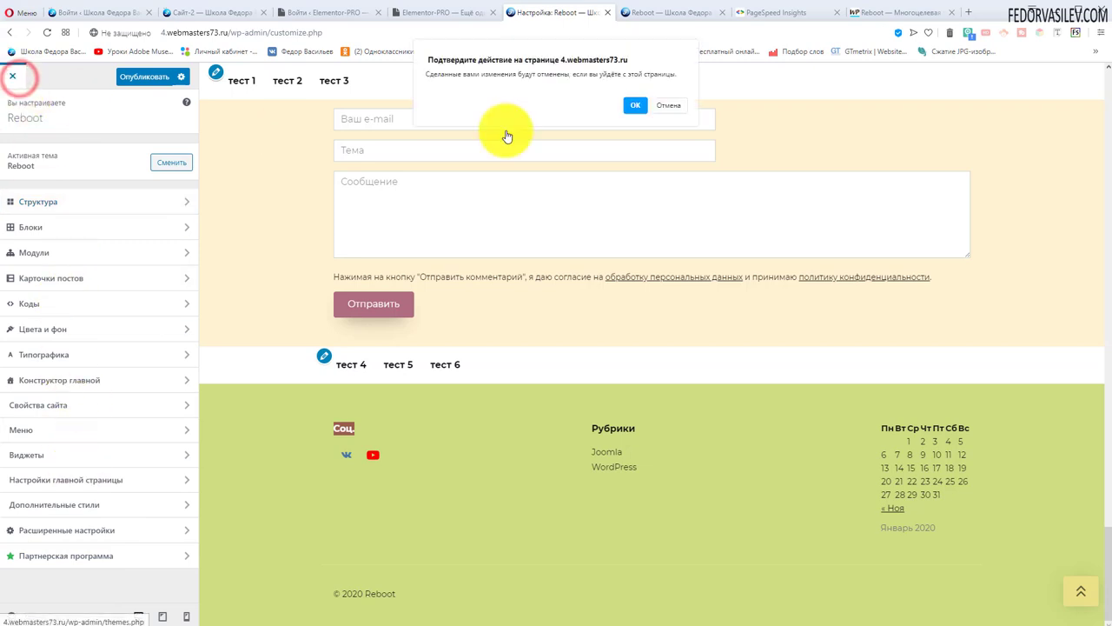
click(634, 105)
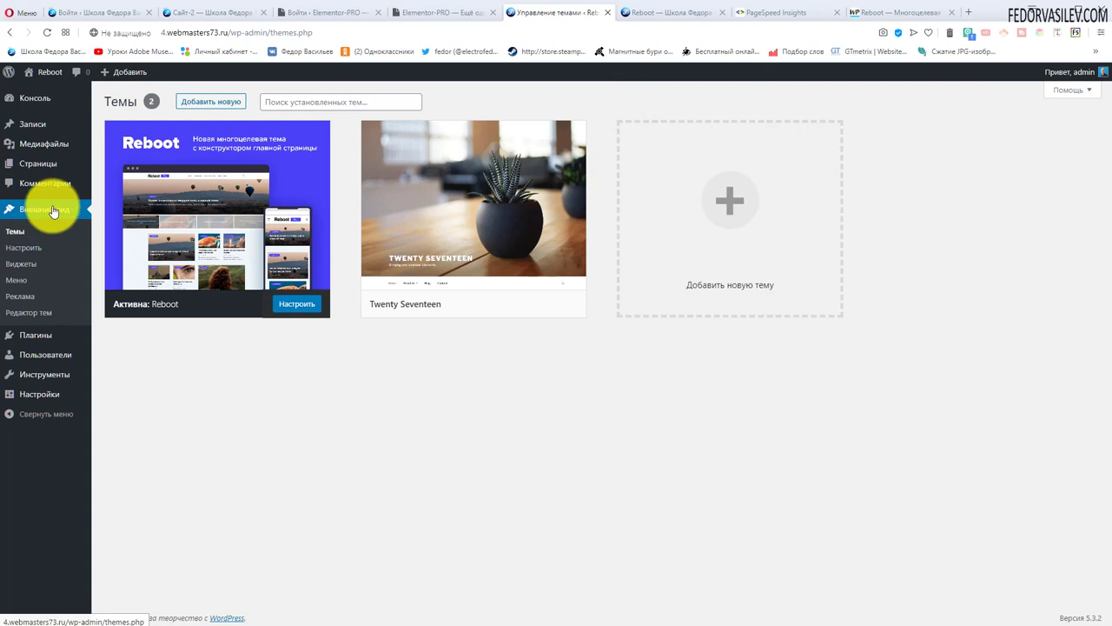
click(24, 301)
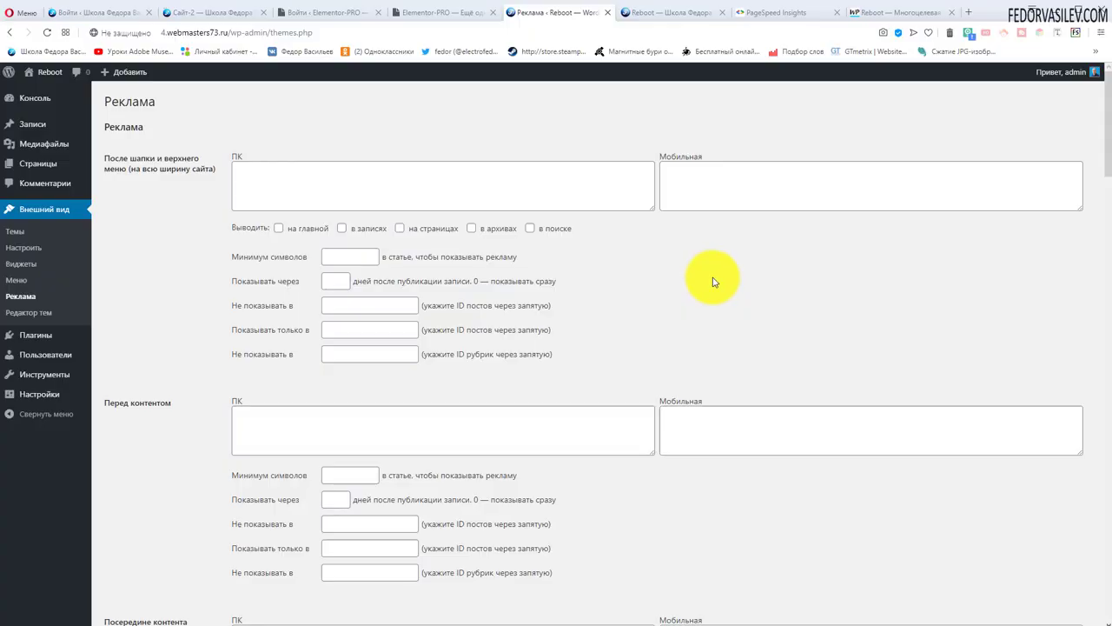
- Skim the ad placements and examine the ПК and Мобильная code fields of the placement after the header and upper menu
scroll(708, 287, down, 5)
scroll(708, 286, down, 10)
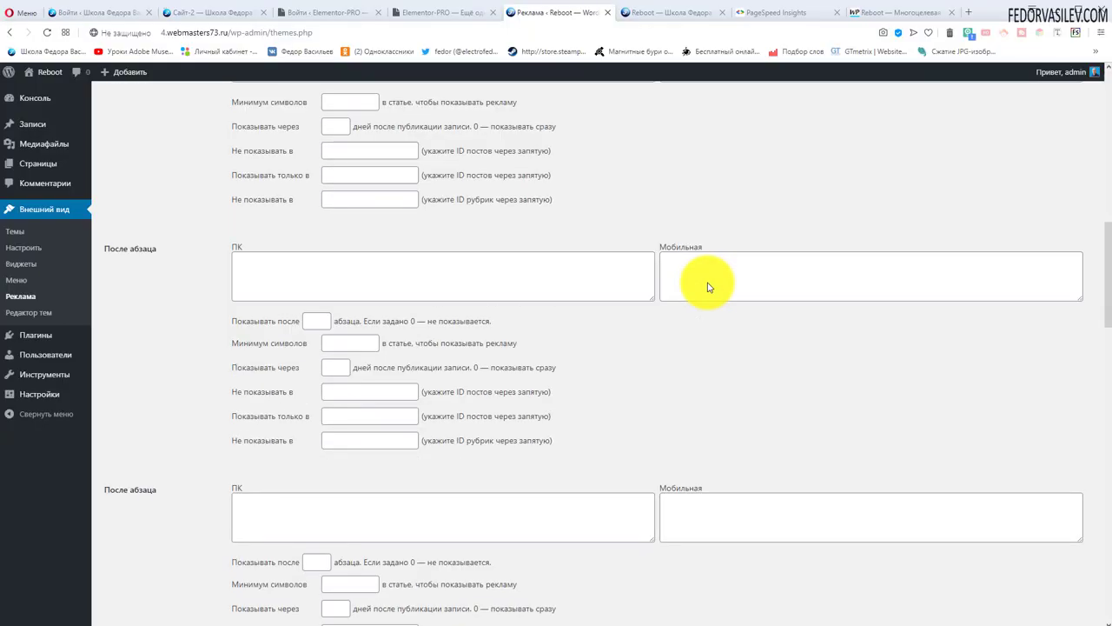
scroll(724, 298, up, 15)
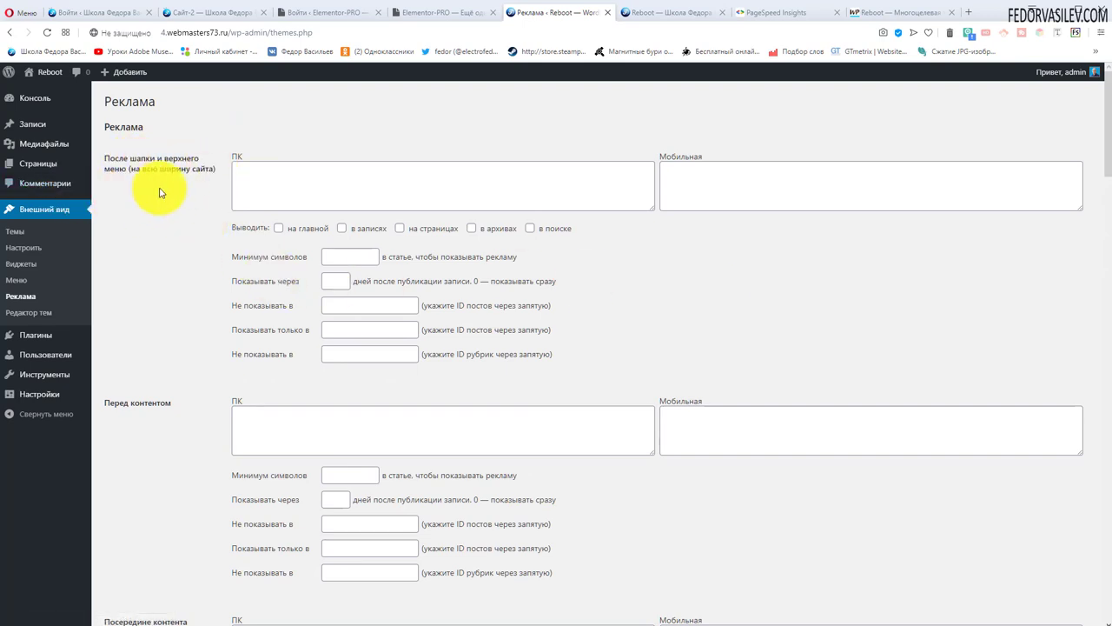
click(238, 179)
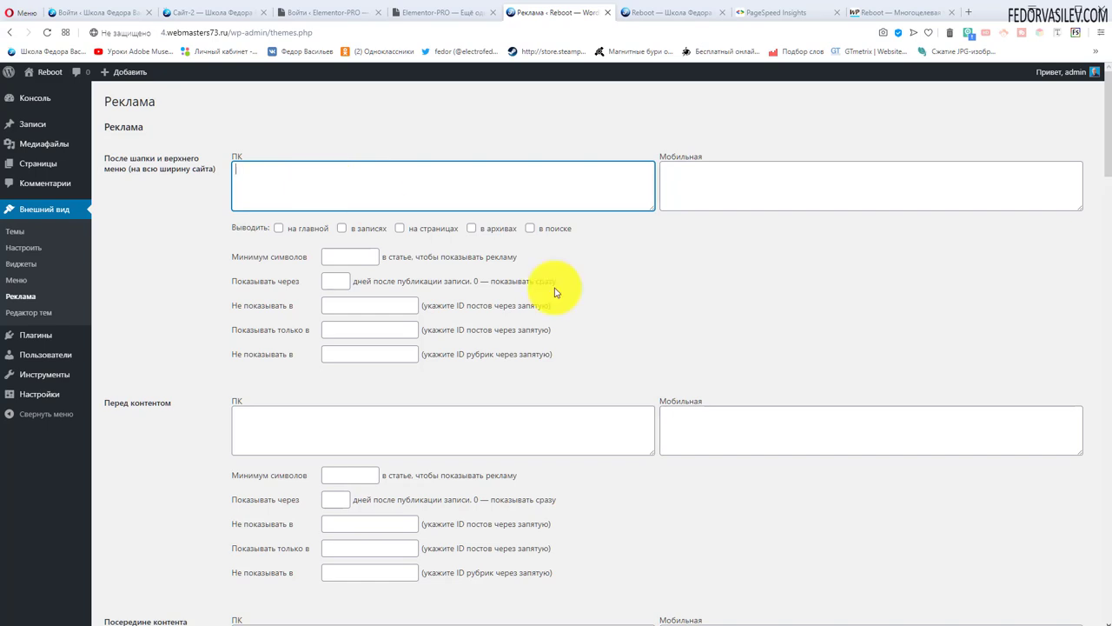
click(714, 195)
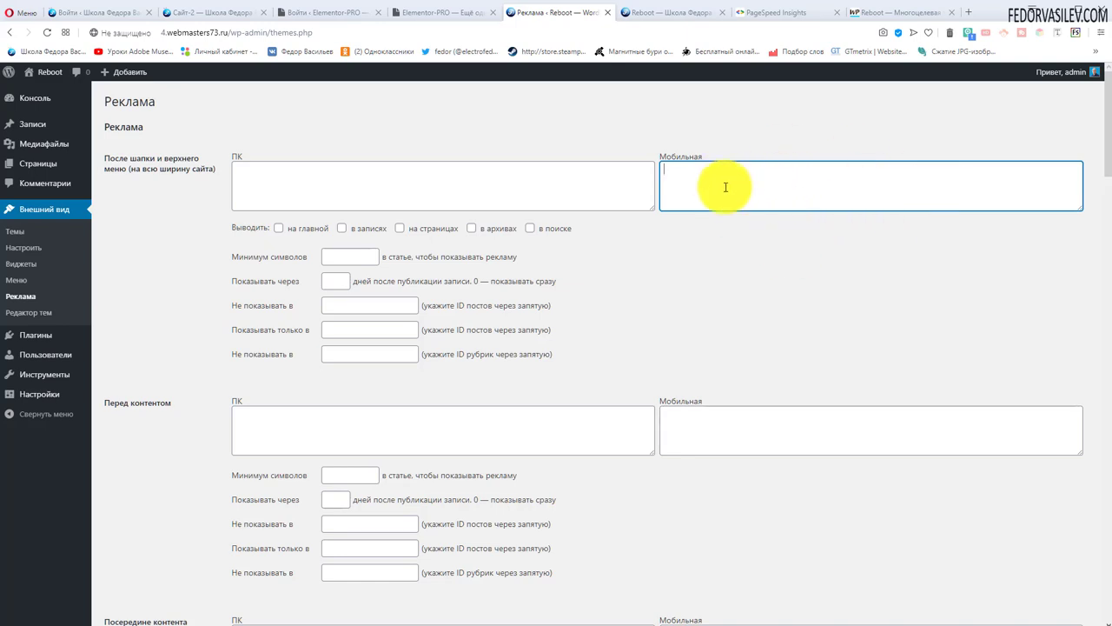
click(621, 186)
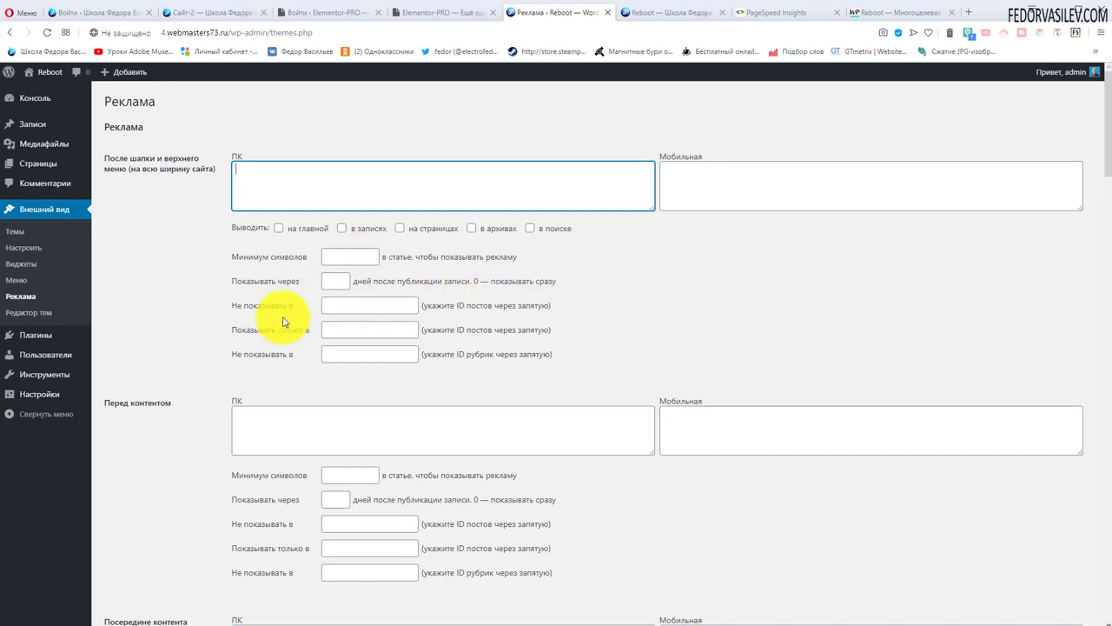
- Review the remaining ad placements and their display conditions, from before the content to before the lower menu and footer
scroll(283, 322, down, 3)
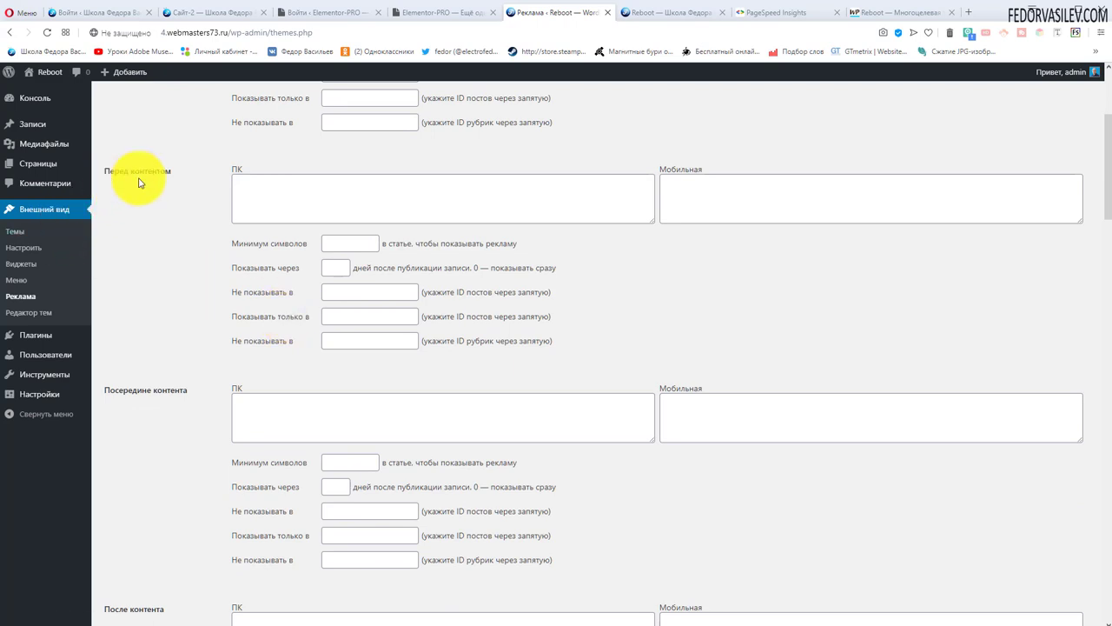
scroll(261, 206, down, 2)
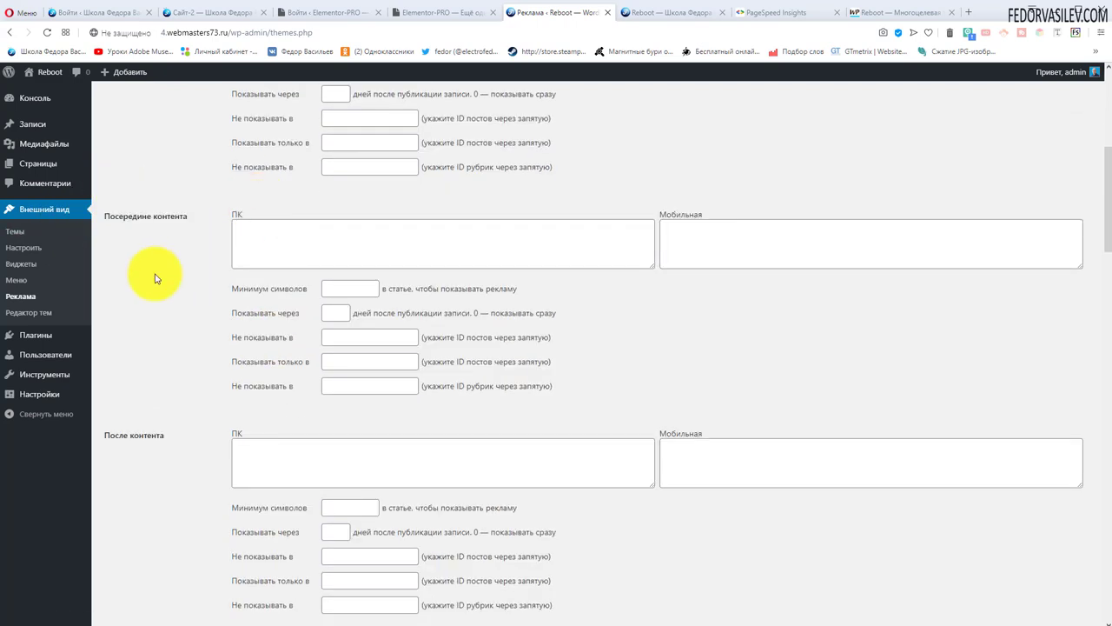
scroll(261, 237, down, 5)
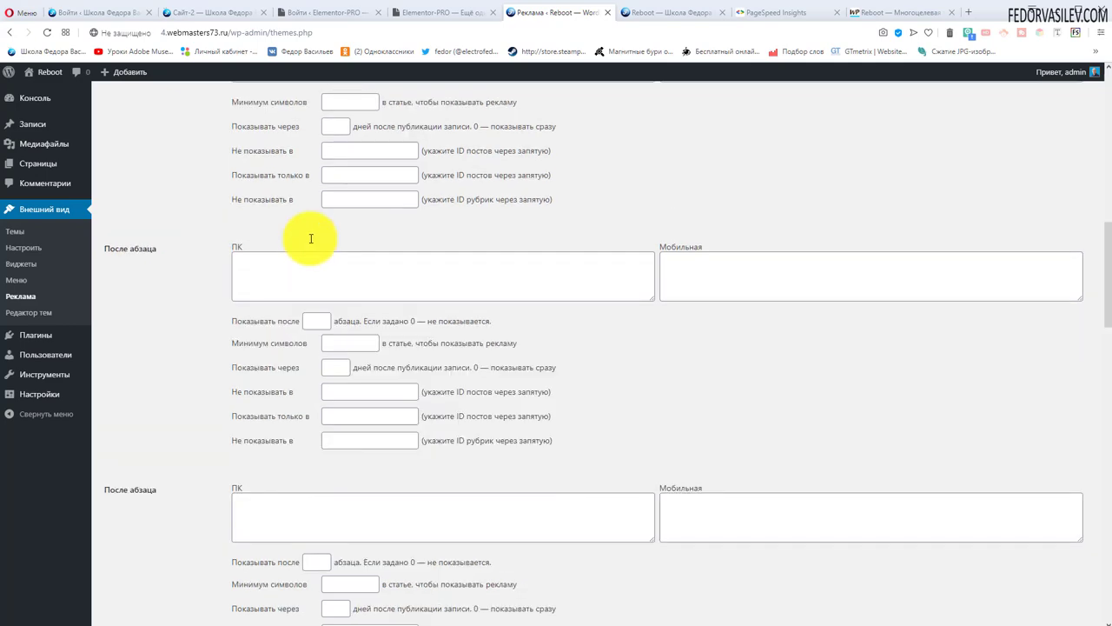
scroll(310, 238, down, 1)
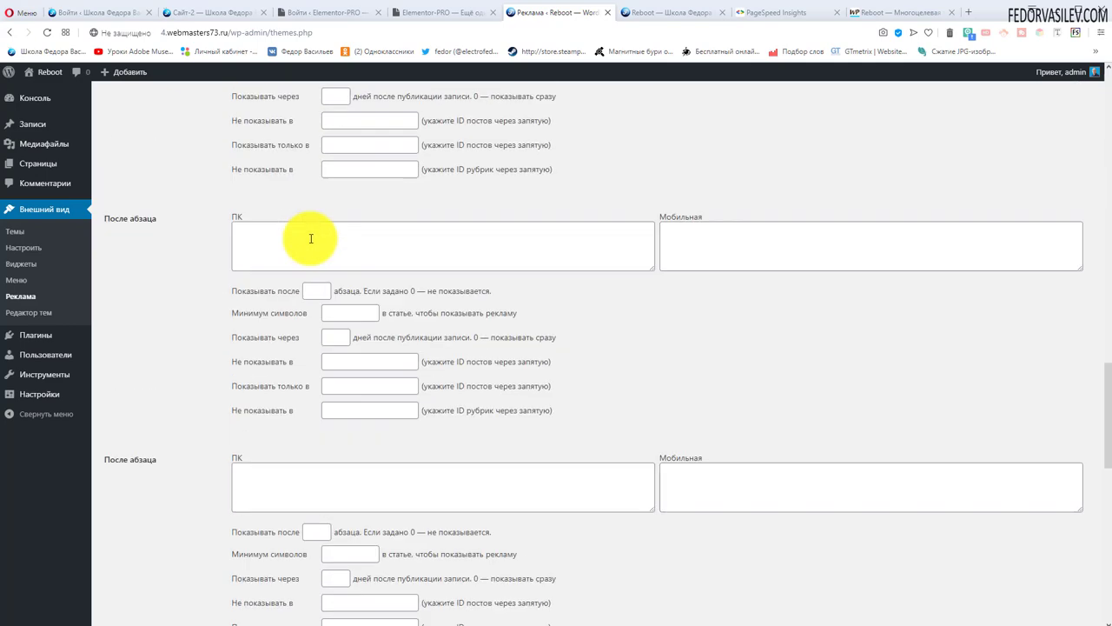
scroll(310, 238, down, 10)
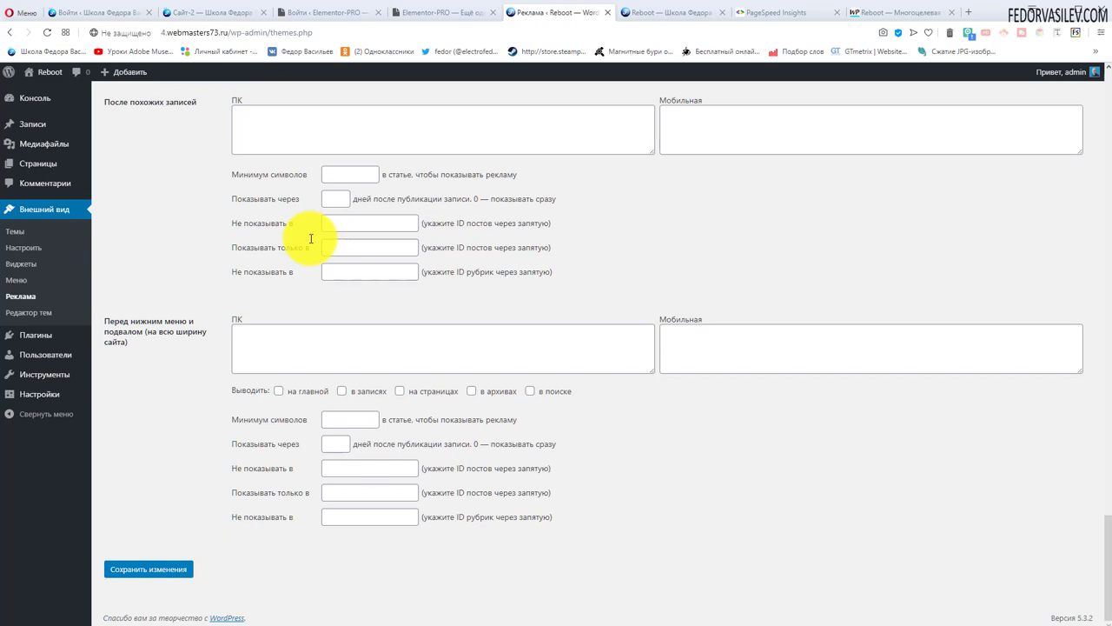
scroll(362, 304, up, 10)
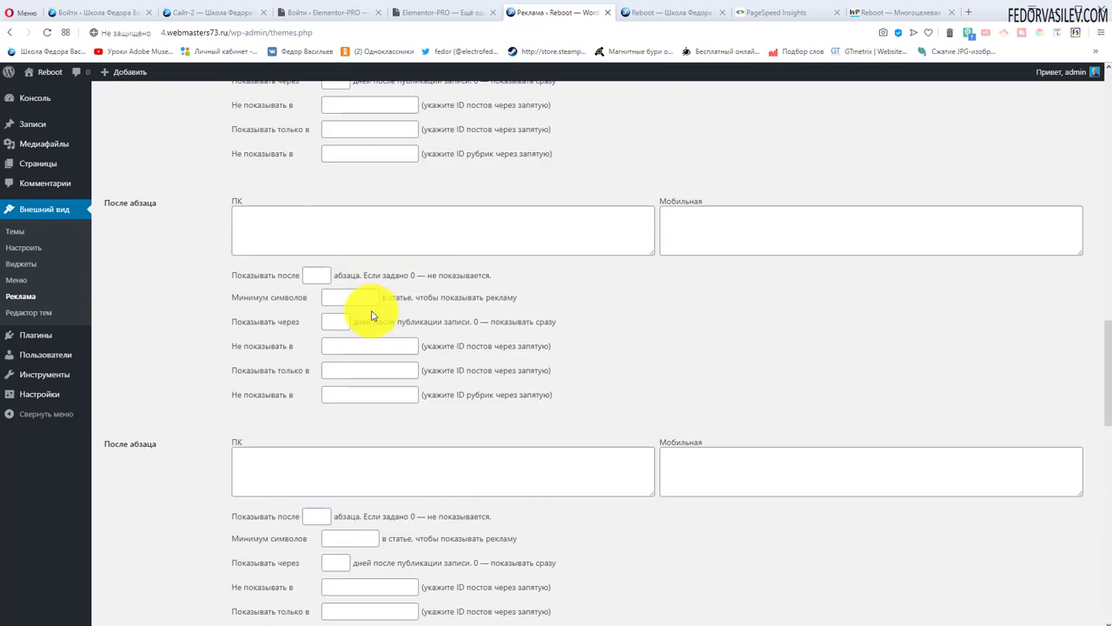
scroll(371, 315, up, 12)
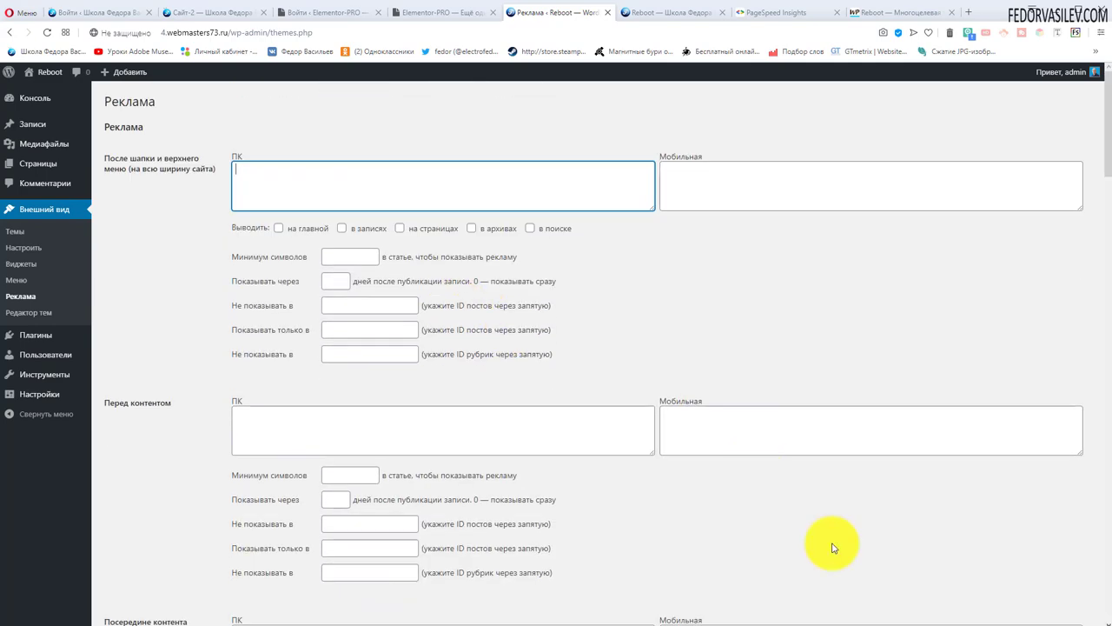
- Open the post «Google в шоке! Сайт в зеленой зоне!» for editing and activate its classic content block
click(352, 241)
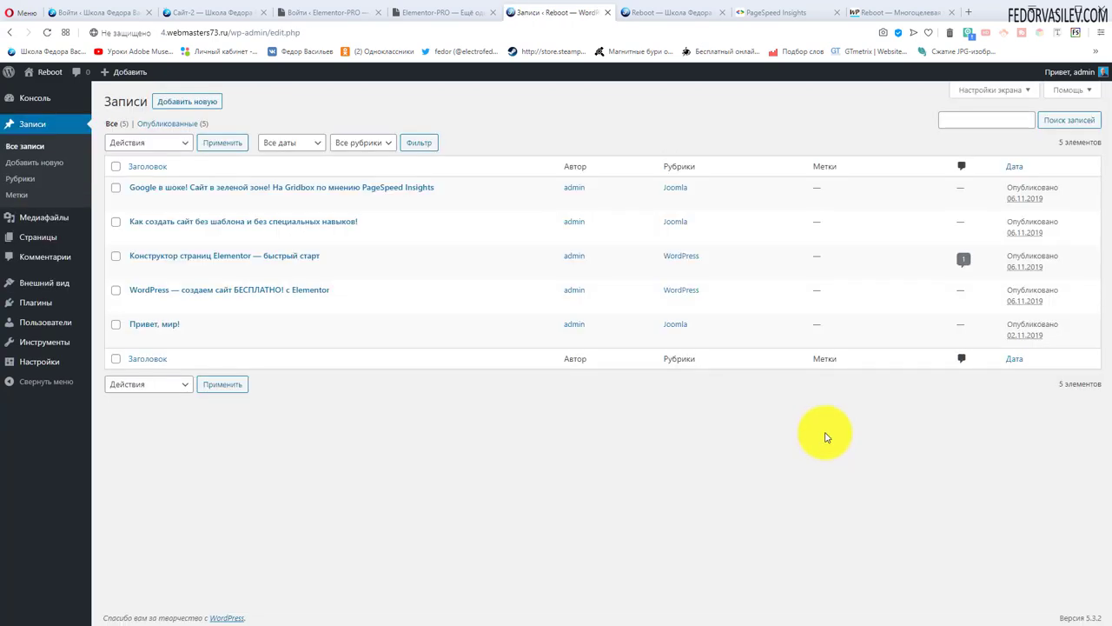
click(410, 188)
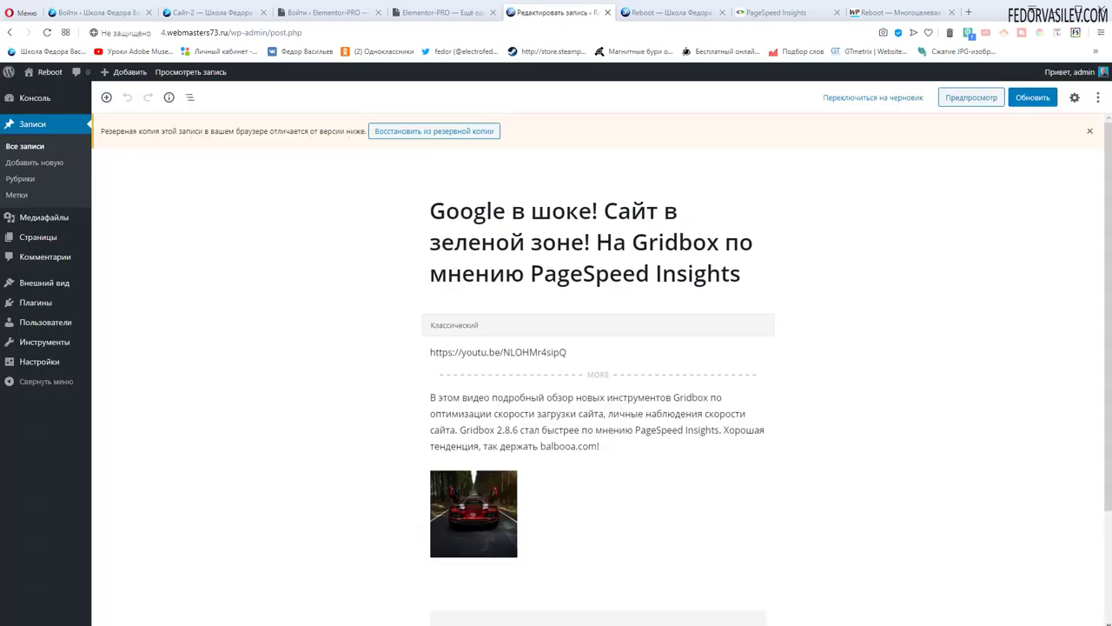
click(523, 369)
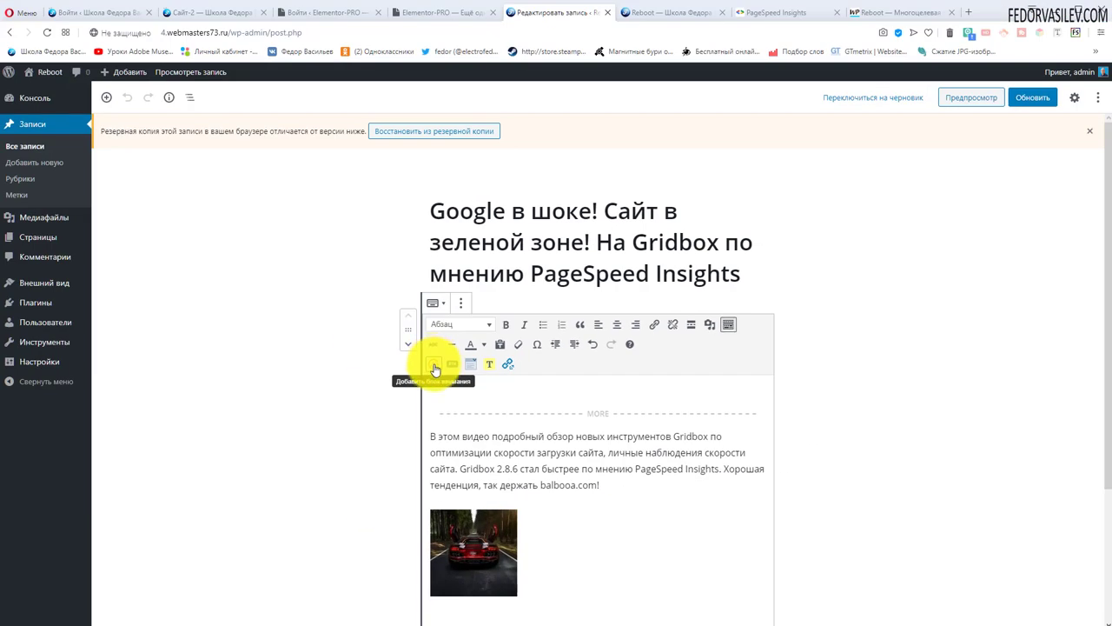
- Insert an orange exclamation attention block above the MORE line reading «Обучение созданию сайтов на самых популярных движках в мире! Joomla и WordPress»
click(434, 370)
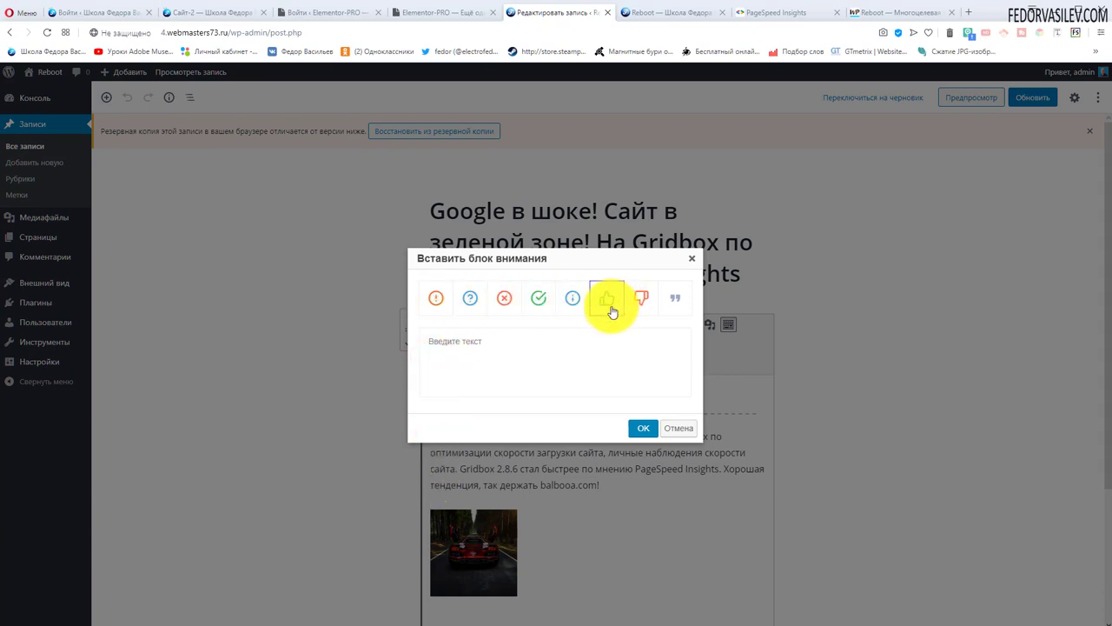
click(436, 298)
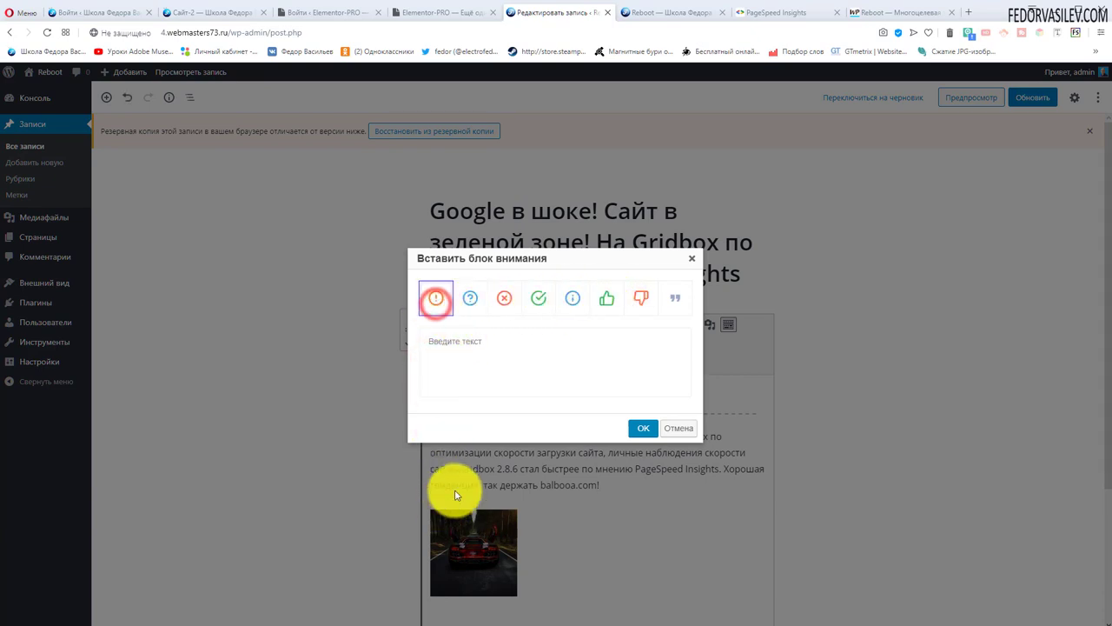
click(454, 351)
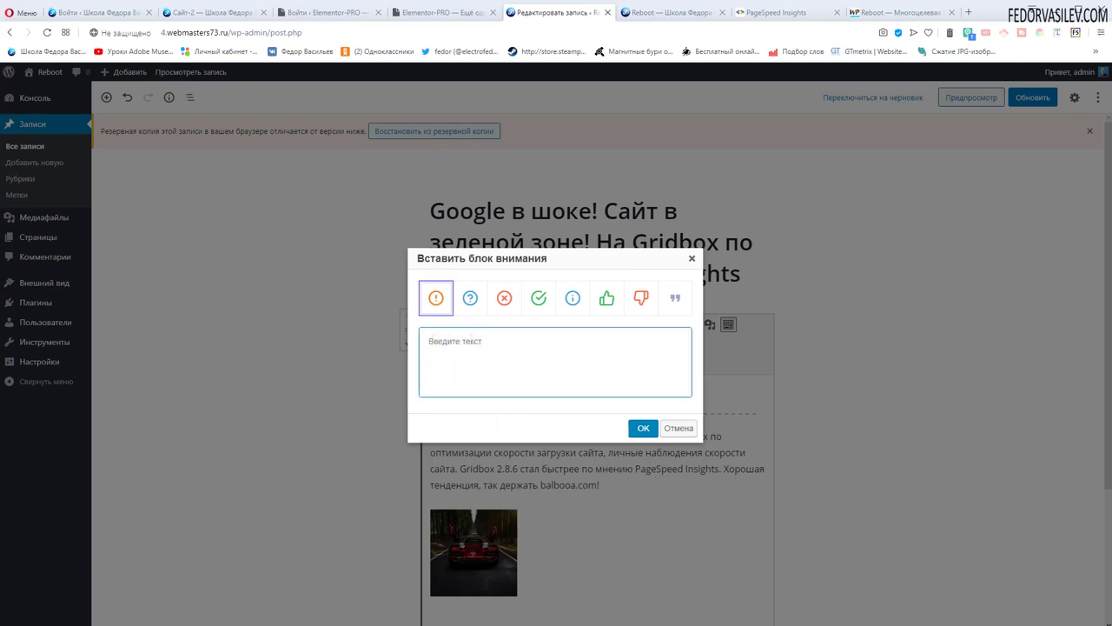
text(Обучение созданию сайтов на самых популярных движках в мире! Joomla и WordPress)
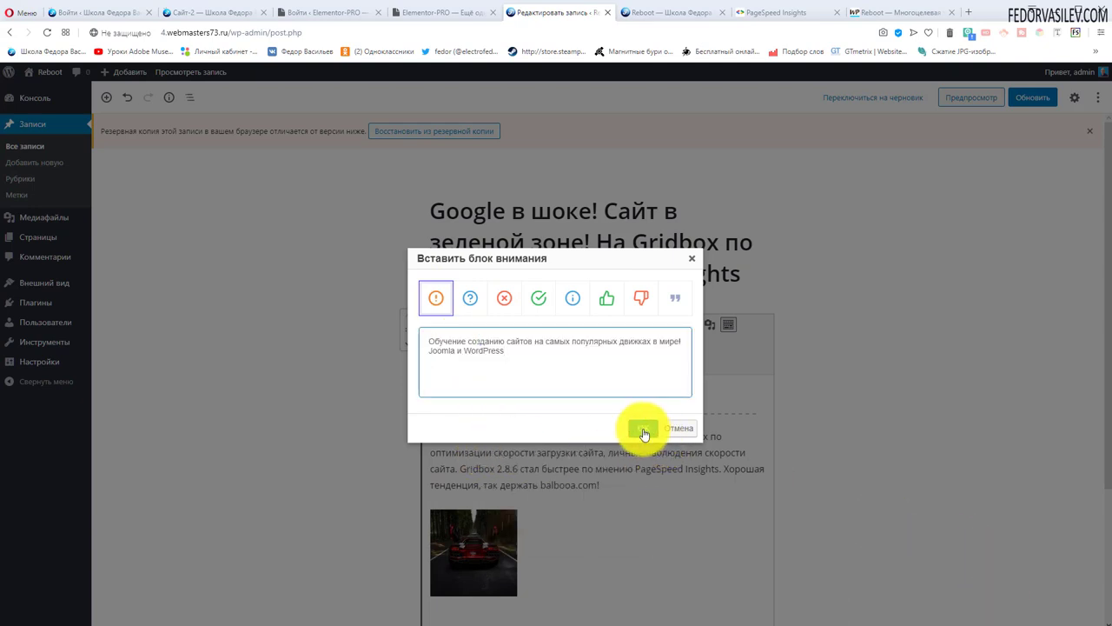
click(640, 429)
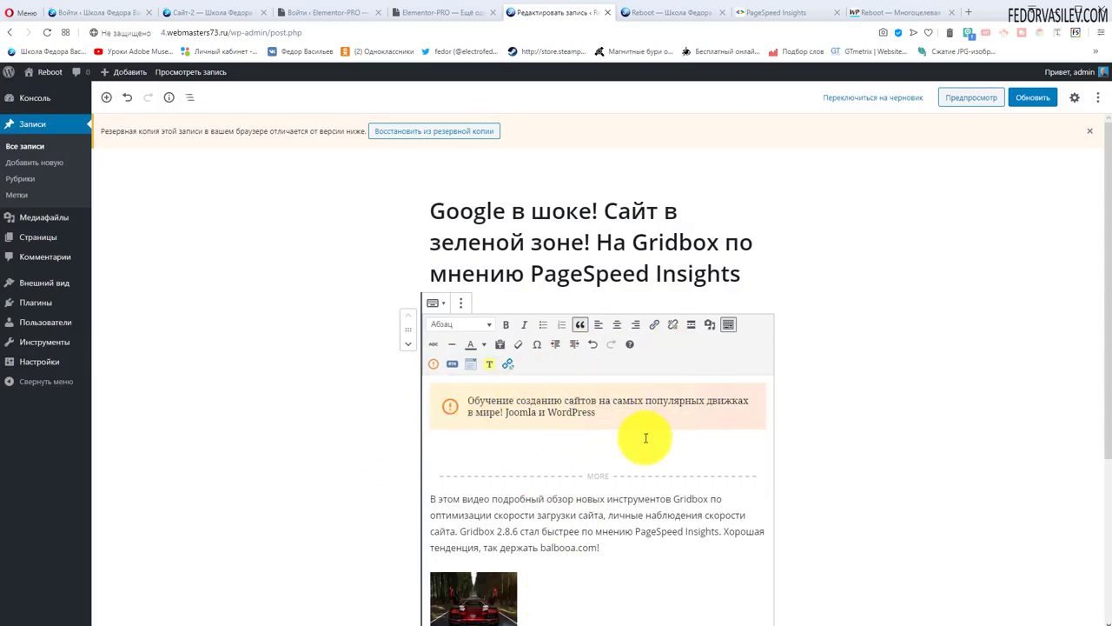
key(Return)
- View the post on the site and inspect how its orange attention block is displayed
scroll(258, 305, down, 1)
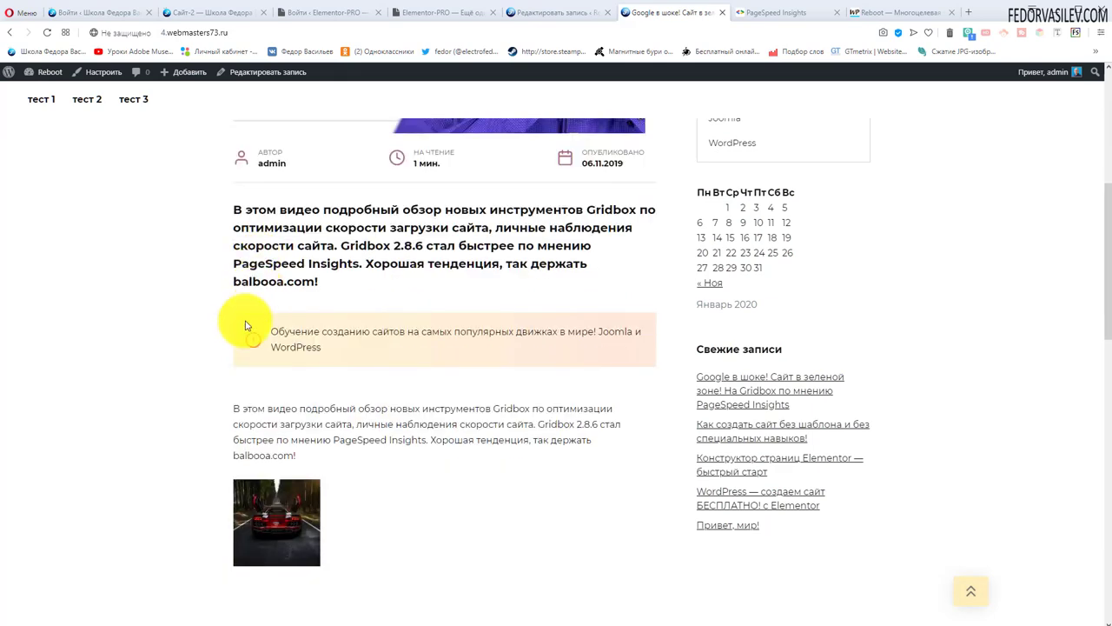
drag(338, 350, 230, 326)
click(505, 415)
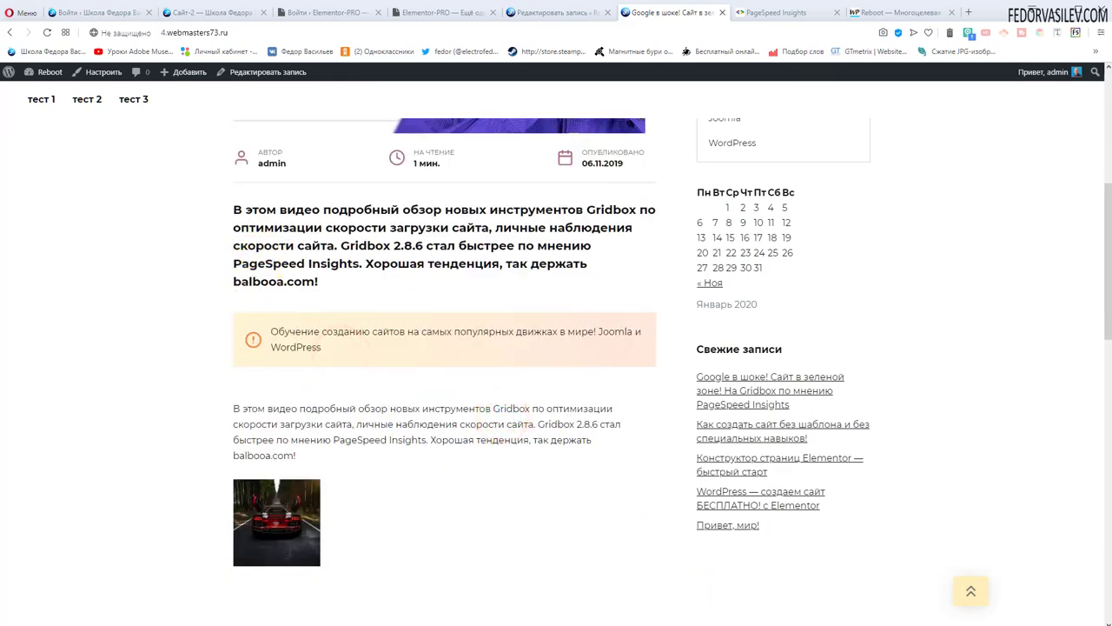
- Return to the post editor and start inserting a button with the text «скачать» and the link «#»
key(ctrl+Tab)
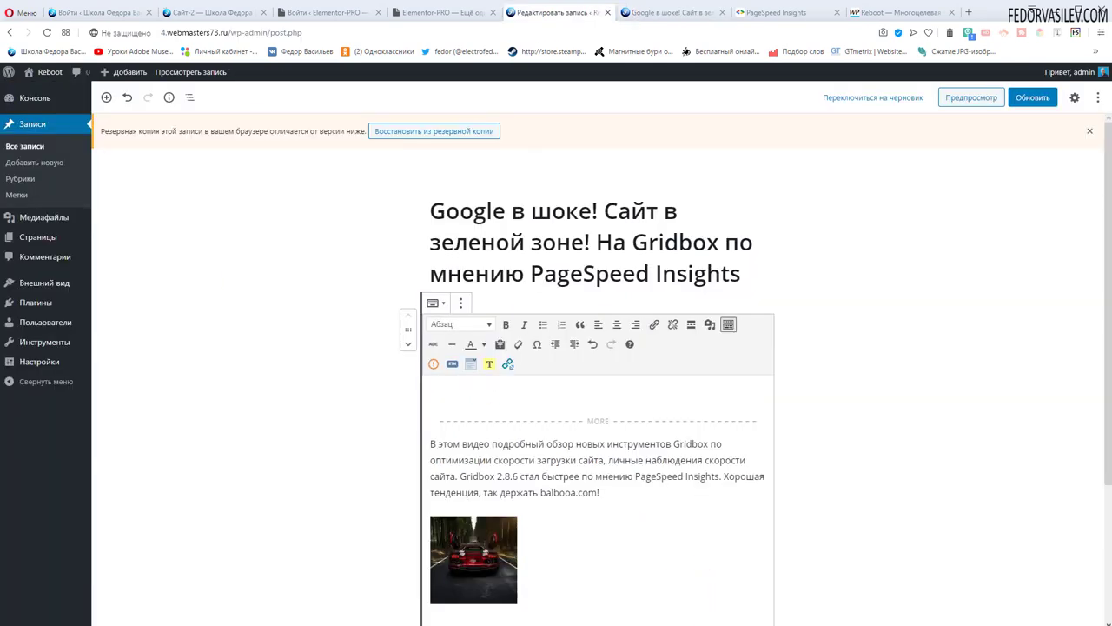
click(453, 365)
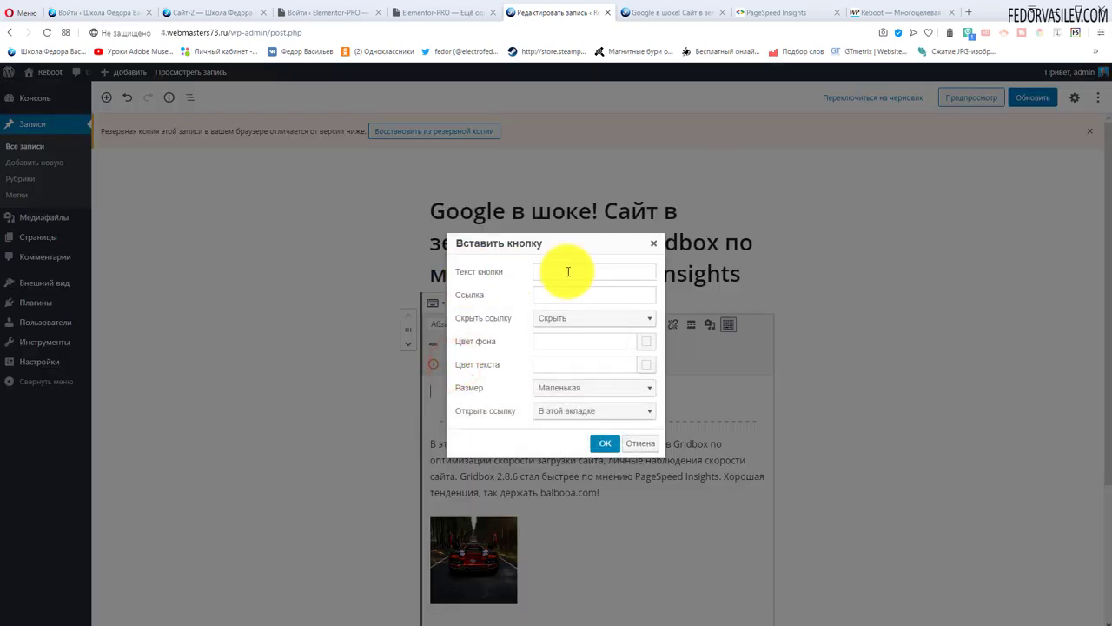
text(скачать)
click(548, 294)
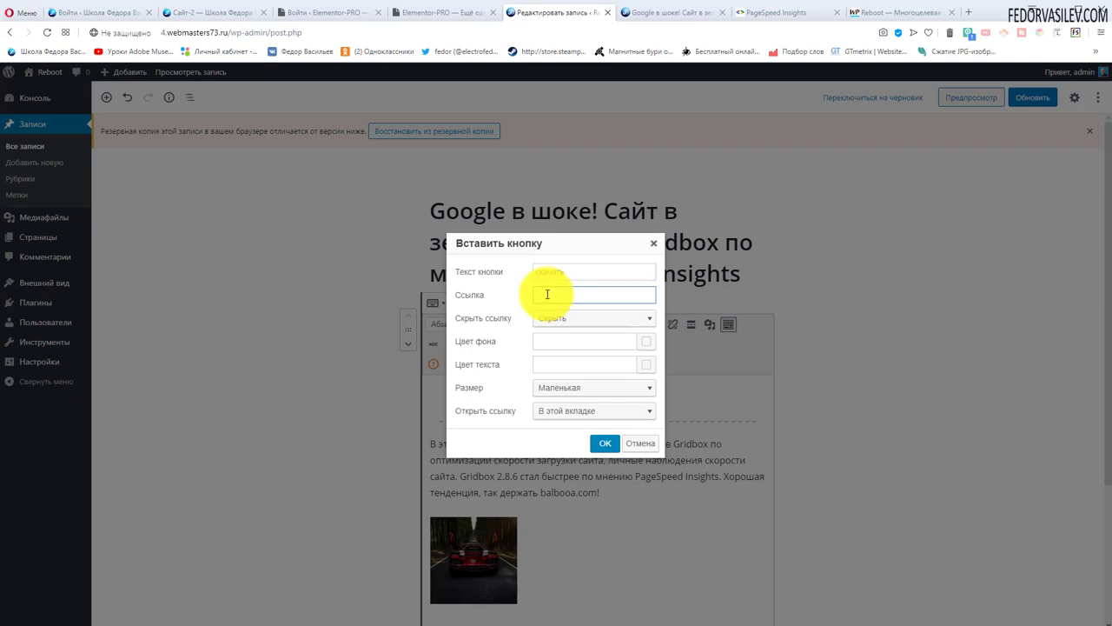
text(#)
- Review the link-hiding choices for the button and keep «Скрыть»
click(571, 318)
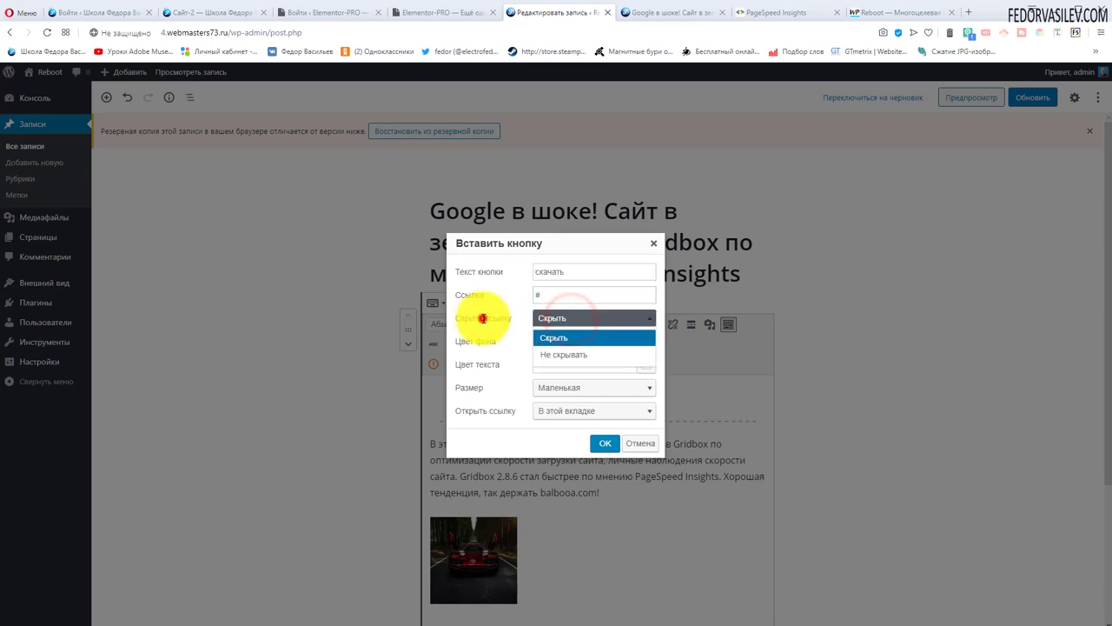
click(513, 316)
click(541, 318)
click(504, 318)
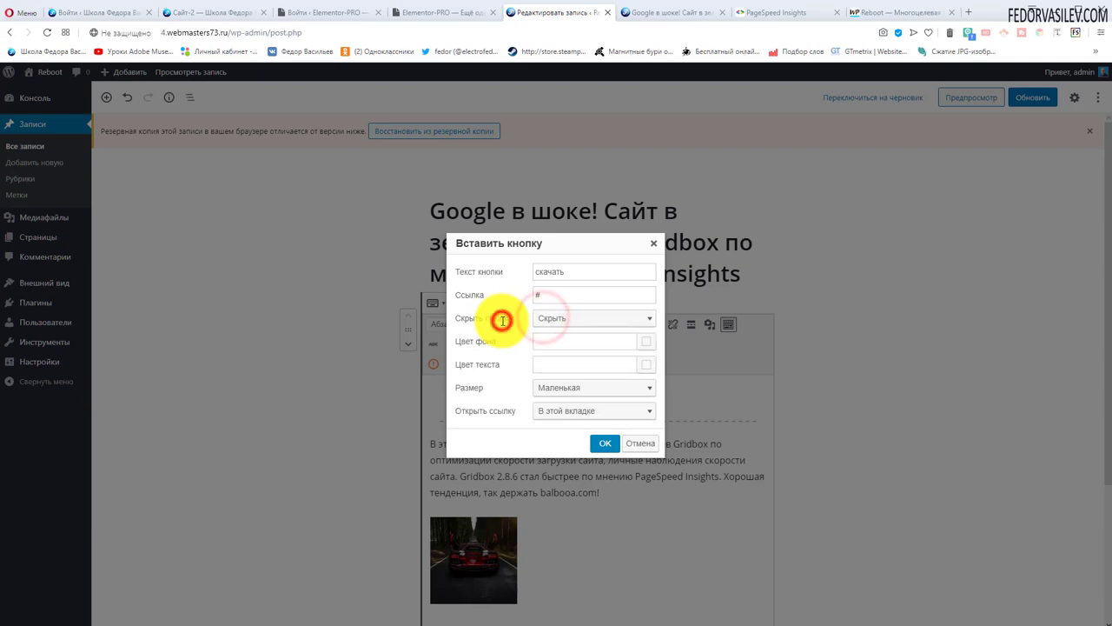
- Set the button's background colour to bright green #48ff00 and its text colour to near-black #050202
click(646, 342)
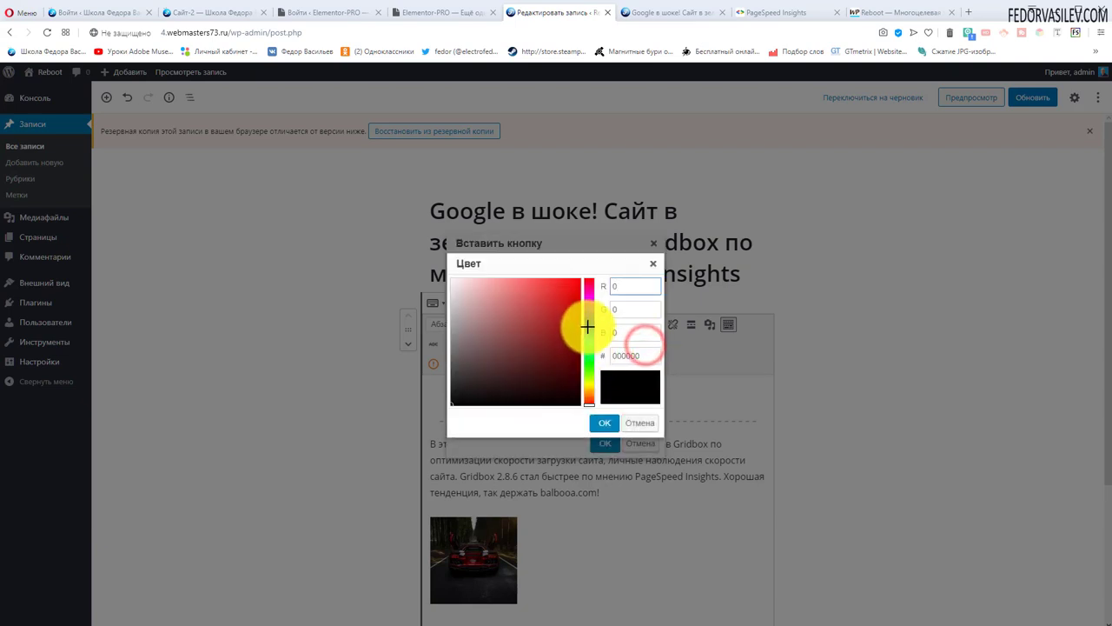
click(590, 369)
click(551, 318)
click(604, 422)
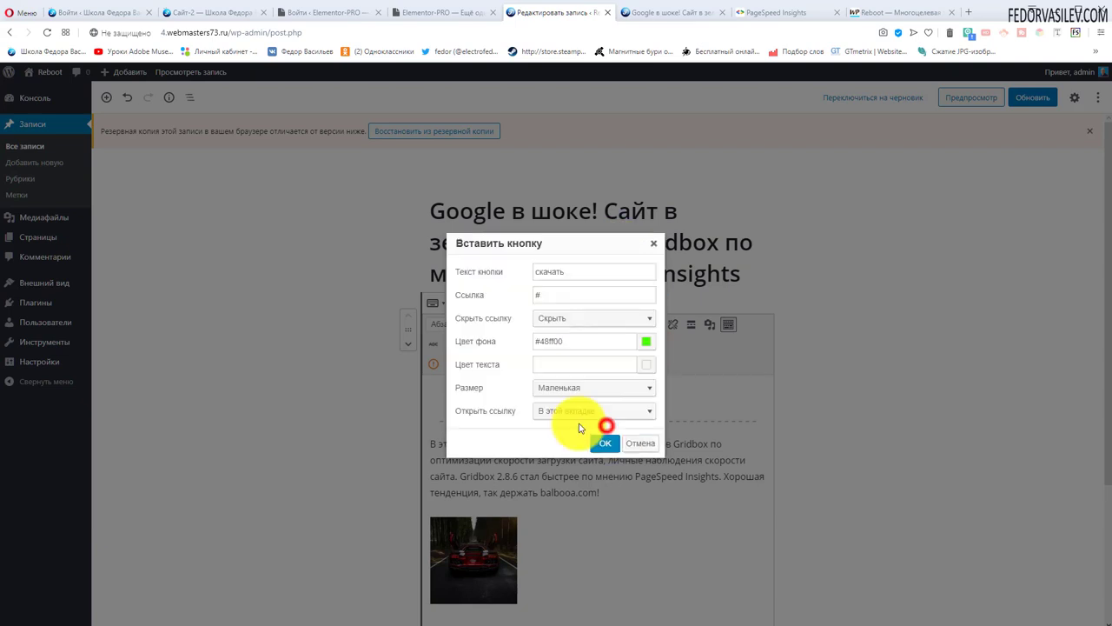
click(641, 366)
drag(537, 376, 518, 401)
click(601, 425)
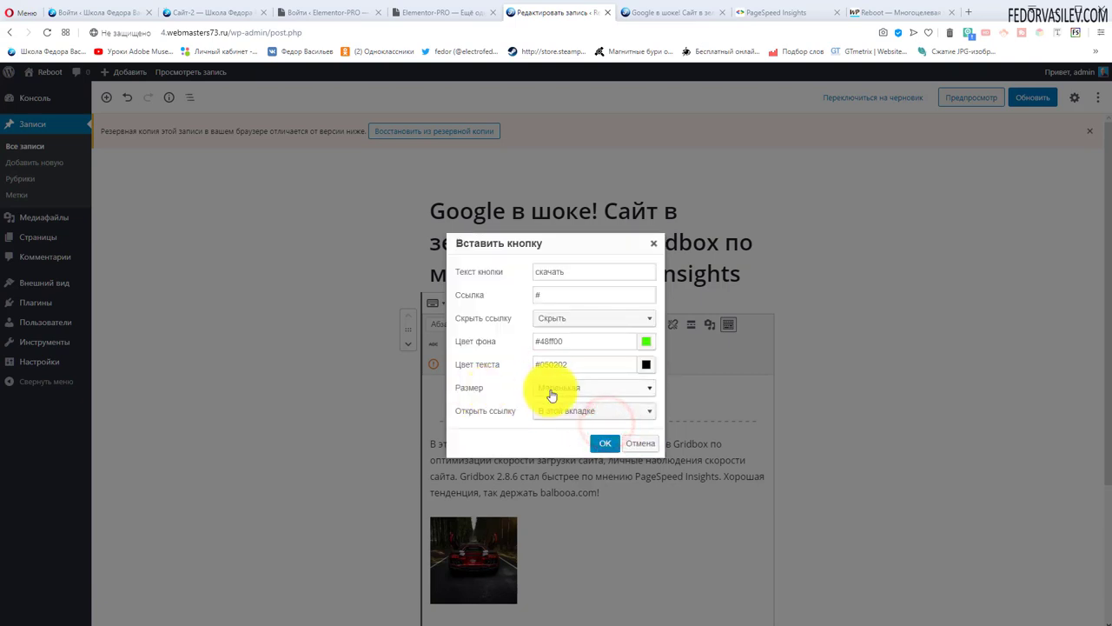
- Set the button size to «Большая» and its link to open «В новой вкладке», and insert the button into the post
click(553, 392)
click(576, 440)
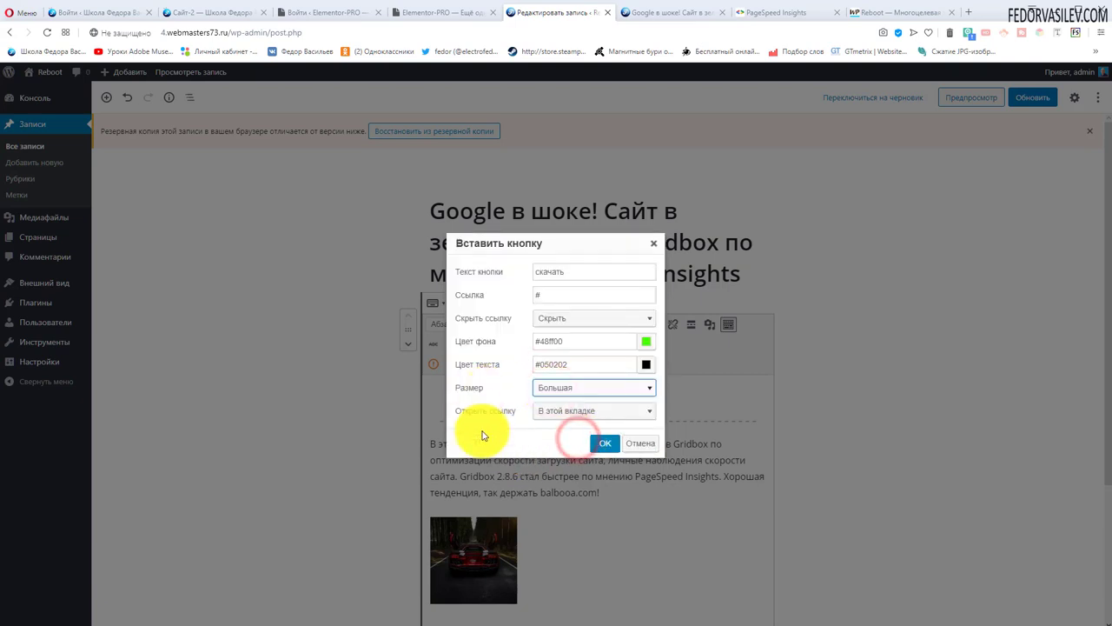
click(548, 415)
click(559, 437)
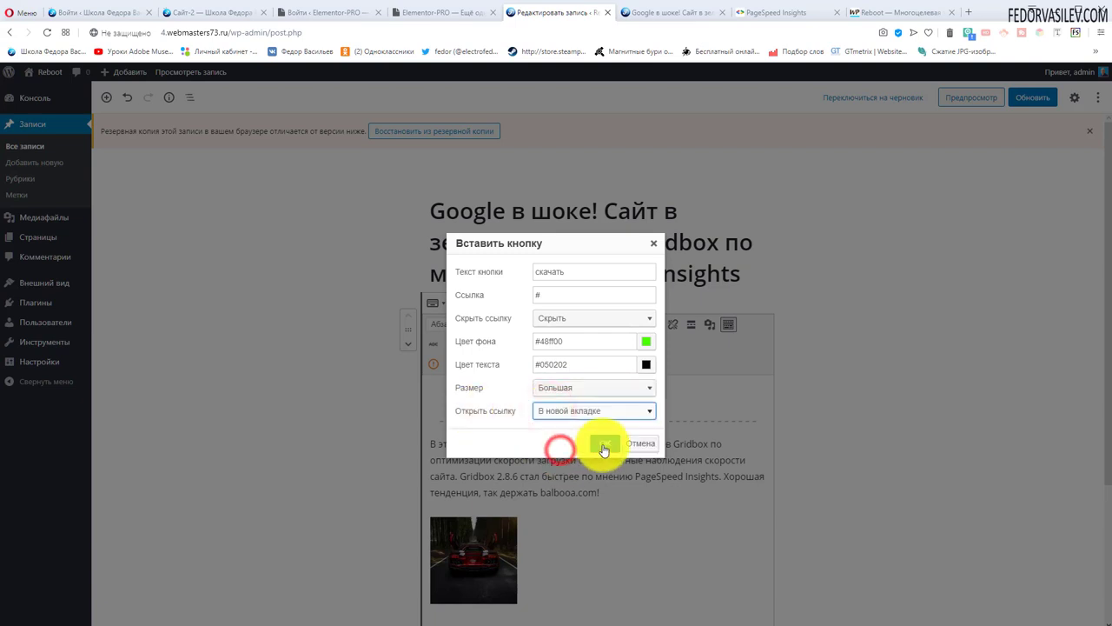
click(605, 443)
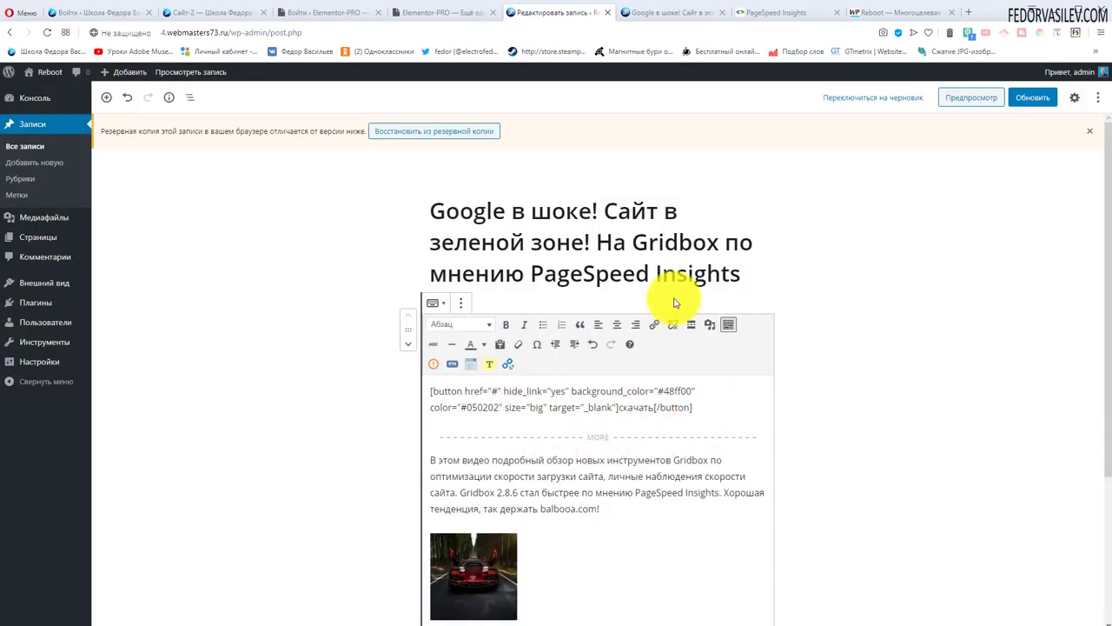
- Update the post and inspect the green «скачать» button on the reloaded site page
click(1039, 98)
click(662, 13)
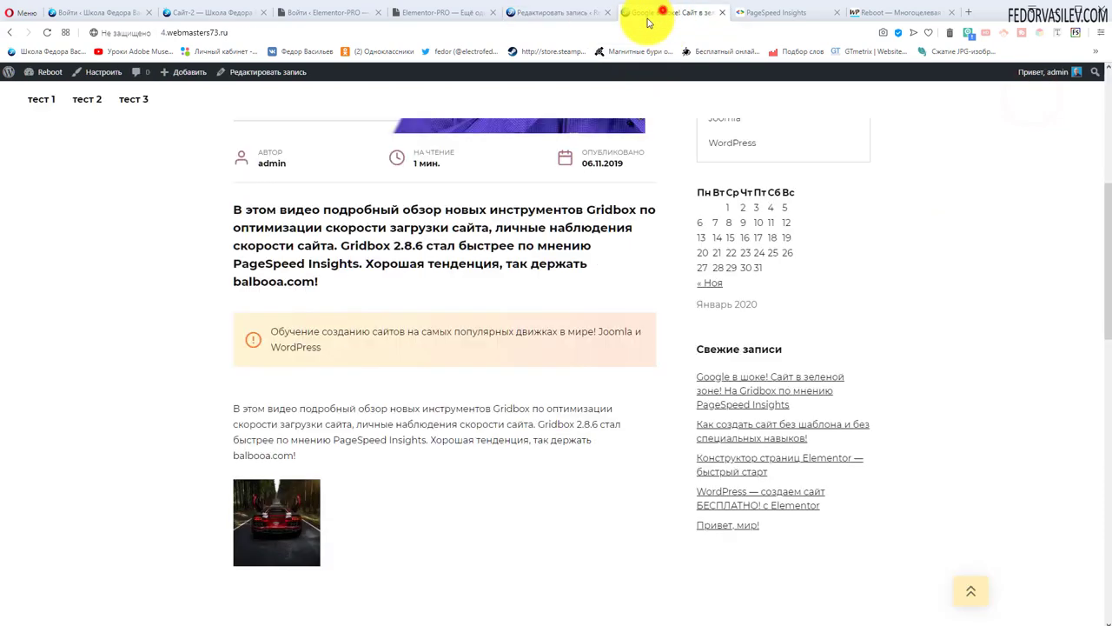
click(47, 32)
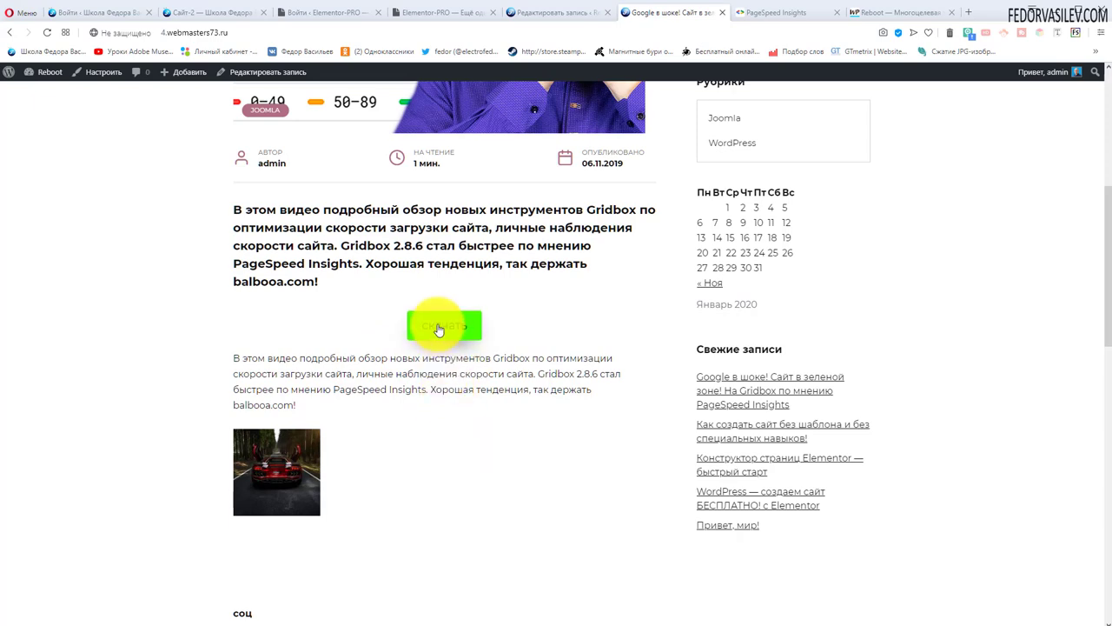
scroll(576, 390, up, 3)
scroll(576, 390, down, 3)
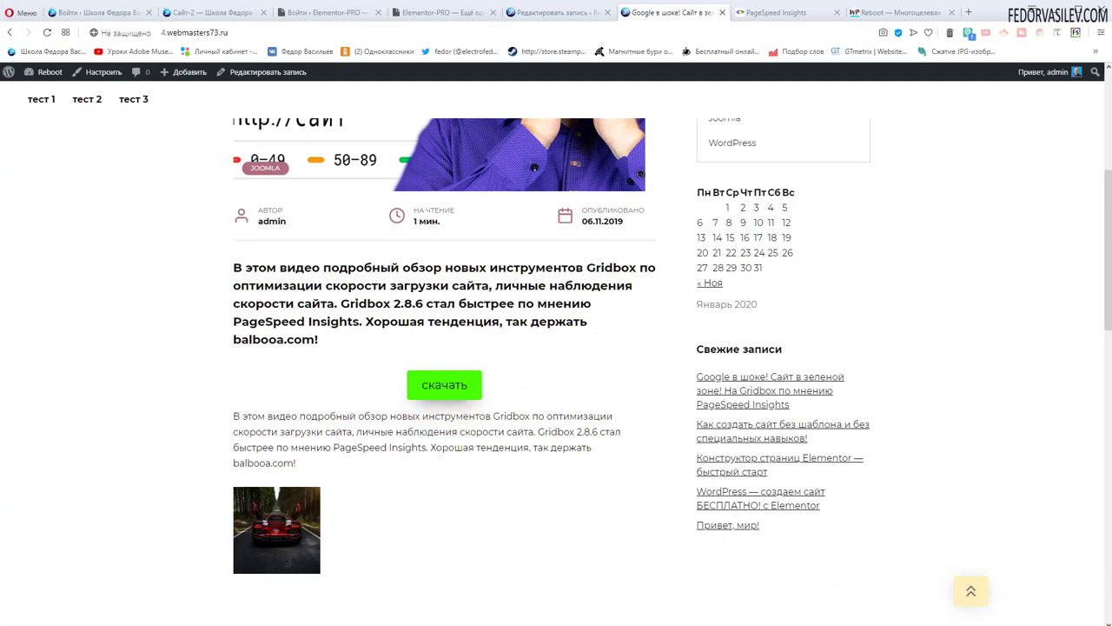
- Return to the post editor and write «nnnnnn» above the MORE line in place of the button
key(ctrl+shift+Tab)
click(470, 363)
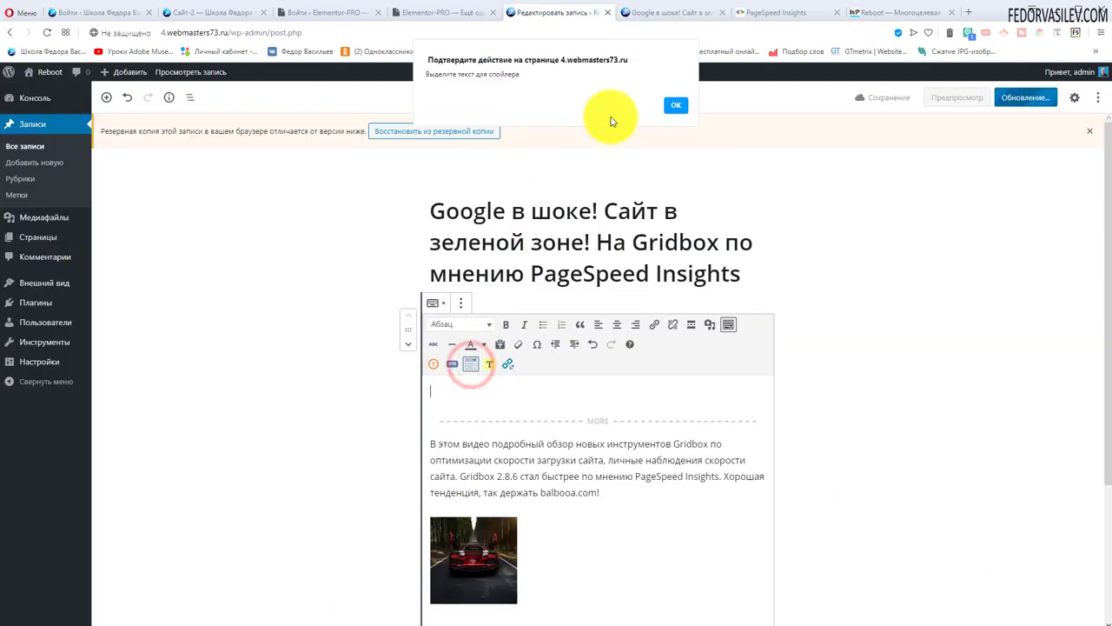
click(675, 105)
text(nnnnnn)
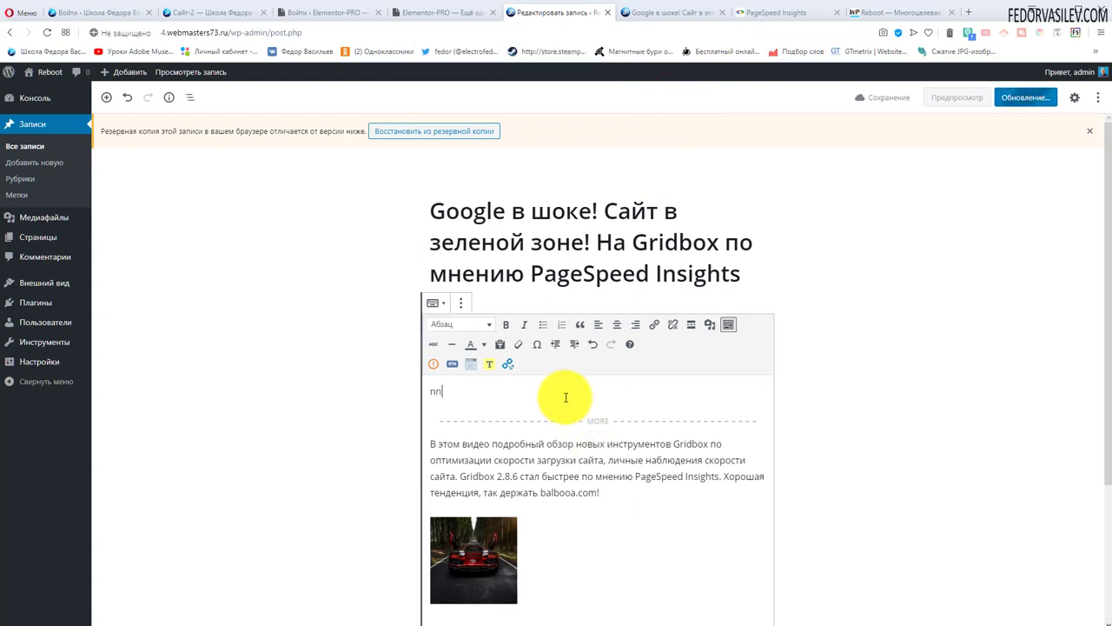
- Turn the text «nnnnnn» into a spoiler whose title is a long string of 1s
click(489, 364)
click(674, 103)
click(479, 392)
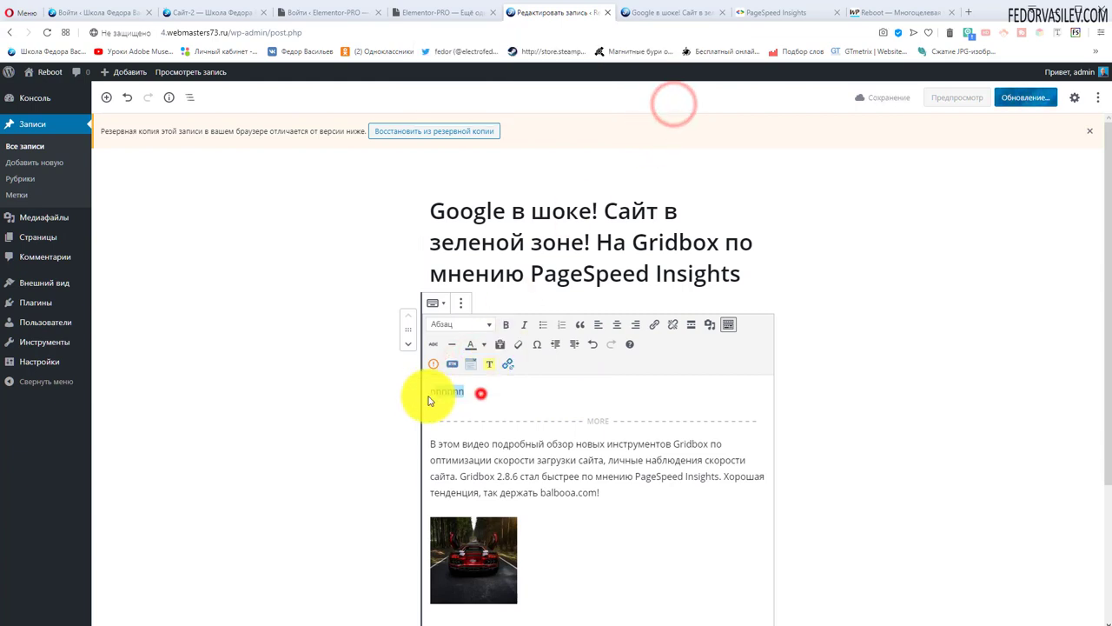
click(470, 391)
drag(470, 391, 437, 392)
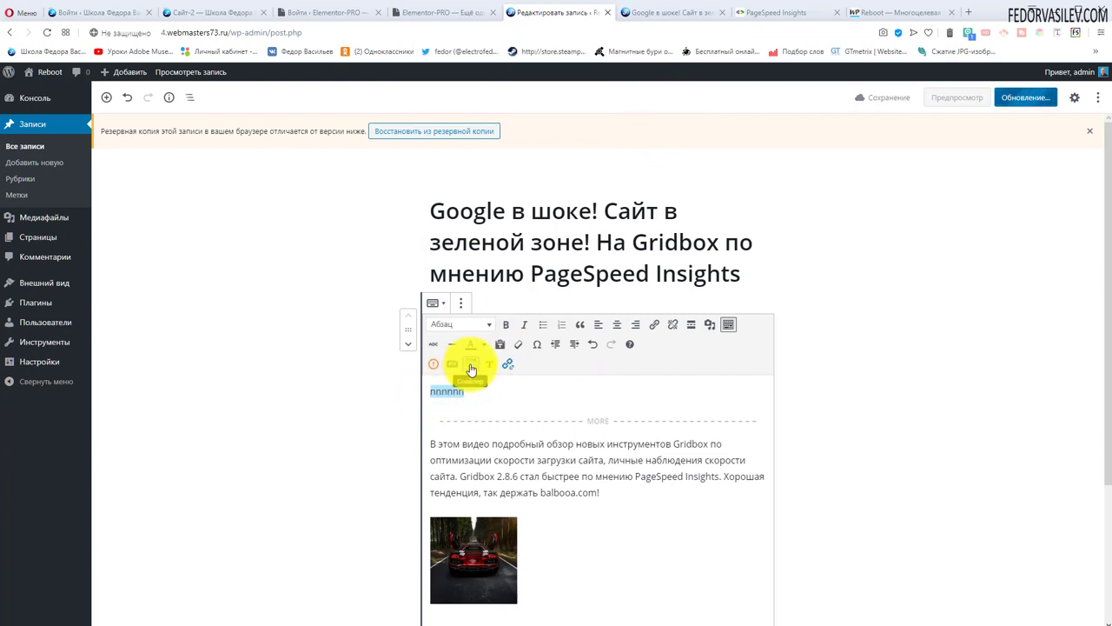
click(471, 370)
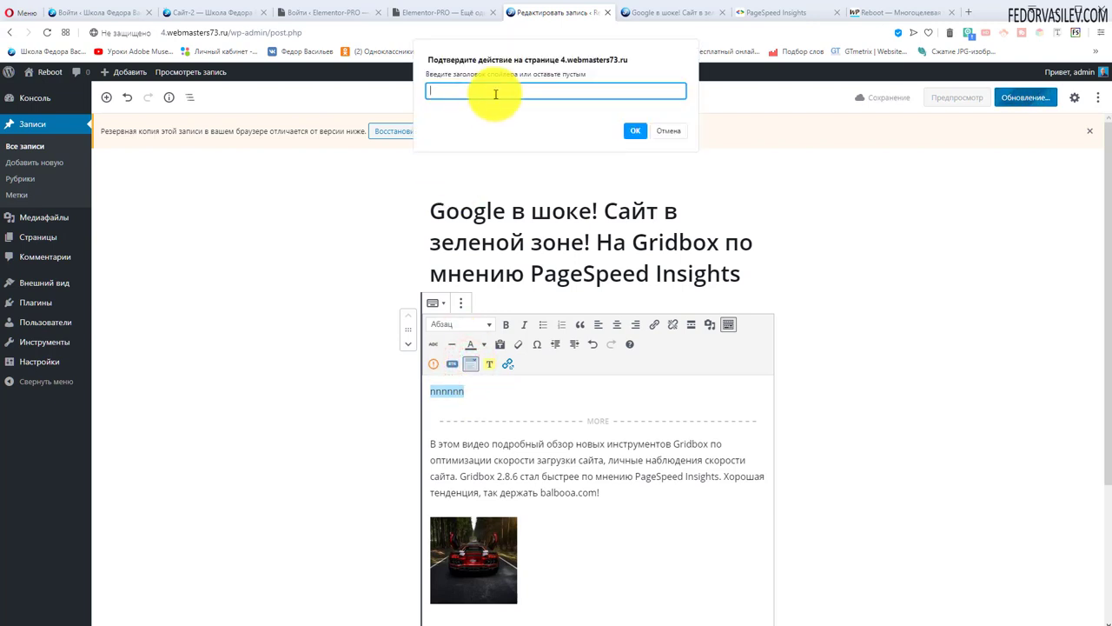
text(111111111111111111111111111111111111)
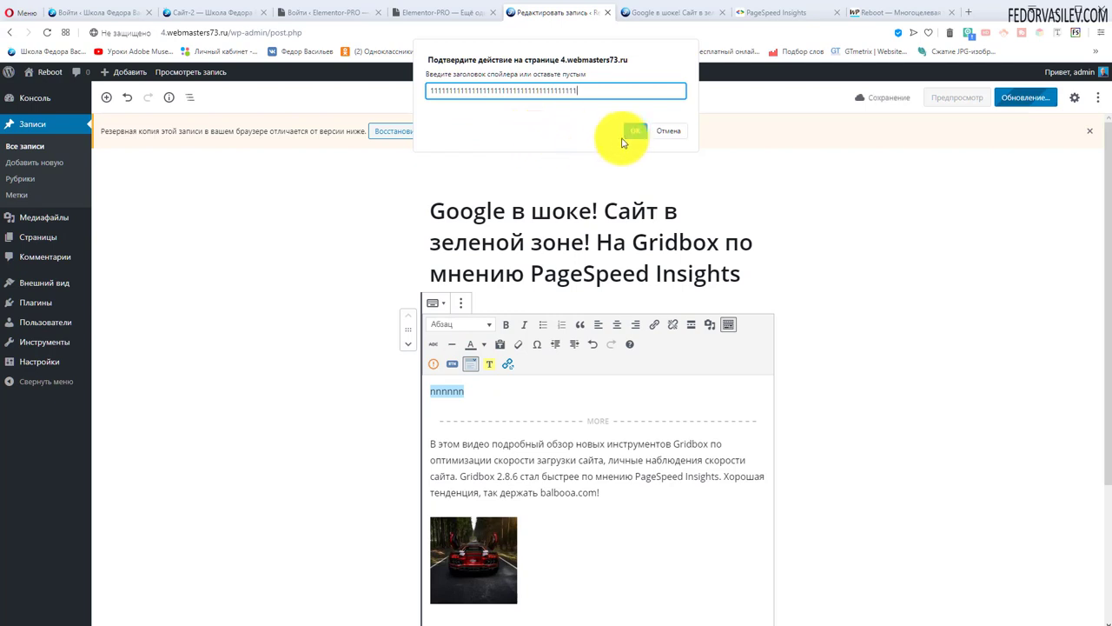
click(635, 132)
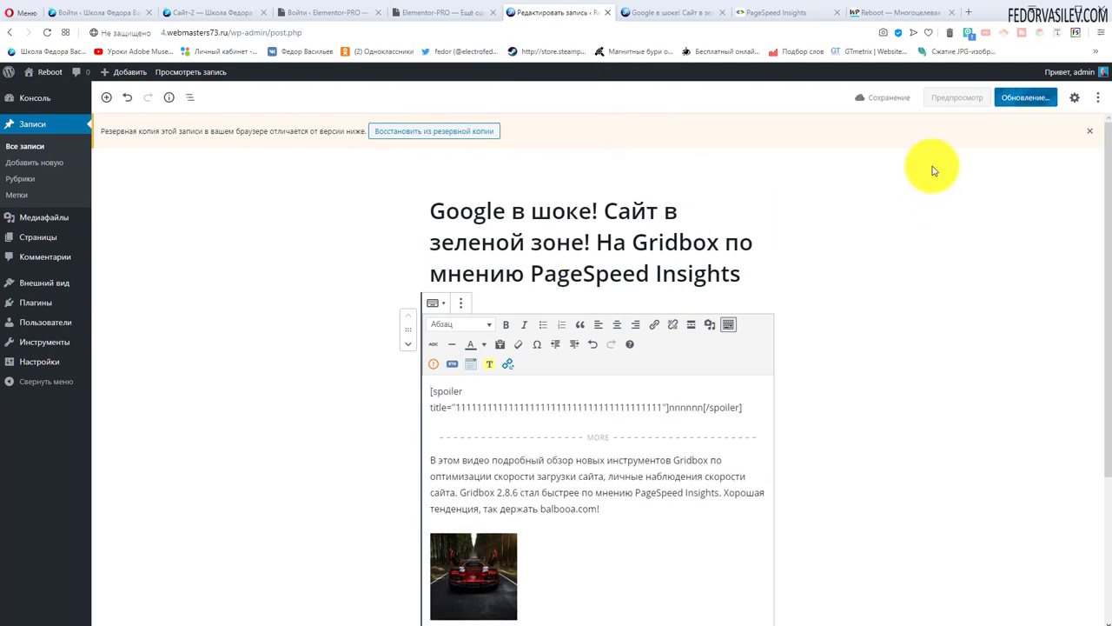
- View the post on the site and test expanding and collapsing the spoiler
key(ctrl+Tab)
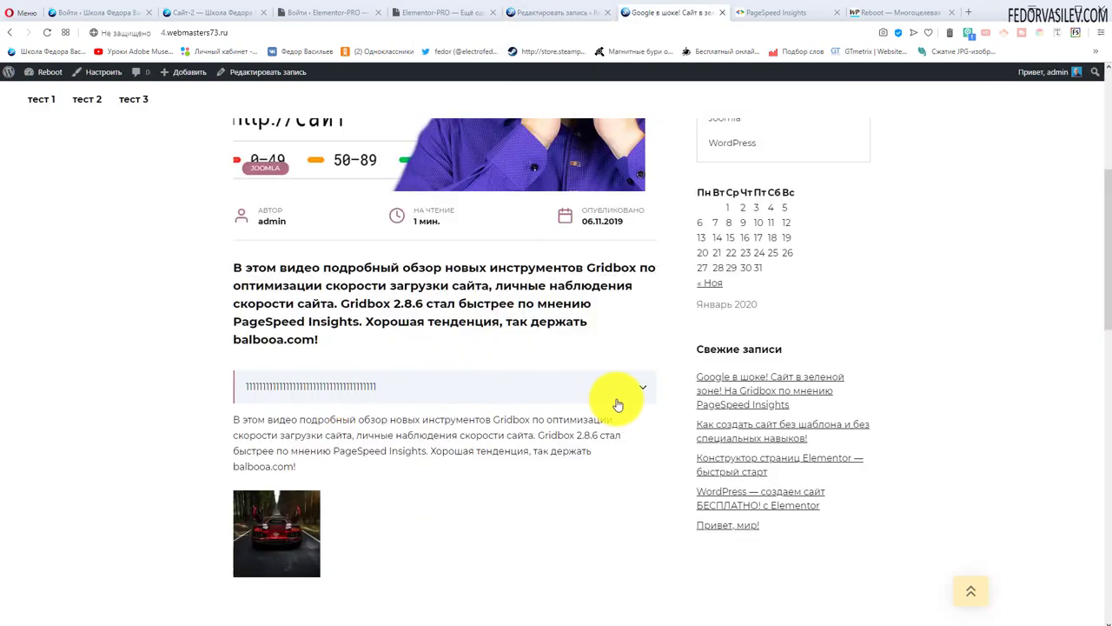
click(644, 388)
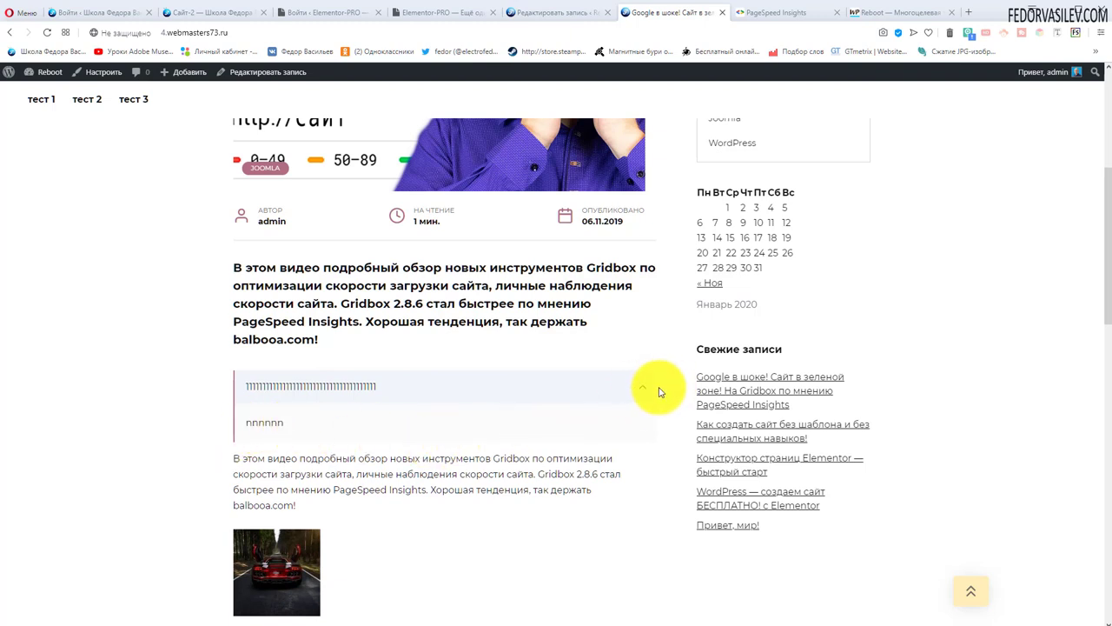
click(643, 389)
click(642, 391)
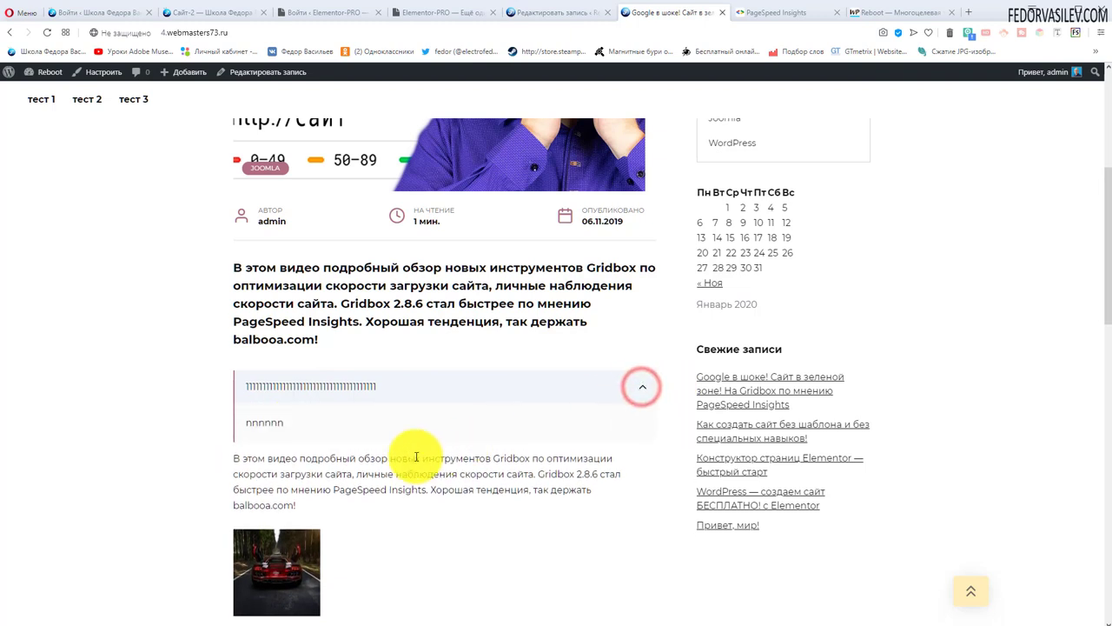
click(642, 387)
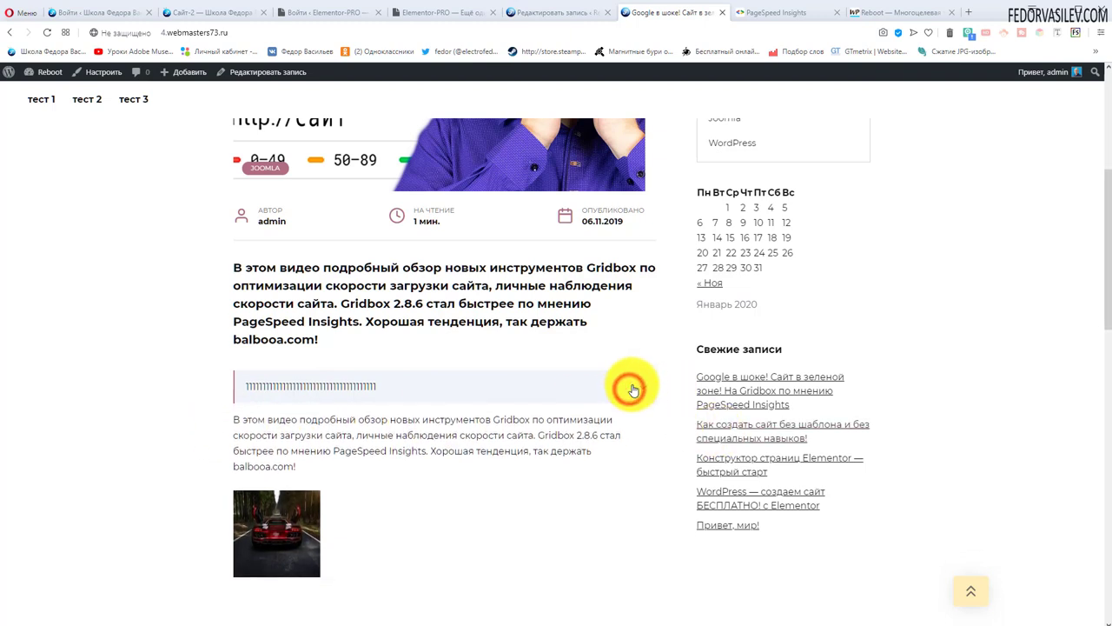
click(642, 388)
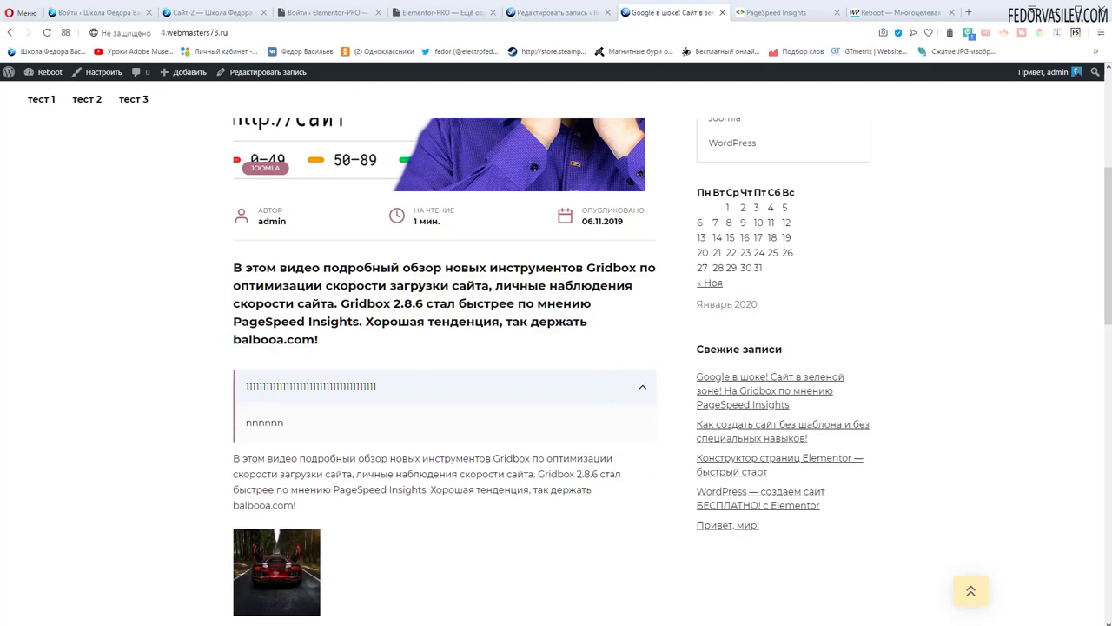
- Return to the post editor, replace the spoiler with the text «fffffffff» and highlight it in yellow
key(ctrl+shift+Tab)
drag(479, 391, 426, 395)
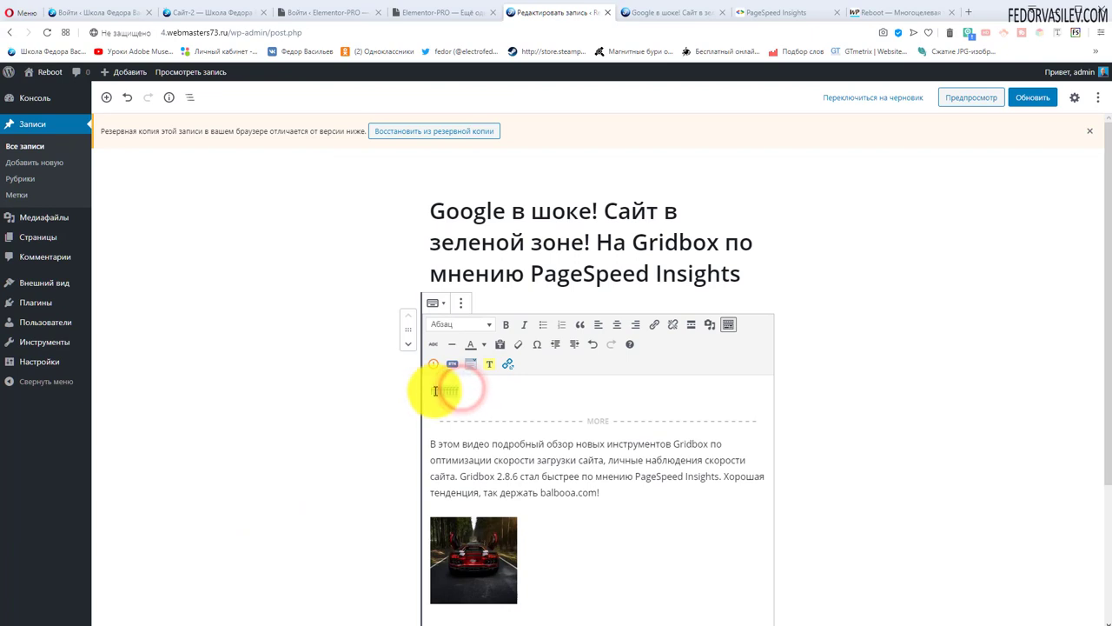
click(492, 366)
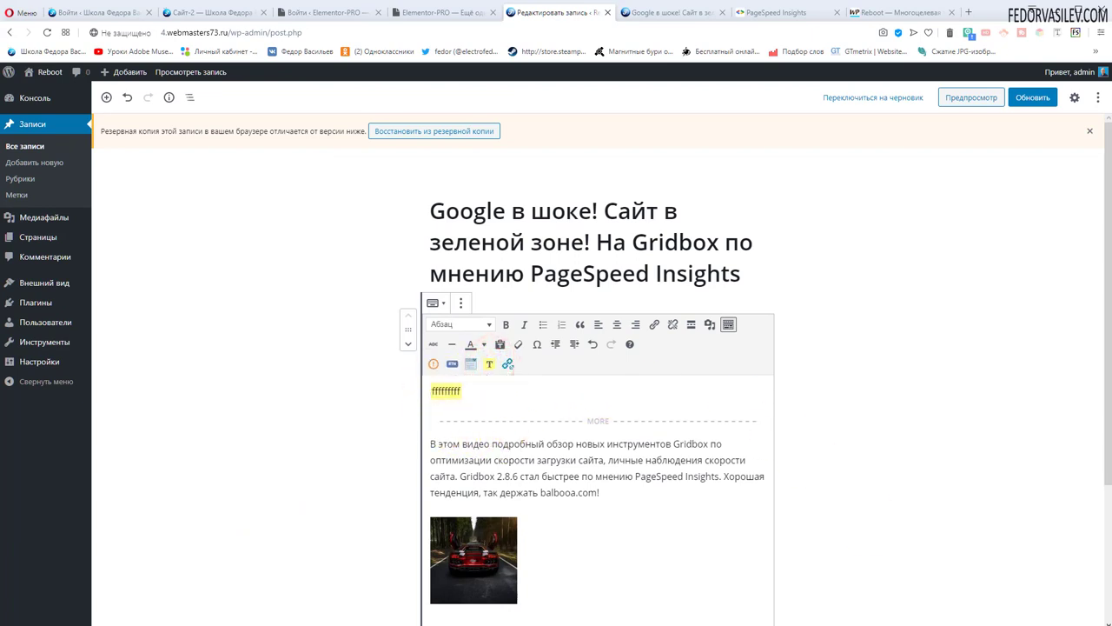